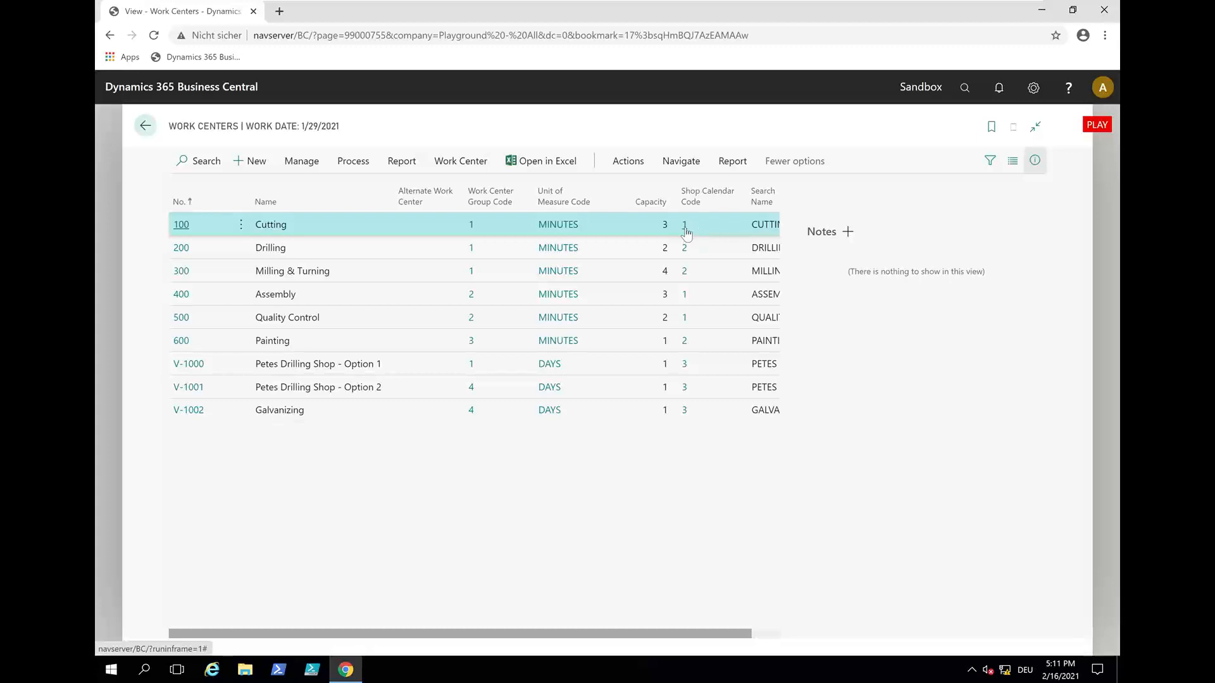
Look up the shop calendar descriptions for the work centers Cutting, Drilling and Petes Drilling Shop - Option 1, then leave the list
{"action": "left_click", "coordinate": [686, 229]}
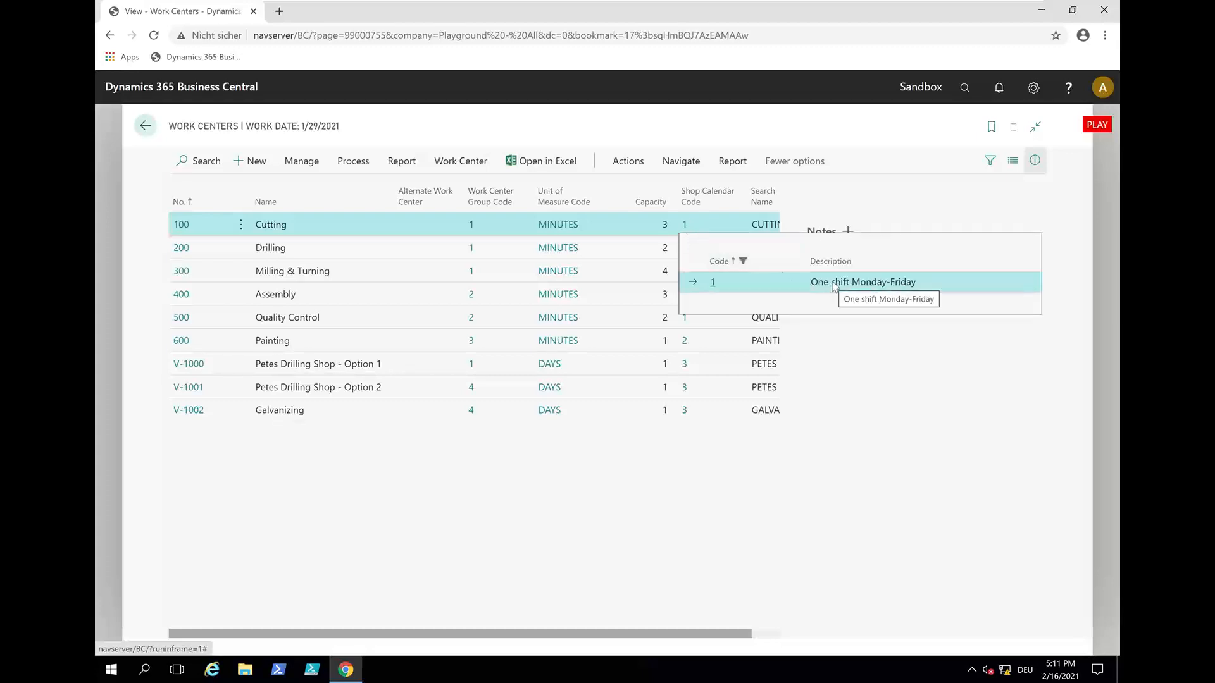
{"action": "left_click", "coordinate": [915, 208]}
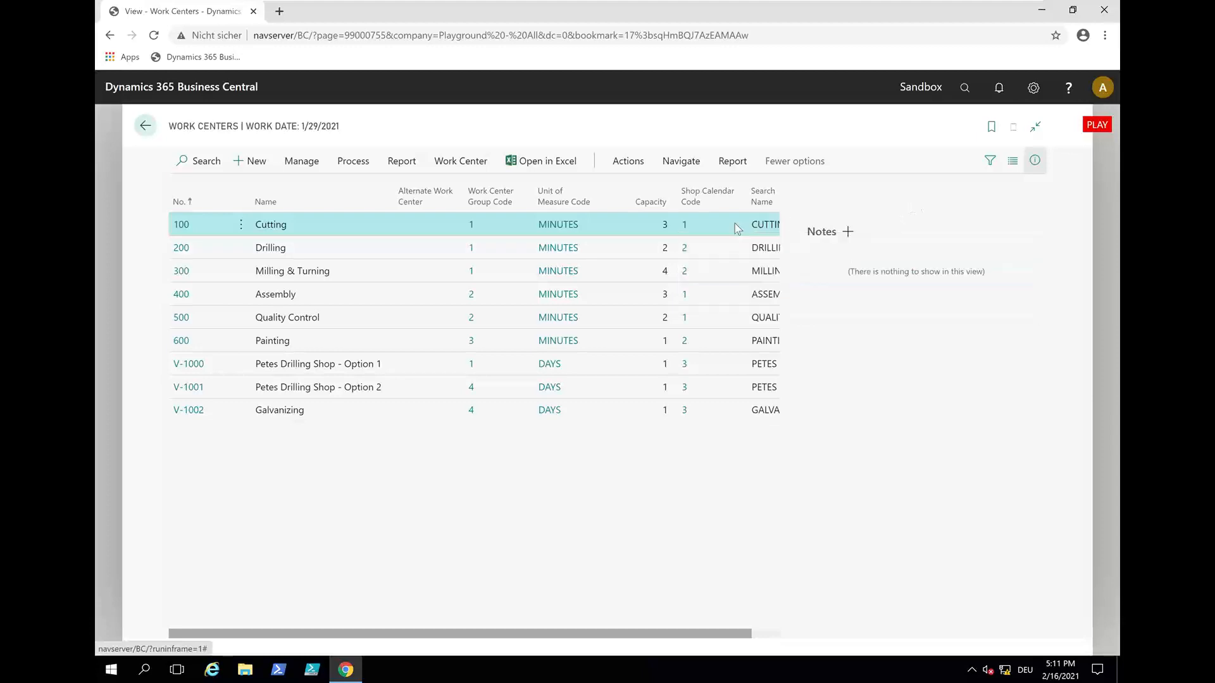
{"action": "left_click", "coordinate": [684, 249]}
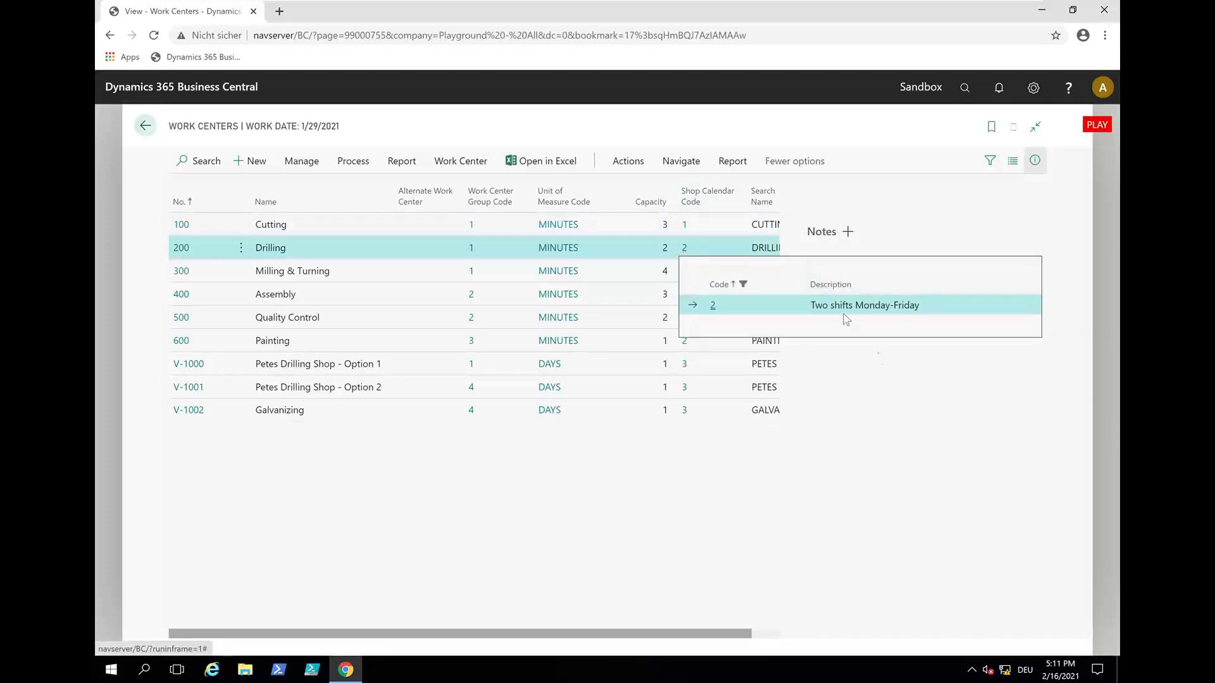
{"action": "left_click", "coordinate": [921, 422]}
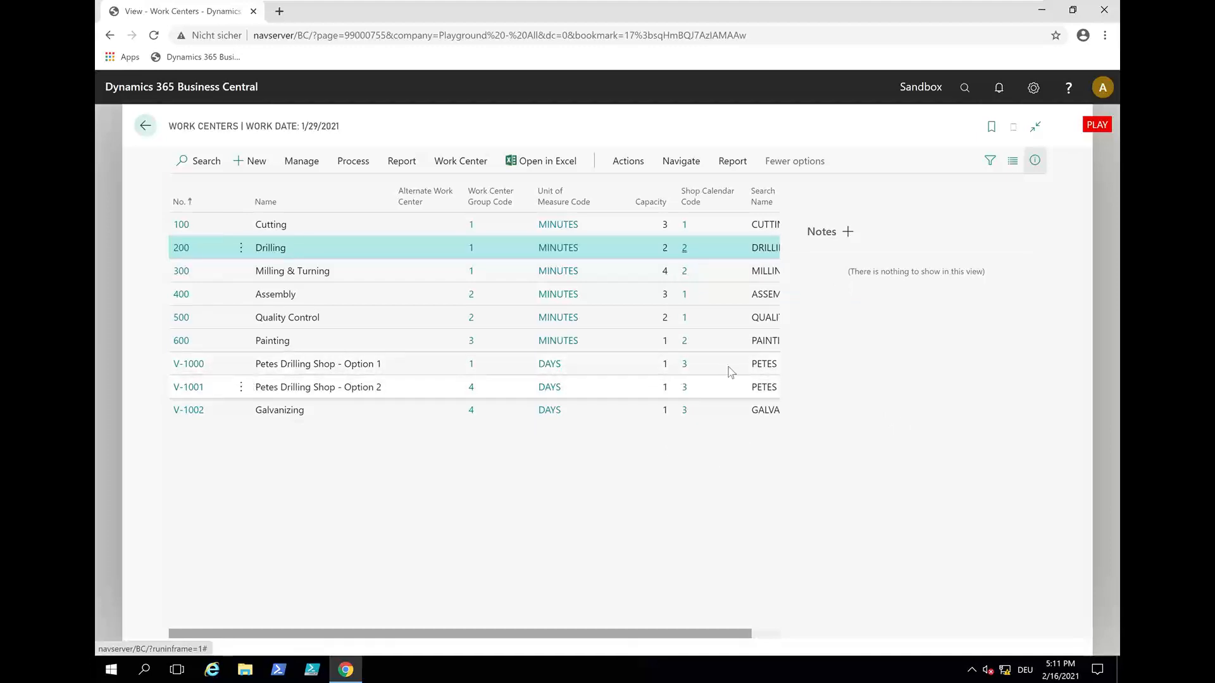
{"action": "left_click", "coordinate": [684, 371]}
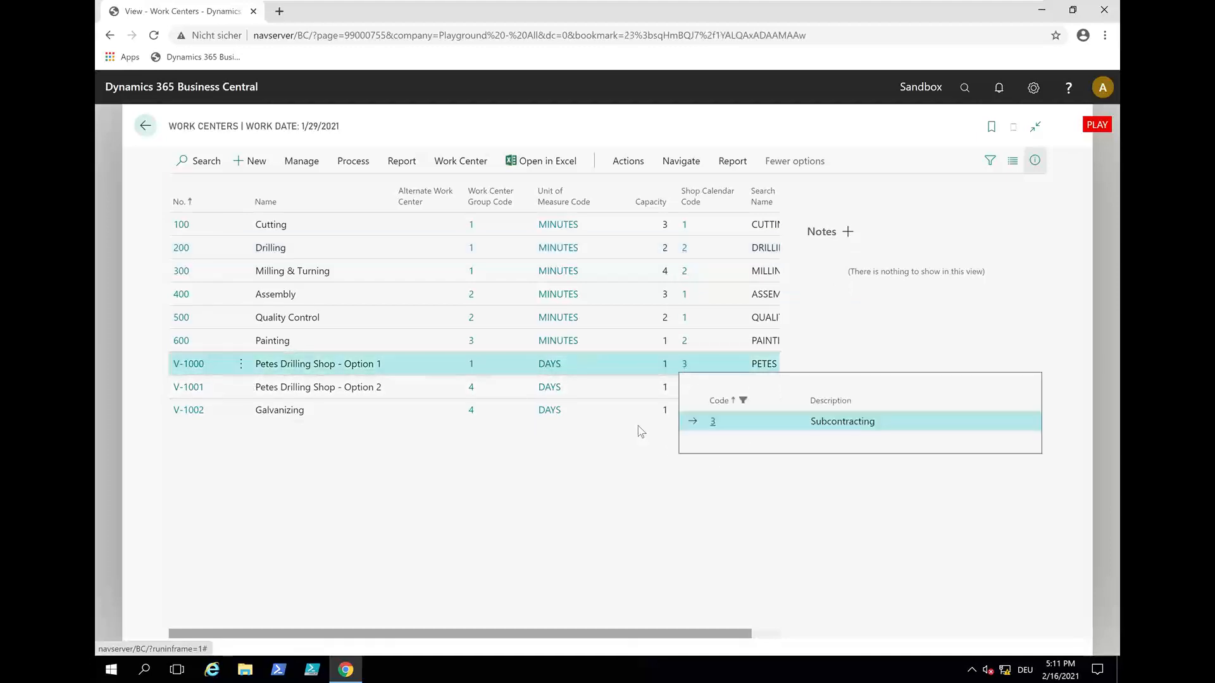
{"action": "left_click", "coordinate": [617, 429]}
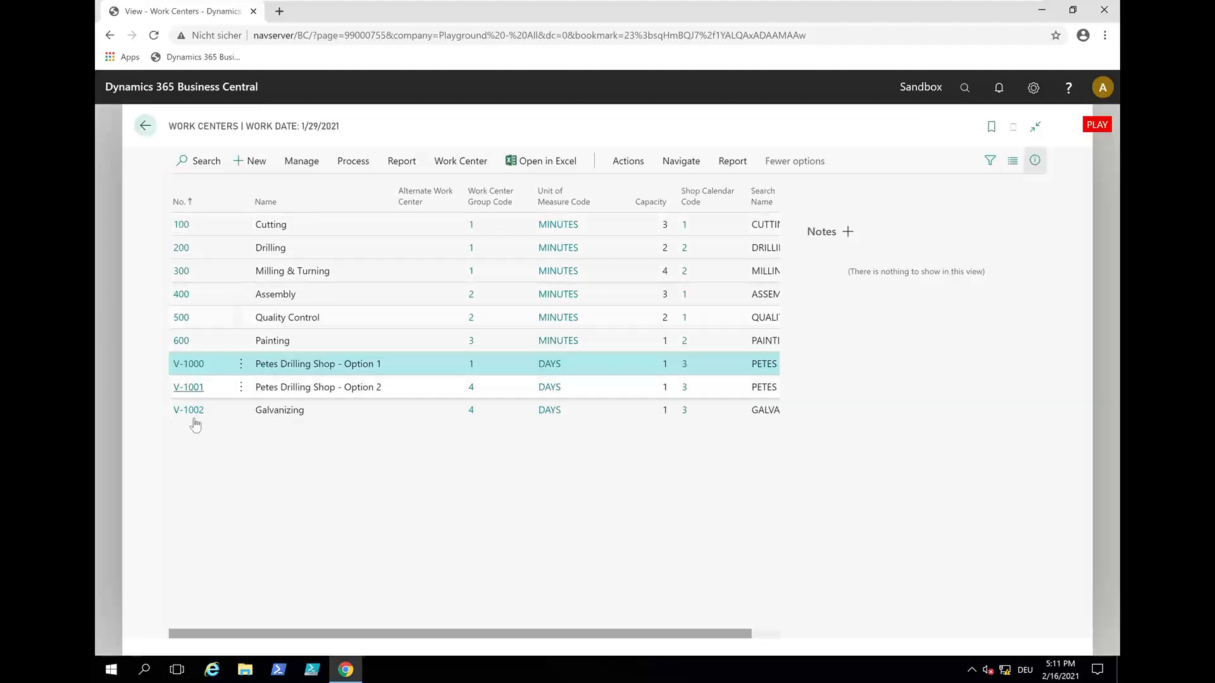
{"action": "left_click", "coordinate": [144, 128]}
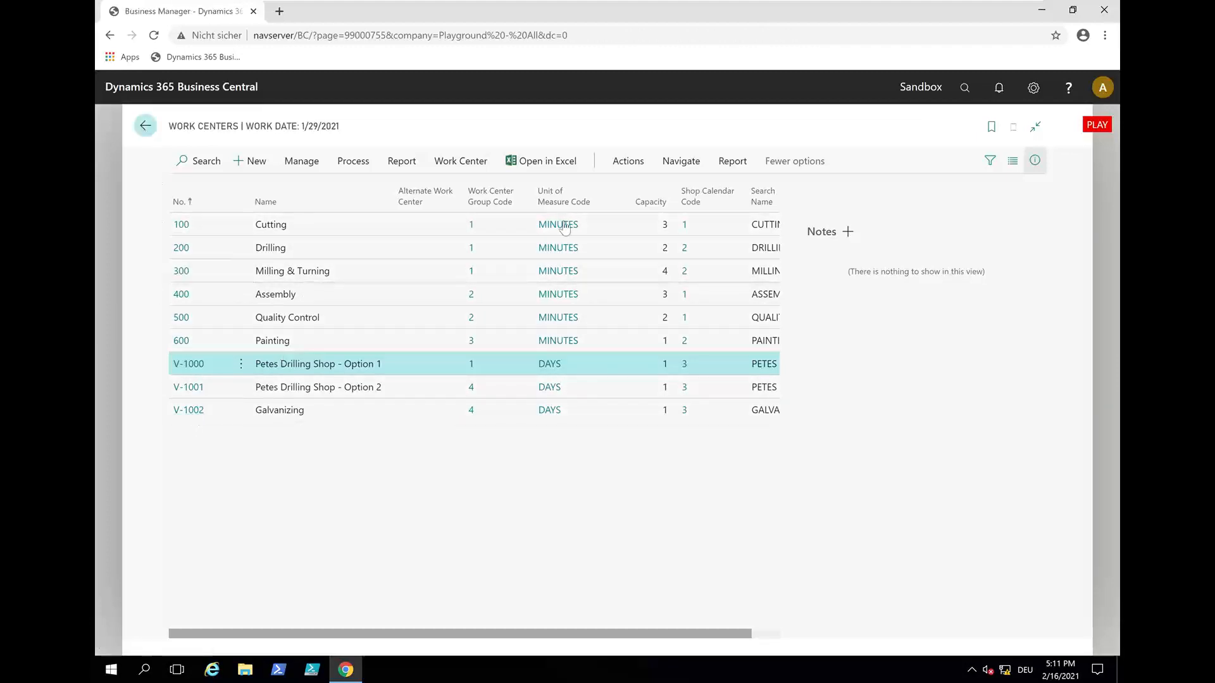
Search for "machine cen" and review the Machine Centers list with its assigned work centers and capacities
{"action": "left_click", "coordinate": [964, 96]}
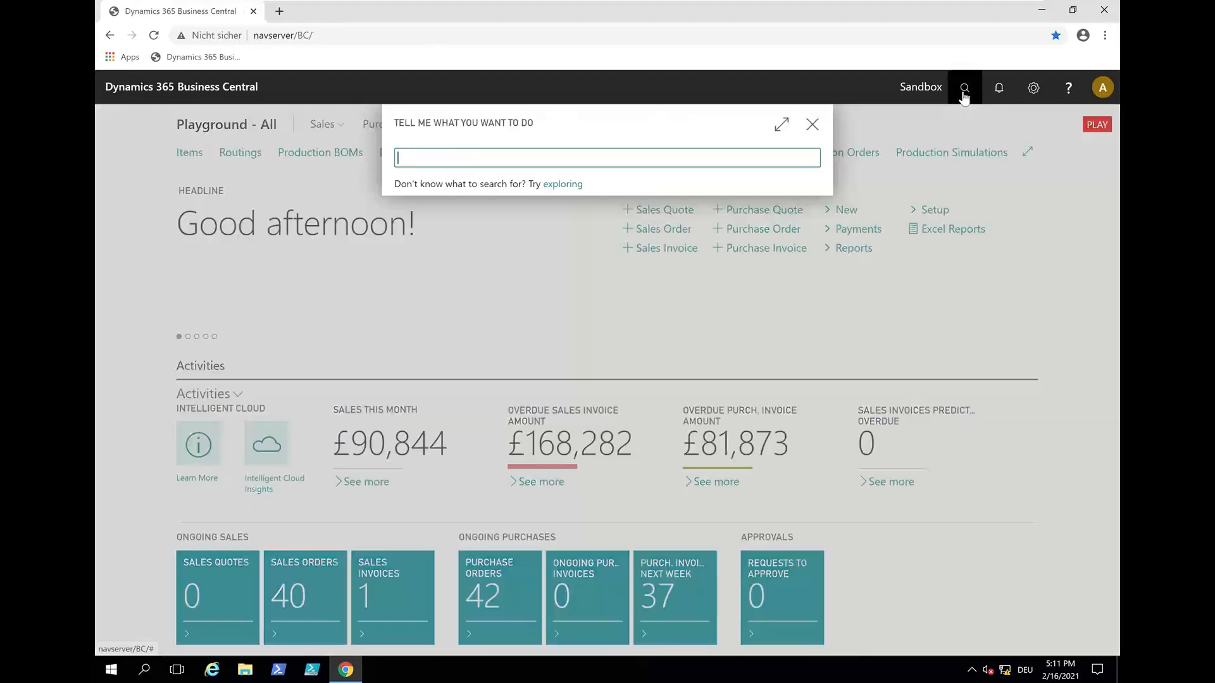
{"action": "type", "text": "machine cen"}
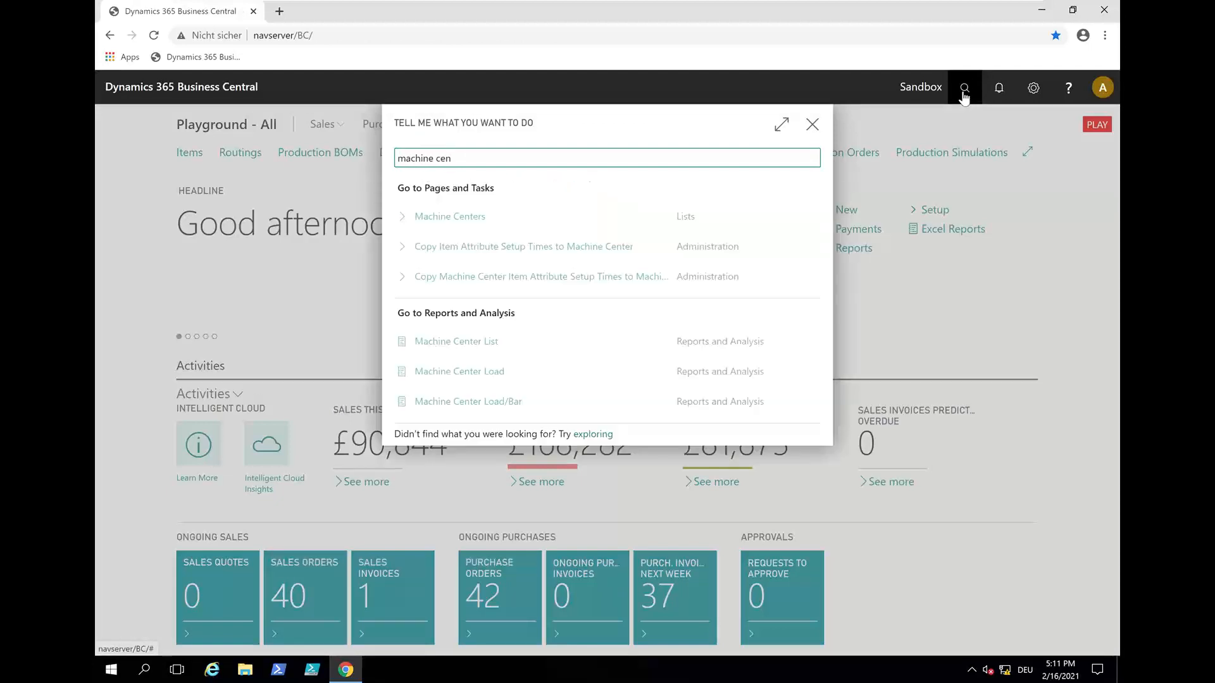
{"action": "left_click", "coordinate": [475, 218]}
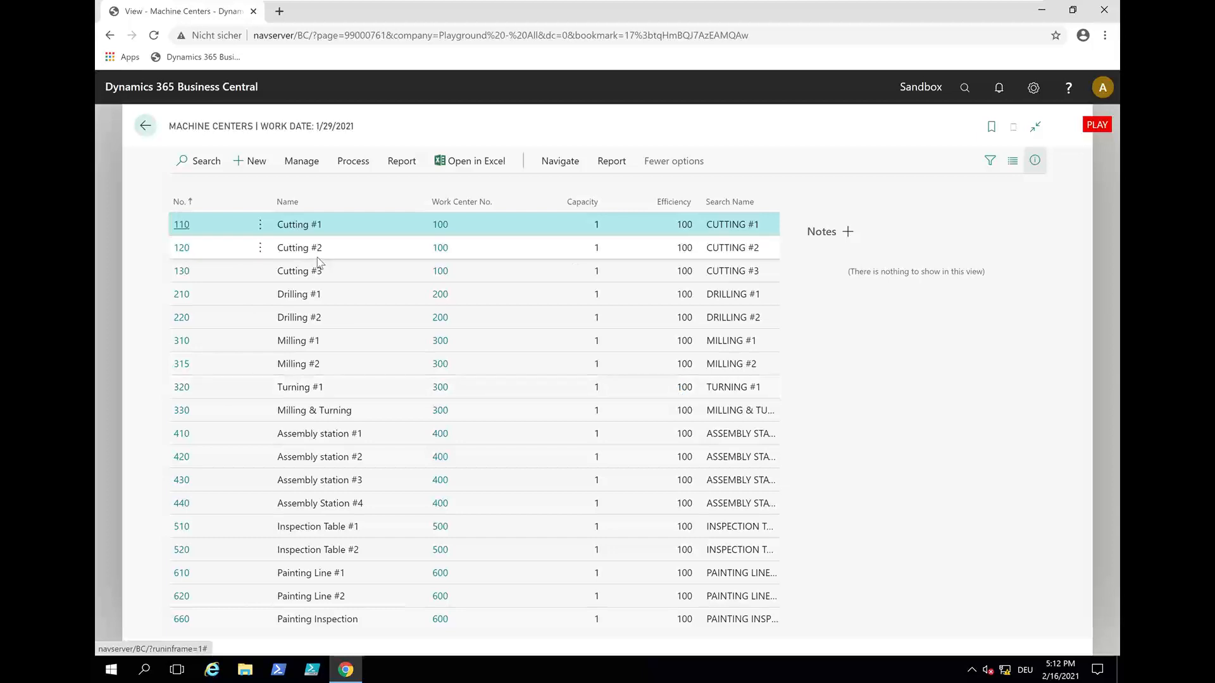
{"action": "left_click", "coordinate": [135, 132]}
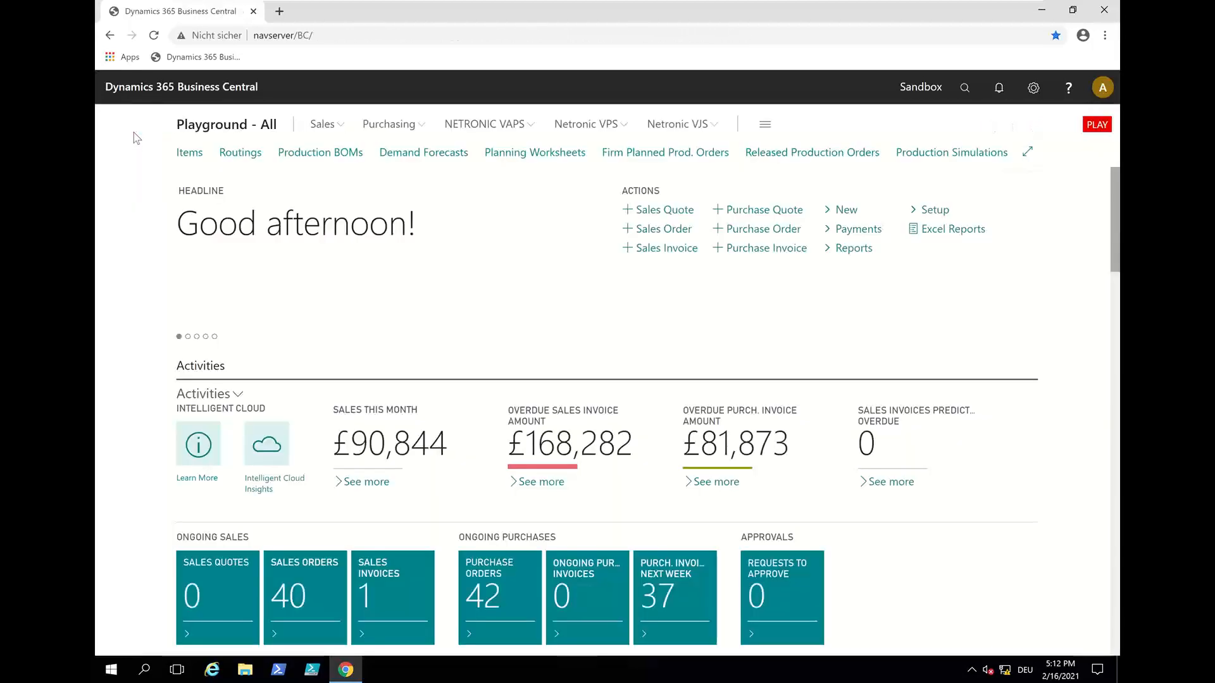
Search for "production order" and open the Released Production Orders list
{"action": "left_click", "coordinate": [962, 95]}
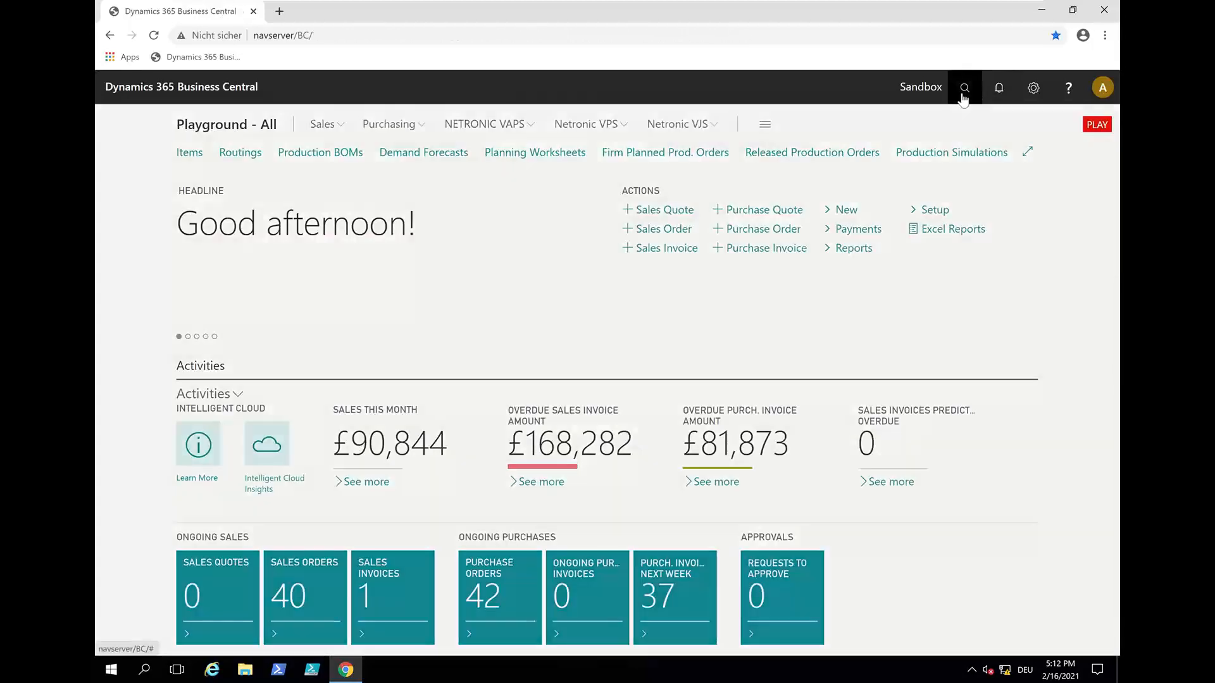
{"action": "type", "text": "productio"}
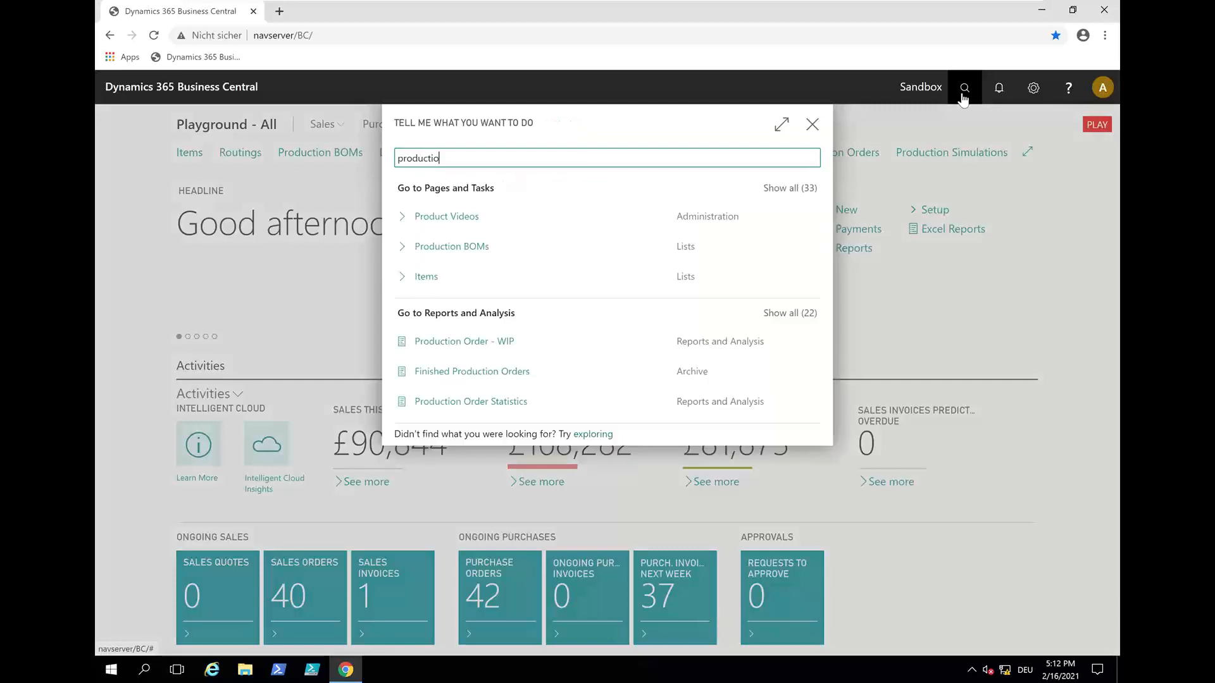
{"action": "type", "text": "n order"}
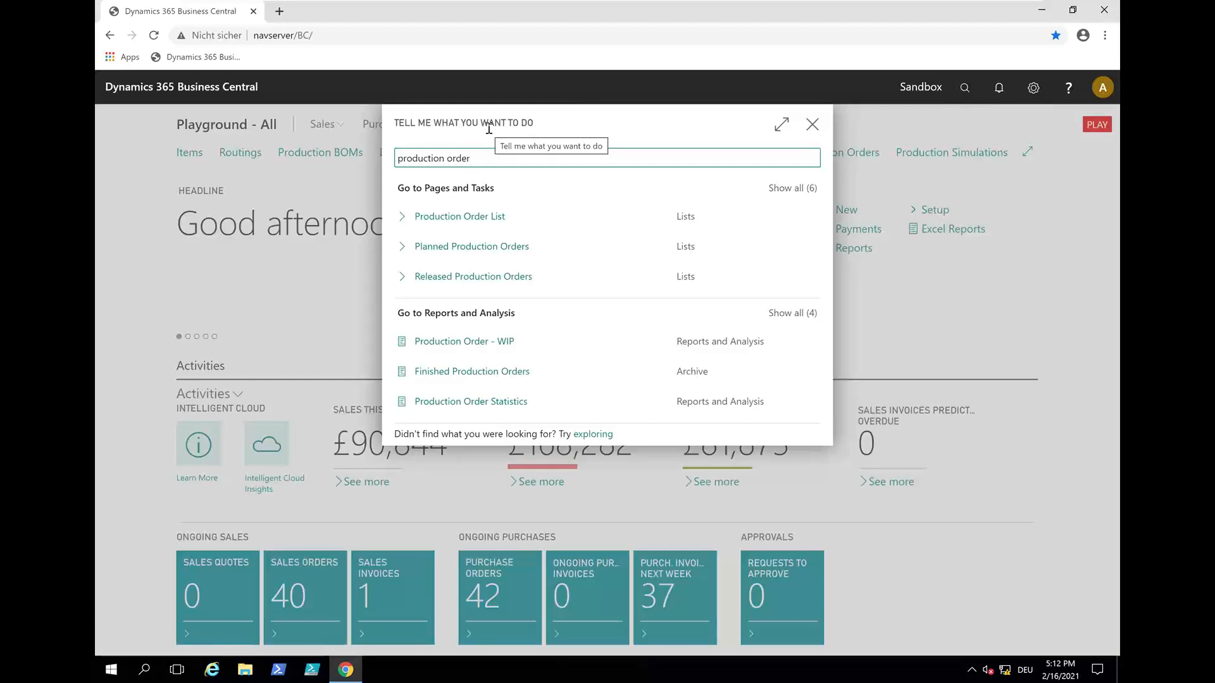
{"action": "left_click", "coordinate": [427, 283]}
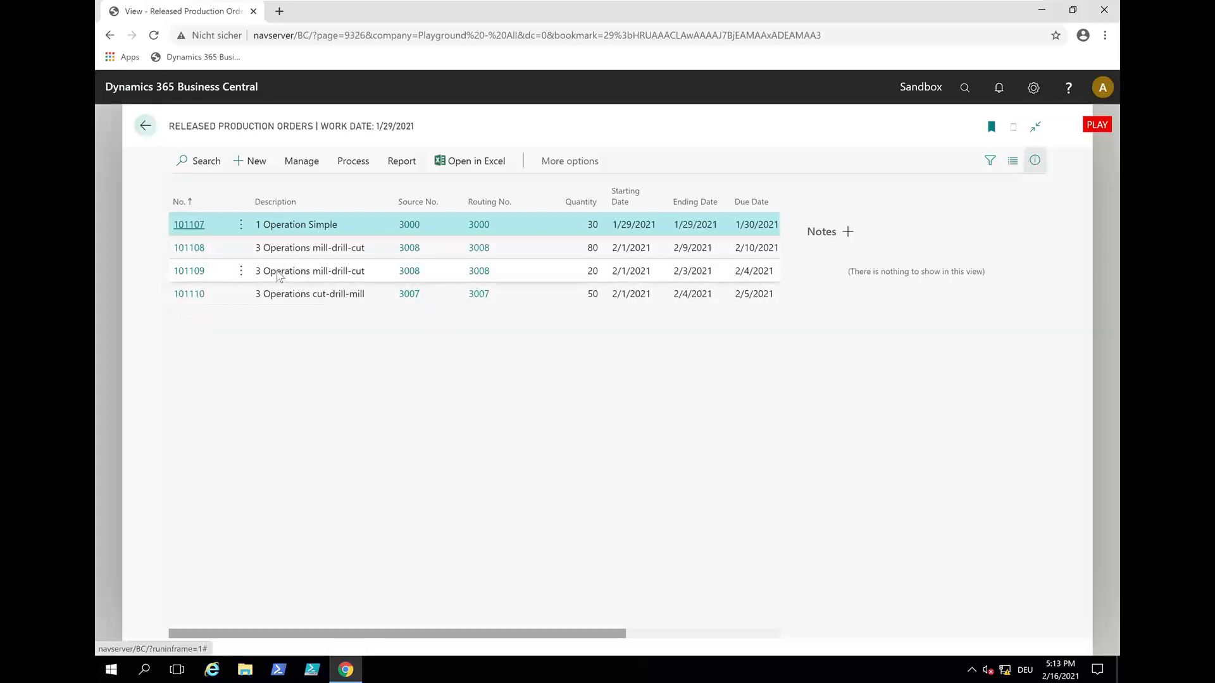
Examine the line routing of the released order "1 Operation Simple", including its setup, run, wait and move times
{"action": "left_click", "coordinate": [188, 225]}
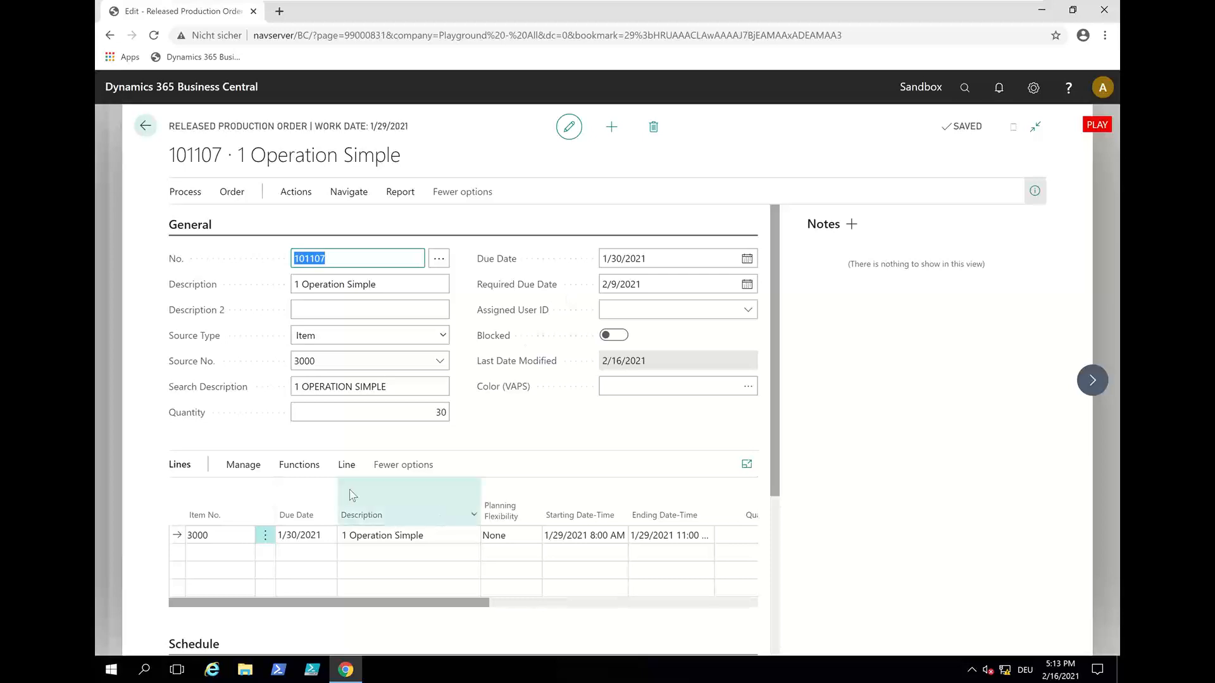
{"action": "left_click", "coordinate": [345, 467]}
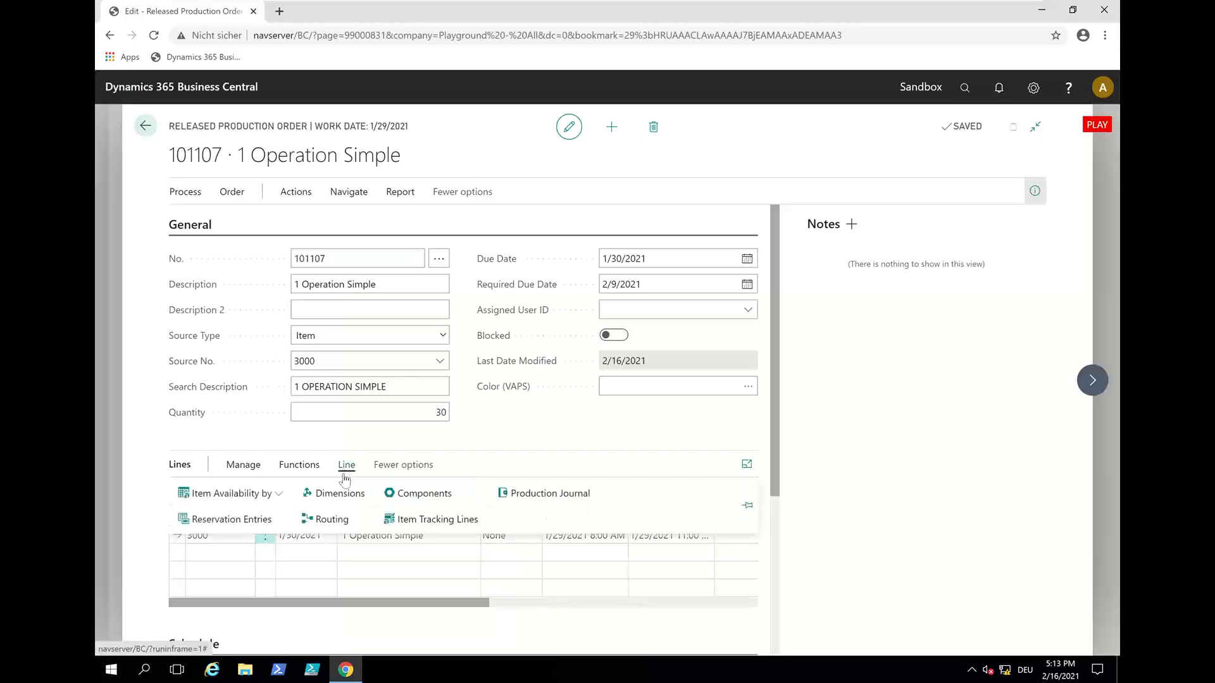
{"action": "left_click", "coordinate": [337, 517]}
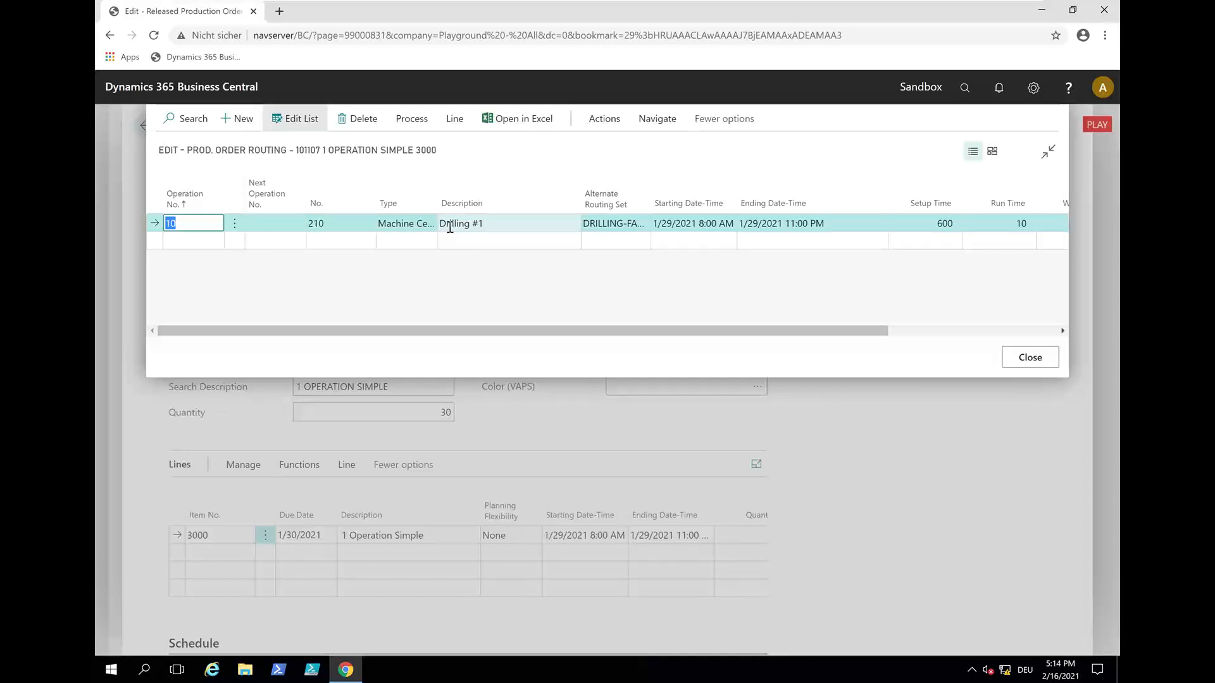
{"action": "left_click_drag", "start_coordinate": [492, 335], "coordinate": [689, 330]}
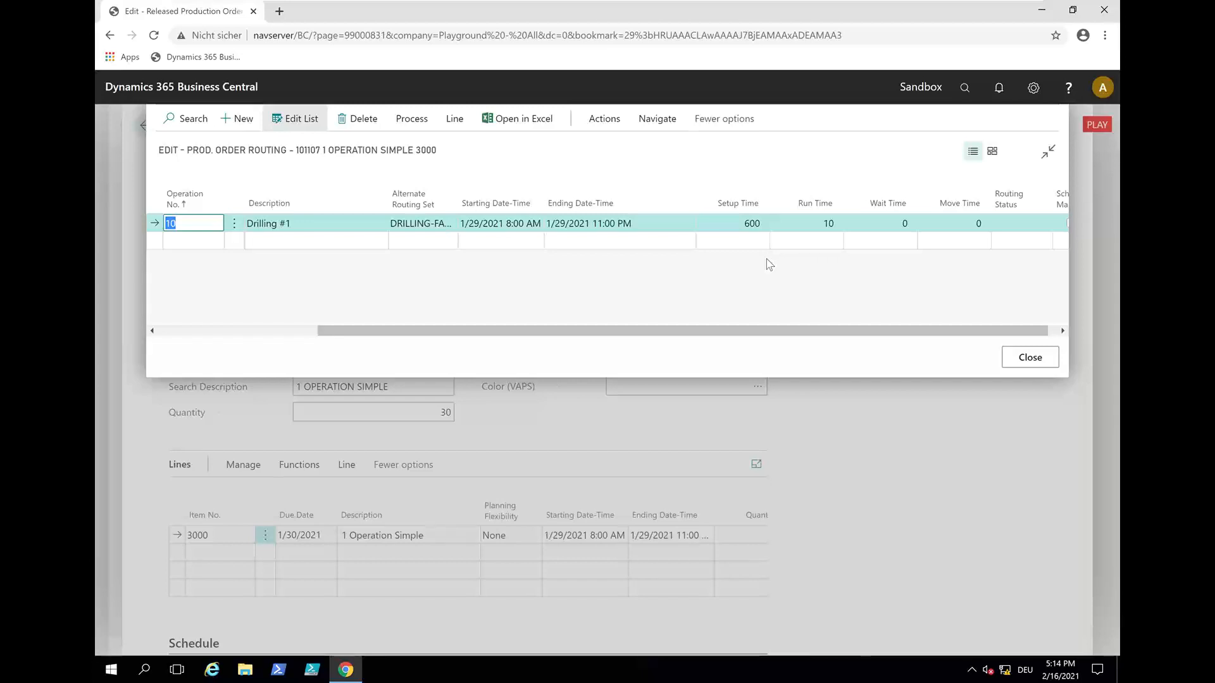
{"action": "left_click", "coordinate": [1017, 361]}
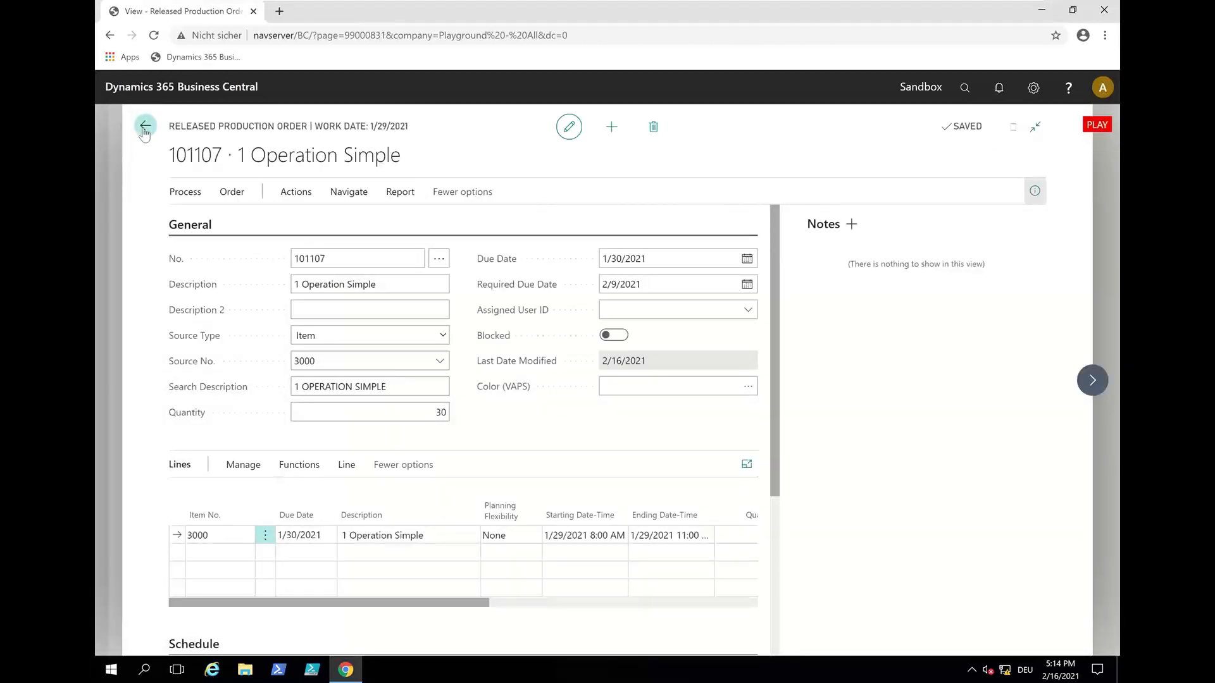
{"action": "left_click", "coordinate": [145, 128]}
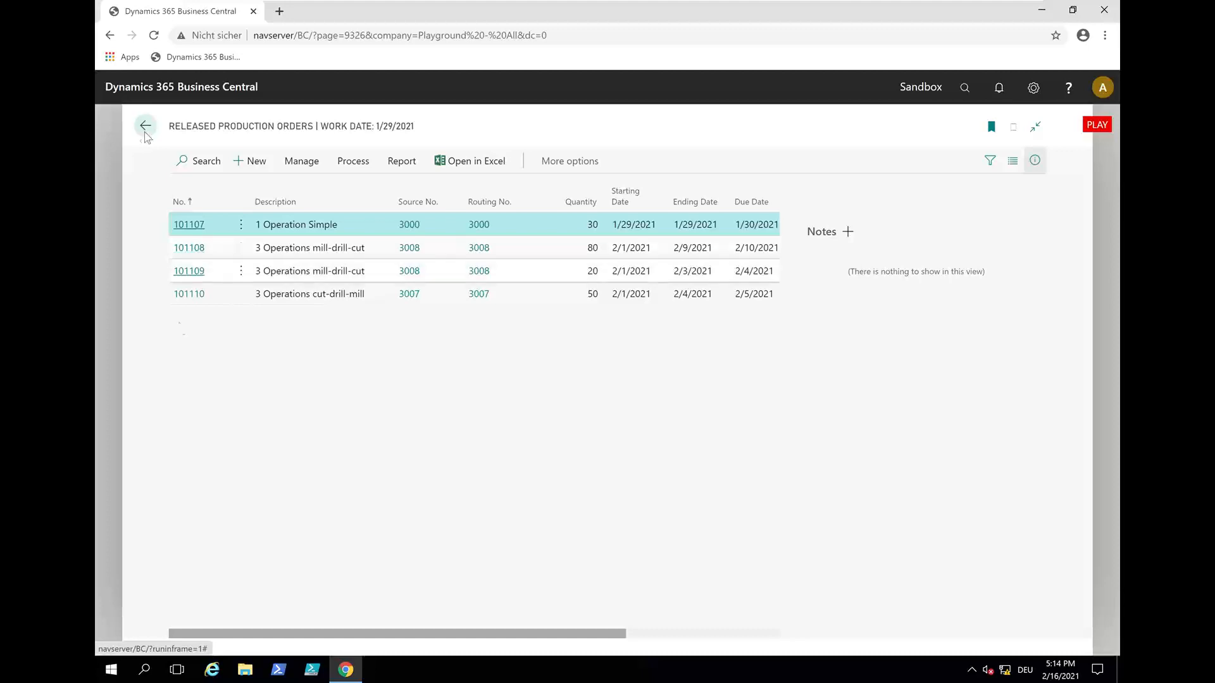
Examine the operation sequence, dates and times in the line routing of the released order "3 Operations cut-drill-mill"
{"action": "left_click", "coordinate": [187, 300]}
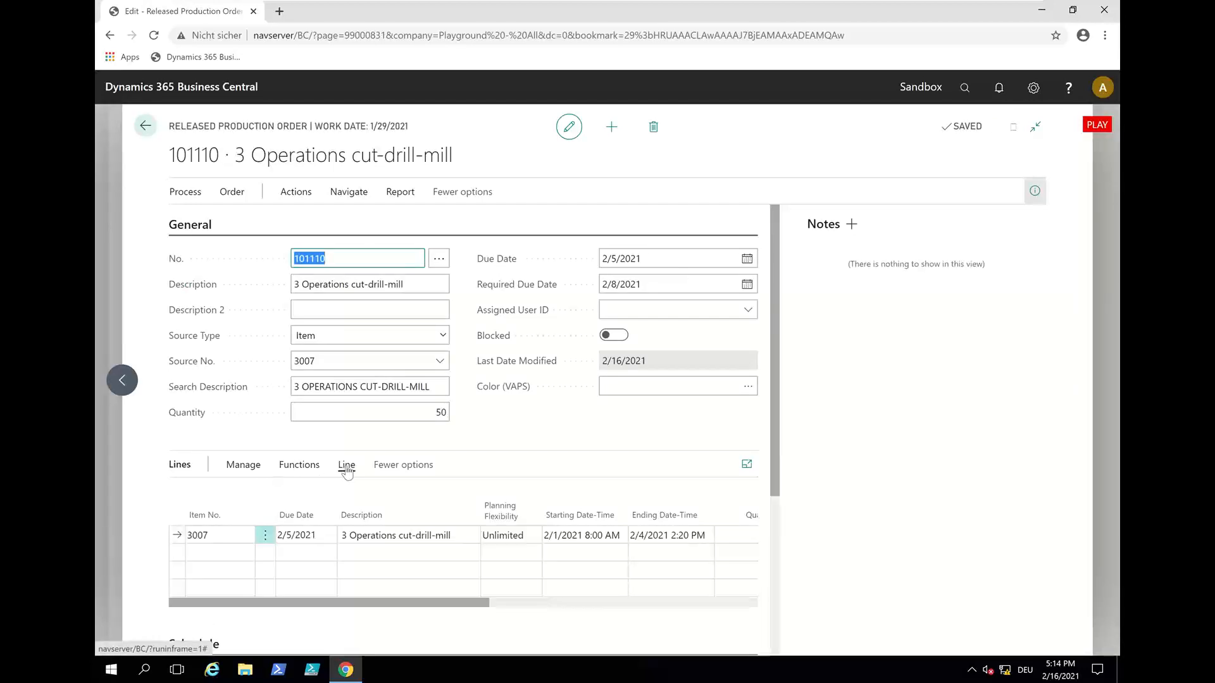
{"action": "left_click", "coordinate": [346, 472]}
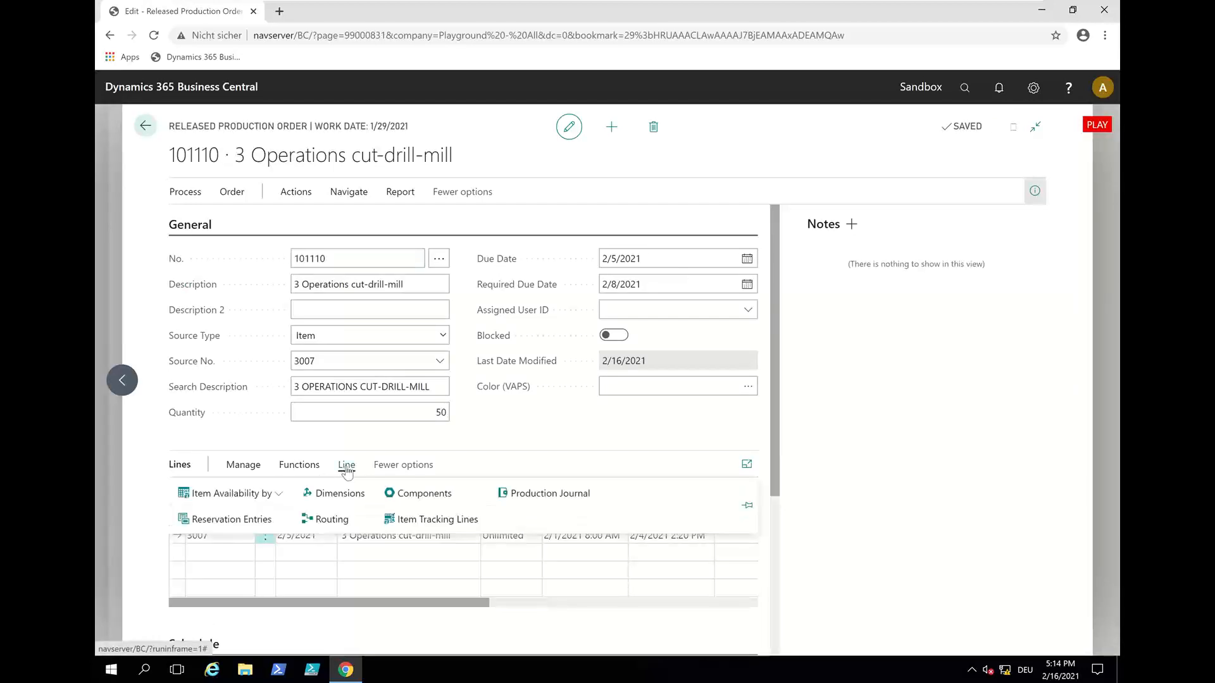
{"action": "left_click", "coordinate": [329, 517]}
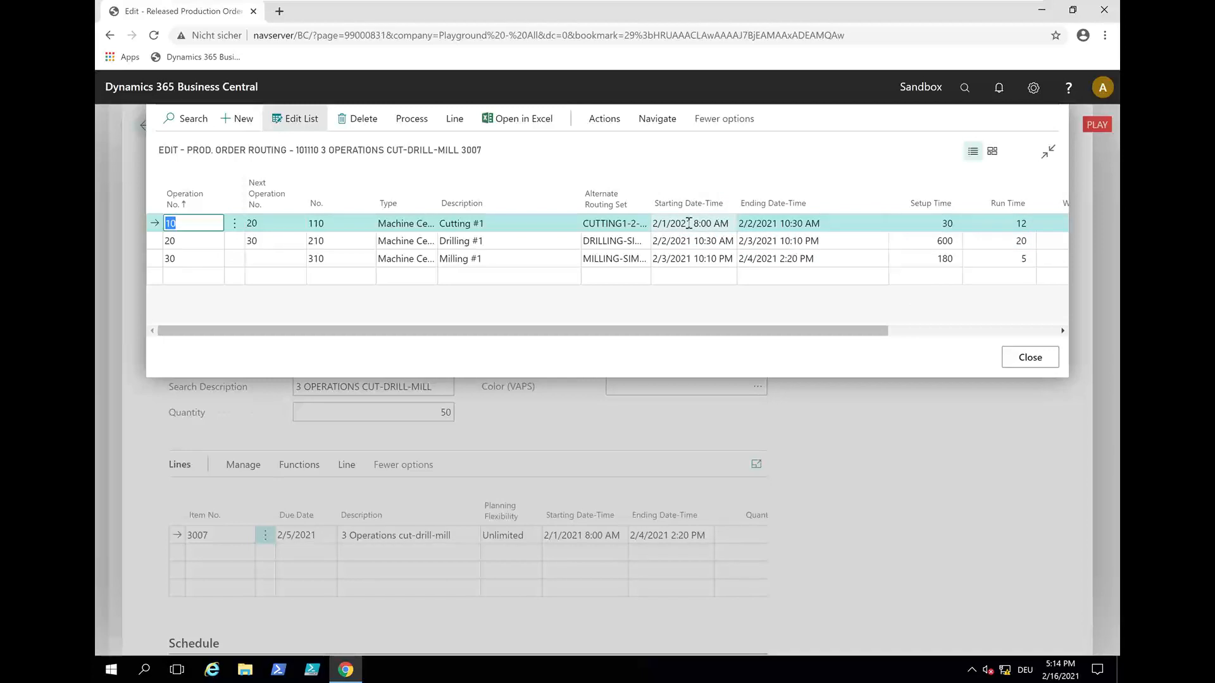
{"action": "left_click", "coordinate": [1024, 372]}
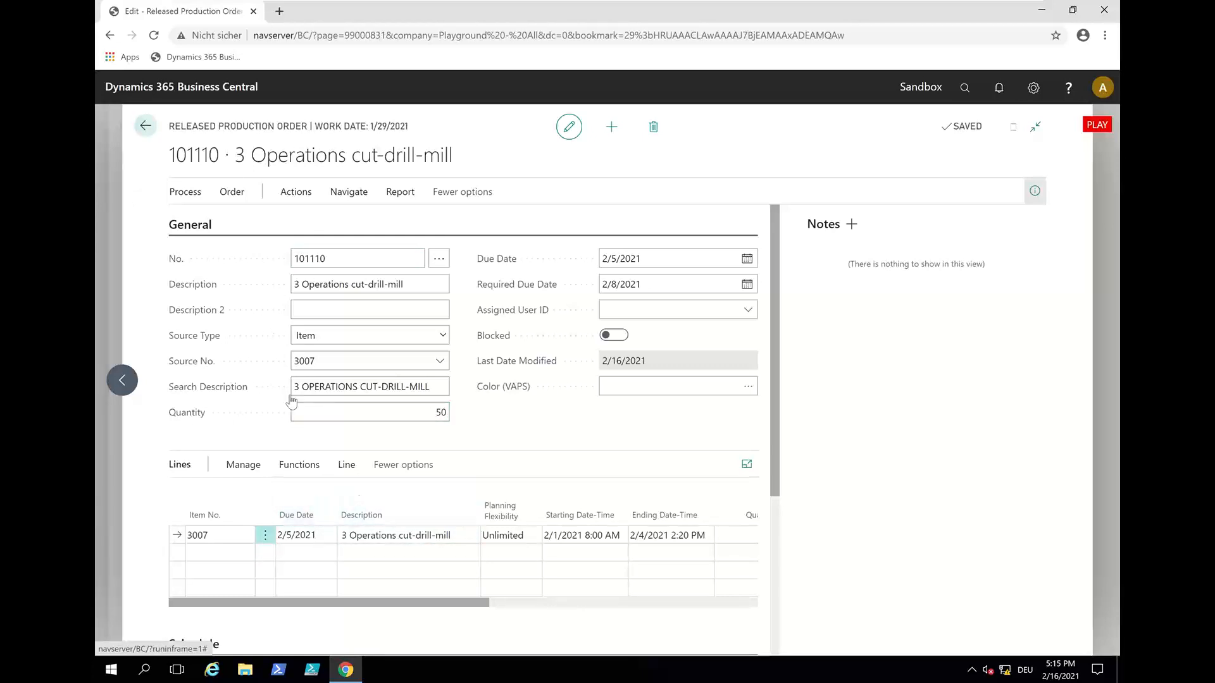
{"action": "left_click", "coordinate": [145, 126]}
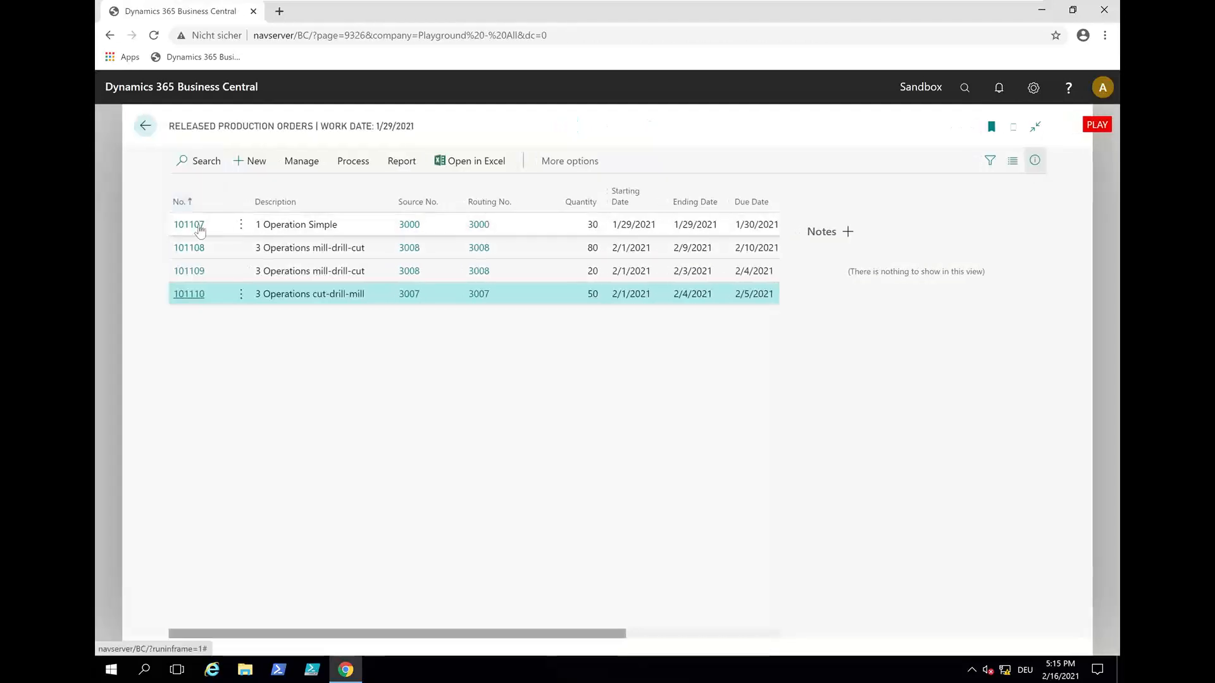
Recheck which machine center the routing of the released order "1 Operation Simple" uses, and return to the order list
{"action": "left_click", "coordinate": [190, 225]}
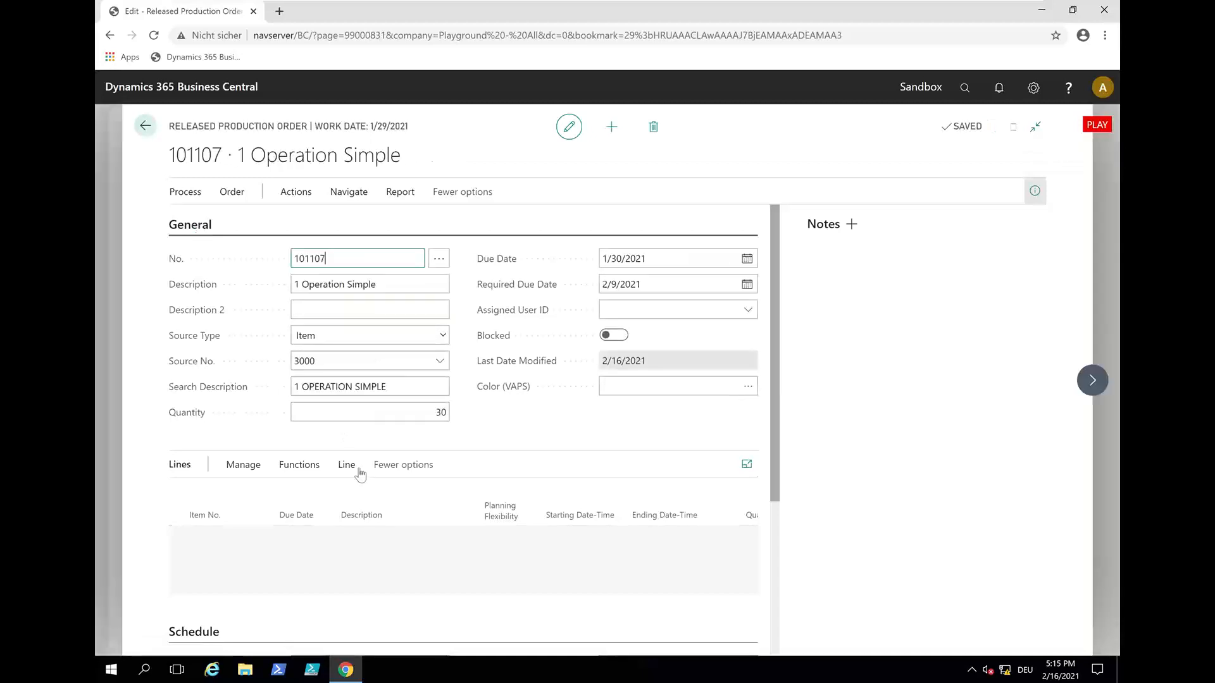
{"action": "left_click", "coordinate": [348, 468]}
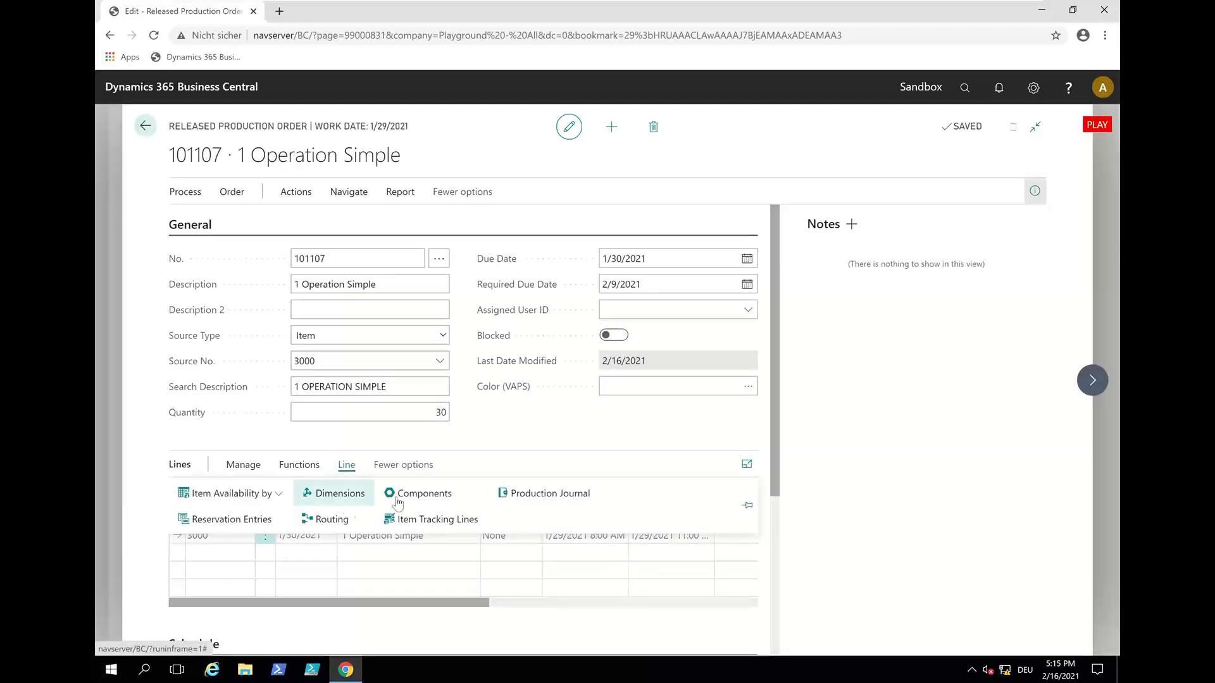
{"action": "left_click", "coordinate": [335, 517]}
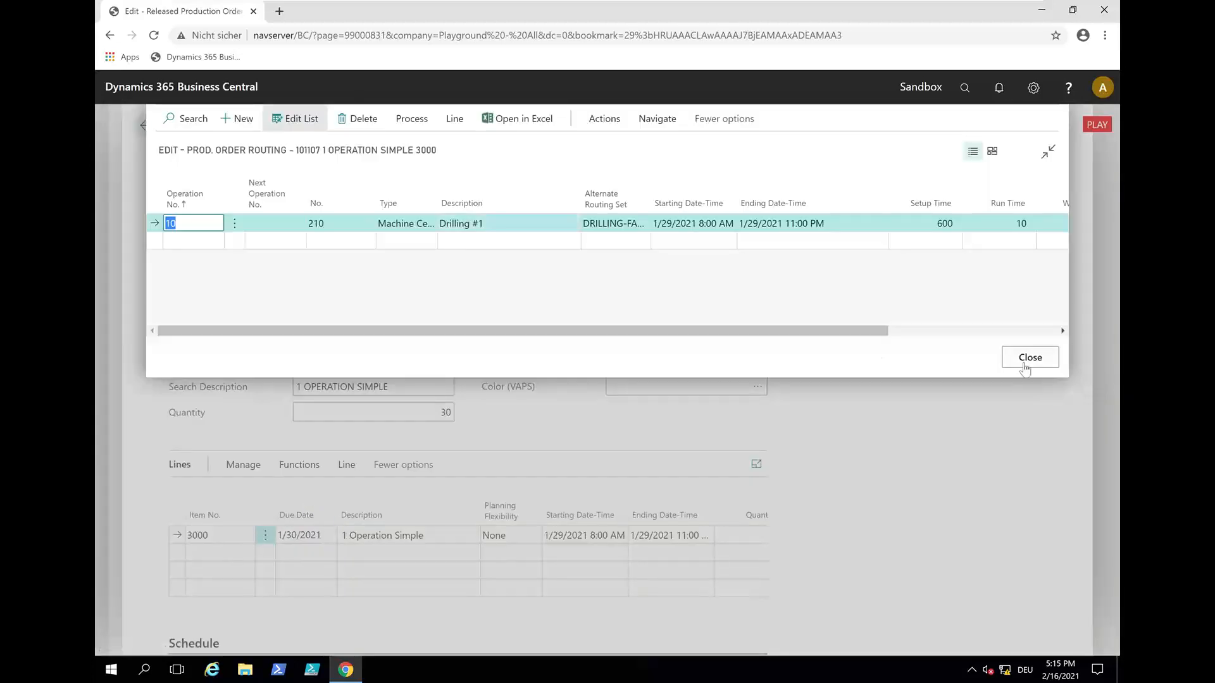
{"action": "left_click", "coordinate": [1025, 365]}
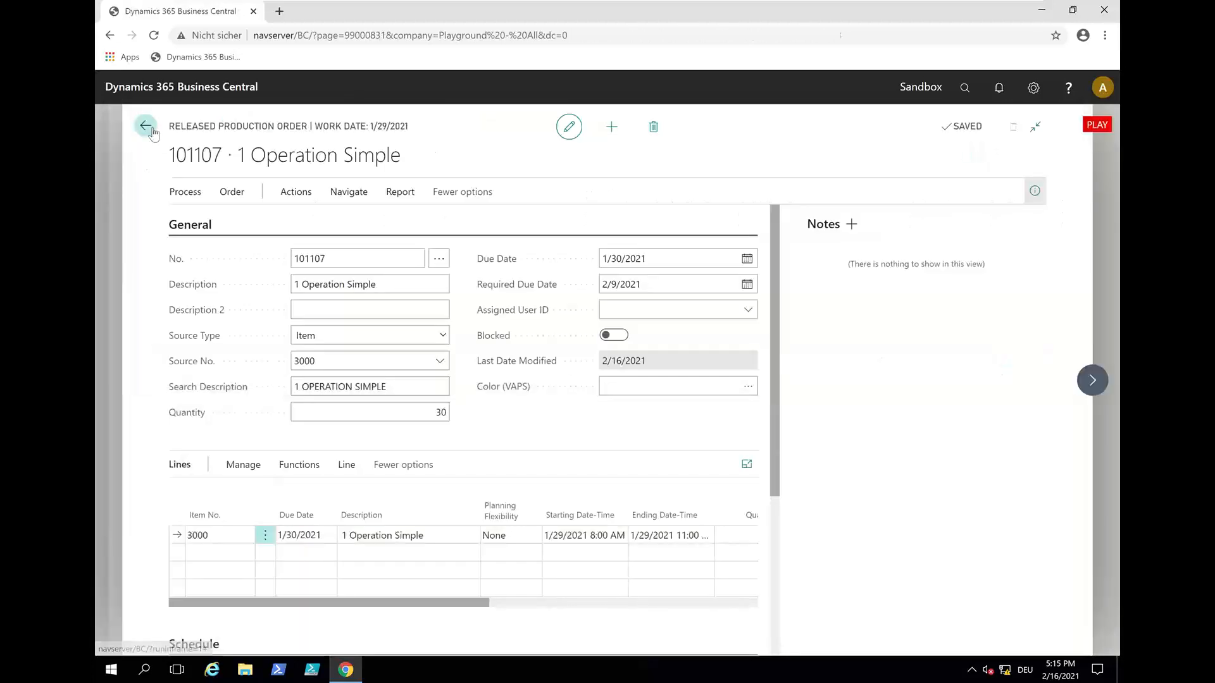
{"action": "left_click", "coordinate": [145, 125]}
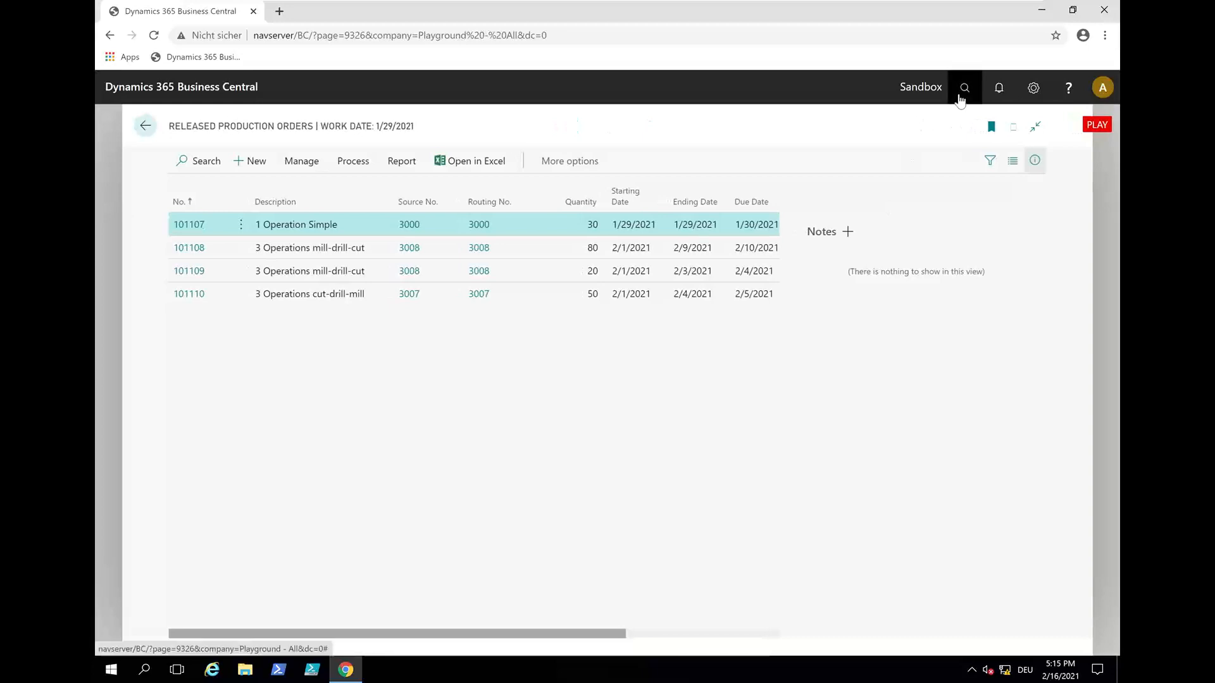
Search for "machine center list" and open the Machine Centers list
{"action": "left_click", "coordinate": [960, 96]}
{"action": "type", "text": "machine center list"}
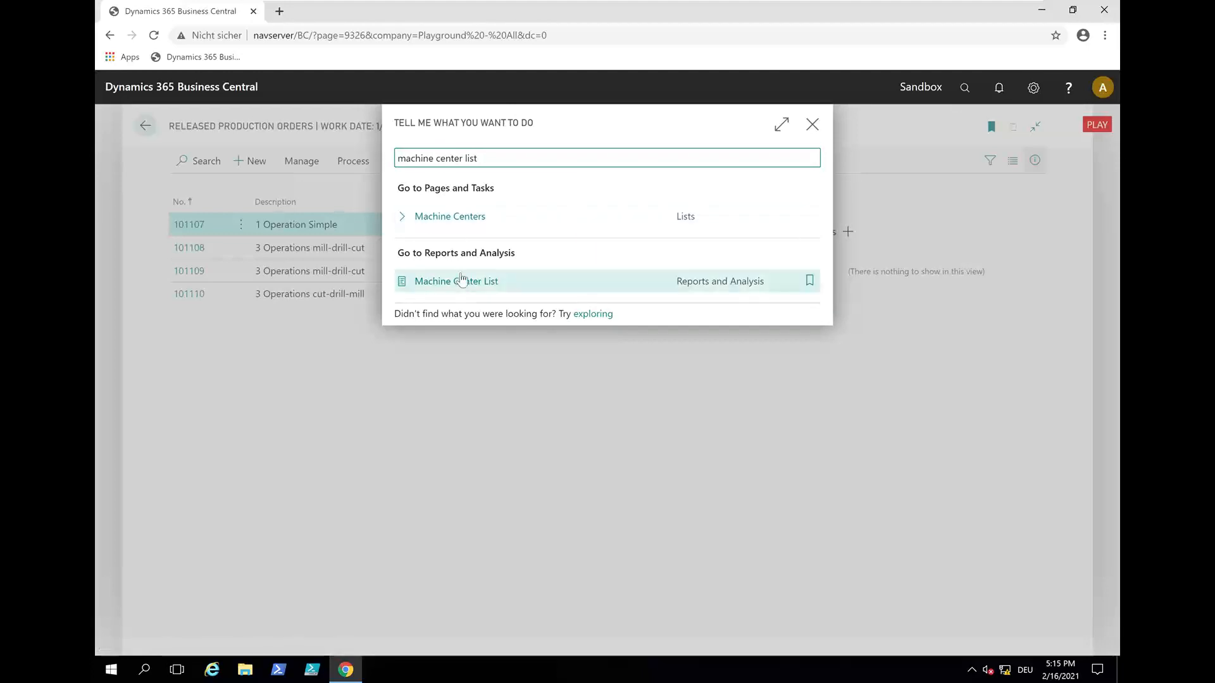
{"action": "left_click", "coordinate": [453, 217]}
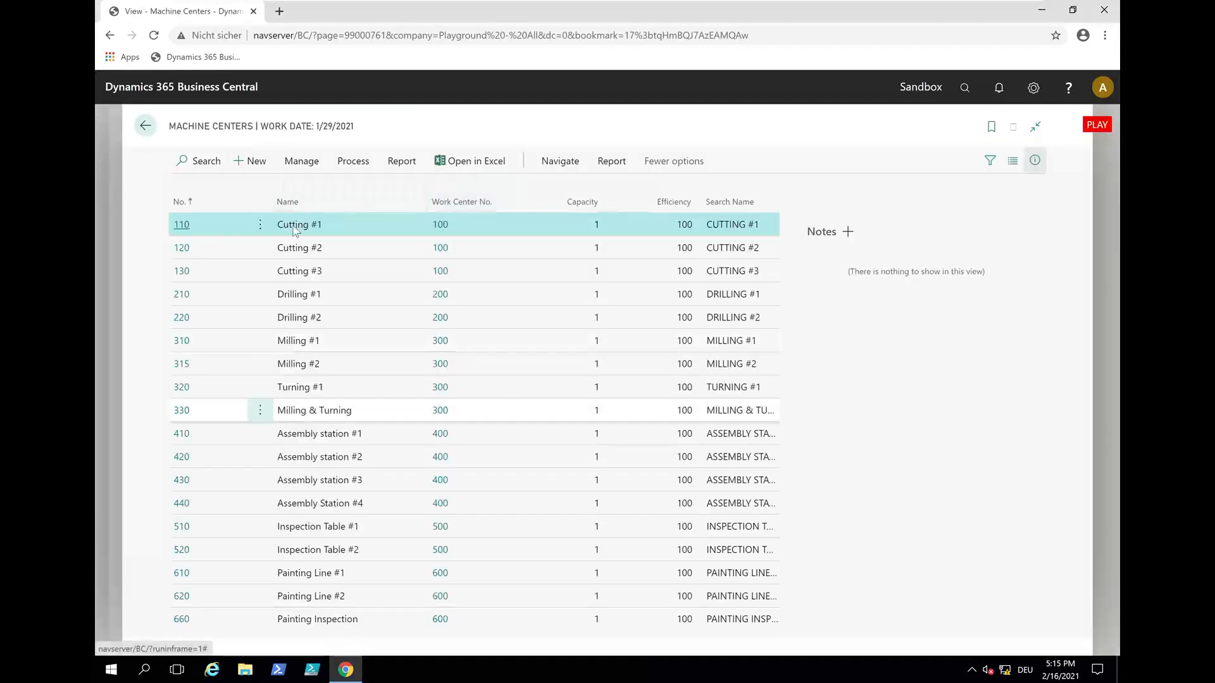
Examine the run, wait and move times and the scheduled dates in the task list of machine center Drilling #1
{"action": "left_click", "coordinate": [210, 299]}
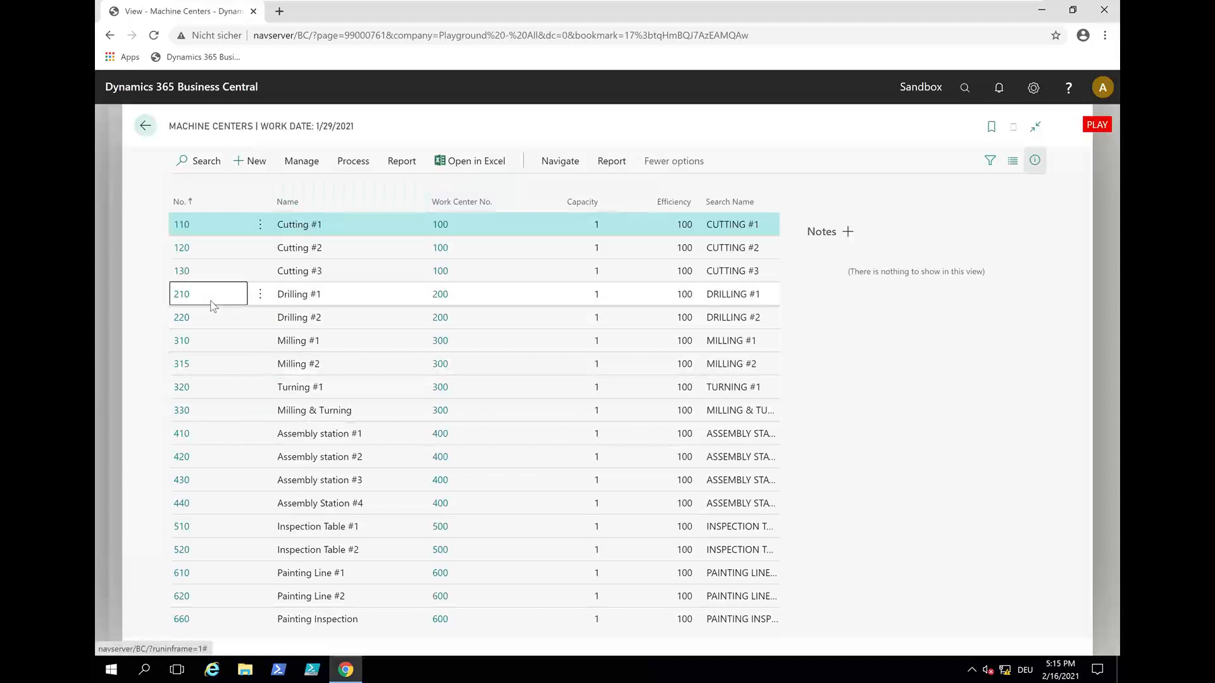
{"action": "left_click", "coordinate": [354, 165]}
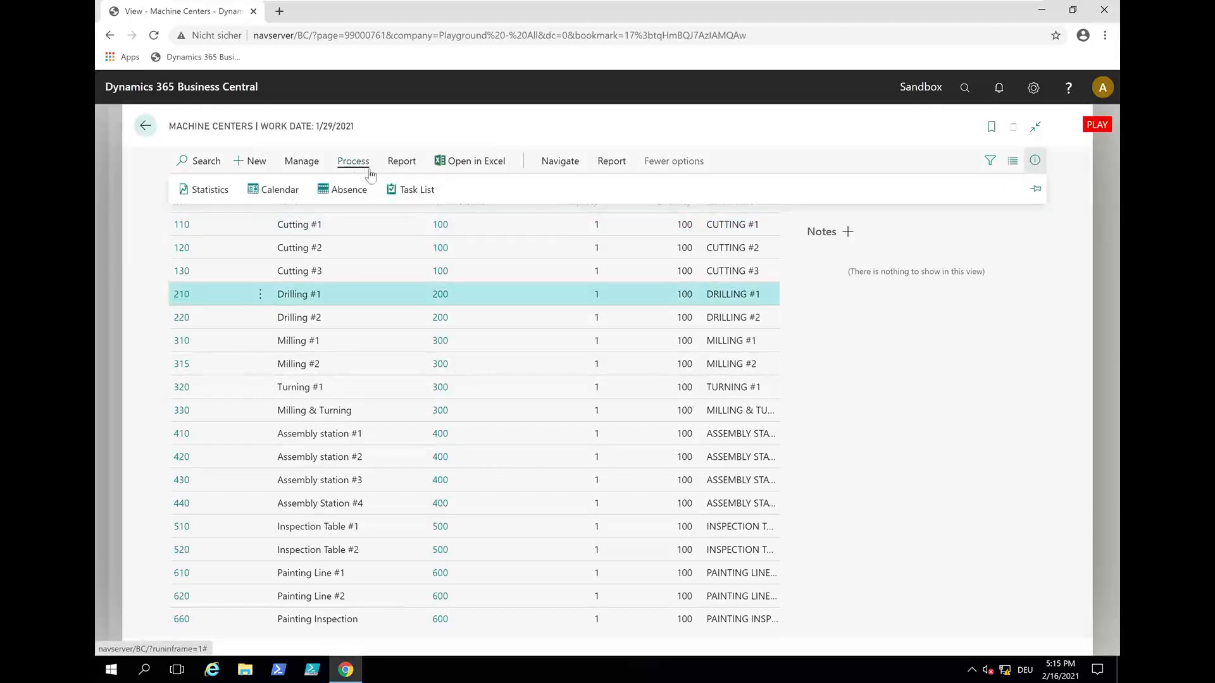
{"action": "left_click", "coordinate": [411, 190]}
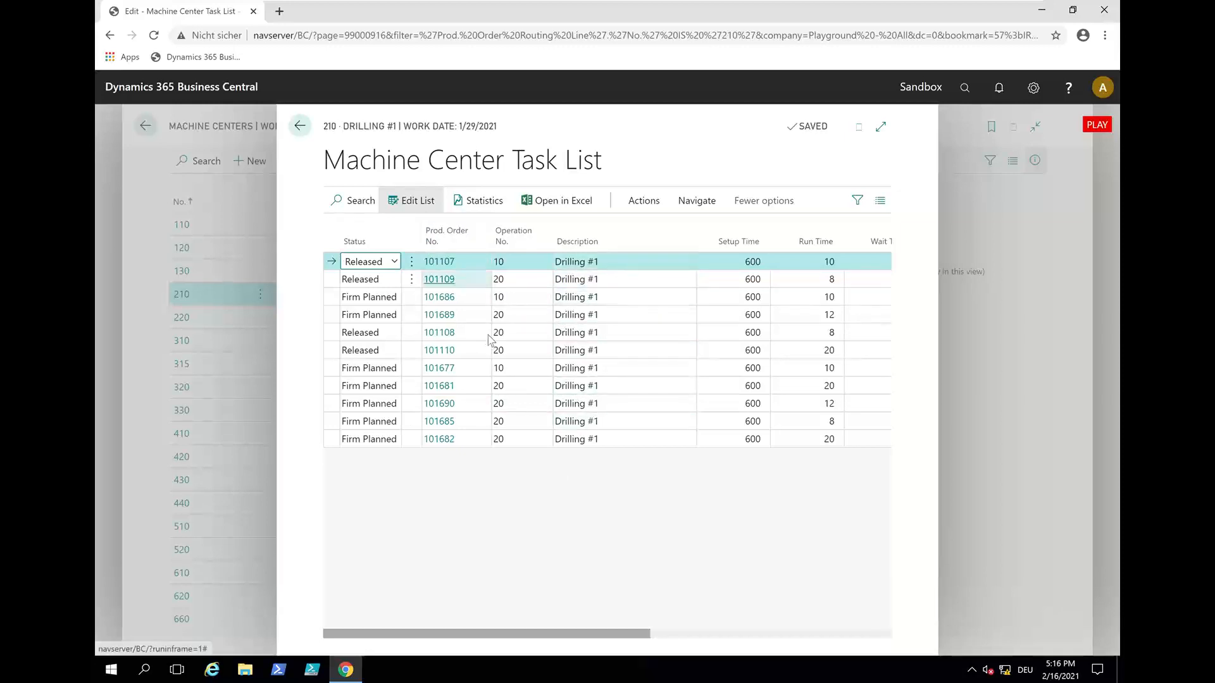
{"action": "left_click_drag", "start_coordinate": [647, 633], "coordinate": [718, 634]}
{"action": "left_click_drag", "start_coordinate": [795, 617], "coordinate": [855, 623]}
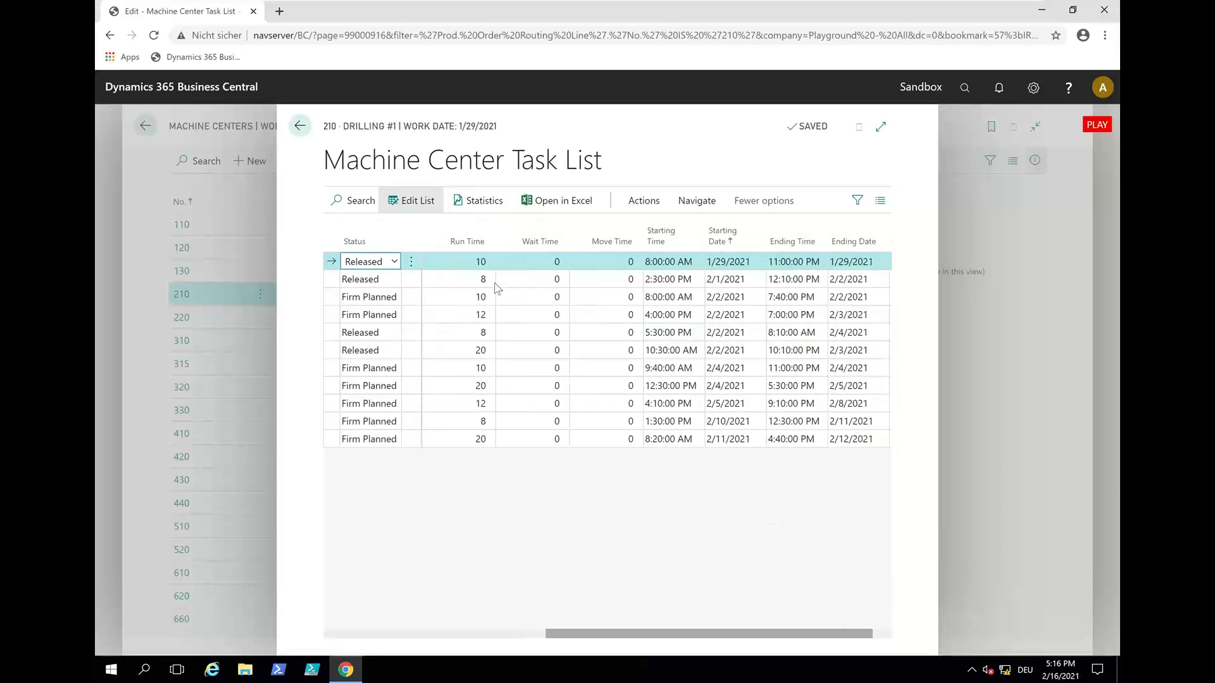
{"action": "left_click", "coordinate": [301, 137]}
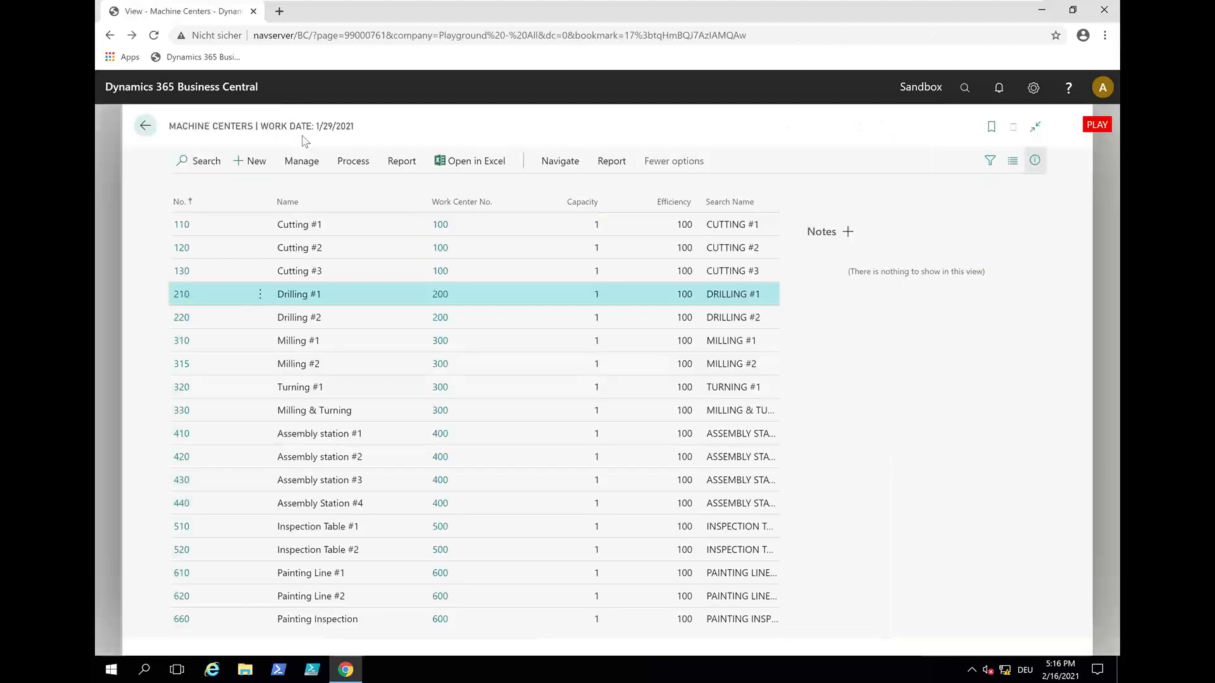
Return to the home page and open the Netronic Visual Production Scheduler
{"action": "left_click", "coordinate": [303, 140]}
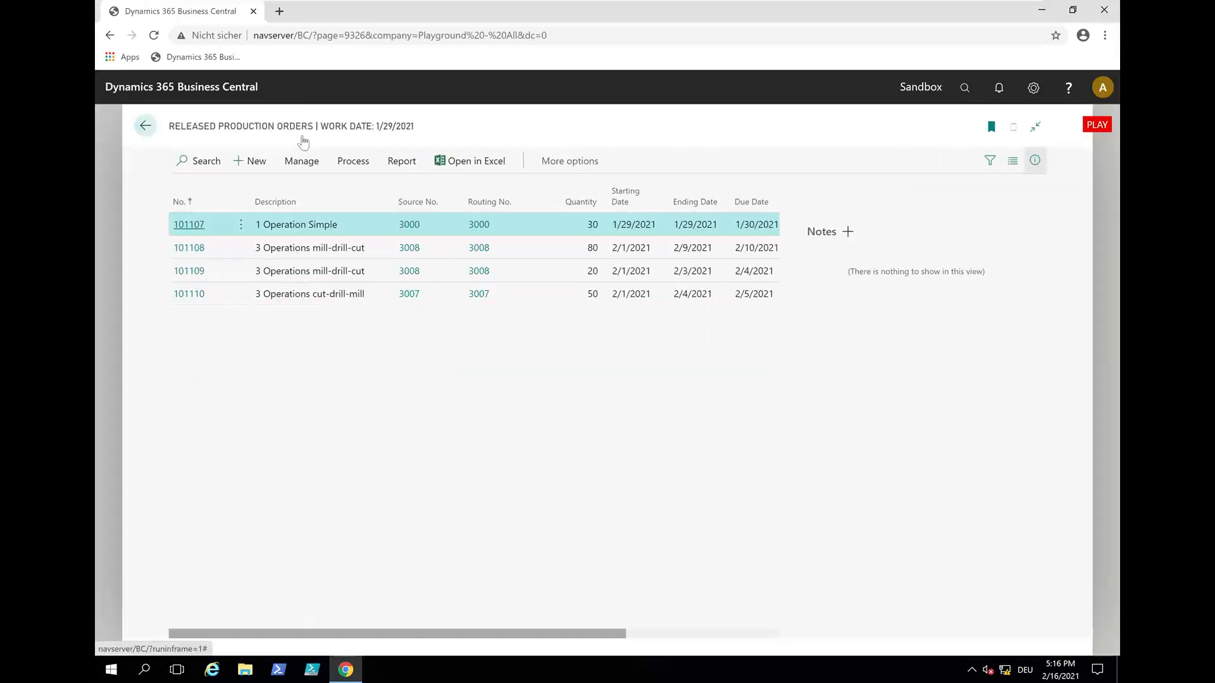
{"action": "key", "text": "alt+Left"}
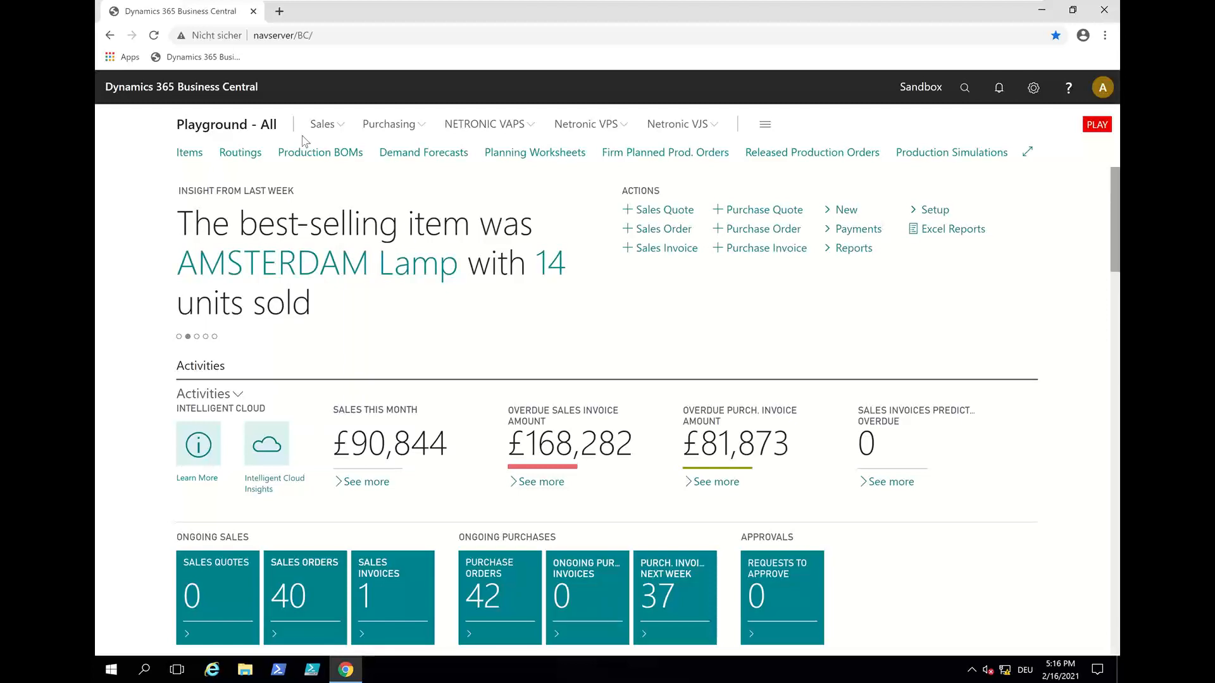
{"action": "left_click", "coordinate": [583, 126]}
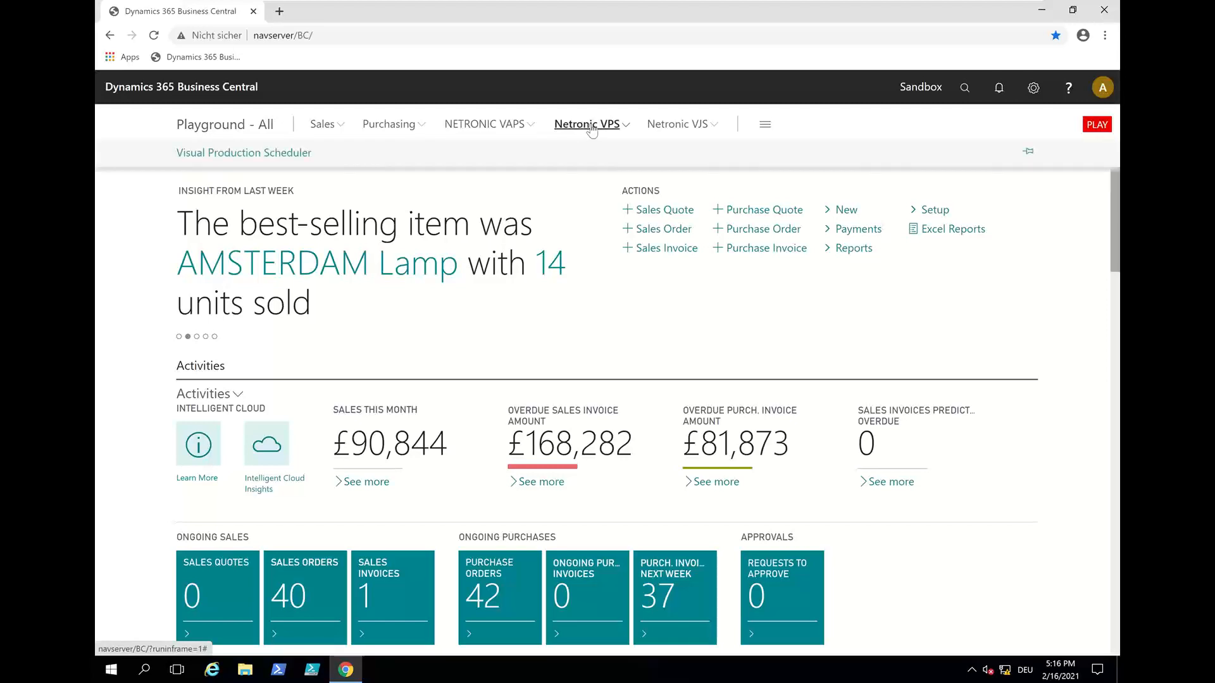
{"action": "left_click", "coordinate": [270, 152]}
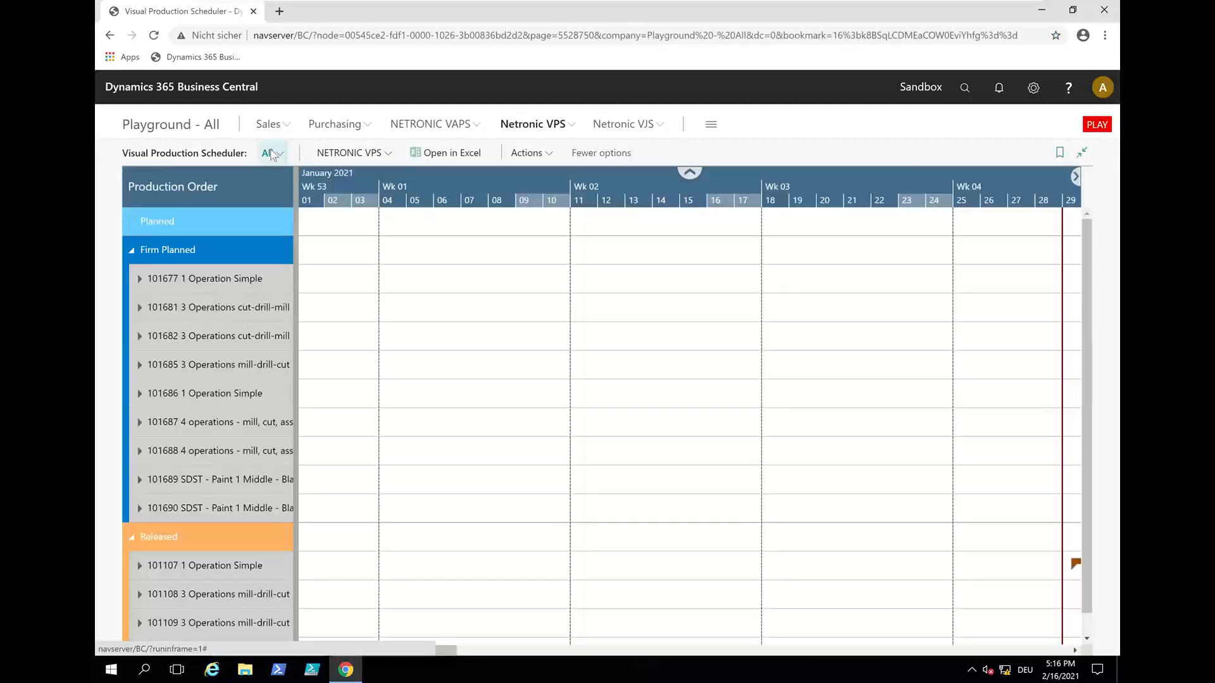
{"action": "mouse_move", "coordinate": [978, 6]}
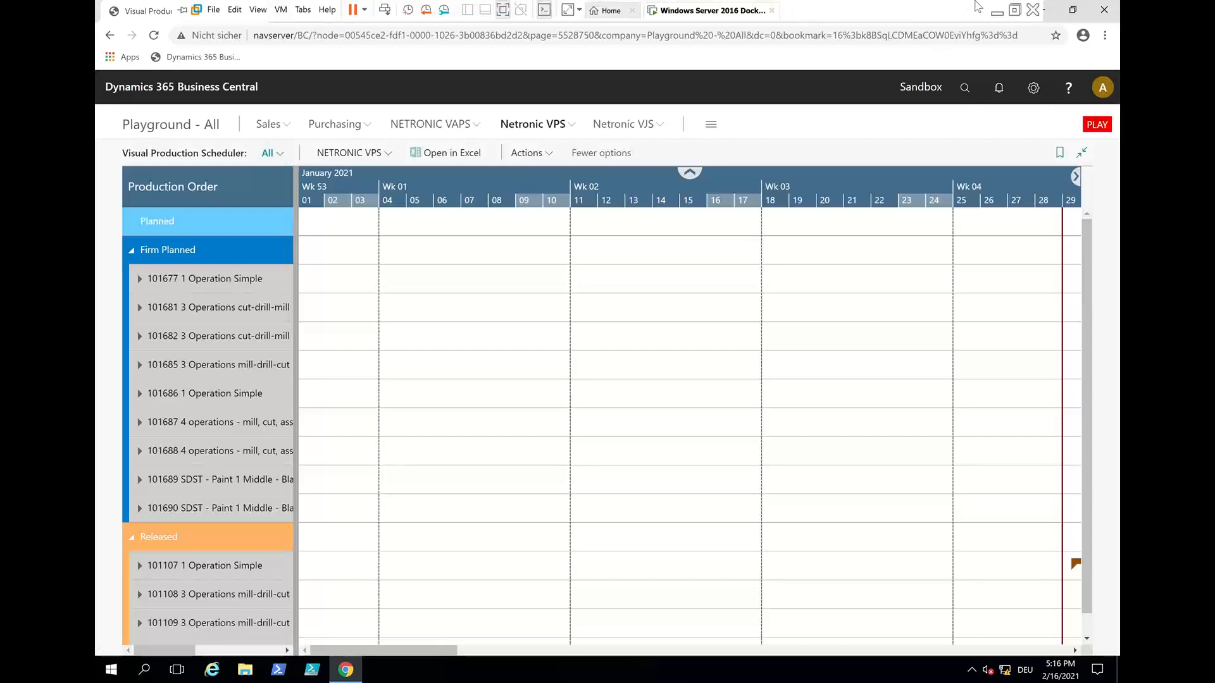
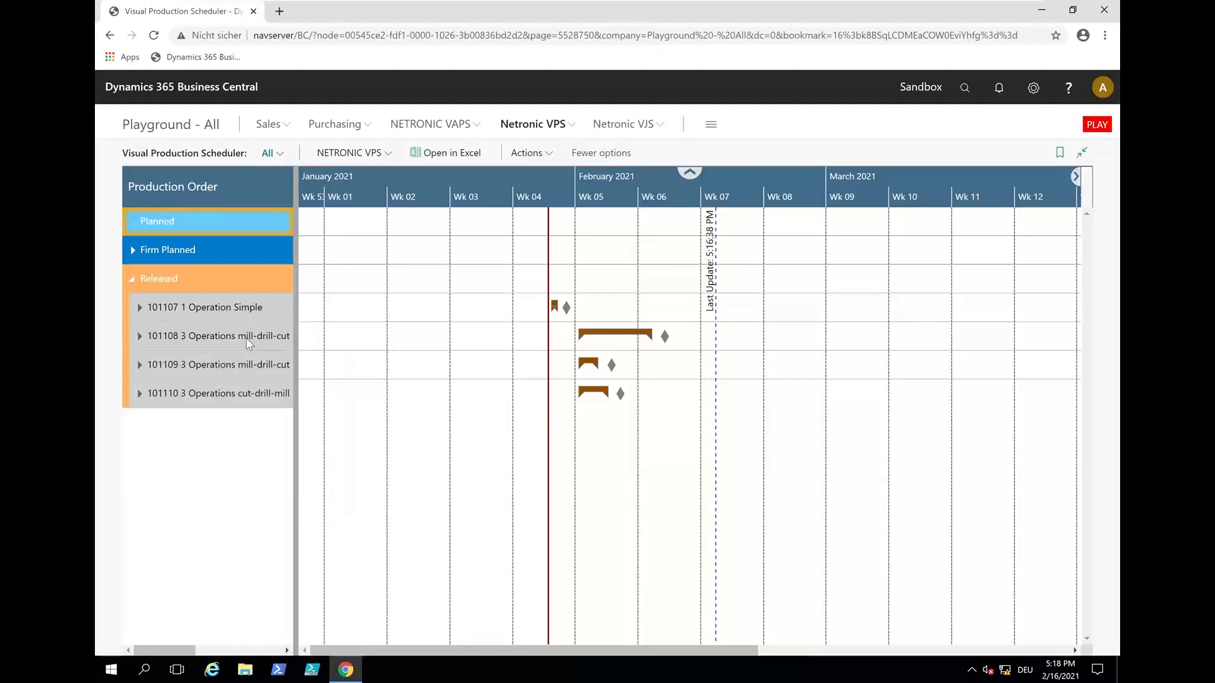
Expand the firm planned orders and examine the schedule of the firm planned and released orders at day scale around January 29
{"action": "mouse_move", "coordinate": [246, 340]}
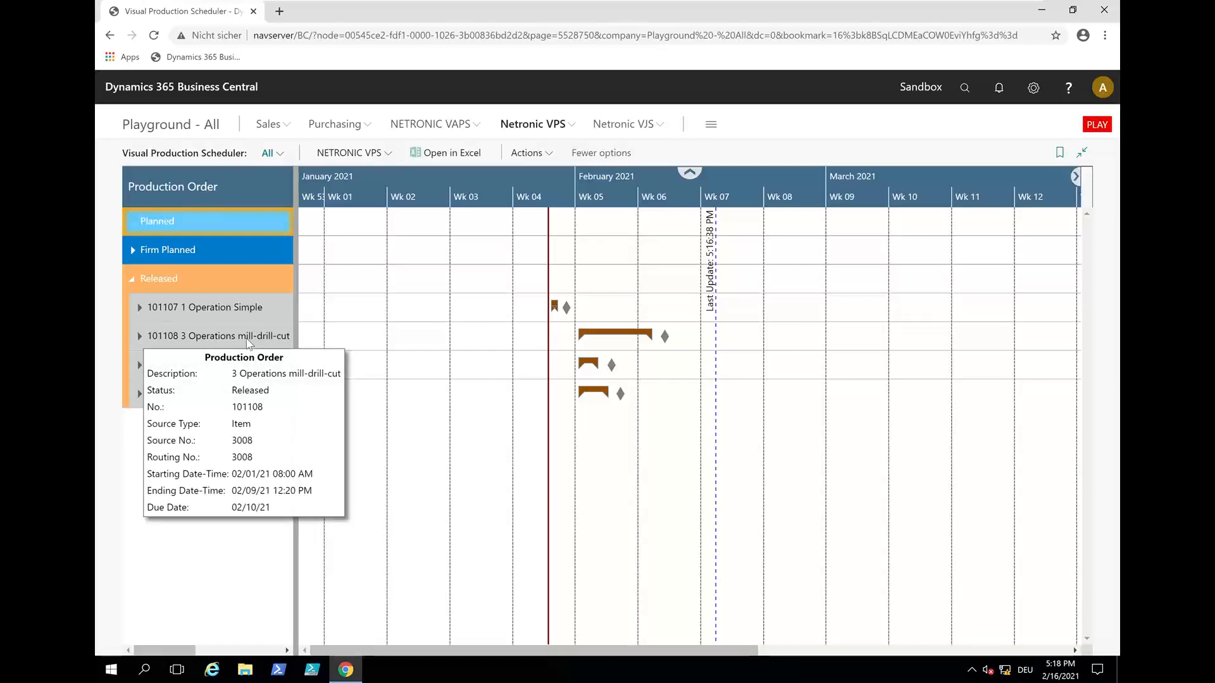
{"action": "left_click", "coordinate": [134, 252]}
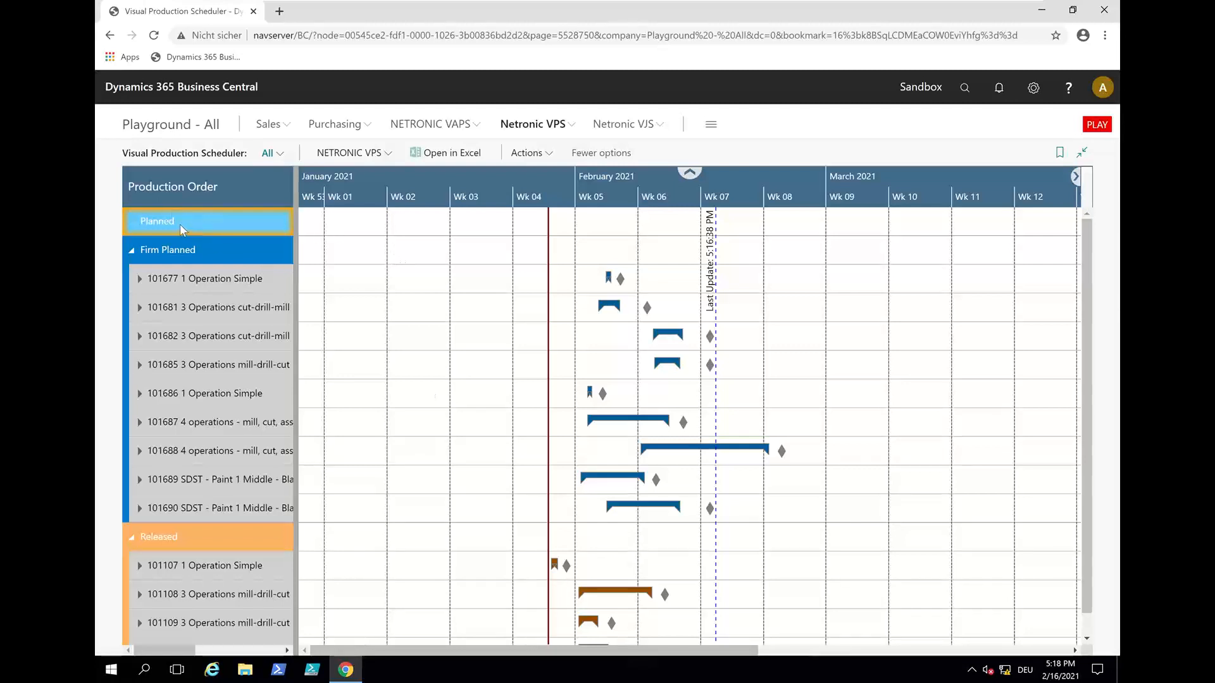
{"action": "scroll", "coordinate": [770, 409], "scroll_direction": "down", "scroll_amount": 1}
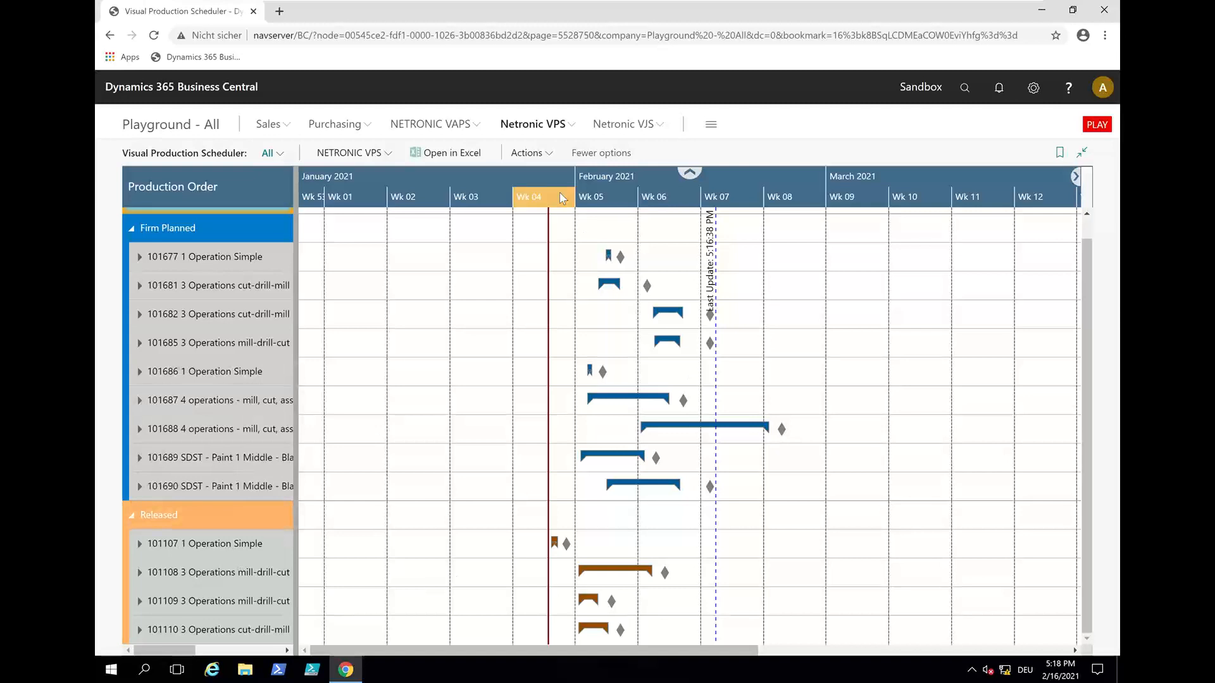
{"action": "scroll", "coordinate": [559, 192], "scroll_direction": "up", "scroll_amount": 3}
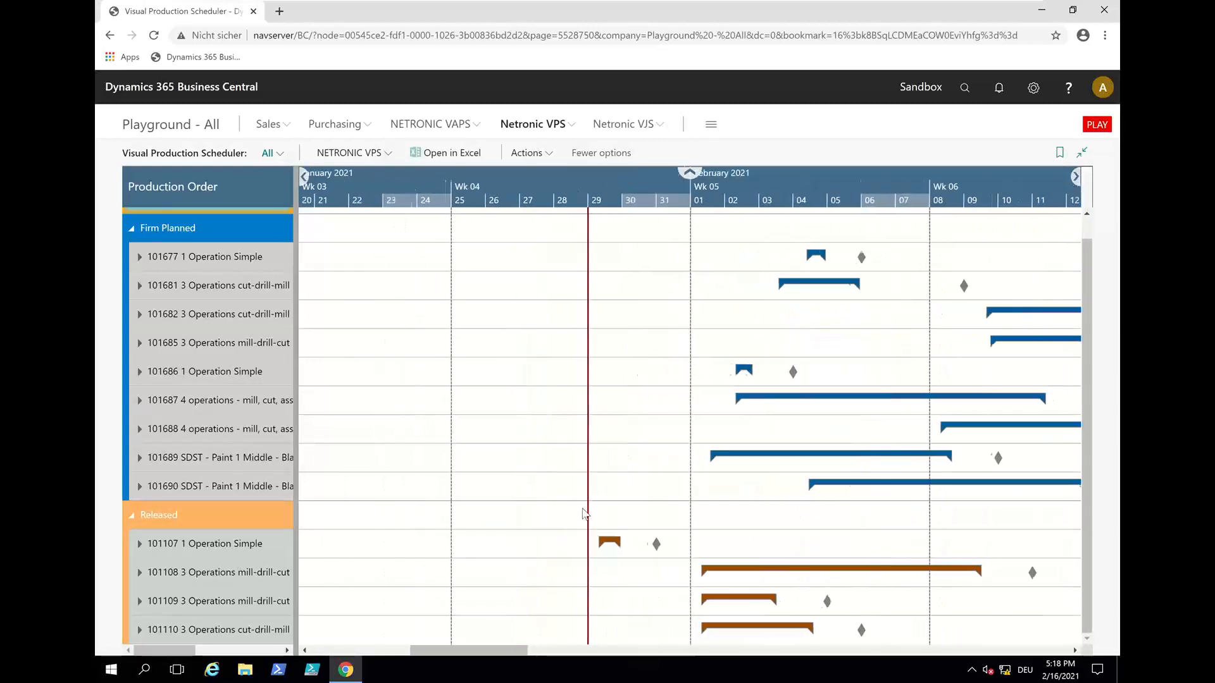
{"action": "mouse_move", "coordinate": [607, 541]}
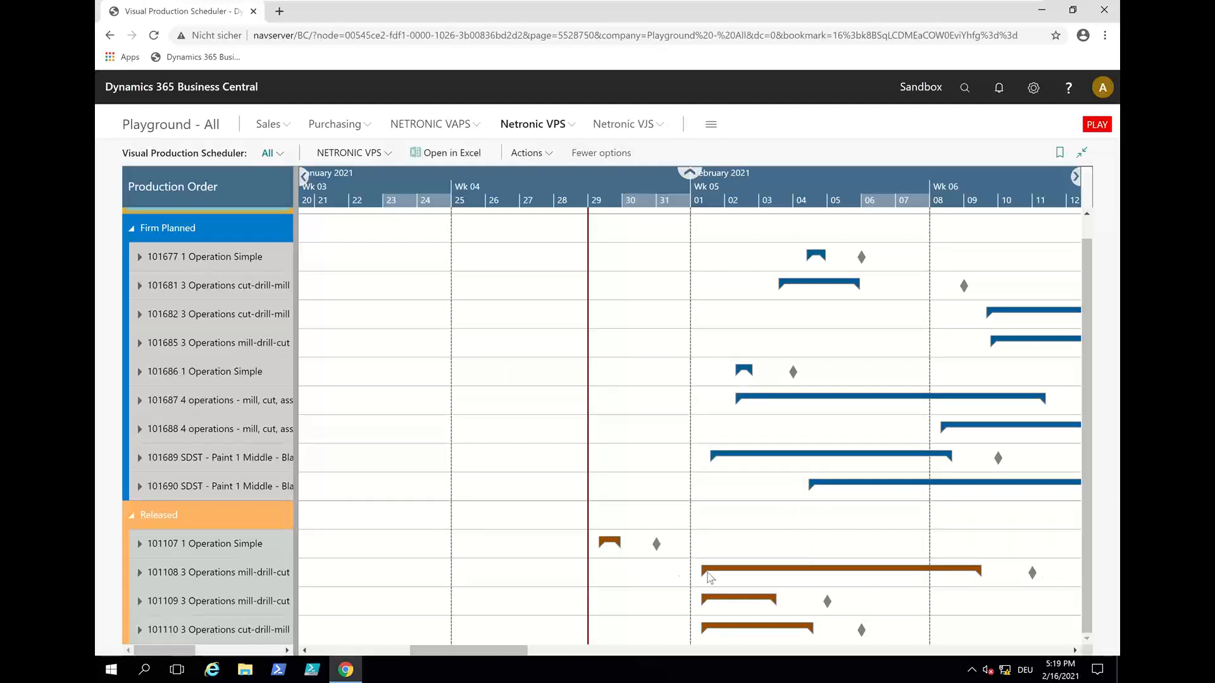
Expand the released order "1 Operation Simple", inspect its details and order card, and return to the schedule
{"action": "left_click", "coordinate": [141, 549]}
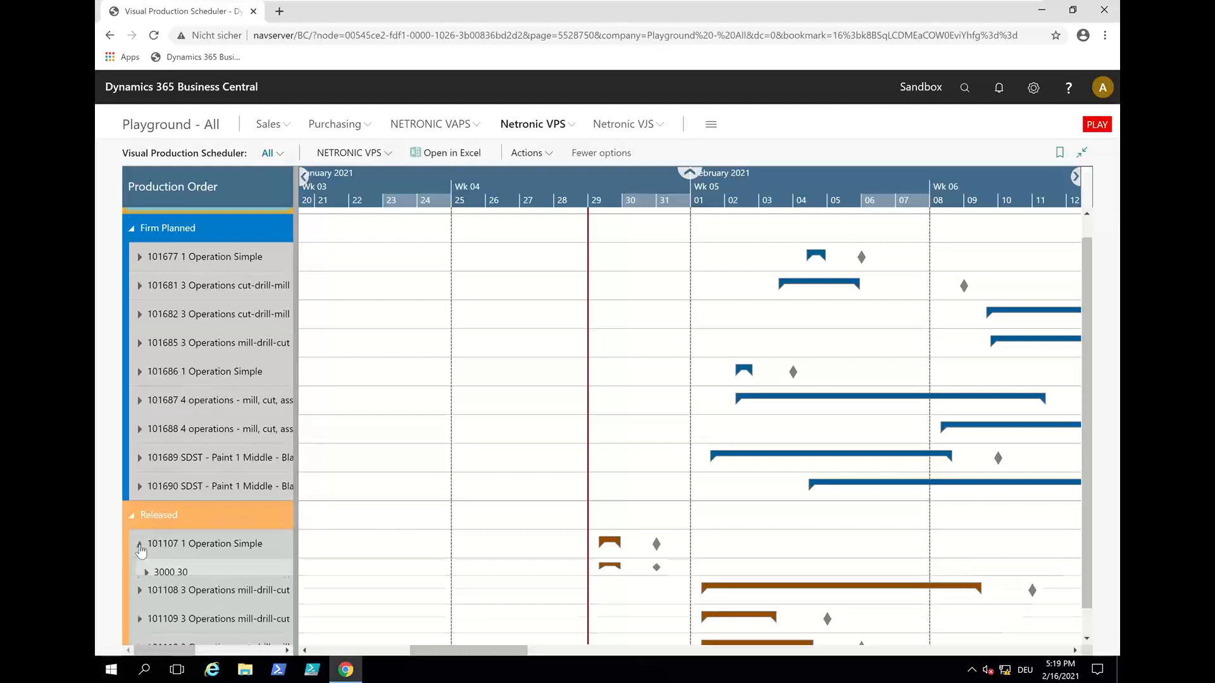
{"action": "mouse_move", "coordinate": [202, 549]}
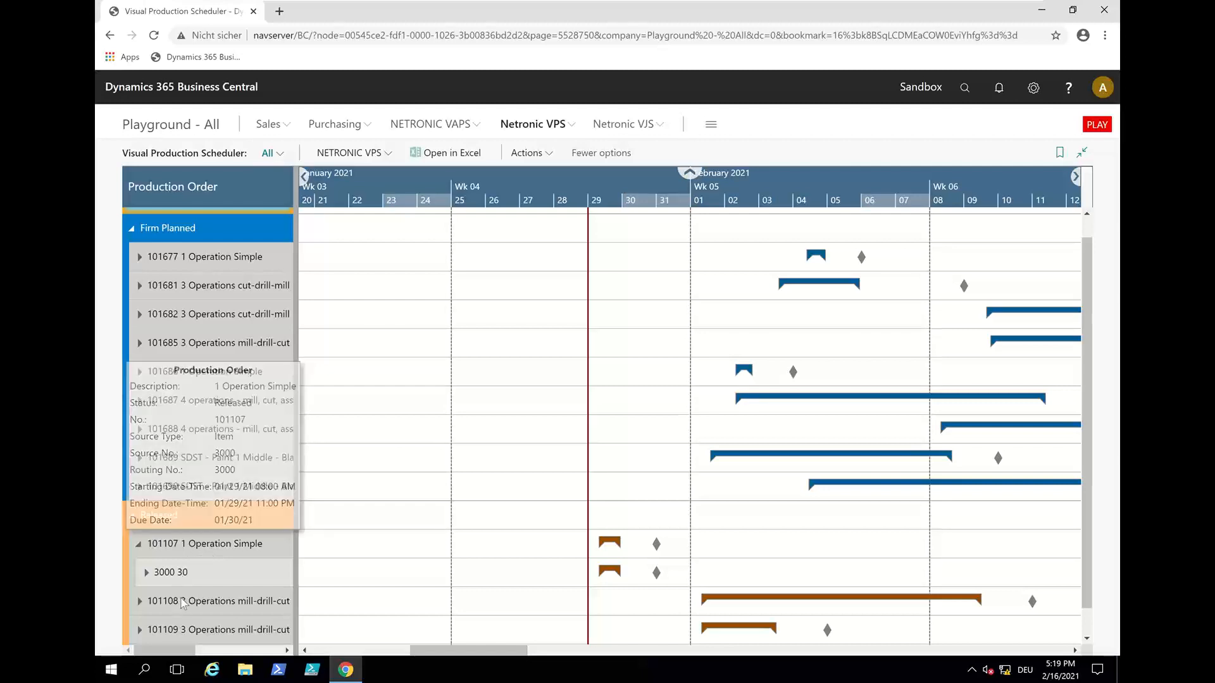
{"action": "double_click", "coordinate": [204, 545]}
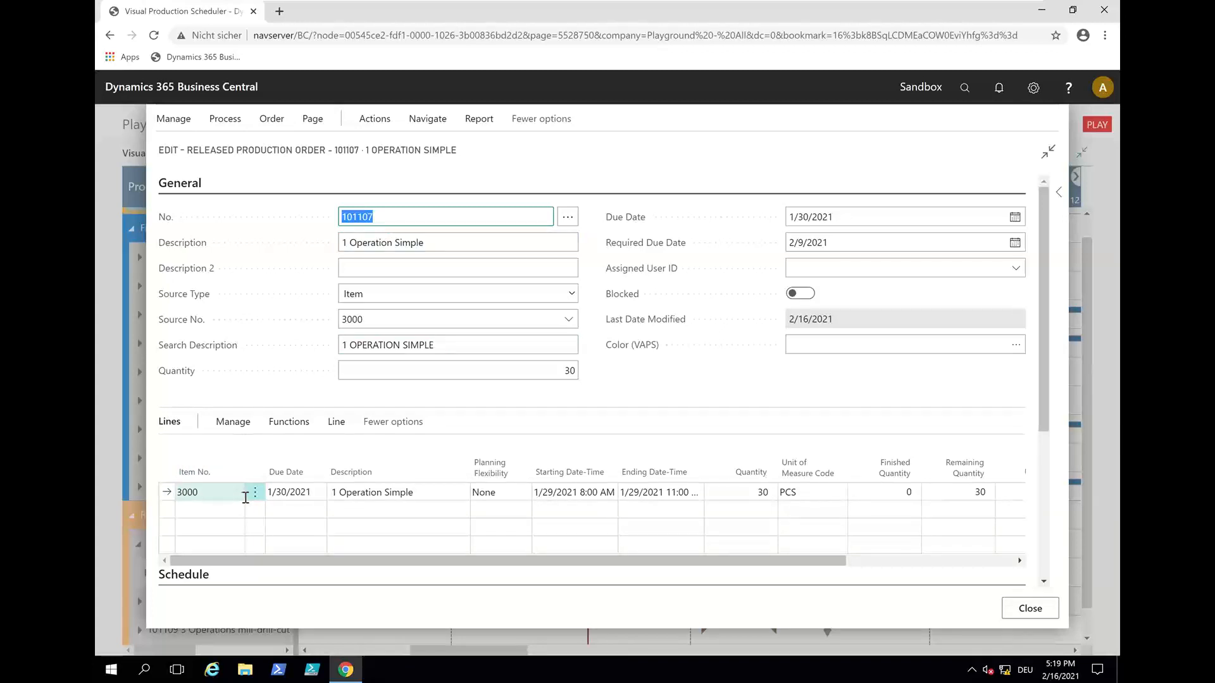
{"action": "left_click", "coordinate": [1031, 610]}
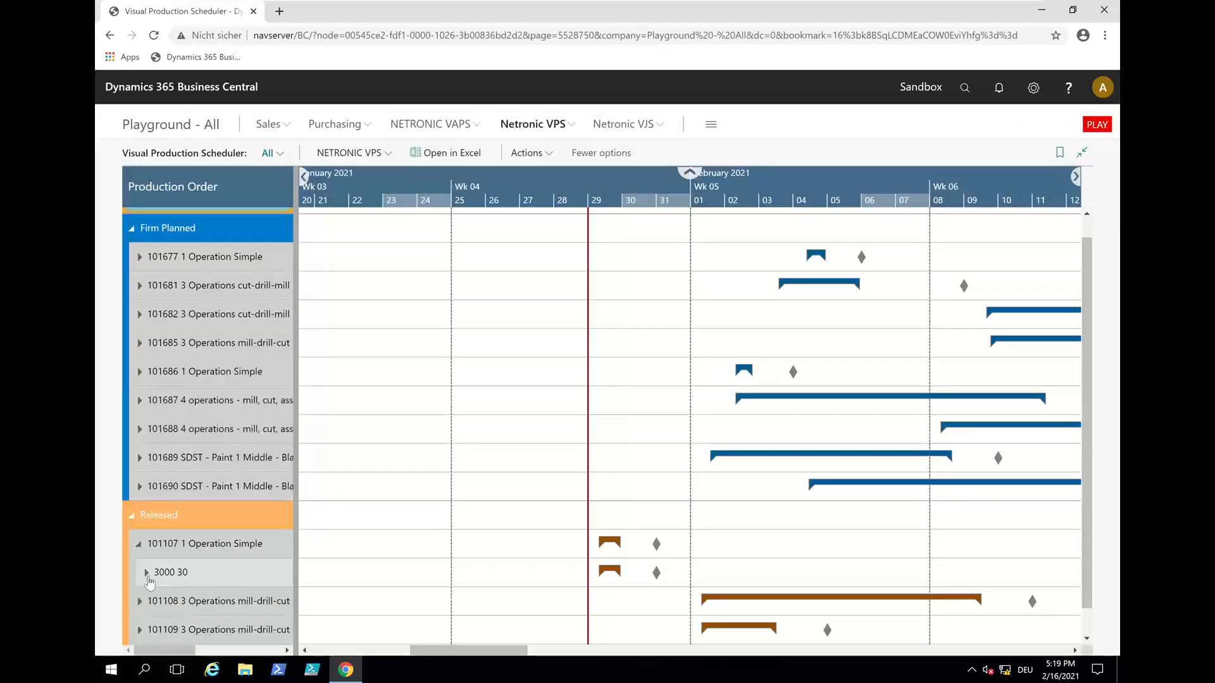
Inspect the item 3000 line of the released order "1 Operation Simple" and expand it down to its operation
{"action": "mouse_move", "coordinate": [150, 581]}
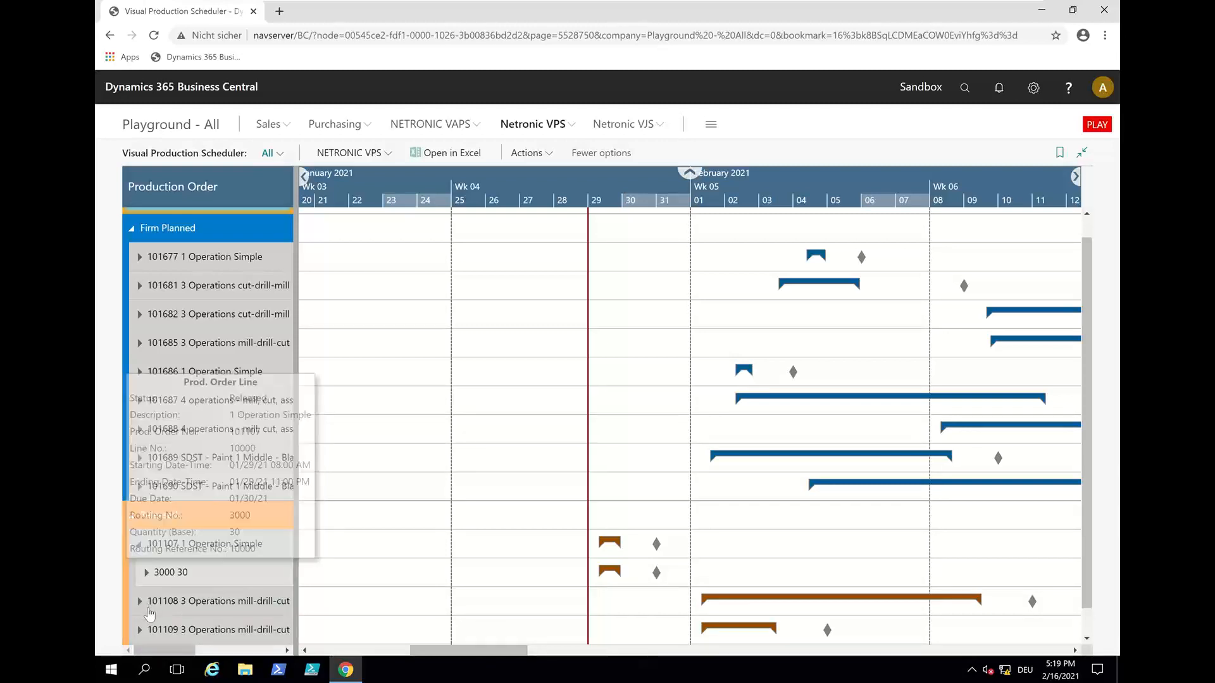
{"action": "scroll", "coordinate": [154, 601], "scroll_direction": "down", "scroll_amount": 1}
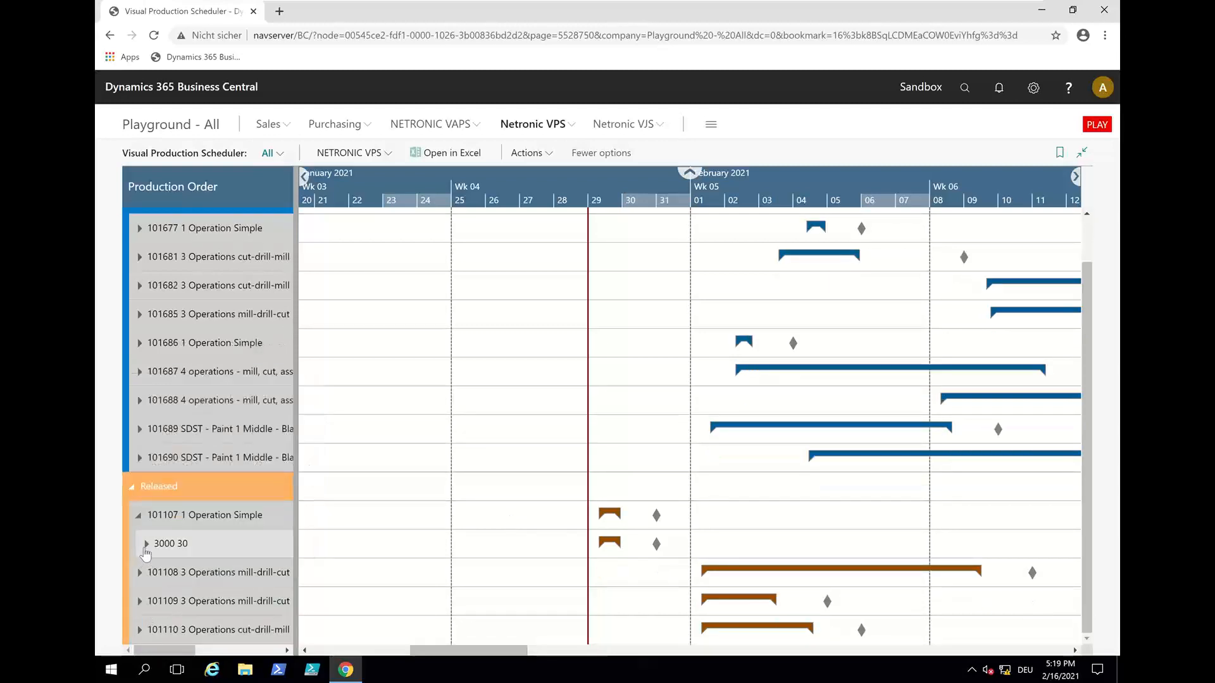
{"action": "left_click", "coordinate": [146, 545]}
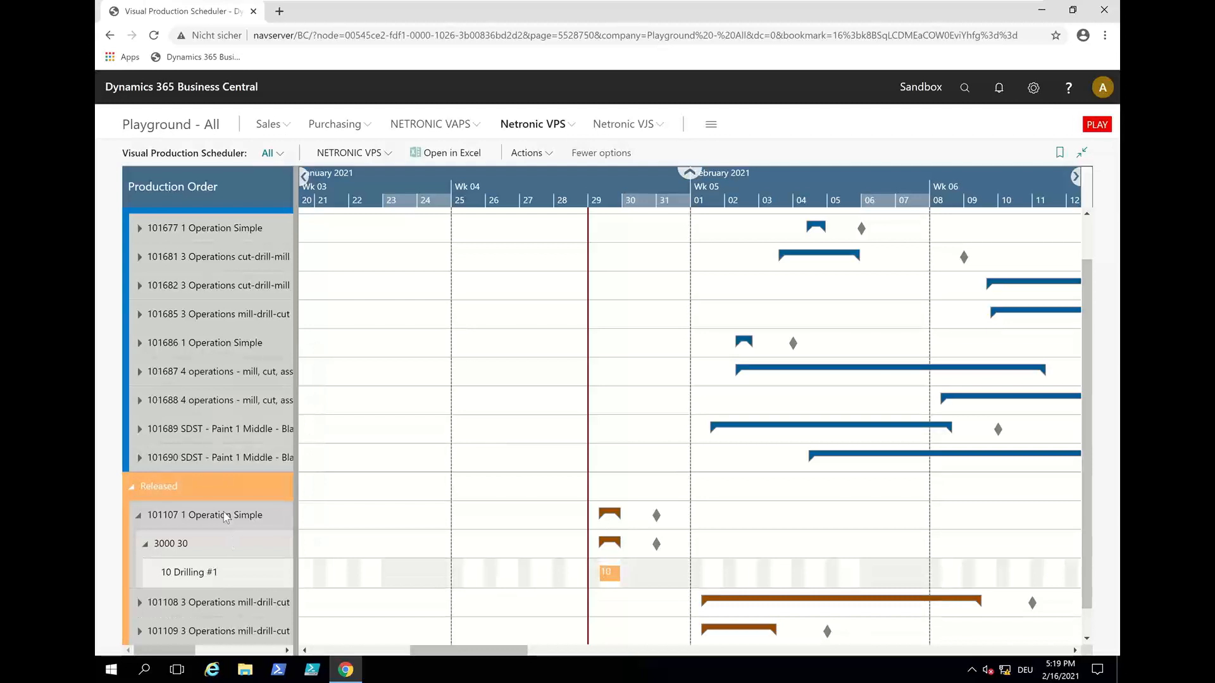
Check the line routing from the order card of the released order "1 Operation Simple", and return to the schedule
{"action": "double_click", "coordinate": [226, 518]}
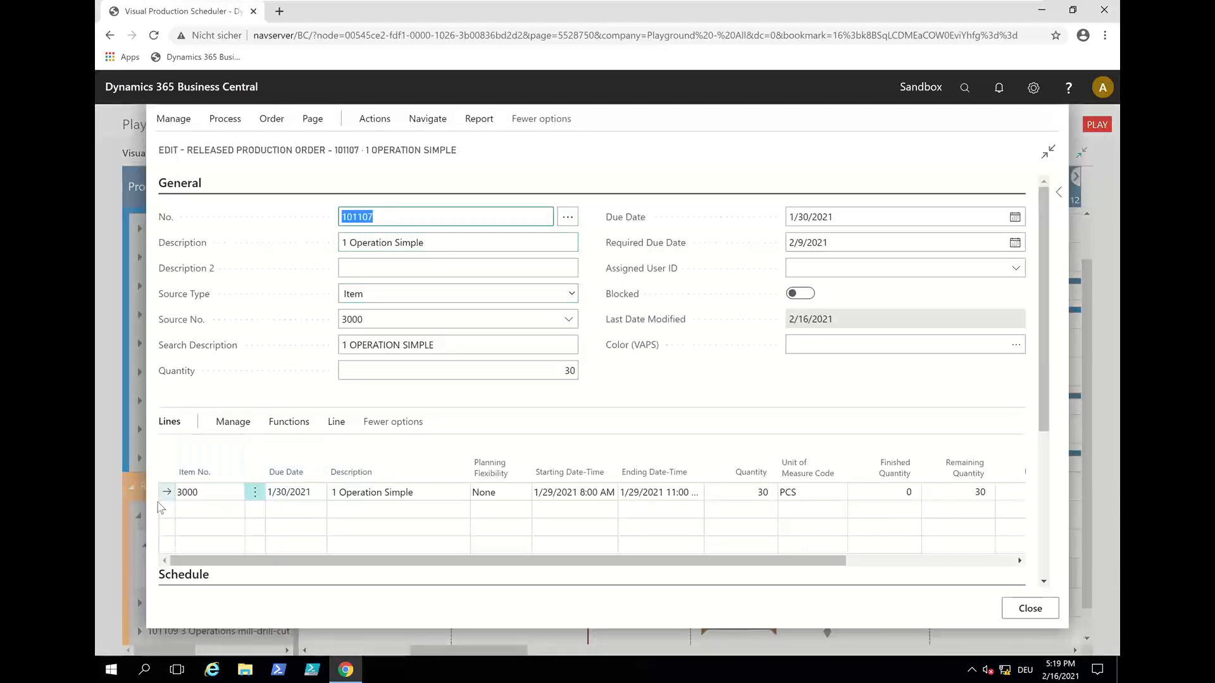
{"action": "left_click", "coordinate": [340, 431]}
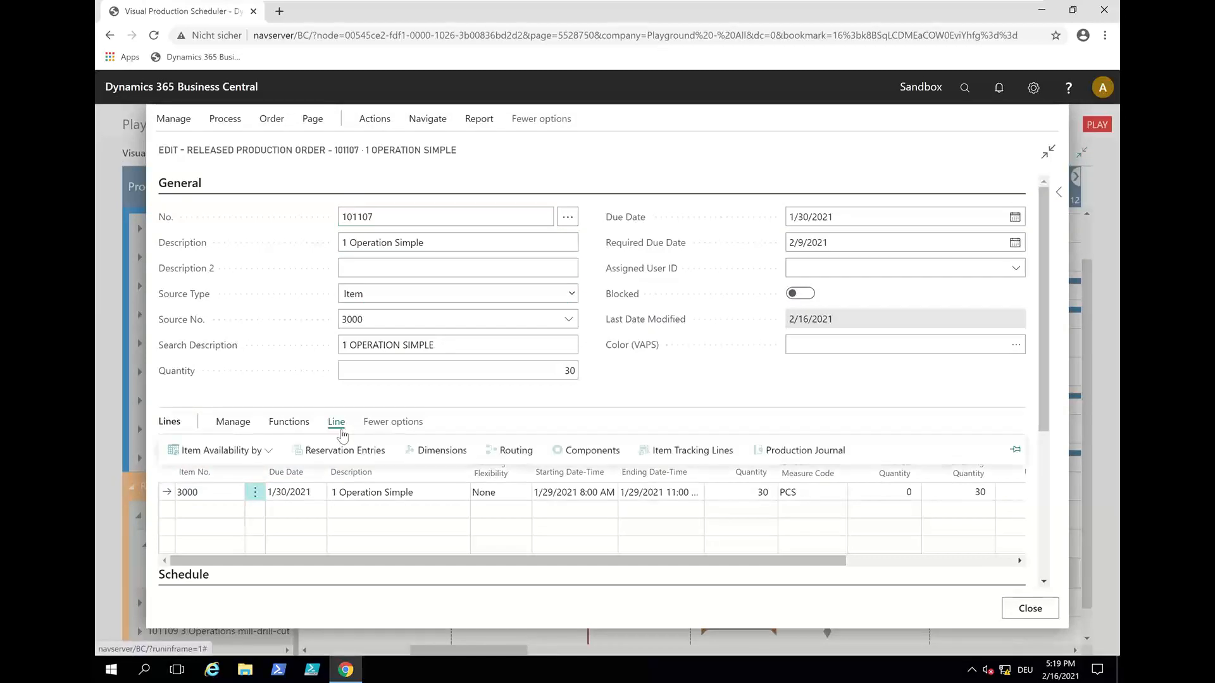
{"action": "left_click", "coordinate": [516, 451]}
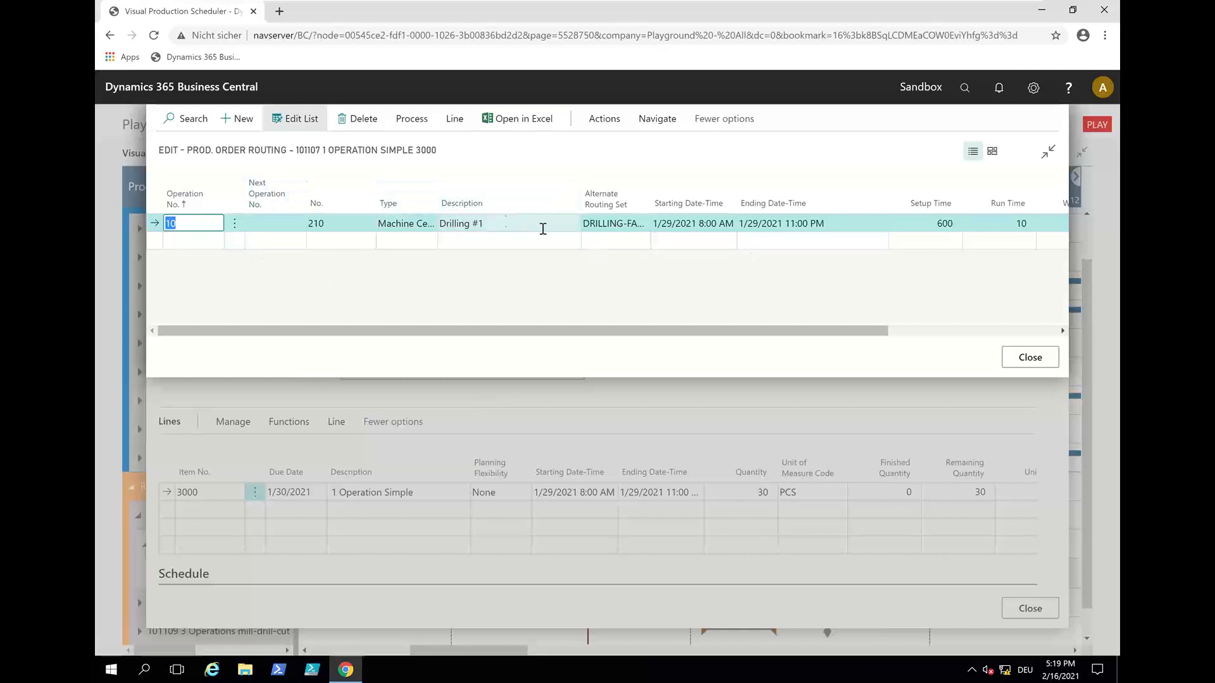
{"action": "left_click", "coordinate": [1032, 357]}
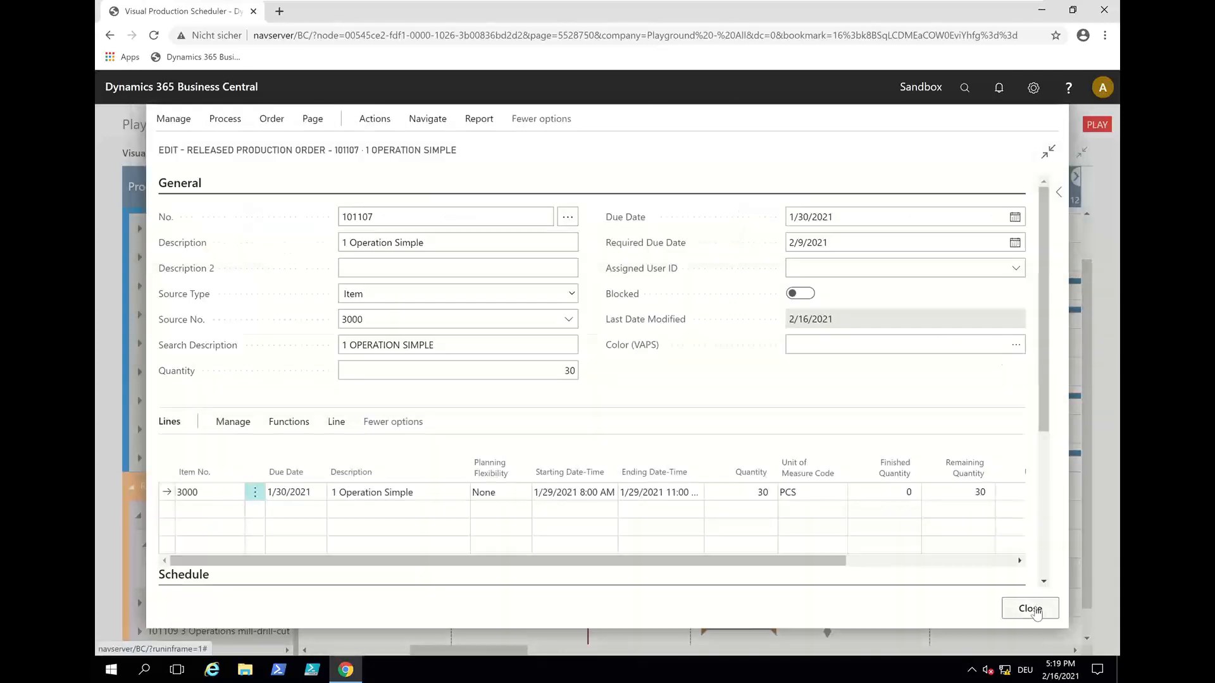
{"action": "left_click", "coordinate": [1031, 608]}
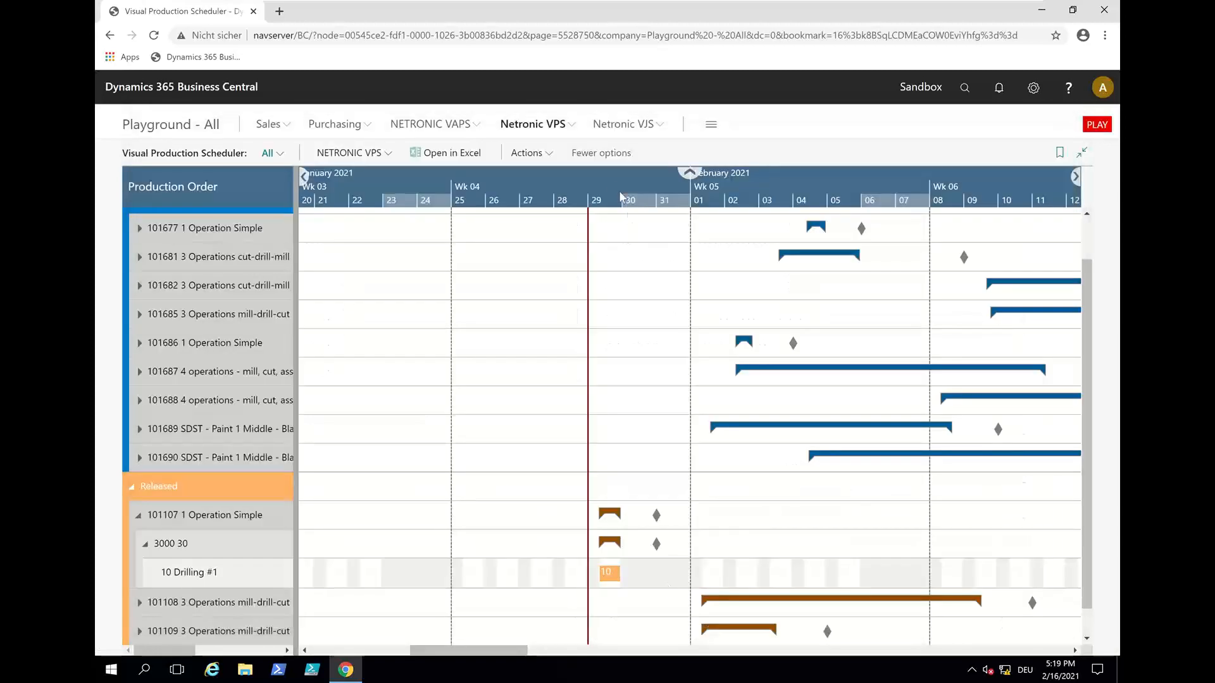
Examine the Drilling #1 operation of the released order "1 Operation Simple" at half-day scale, and review the scheduler and operation commands
{"action": "scroll", "coordinate": [611, 185], "scroll_direction": "up", "scroll_amount": 3}
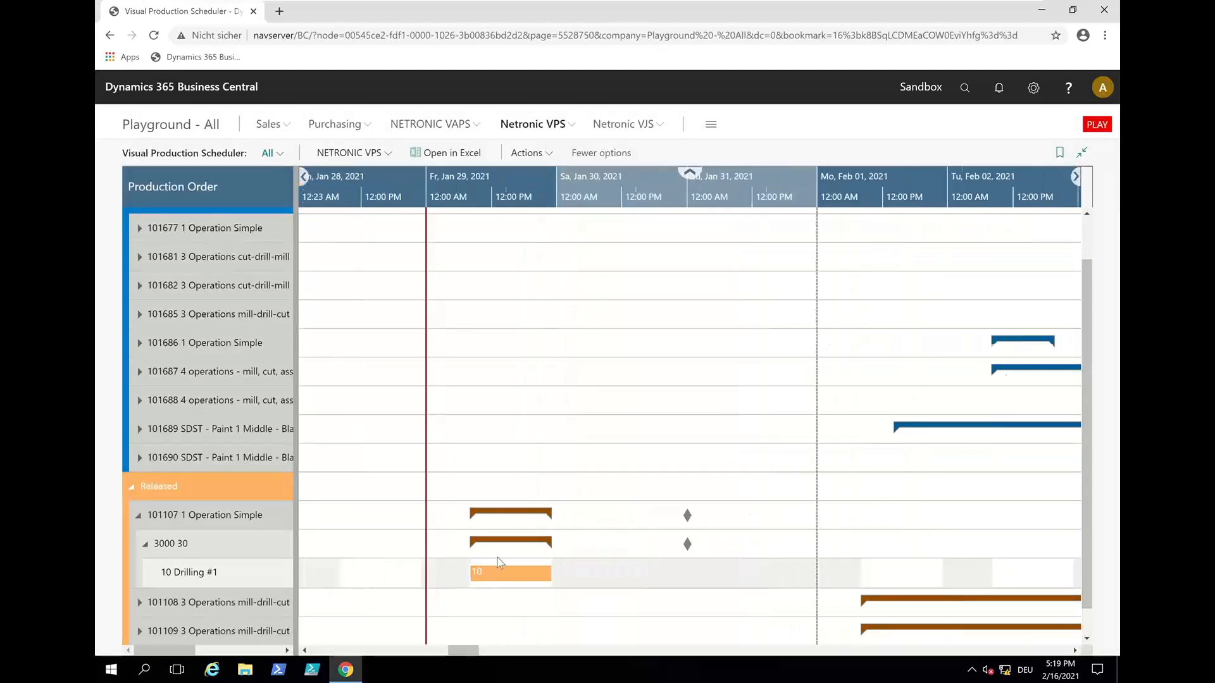
{"action": "mouse_move", "coordinate": [522, 574]}
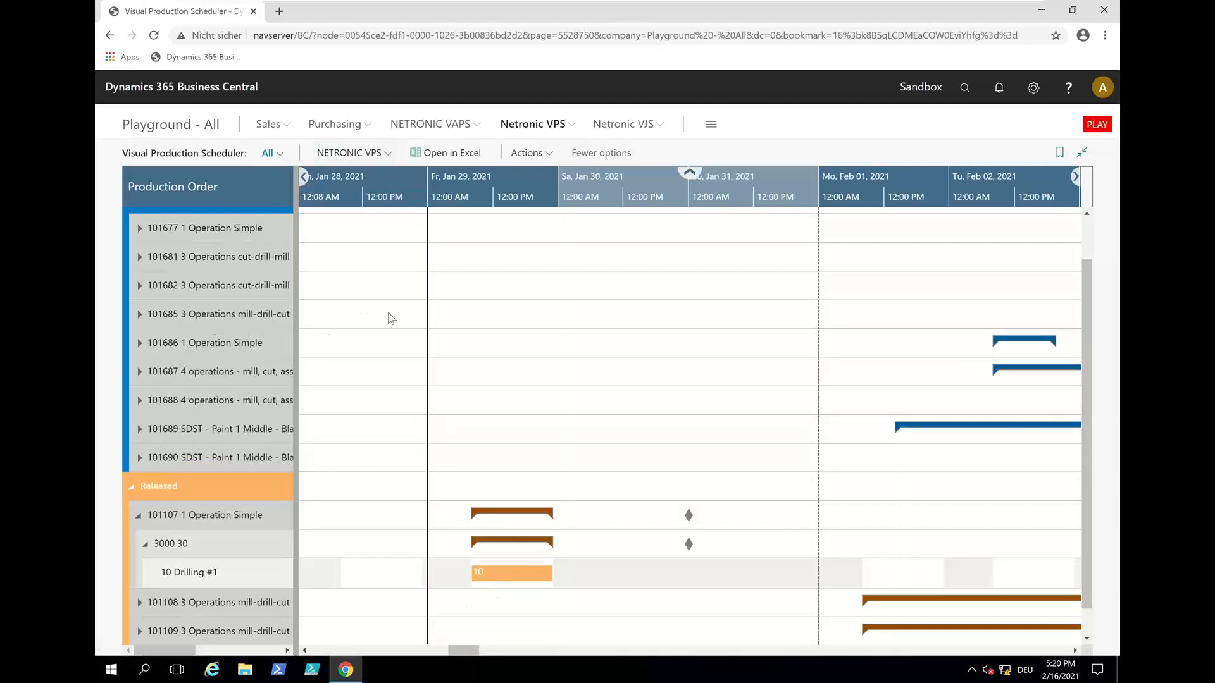
{"action": "left_click", "coordinate": [387, 153]}
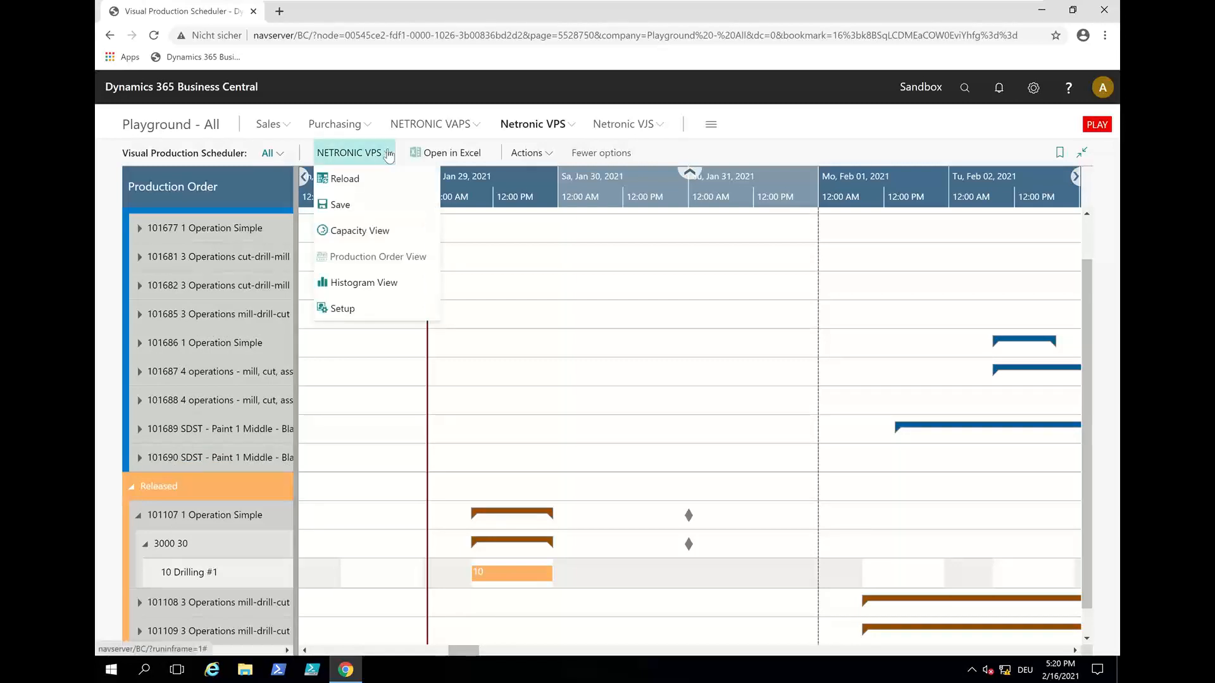
{"action": "left_click", "coordinate": [542, 154]}
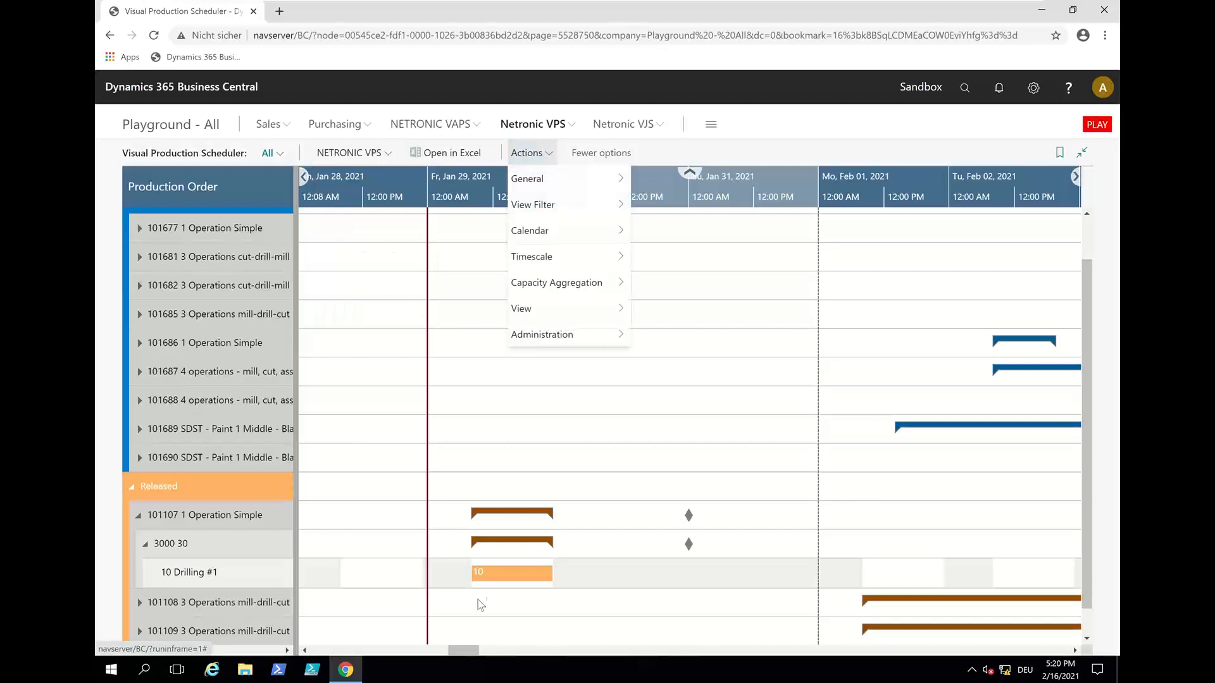
{"action": "right_click", "coordinate": [498, 573]}
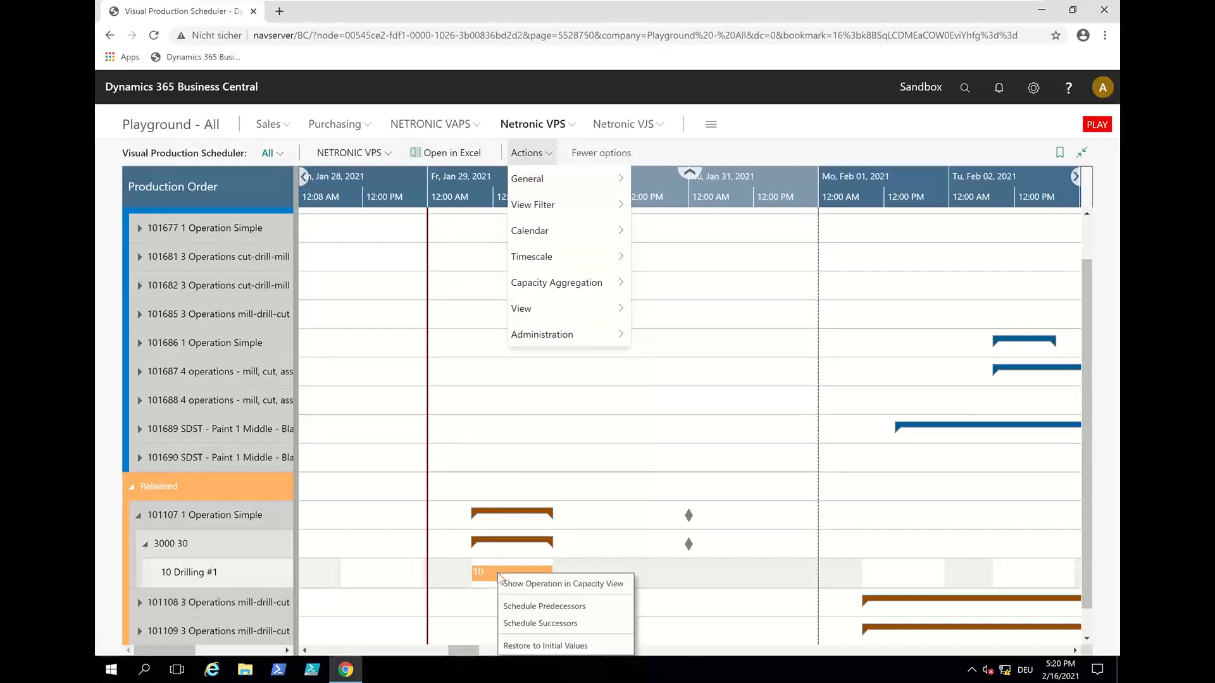
{"action": "left_click", "coordinate": [548, 494]}
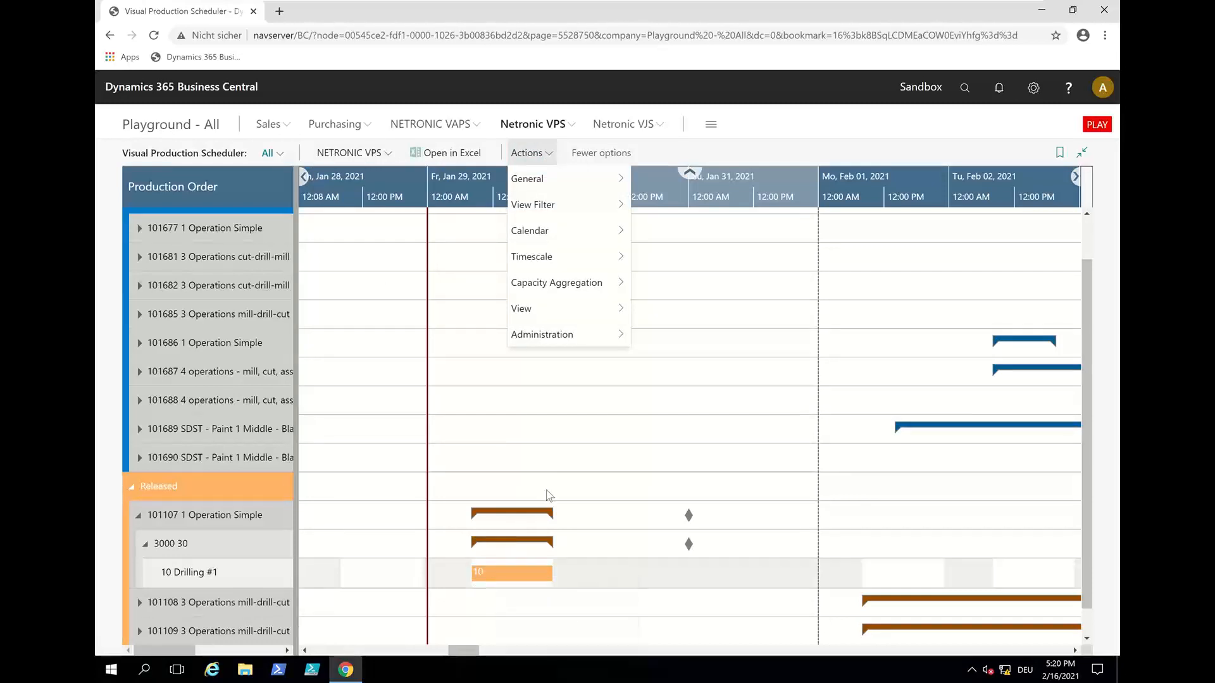
{"action": "right_click", "coordinate": [502, 573]}
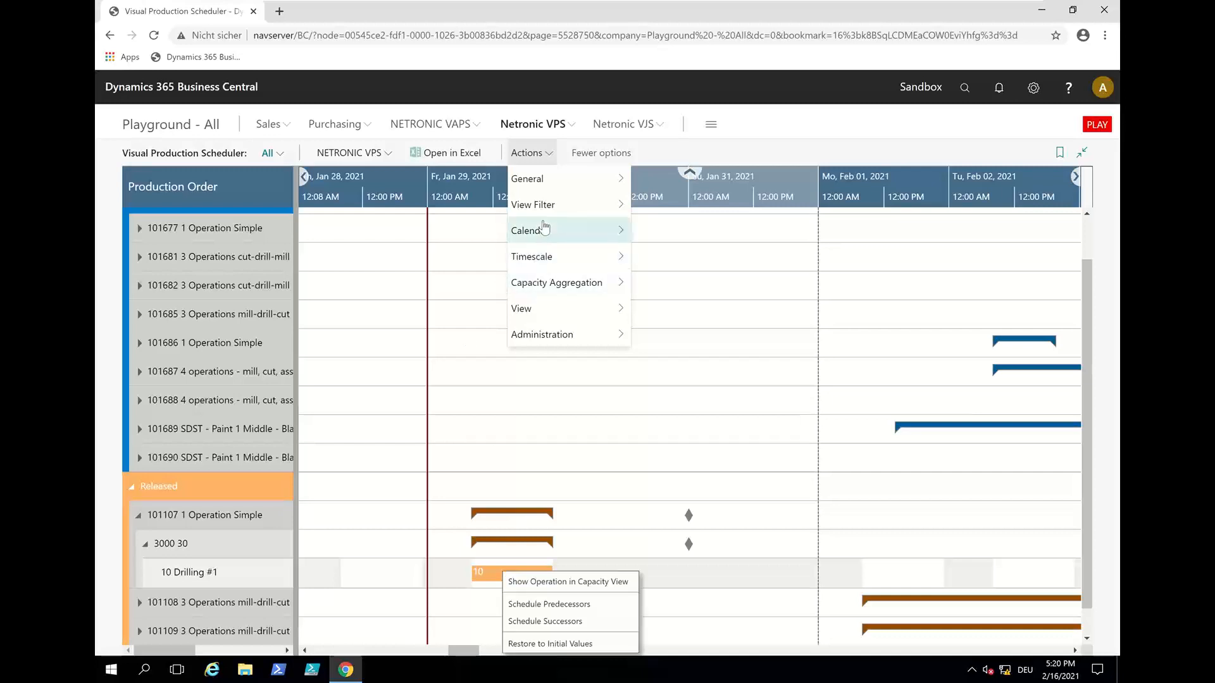
{"action": "left_click", "coordinate": [552, 252]}
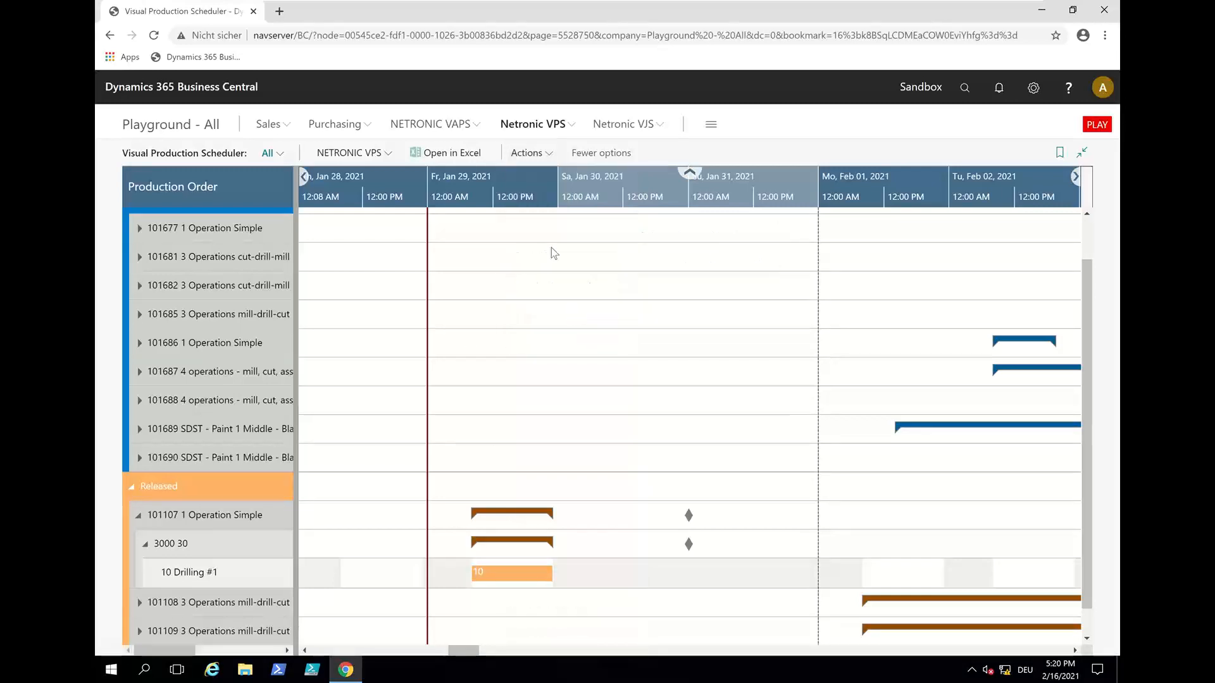
Review the scheduler's view filter, calendar, timescale, view and administration commands, and compare them with those offered for the Drilling #1 operation
{"action": "left_click", "coordinate": [532, 154]}
{"action": "mouse_move", "coordinate": [577, 321]}
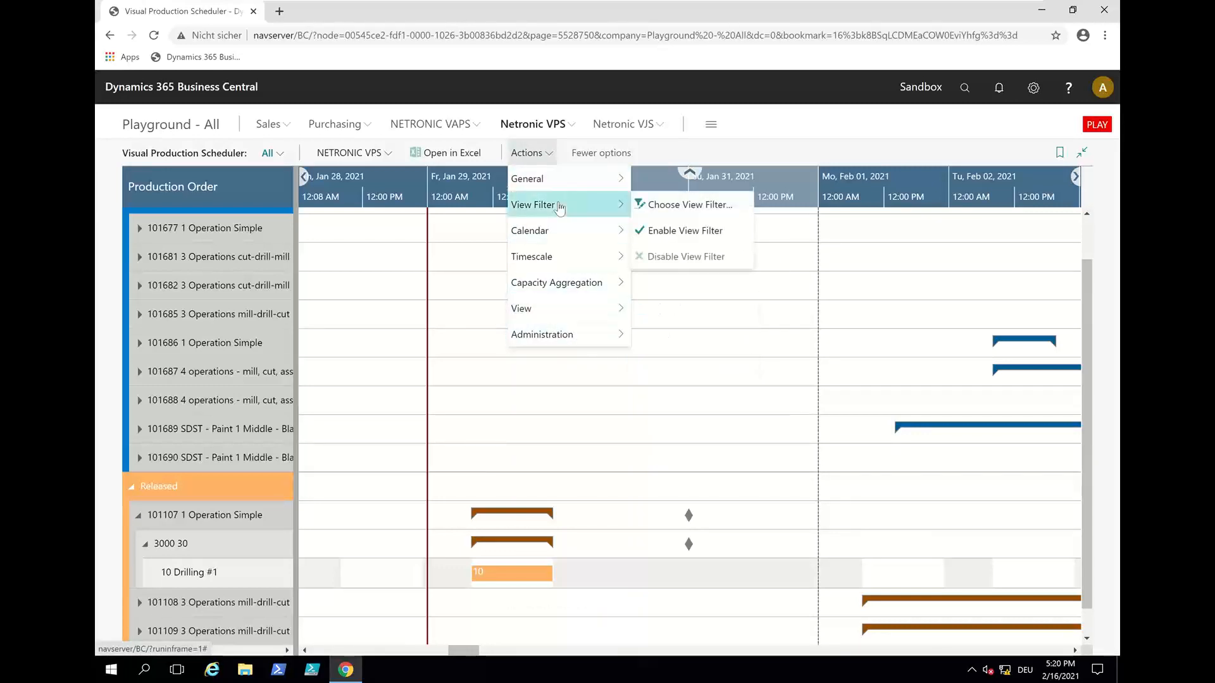
{"action": "left_click", "coordinate": [528, 154]}
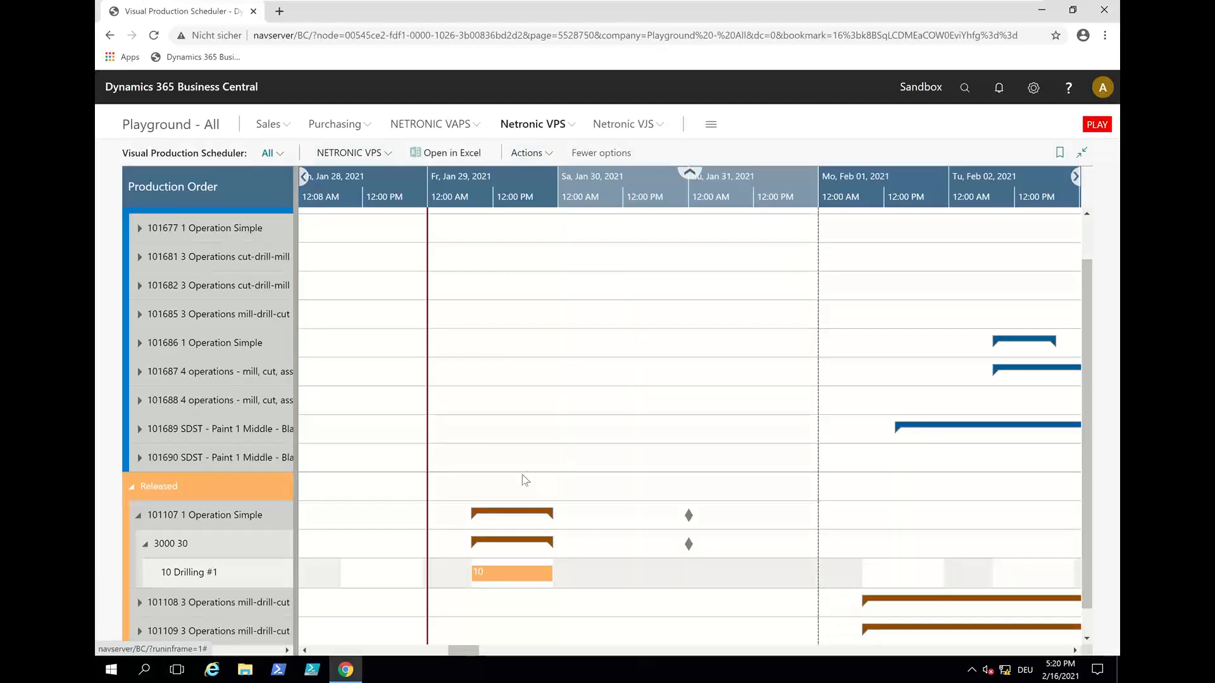
{"action": "left_click", "coordinate": [405, 167]}
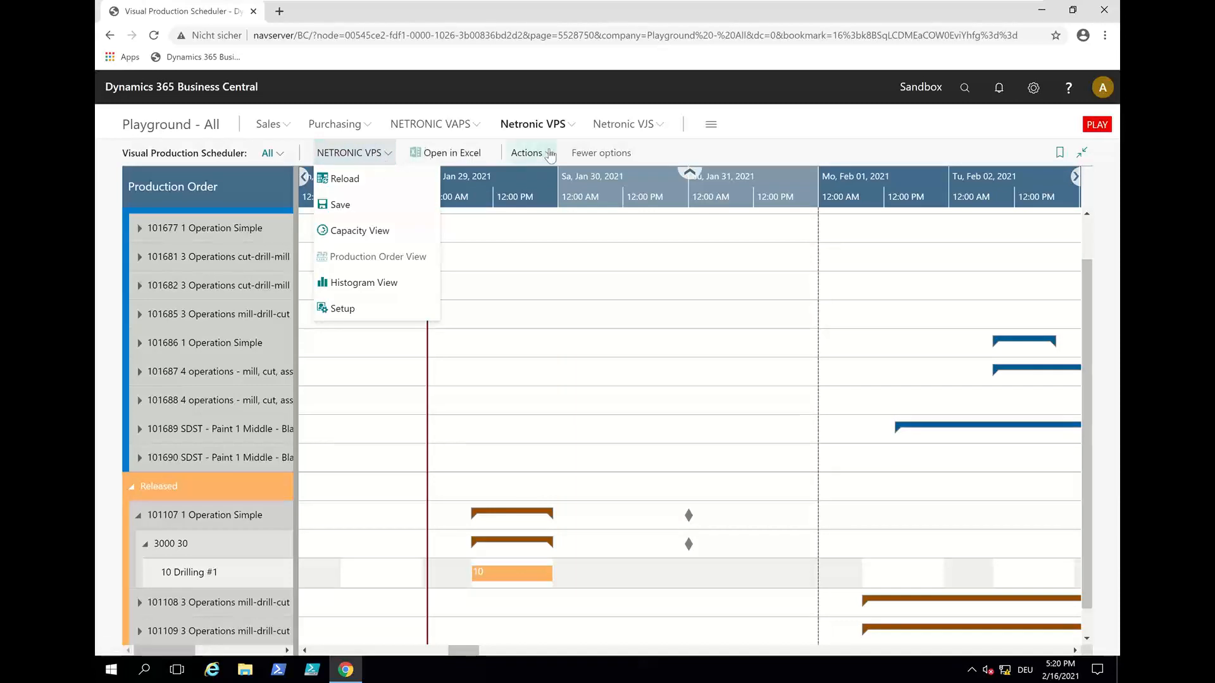
{"action": "left_click", "coordinate": [530, 154]}
{"action": "mouse_move", "coordinate": [565, 183]}
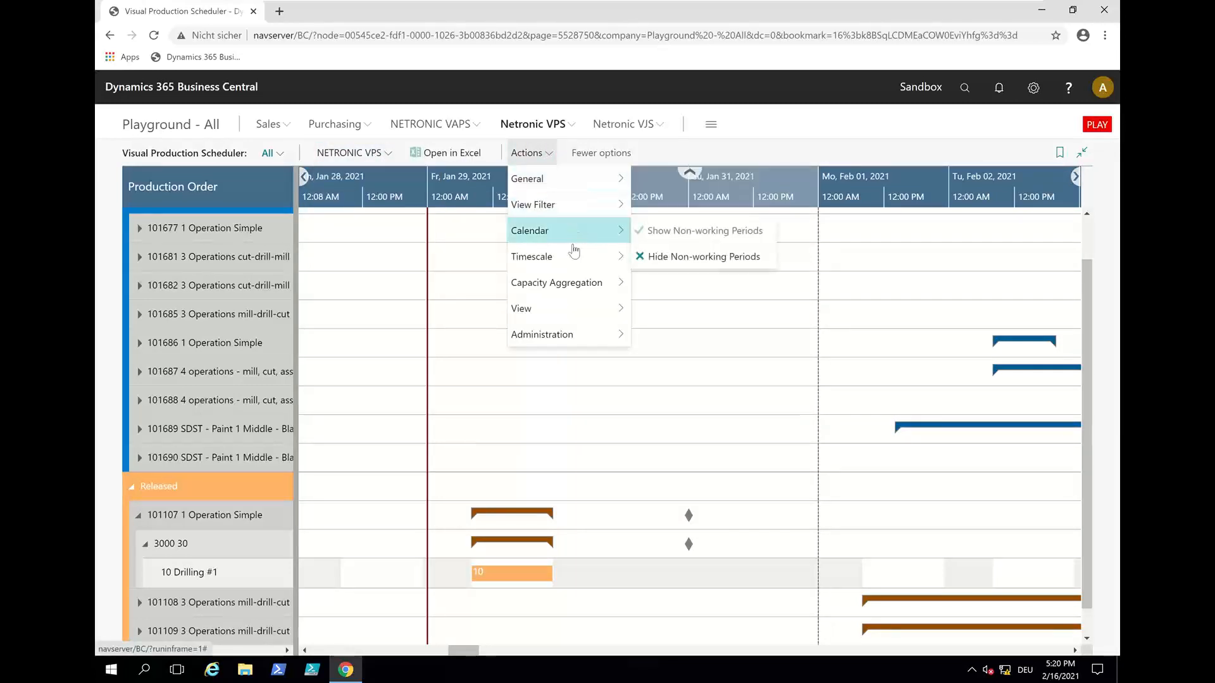
{"action": "mouse_move", "coordinate": [575, 258]}
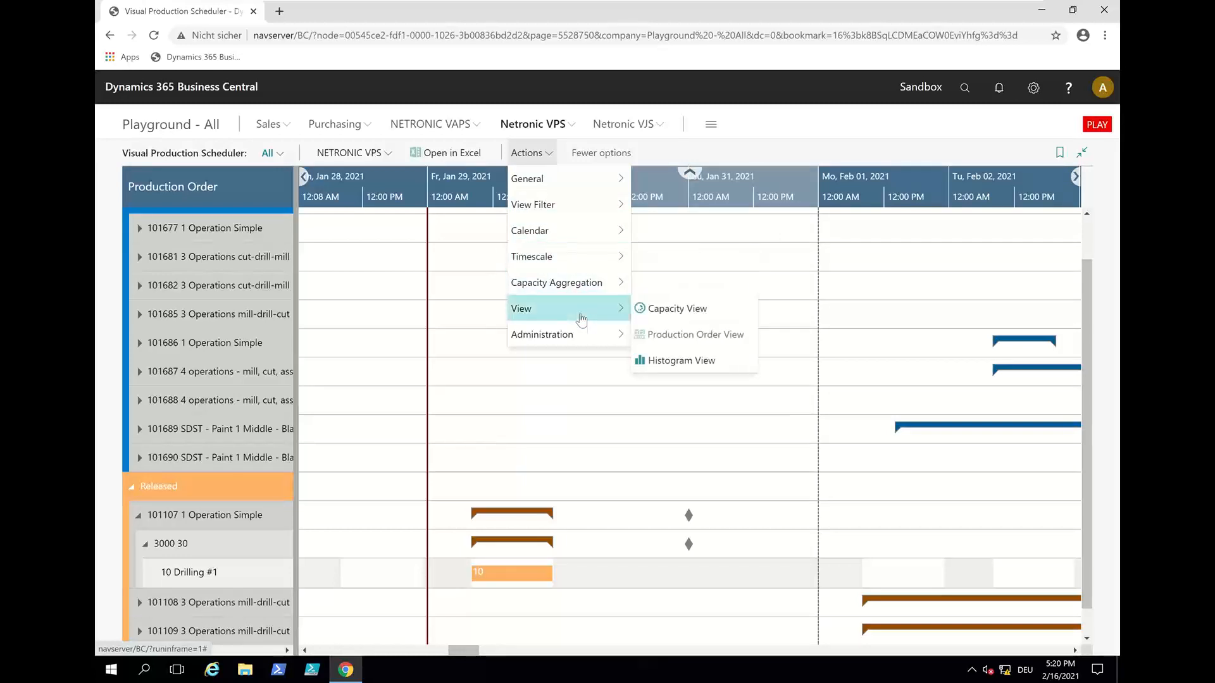
{"action": "mouse_move", "coordinate": [582, 336]}
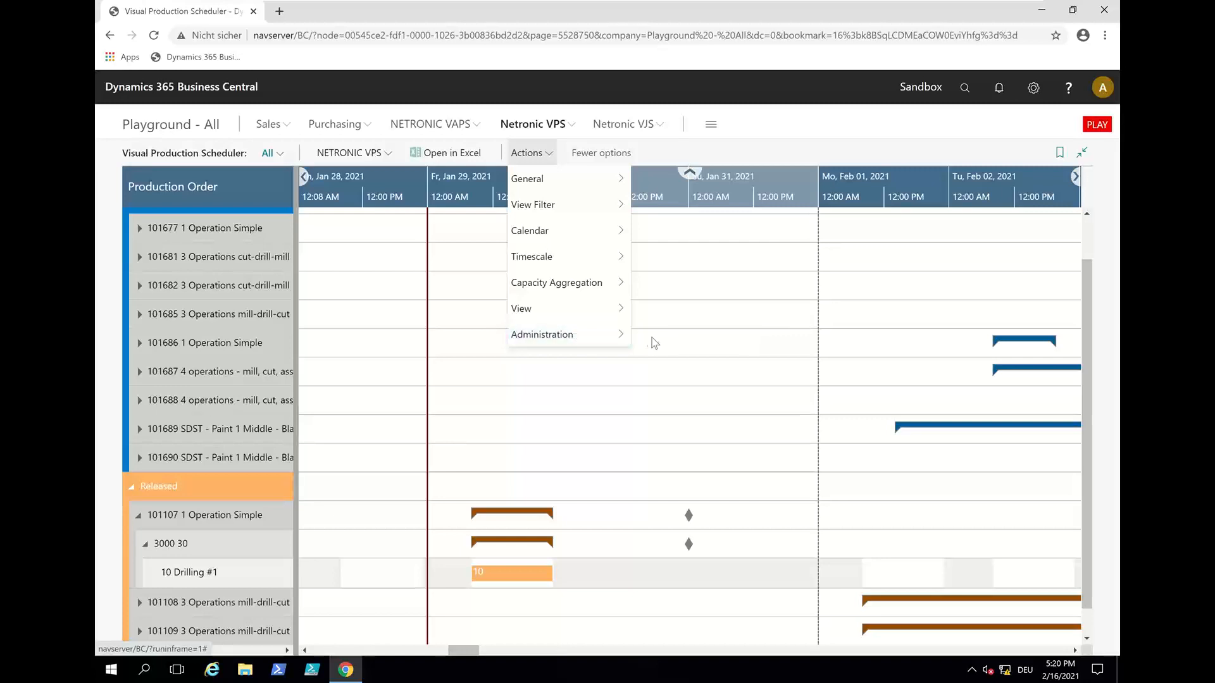
{"action": "right_click", "coordinate": [507, 568]}
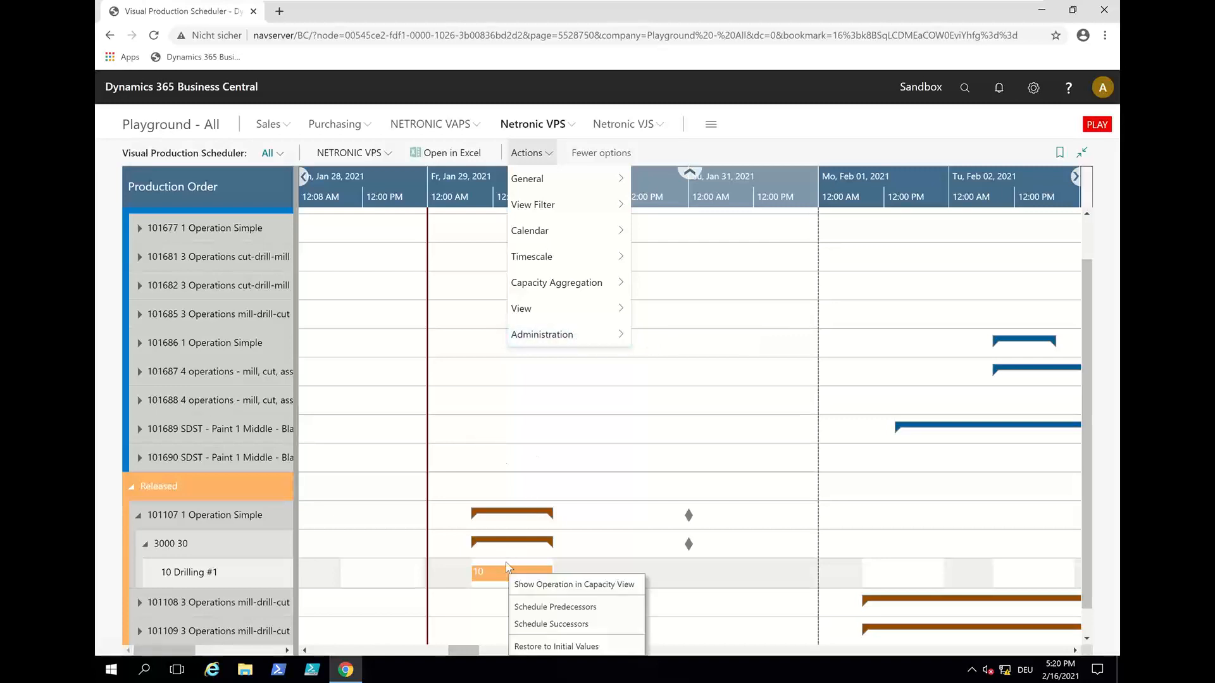
{"action": "left_click", "coordinate": [500, 407]}
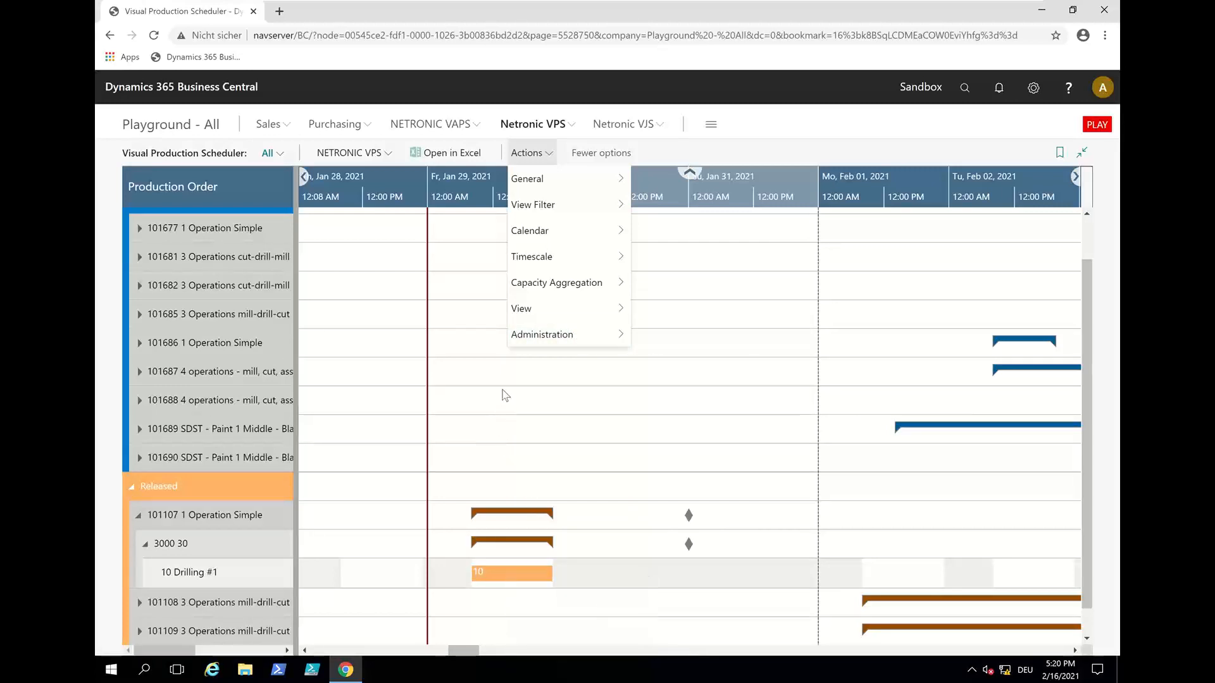
{"action": "left_click", "coordinate": [519, 155]}
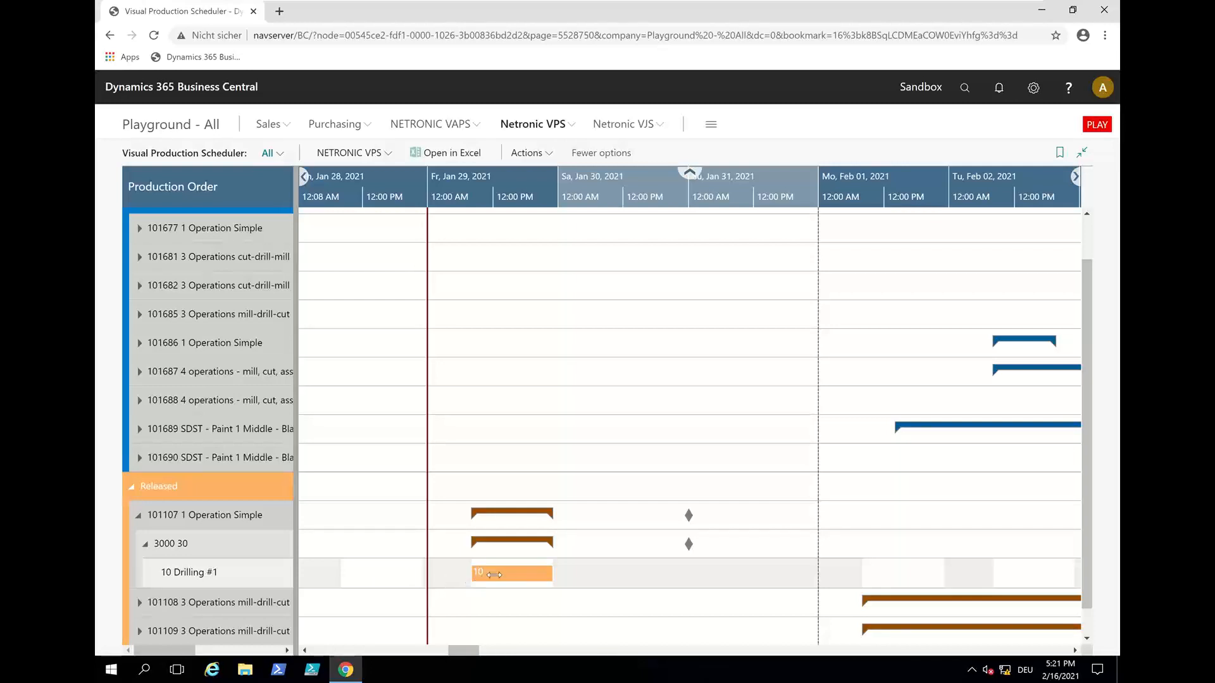
Reschedule the Drilling #1 operation to start at 01/28/21 03:53 PM, and check the line routing from its order card
{"action": "left_click_drag", "start_coordinate": [495, 574], "coordinate": [415, 574]}
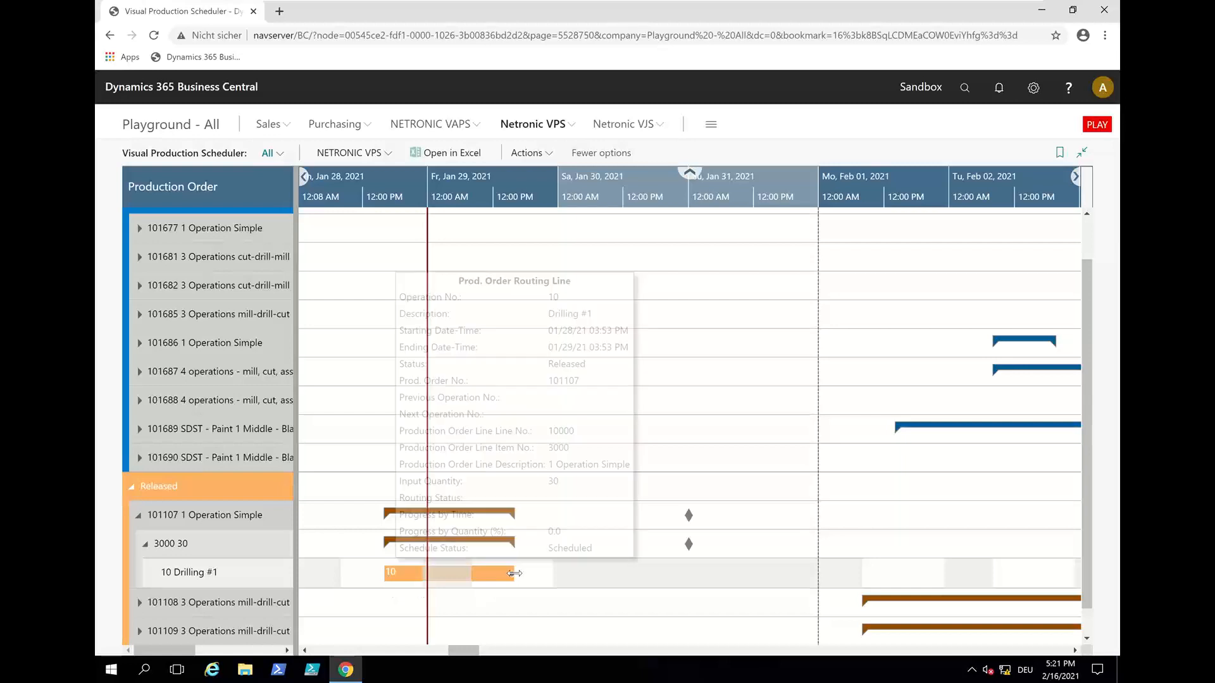
{"action": "mouse_move", "coordinate": [407, 576]}
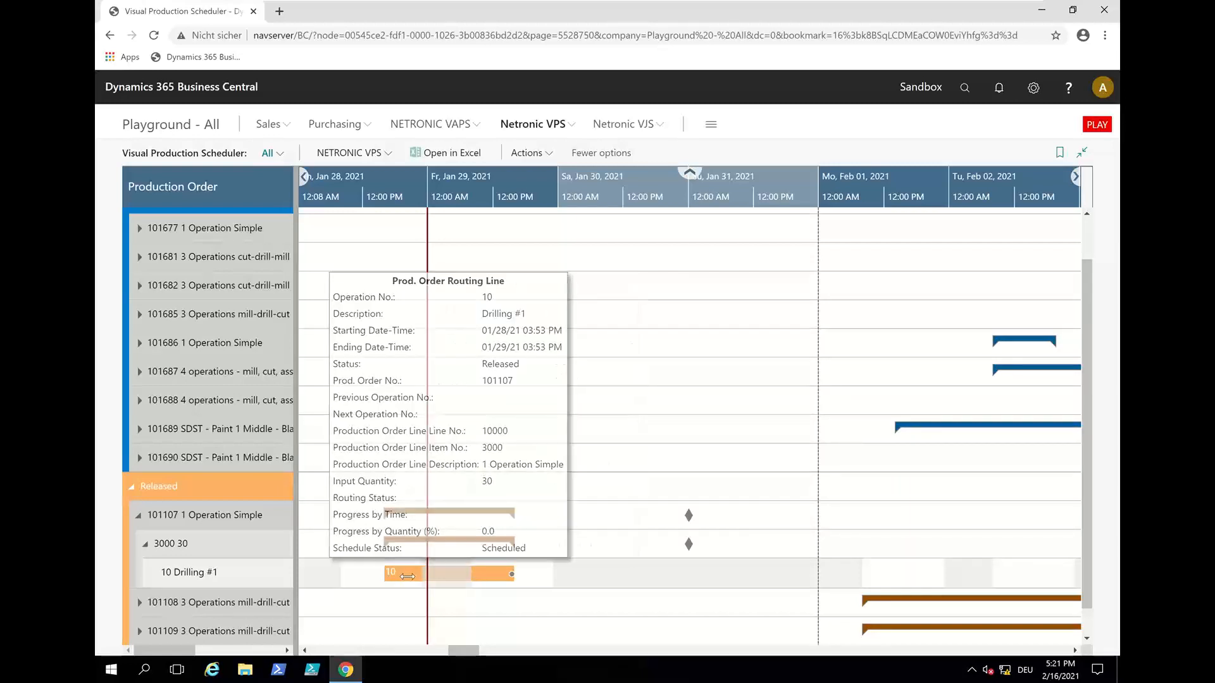
{"action": "double_click", "coordinate": [408, 576]}
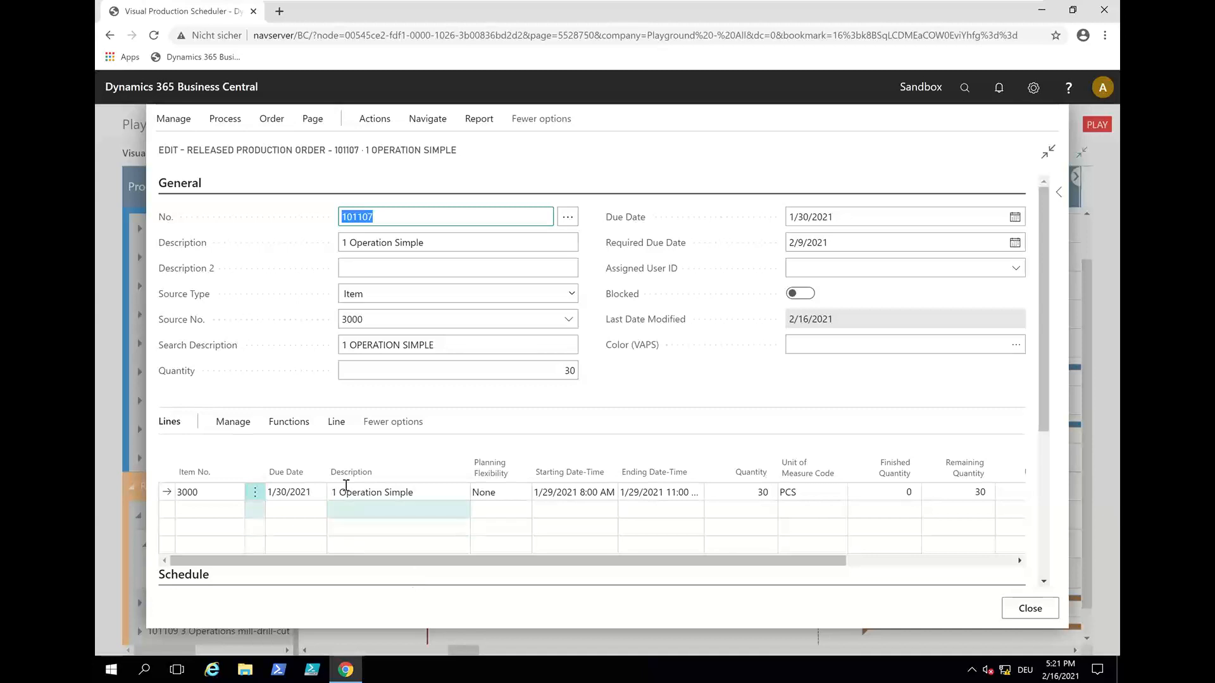
{"action": "left_click", "coordinate": [337, 425]}
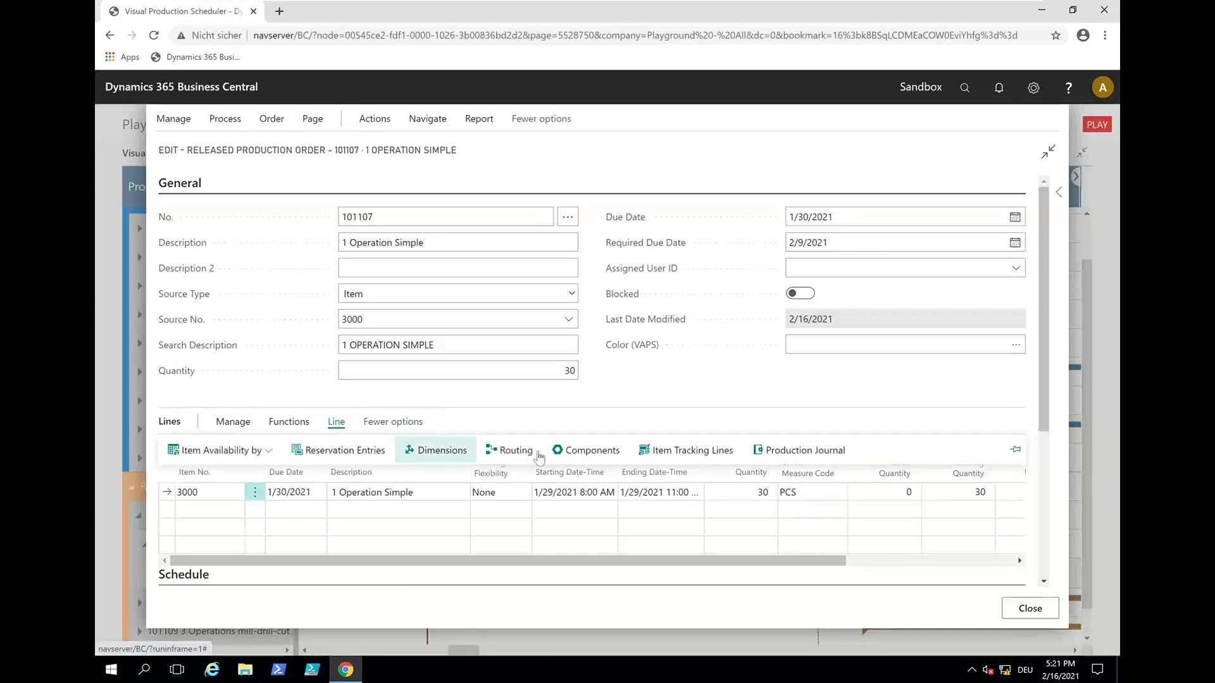
{"action": "left_click", "coordinate": [520, 455]}
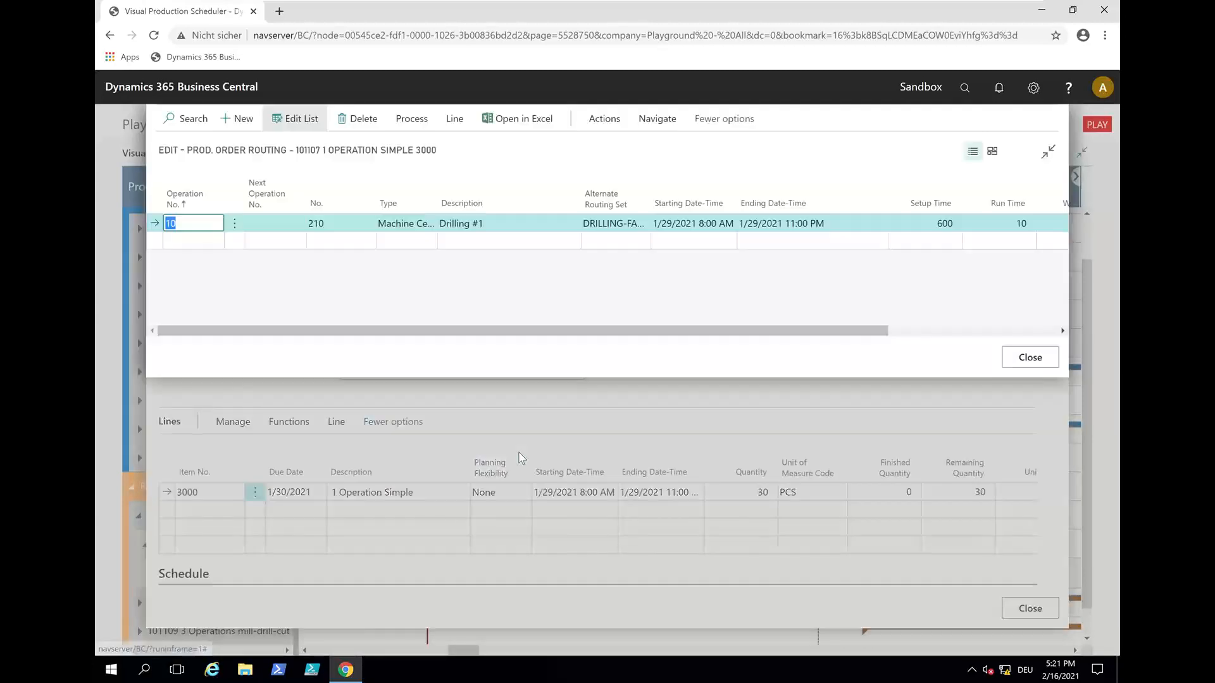
{"action": "left_click", "coordinate": [1020, 358]}
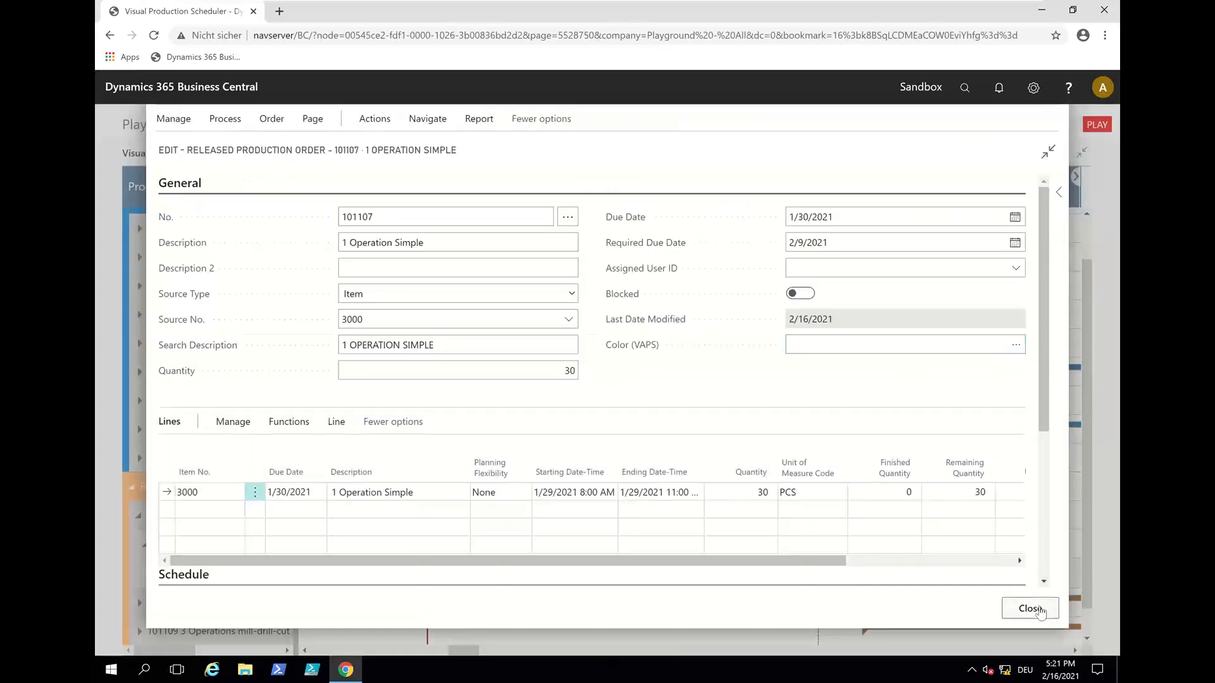
{"action": "left_click", "coordinate": [1029, 608]}
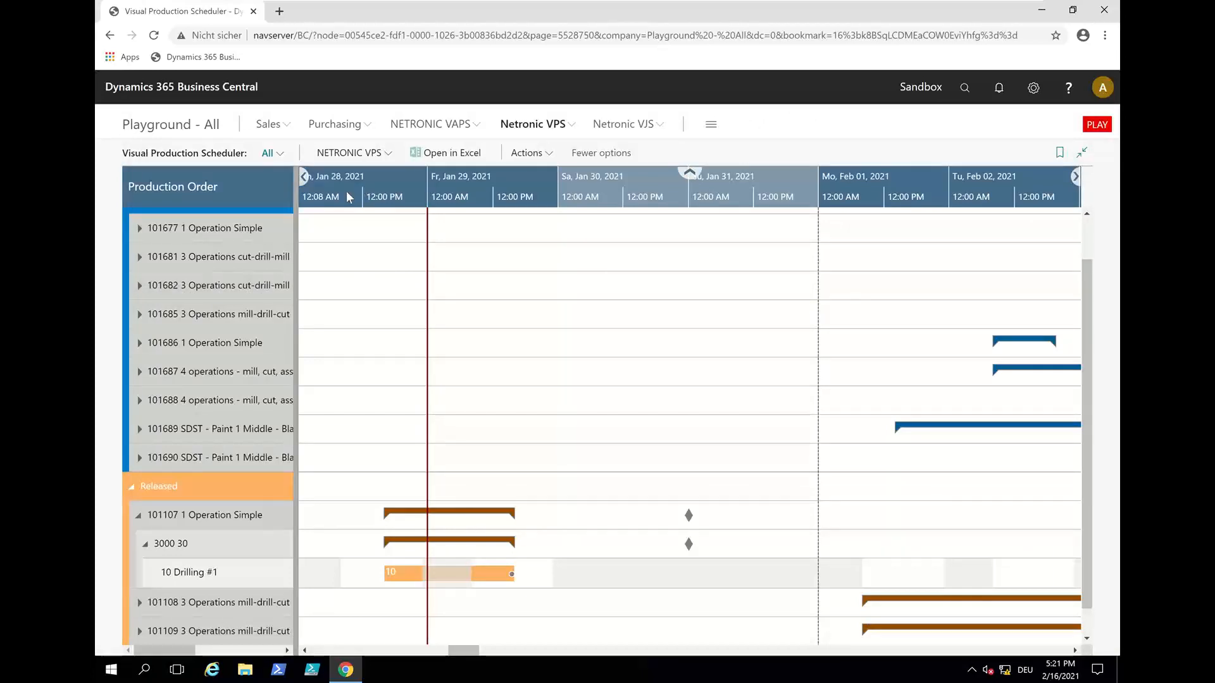
Save the rescheduled production plan and check the line's starting and ending times on the "1 Operation Simple" order card
{"action": "left_click", "coordinate": [379, 186]}
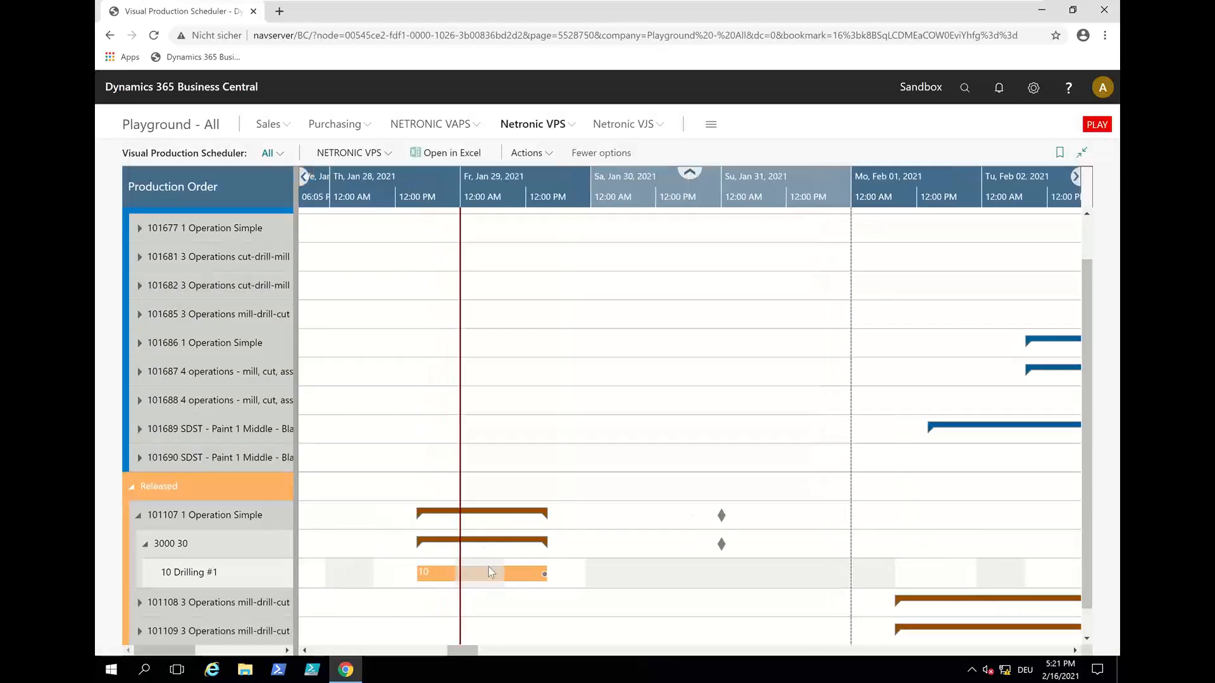
{"action": "mouse_move", "coordinate": [434, 574]}
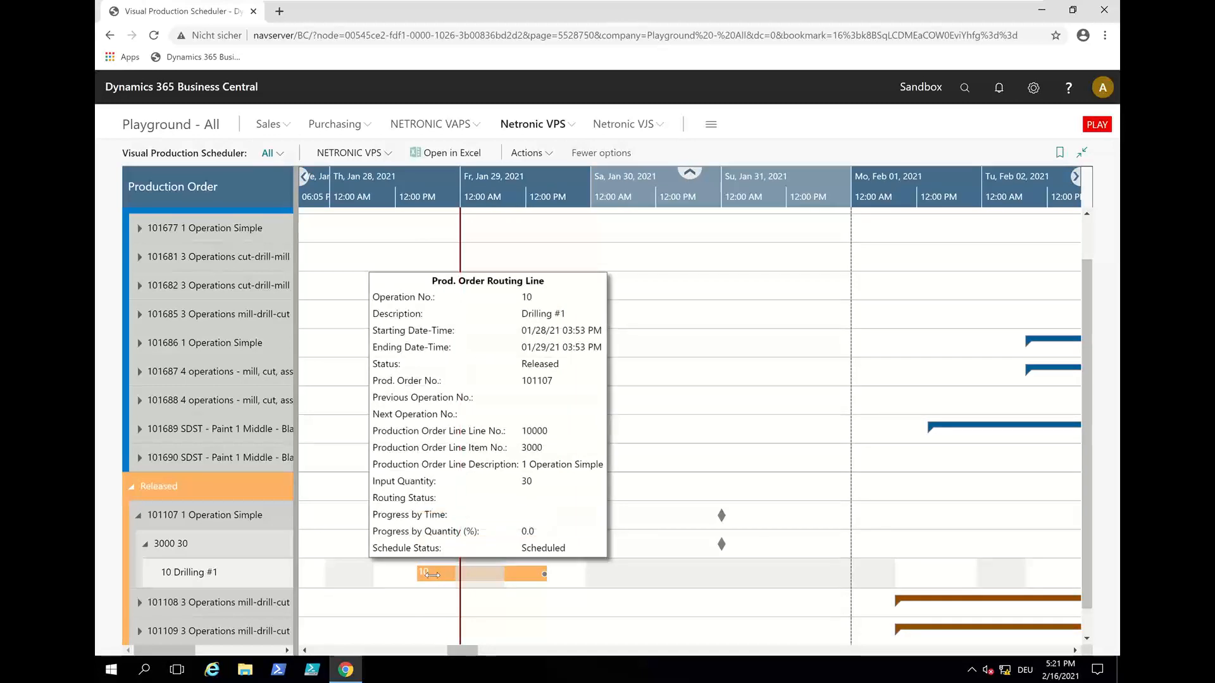
{"action": "left_click", "coordinate": [351, 156]}
{"action": "left_click", "coordinate": [336, 202]}
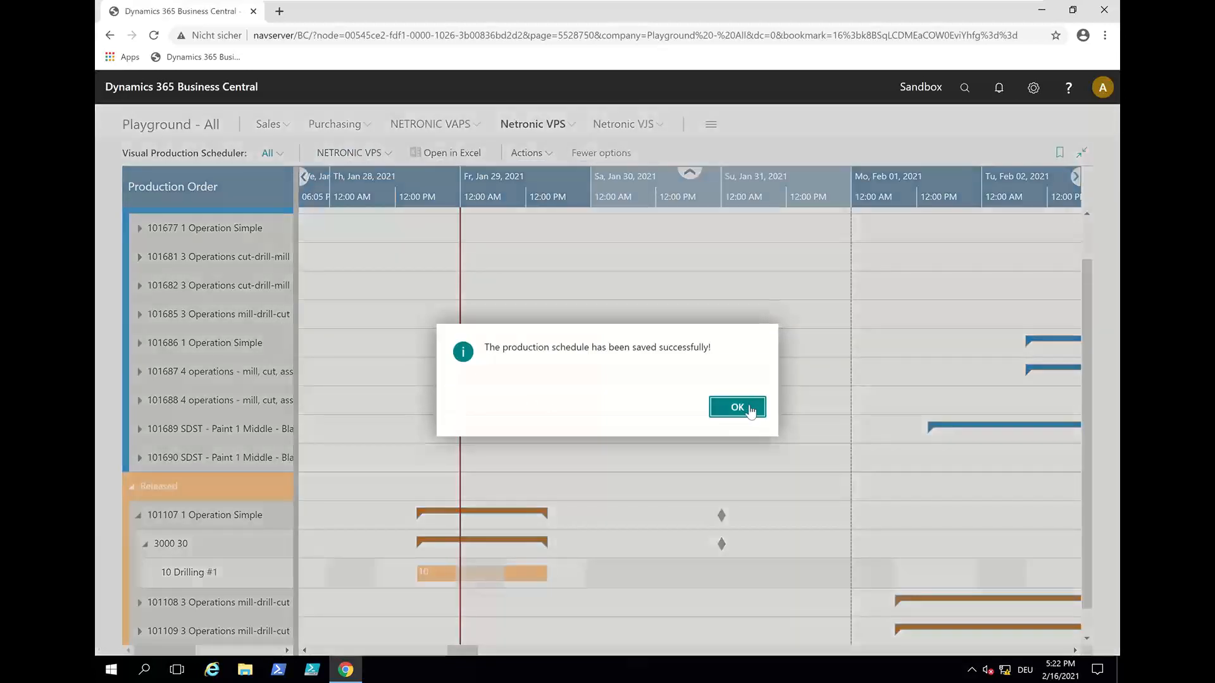
{"action": "left_click", "coordinate": [737, 408]}
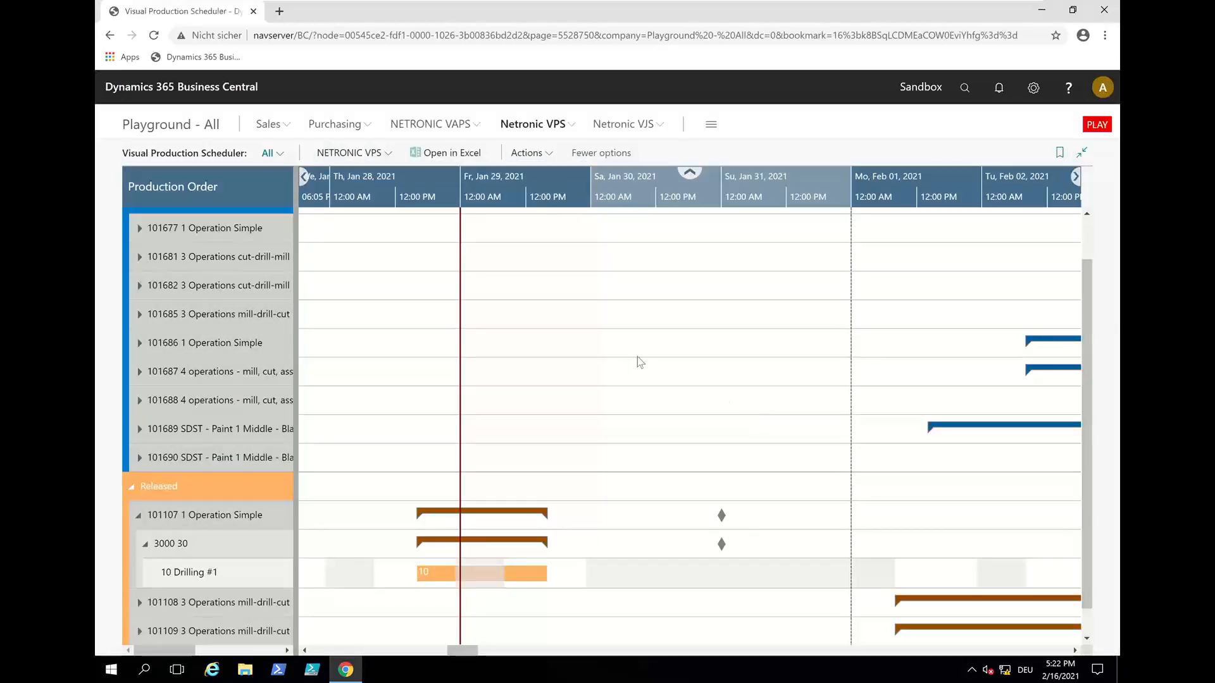
{"action": "double_click", "coordinate": [429, 577]}
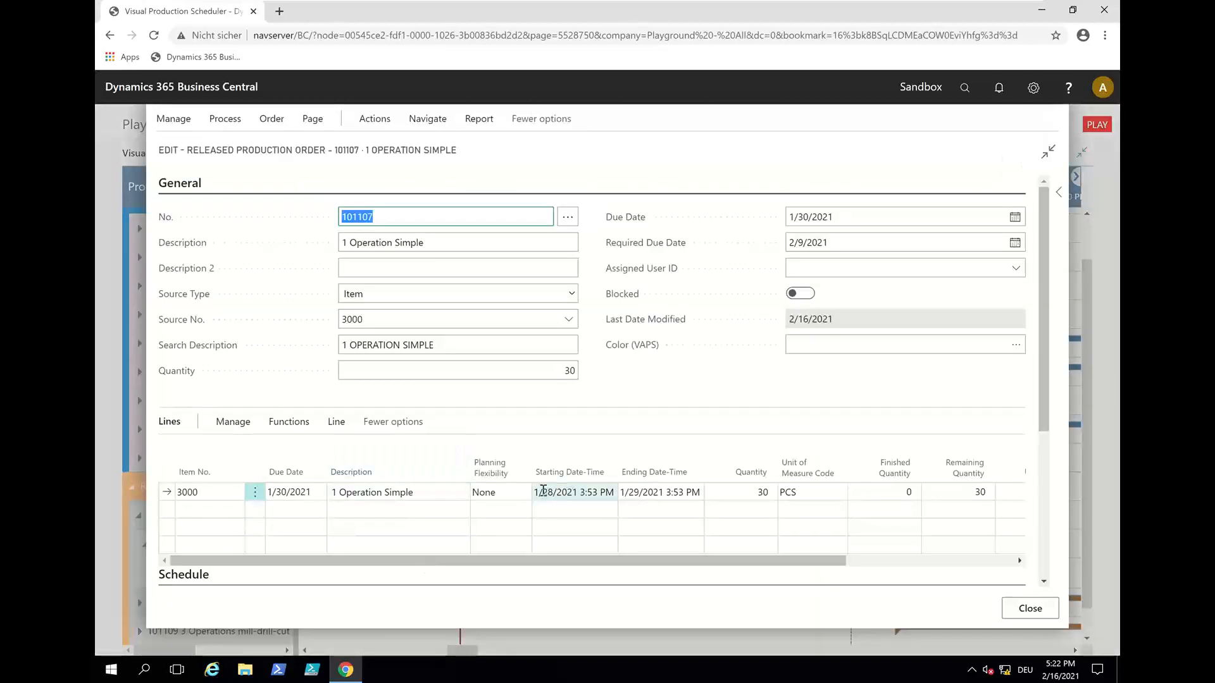
{"action": "left_click", "coordinate": [1029, 609]}
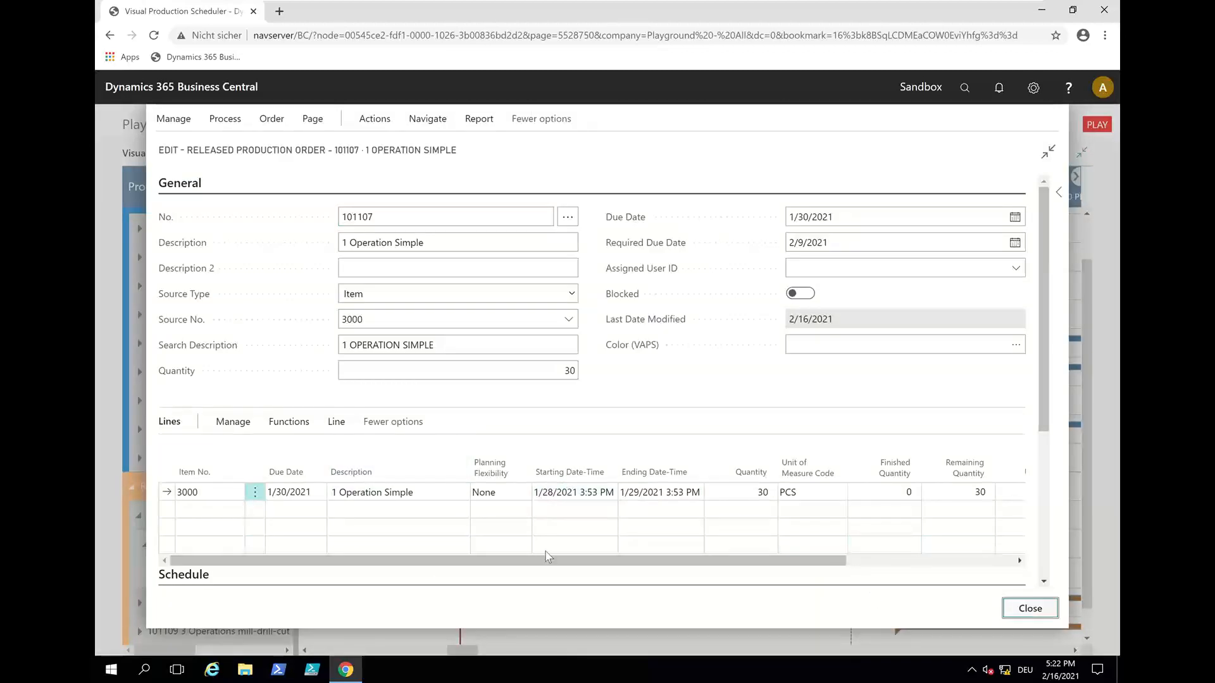
Move the Drilling #1 operation to start at about 8:00 AM on January 28 and show it in the capacity view
{"action": "mouse_move", "coordinate": [441, 559]}
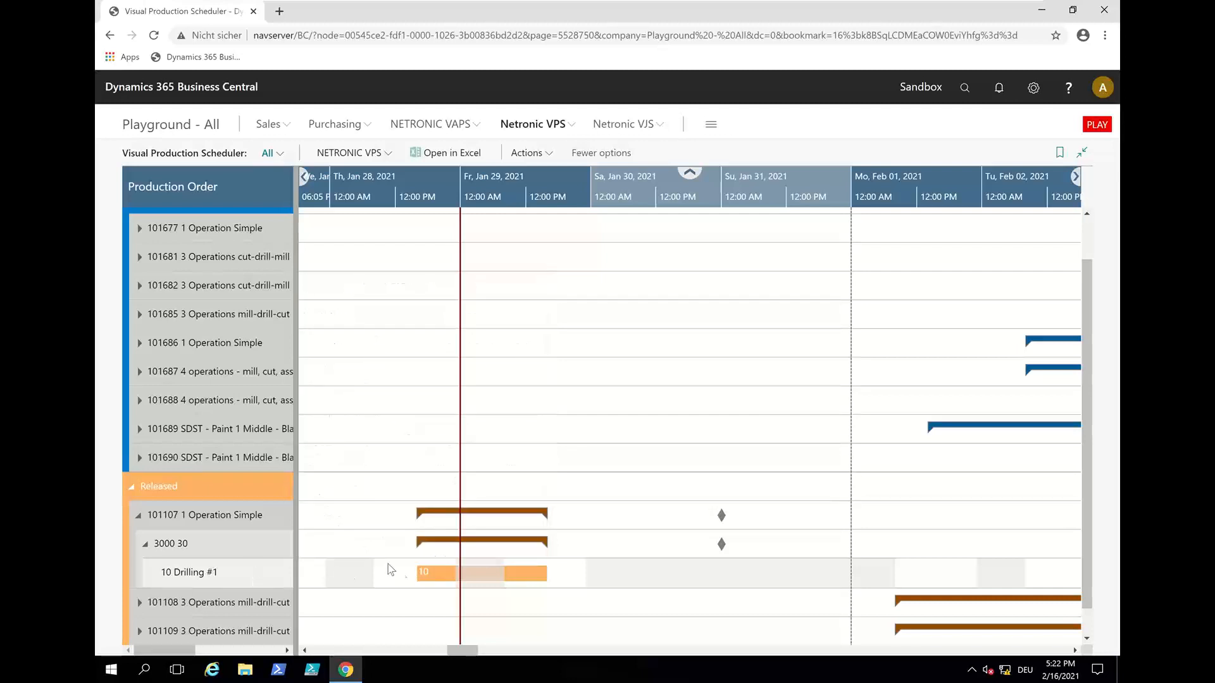
{"action": "left_click_drag", "start_coordinate": [437, 572], "coordinate": [383, 573]}
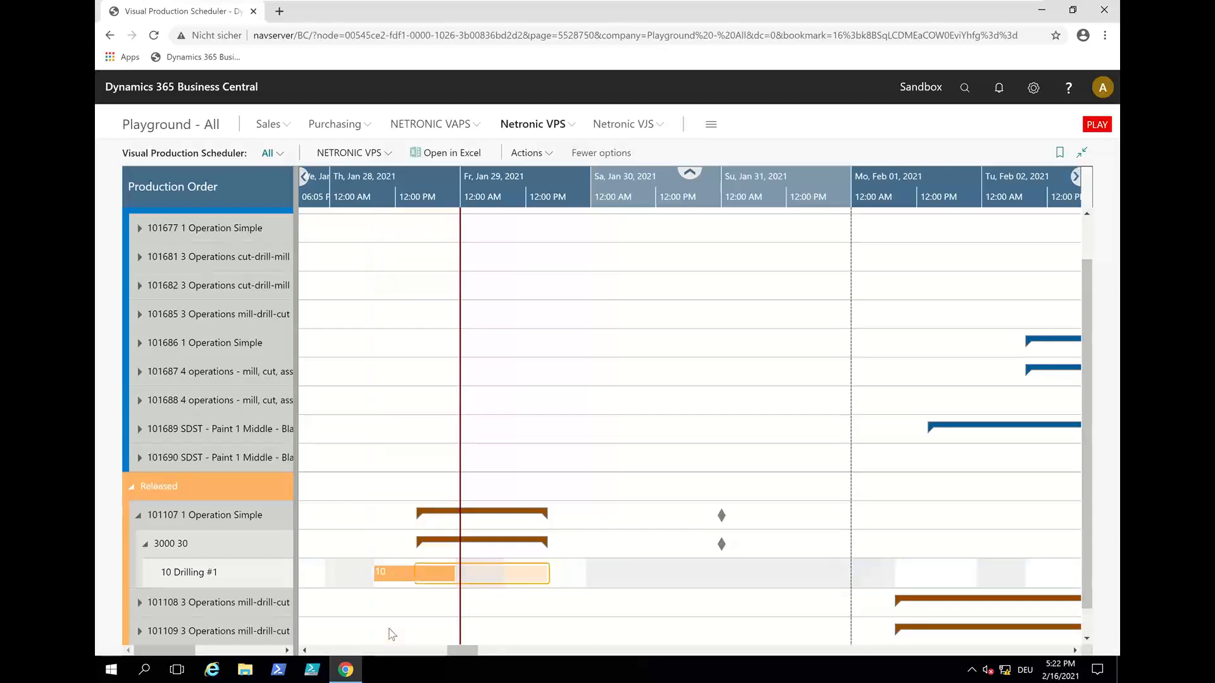
{"action": "right_click", "coordinate": [393, 577]}
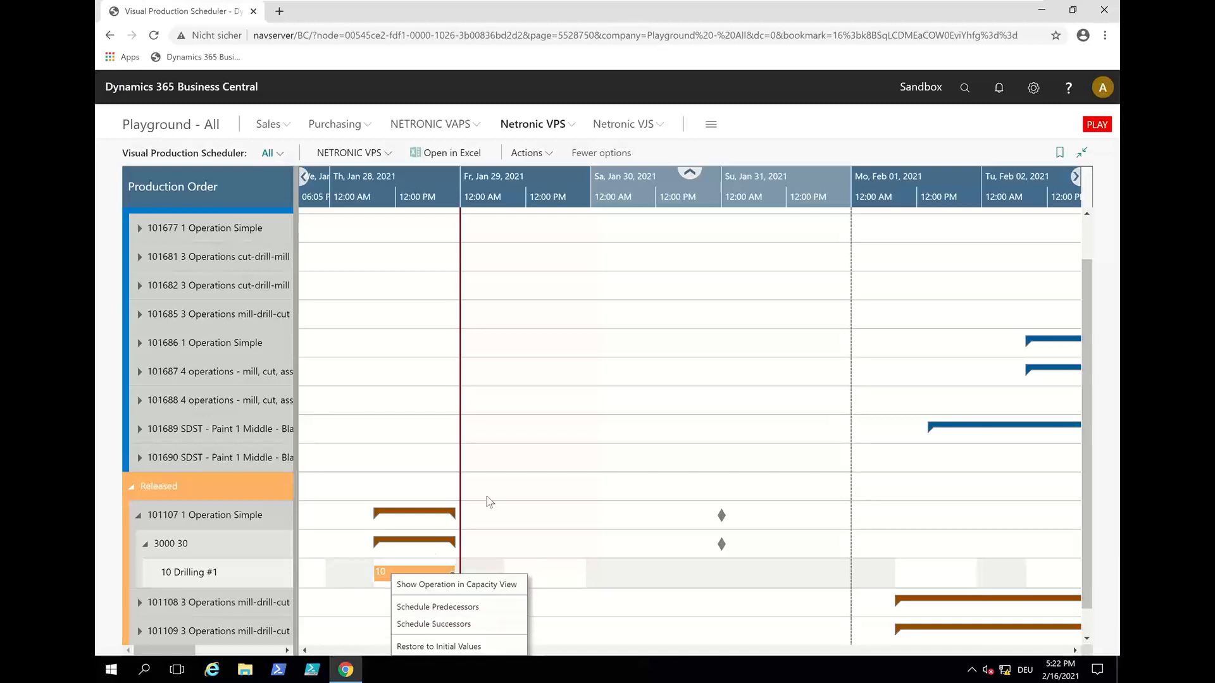
{"action": "left_click", "coordinate": [454, 589]}
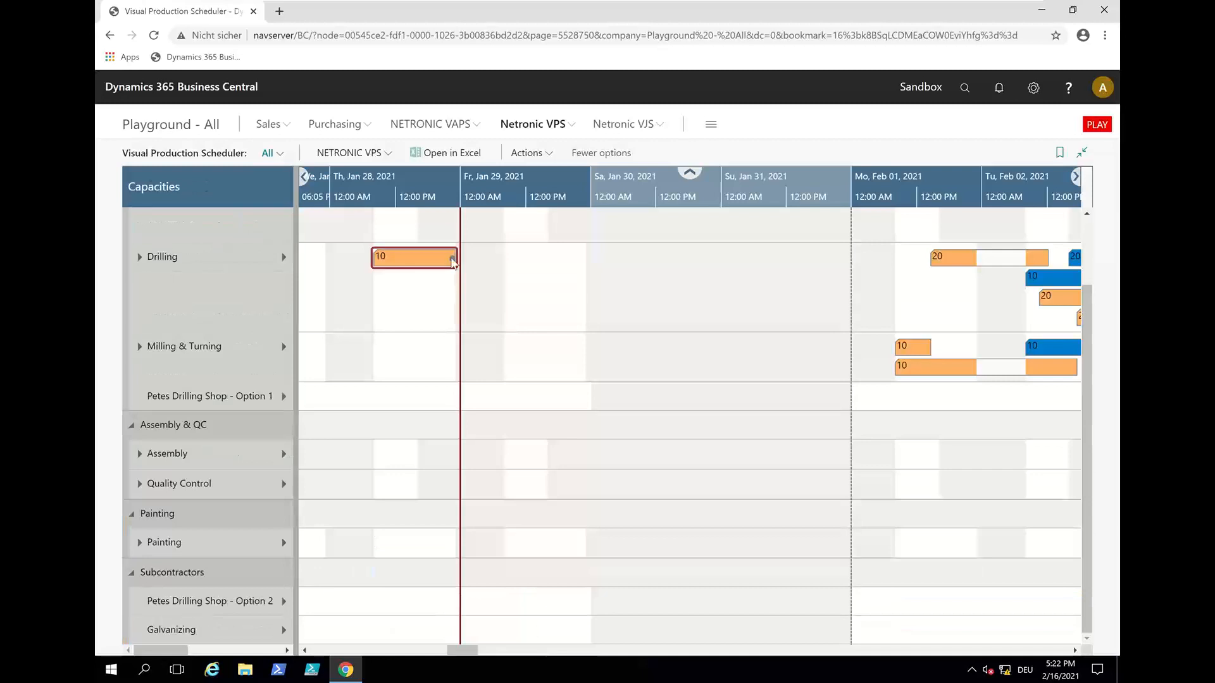
{"action": "scroll", "coordinate": [437, 374], "scroll_direction": "up", "scroll_amount": 1}
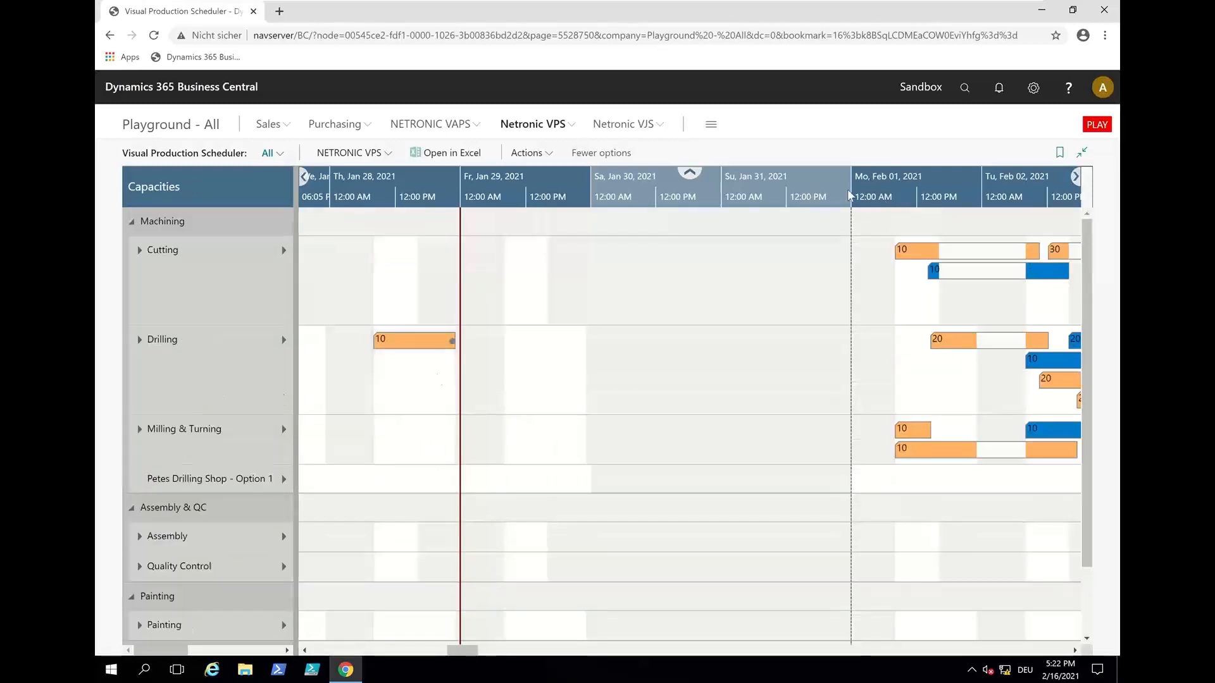
Expand the Drilling and Cutting work centers to show their individual machine centers in the capacity view
{"action": "scroll", "coordinate": [844, 188], "scroll_direction": "down", "scroll_amount": 3}
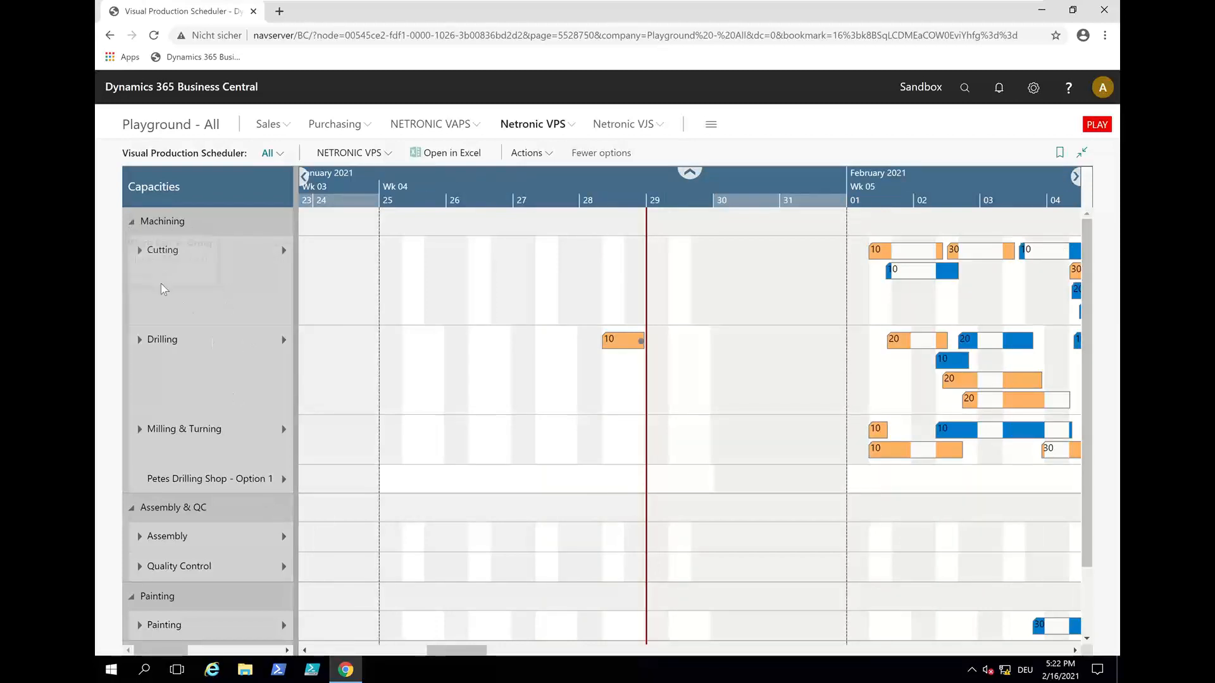
{"action": "mouse_move", "coordinate": [136, 348]}
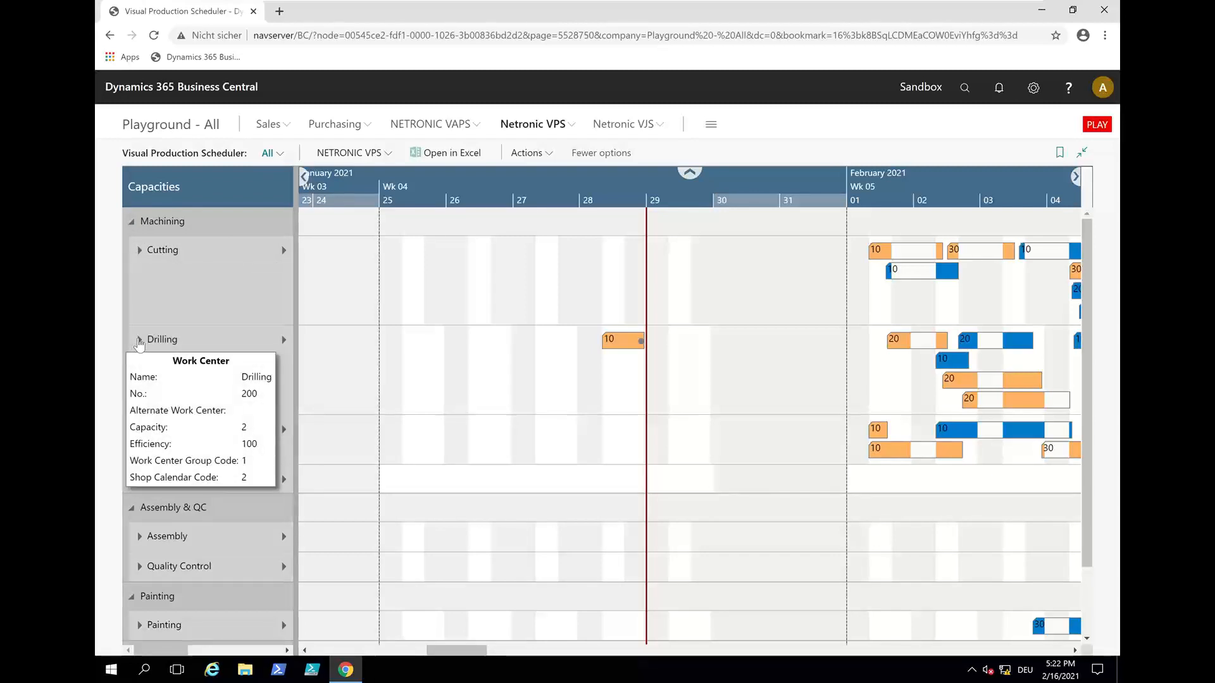
{"action": "left_click", "coordinate": [139, 341]}
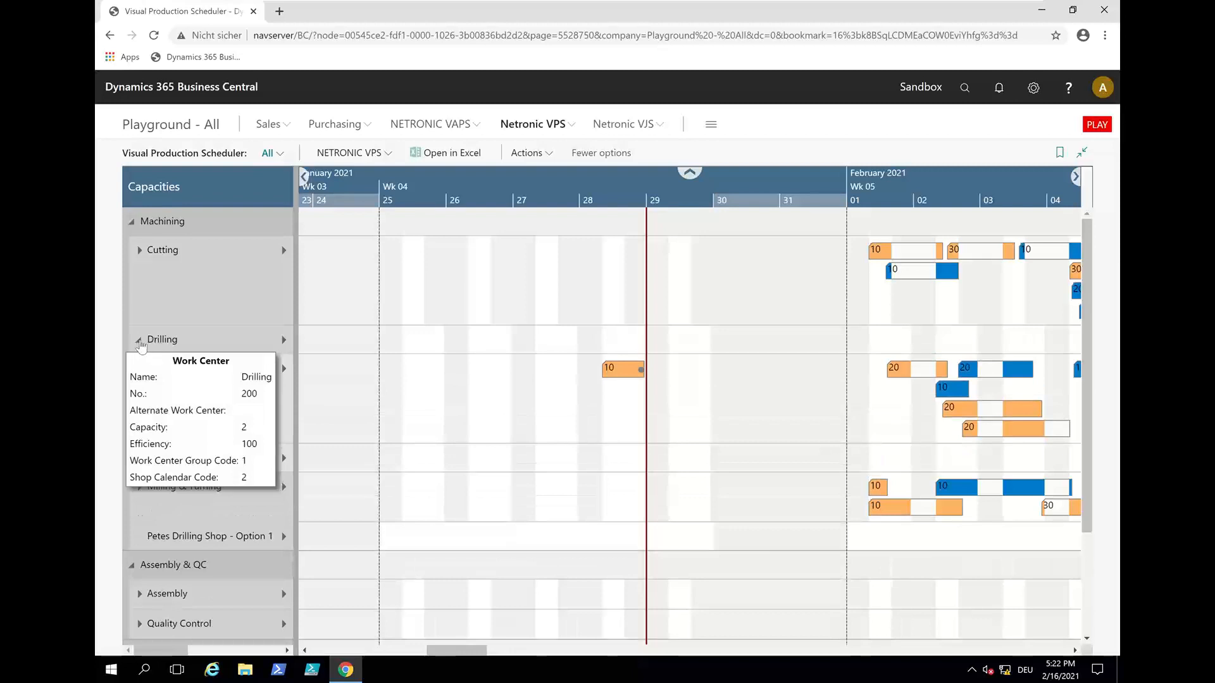
{"action": "left_click", "coordinate": [139, 251]}
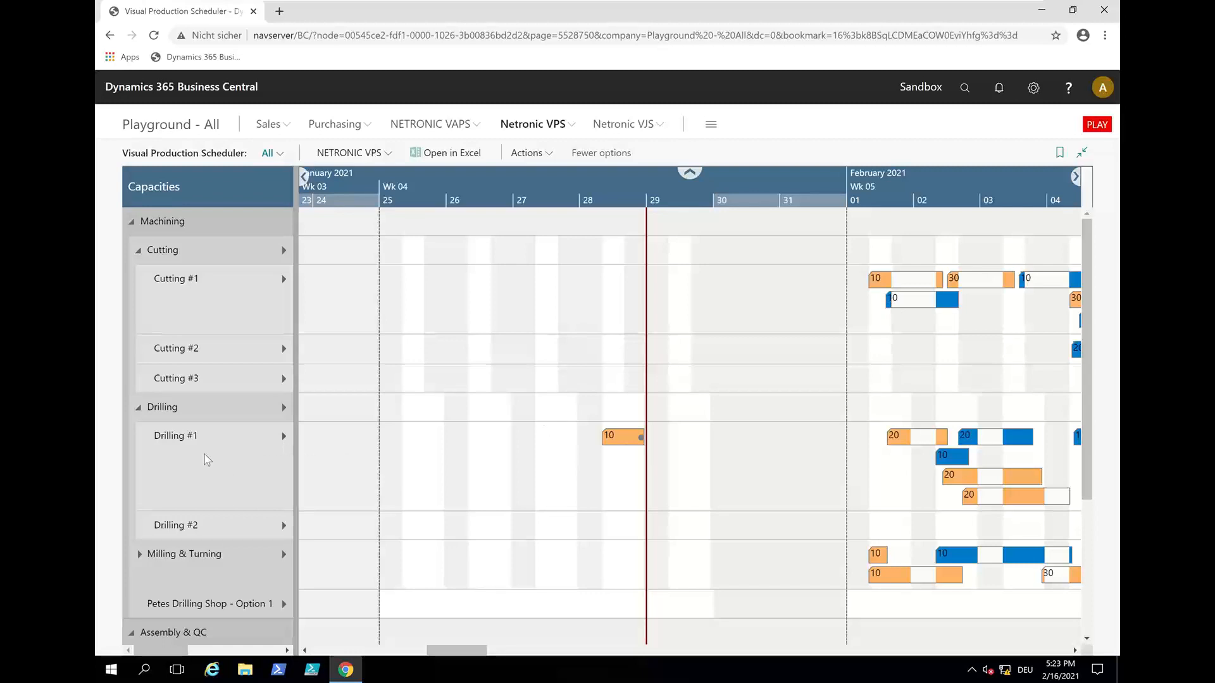
Move operation 10 on January 28 from Drilling #1 to Drilling #2 and save the production schedule
{"action": "mouse_move", "coordinate": [208, 459]}
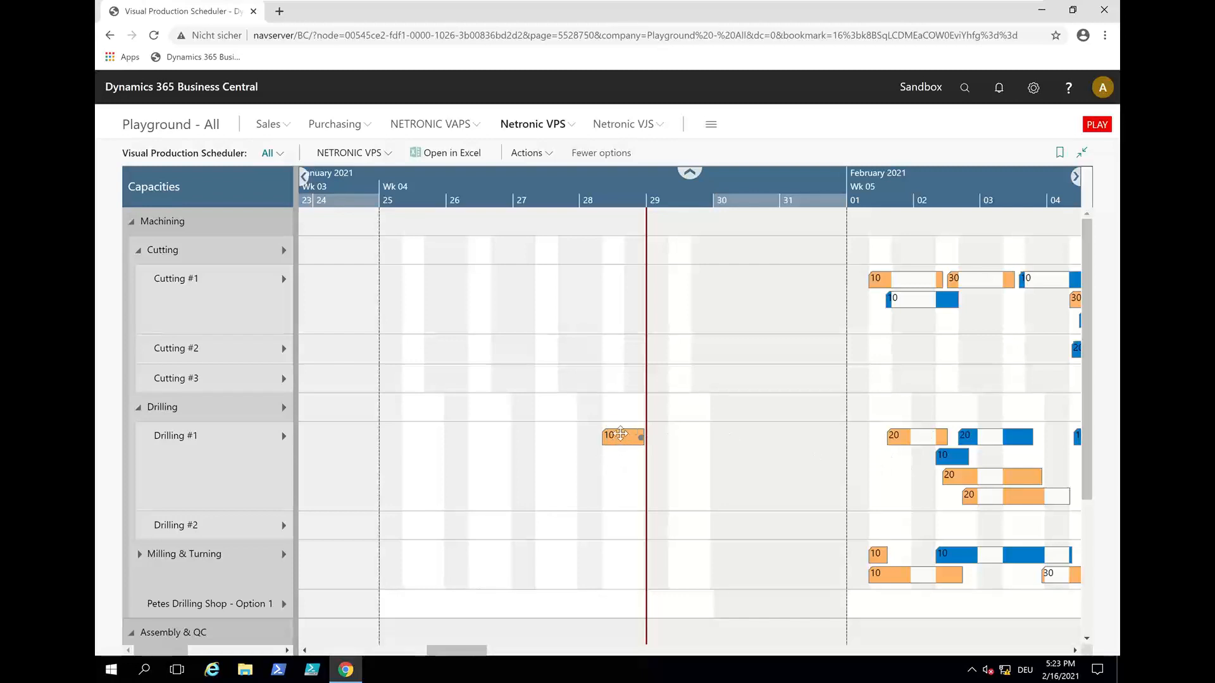
{"action": "left_click_drag", "start_coordinate": [621, 435], "coordinate": [624, 522]}
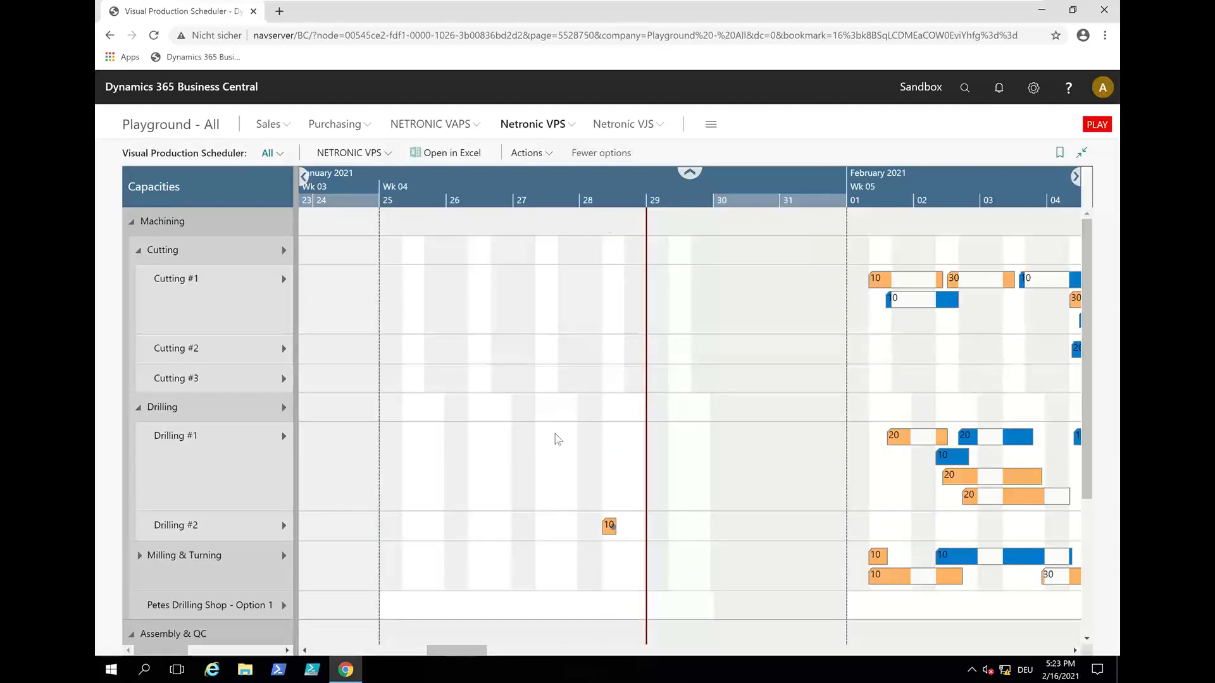
{"action": "scroll", "coordinate": [686, 172], "scroll_direction": "up", "scroll_amount": 1}
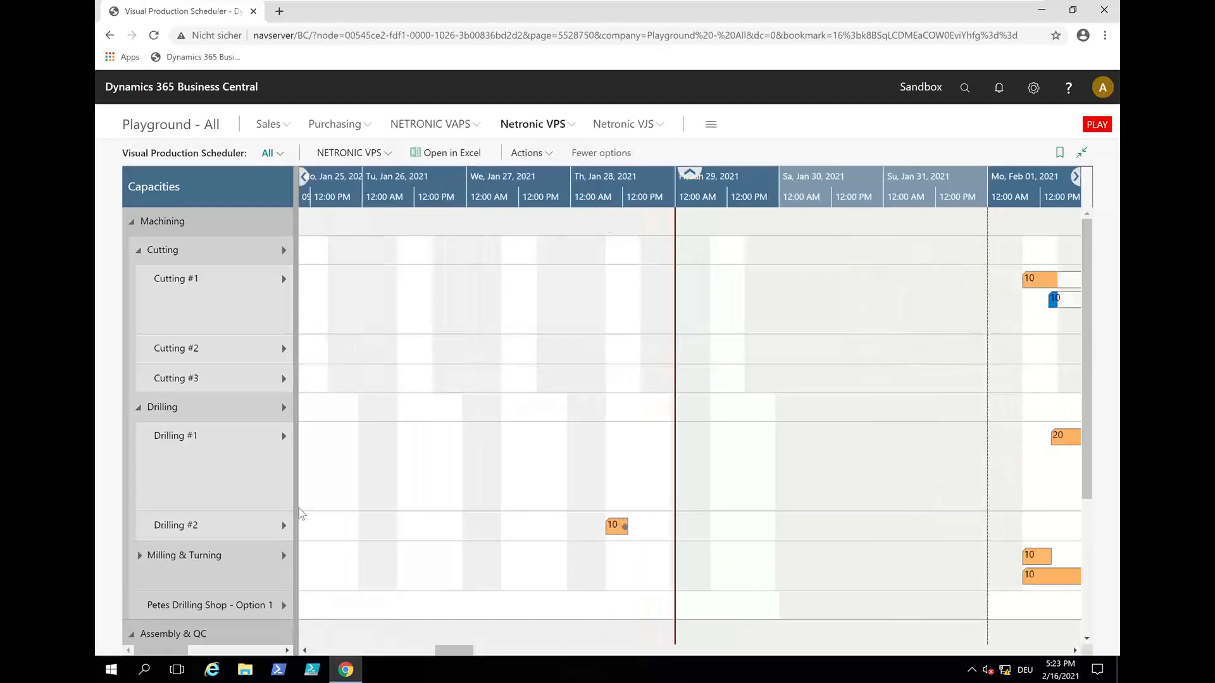
{"action": "mouse_move", "coordinate": [242, 508]}
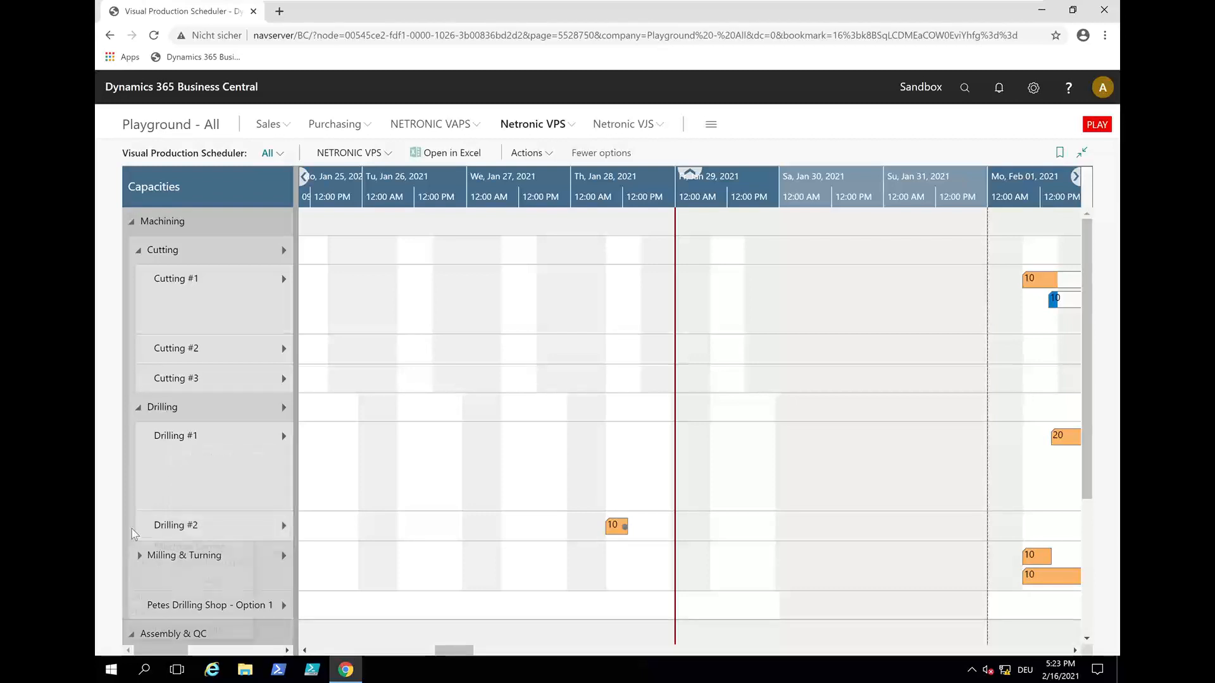
{"action": "mouse_move", "coordinate": [134, 533]}
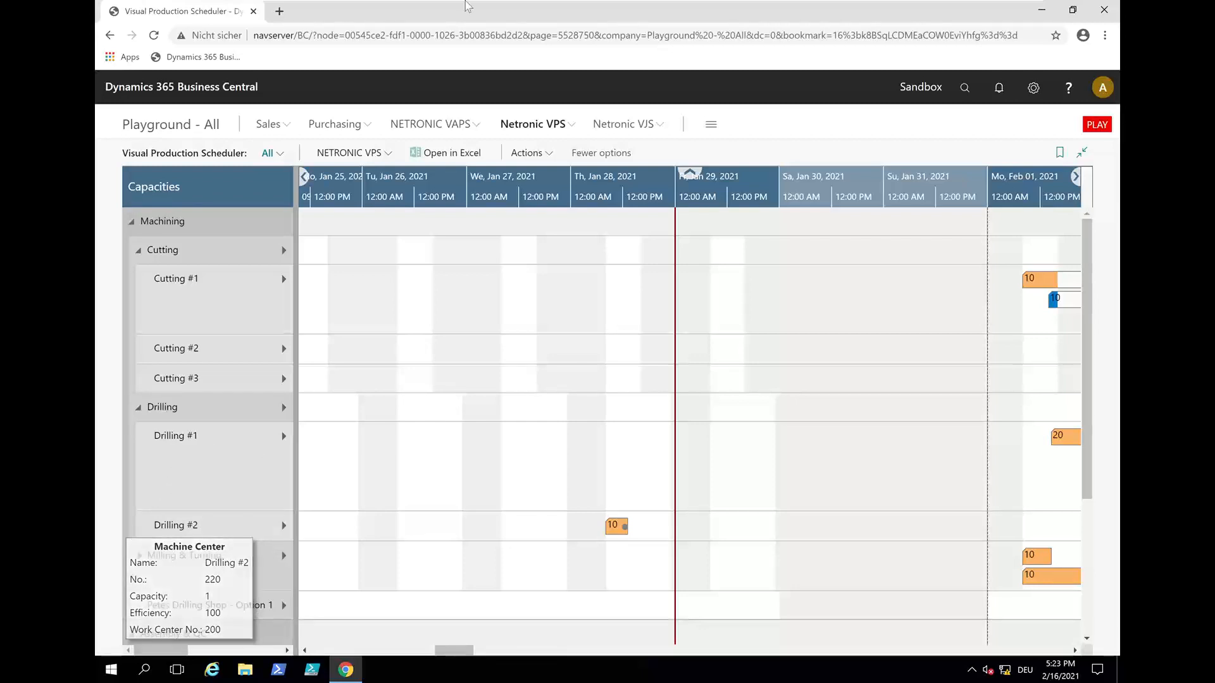
{"action": "left_click", "coordinate": [352, 153]}
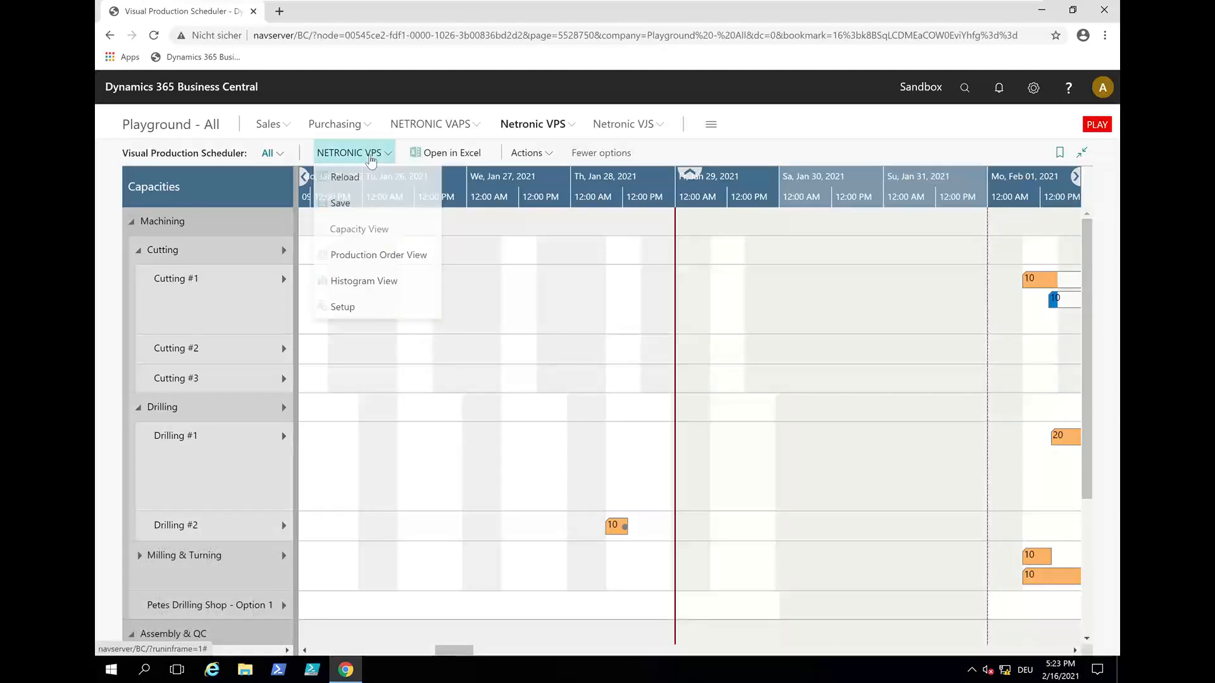
{"action": "left_click", "coordinate": [358, 205]}
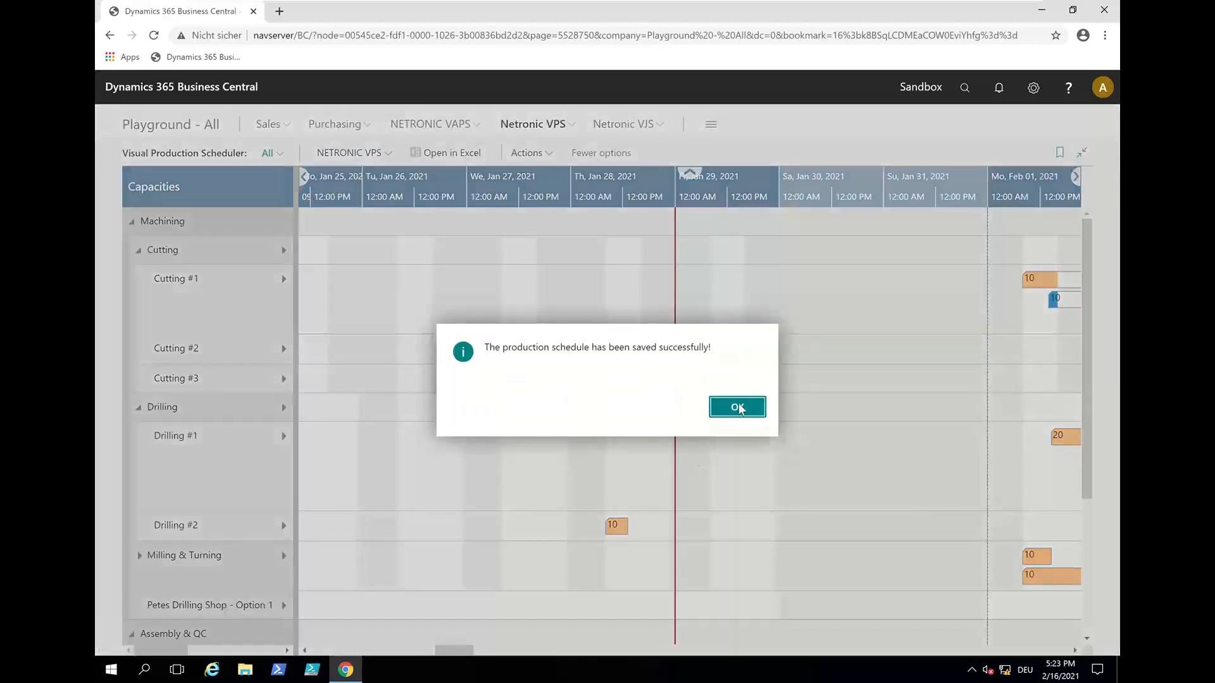
{"action": "left_click", "coordinate": [738, 406]}
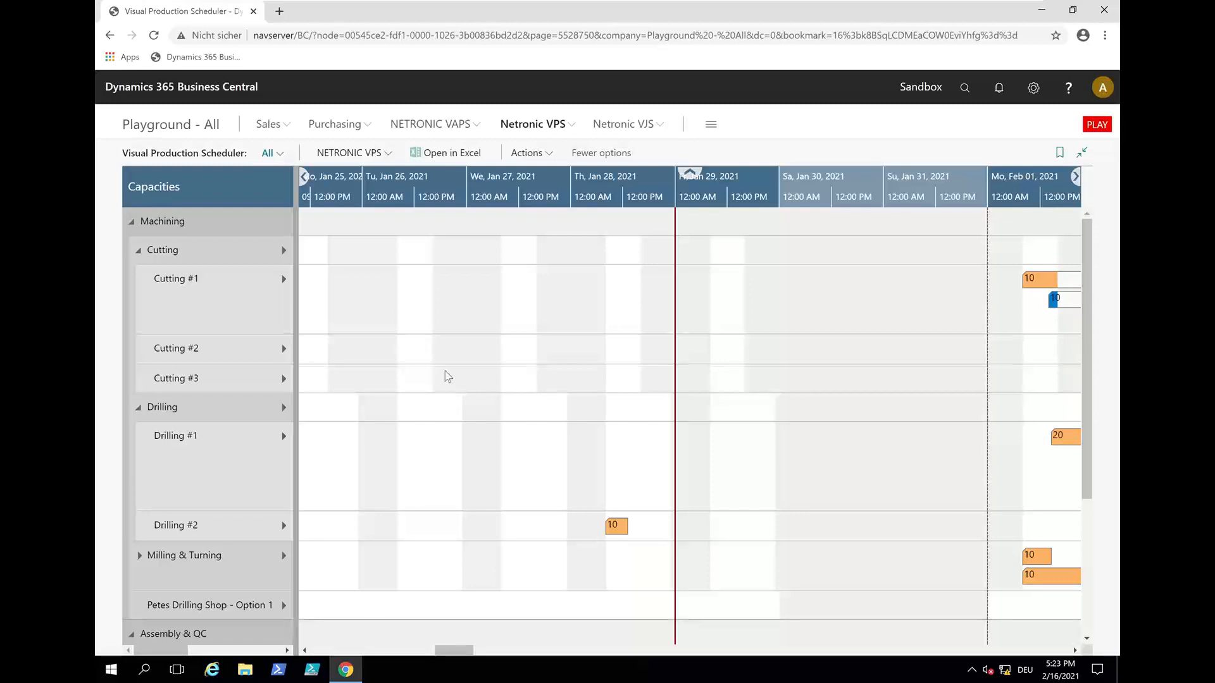
Display the load histogram for Drilling #1 and examine its load for the week of February 1
{"action": "scroll", "coordinate": [602, 186], "scroll_direction": "down", "scroll_amount": 2}
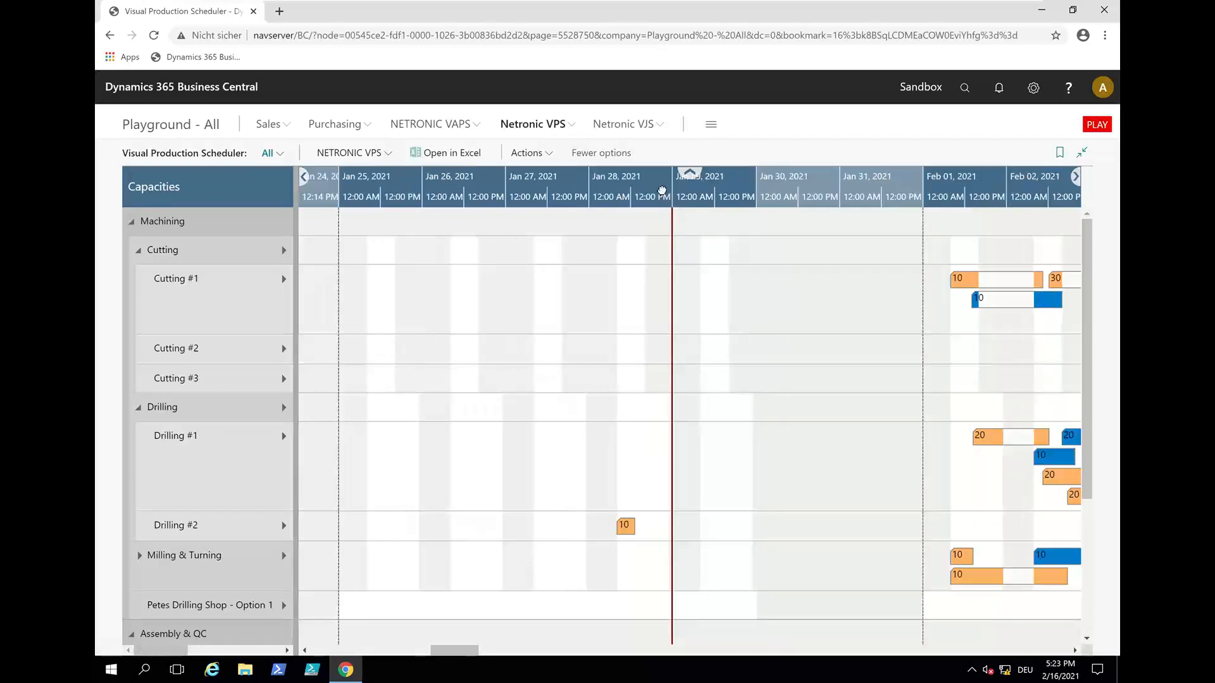
{"action": "scroll", "coordinate": [602, 186], "scroll_direction": "right", "scroll_amount": 5}
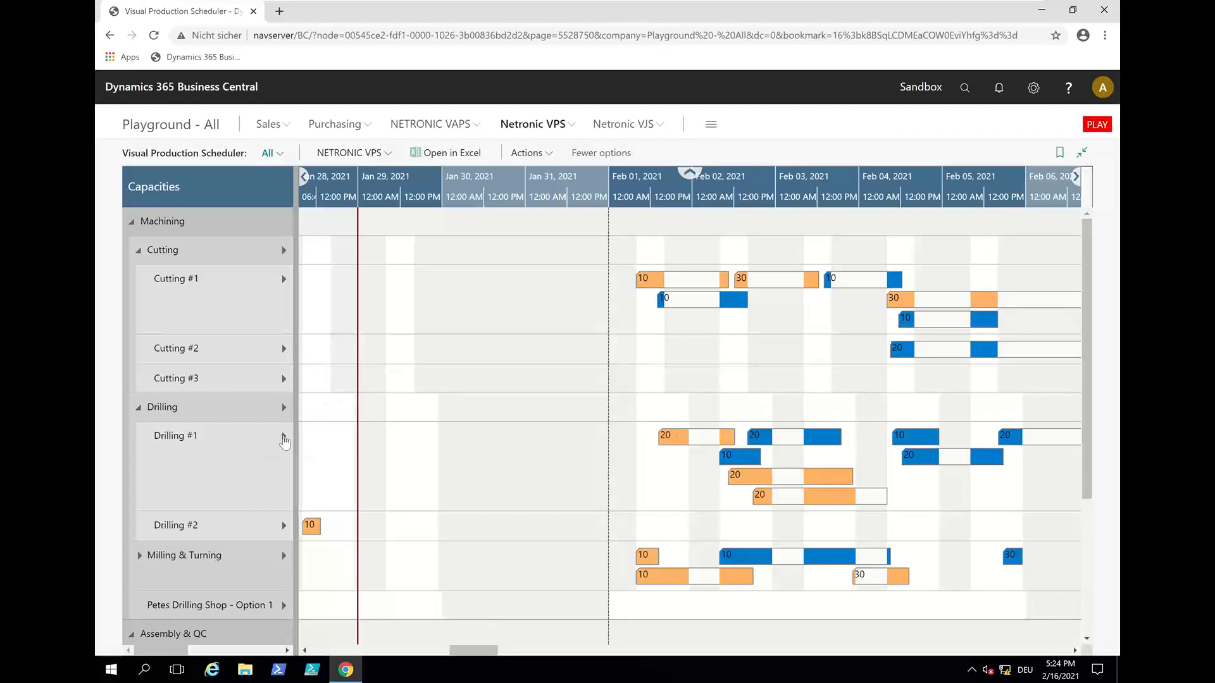
{"action": "left_click", "coordinate": [284, 438]}
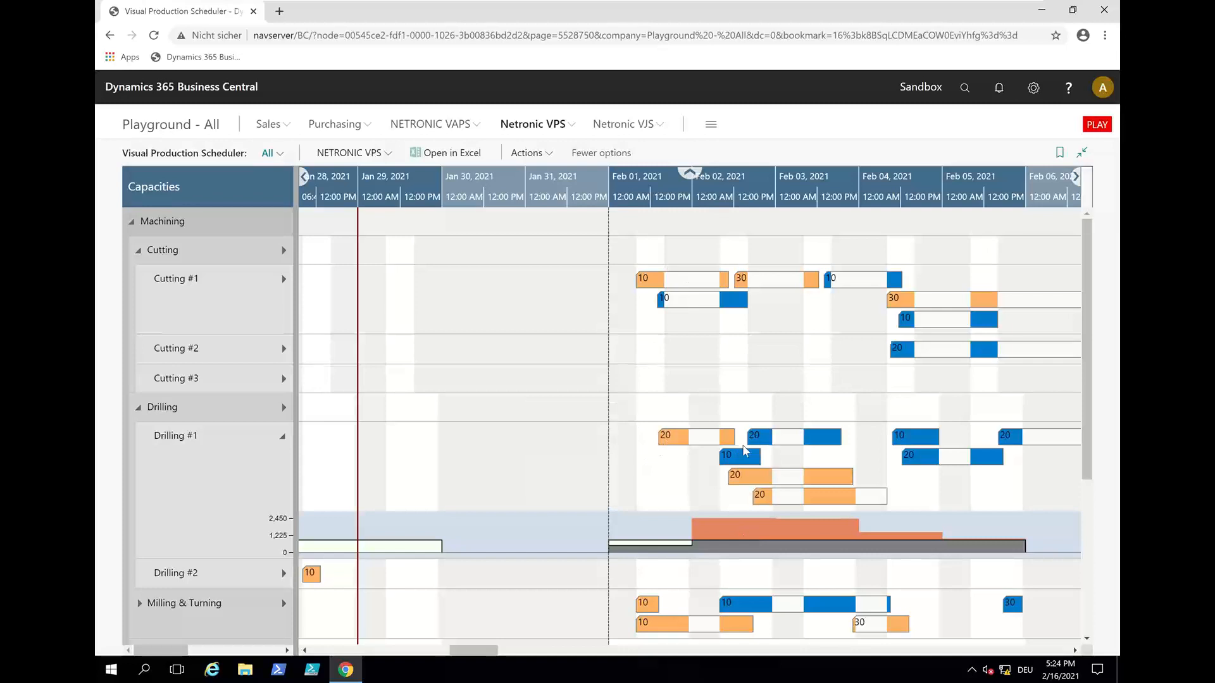
{"action": "left_click_drag", "start_coordinate": [605, 190], "coordinate": [401, 388]}
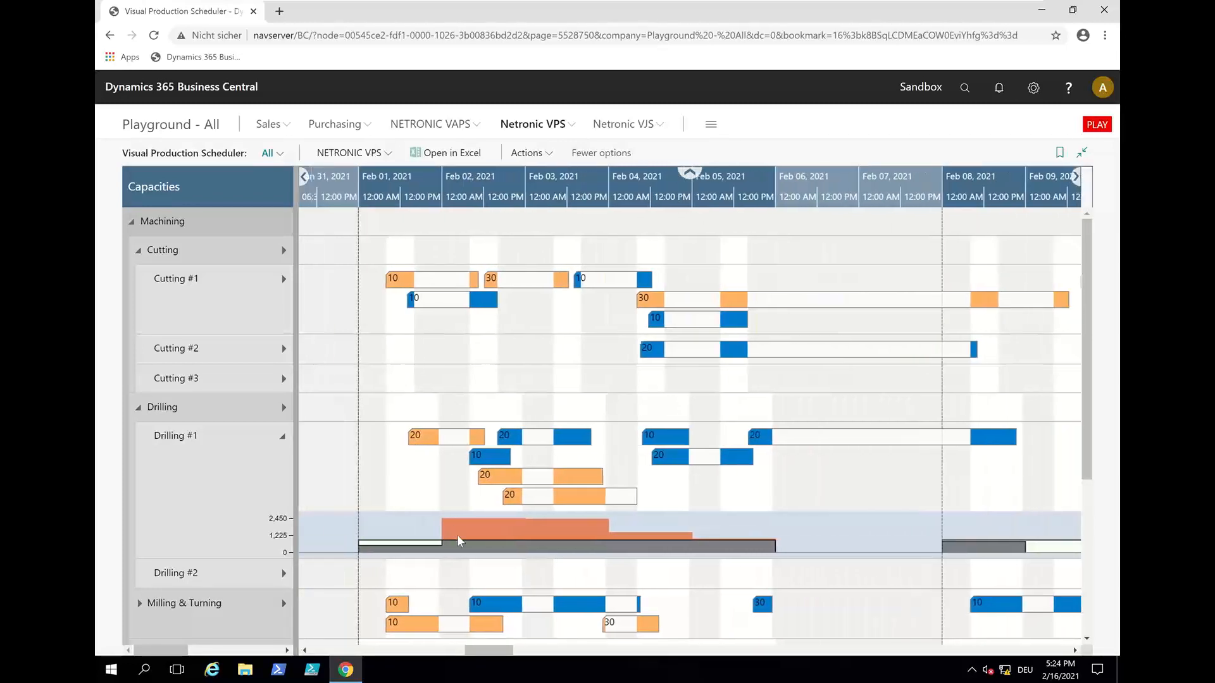
{"action": "mouse_move", "coordinate": [462, 538]}
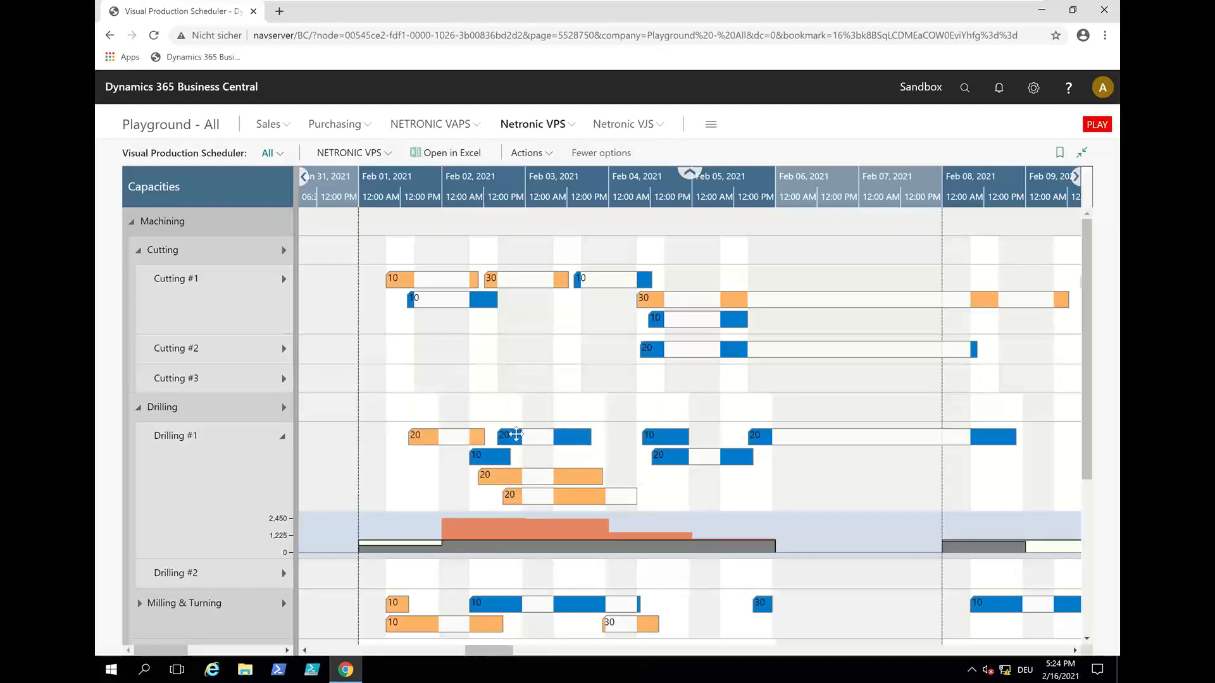
Relieve Drilling #1 by moving the blue operation 20 of February 2 to Drilling #2 and the blue operation 10 forward to start on January 29
{"action": "left_click", "coordinate": [517, 434]}
{"action": "left_click_drag", "start_coordinate": [521, 490], "coordinate": [523, 575]}
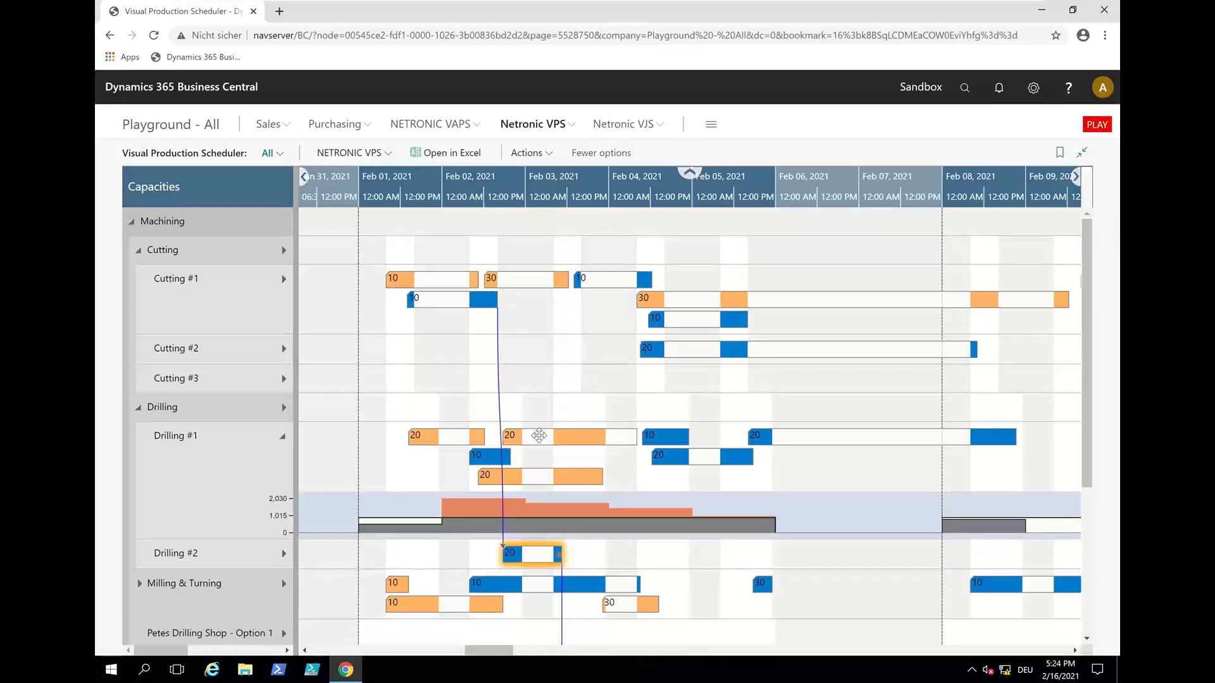
{"action": "left_click", "coordinate": [490, 456]}
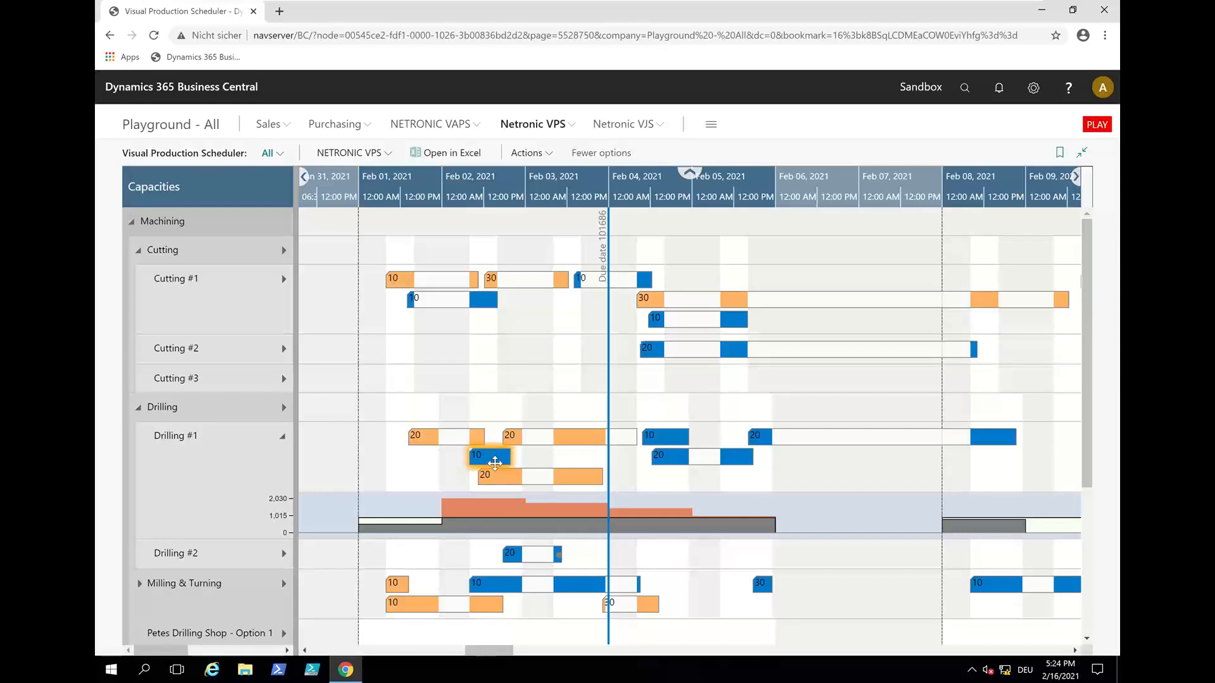
{"action": "left_click_drag", "start_coordinate": [495, 464], "coordinate": [393, 445]}
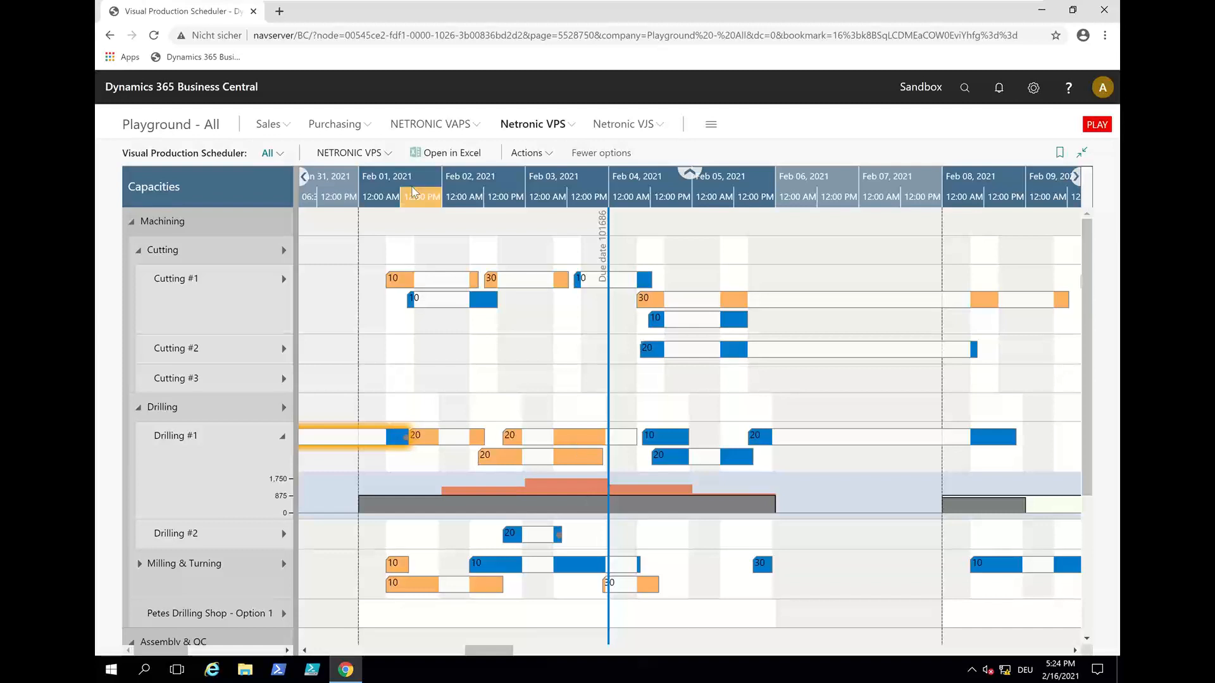
{"action": "scroll", "coordinate": [413, 190], "scroll_direction": "down", "scroll_amount": 2}
{"action": "left_click_drag", "start_coordinate": [412, 186], "coordinate": [573, 215]}
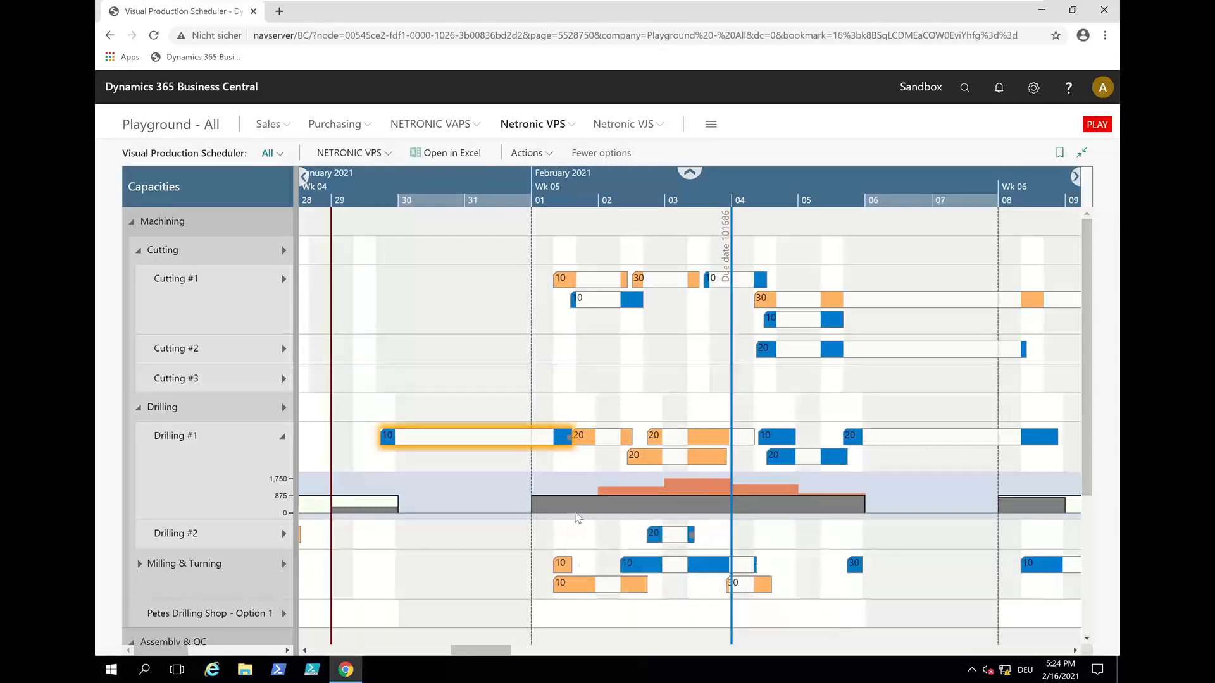
{"action": "mouse_move", "coordinate": [577, 518]}
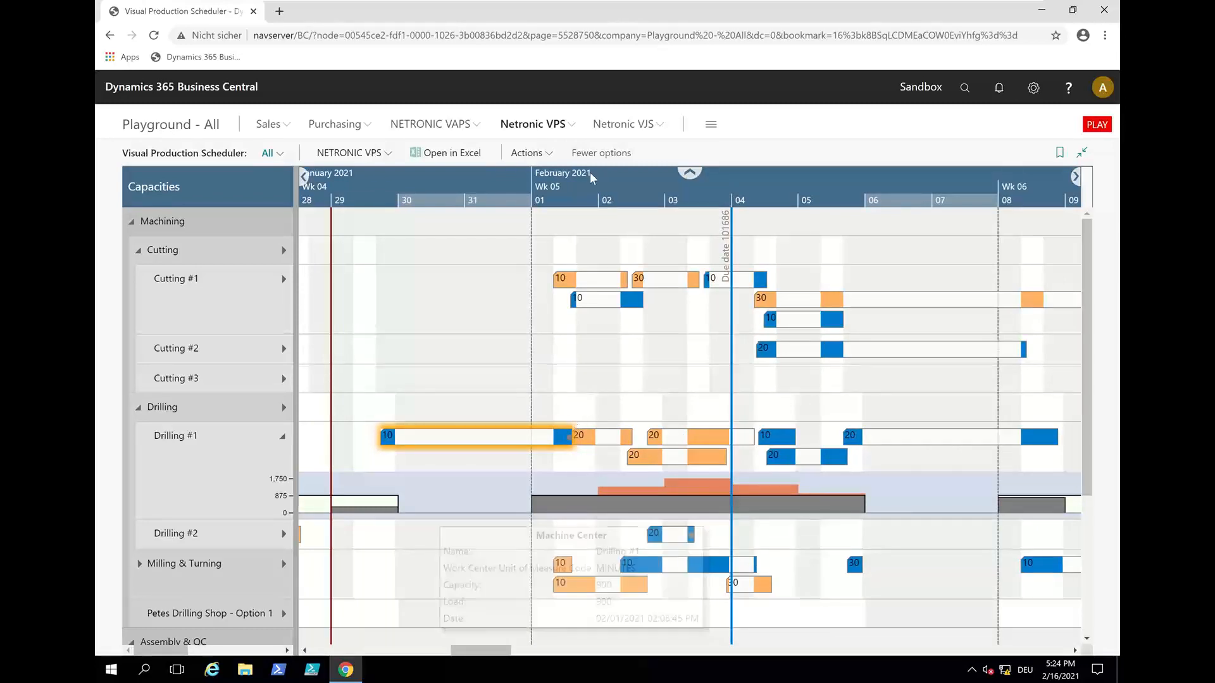
{"action": "scroll", "coordinate": [584, 185], "scroll_direction": "down", "scroll_amount": 5}
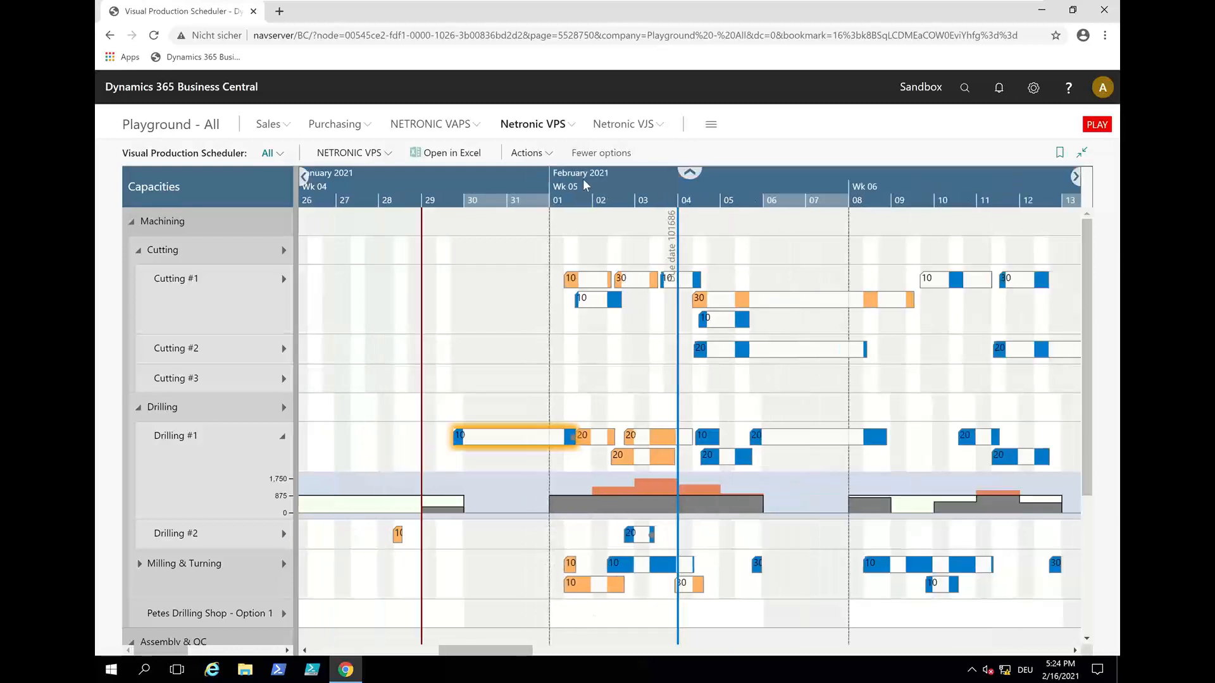
{"action": "mouse_move", "coordinate": [664, 506]}
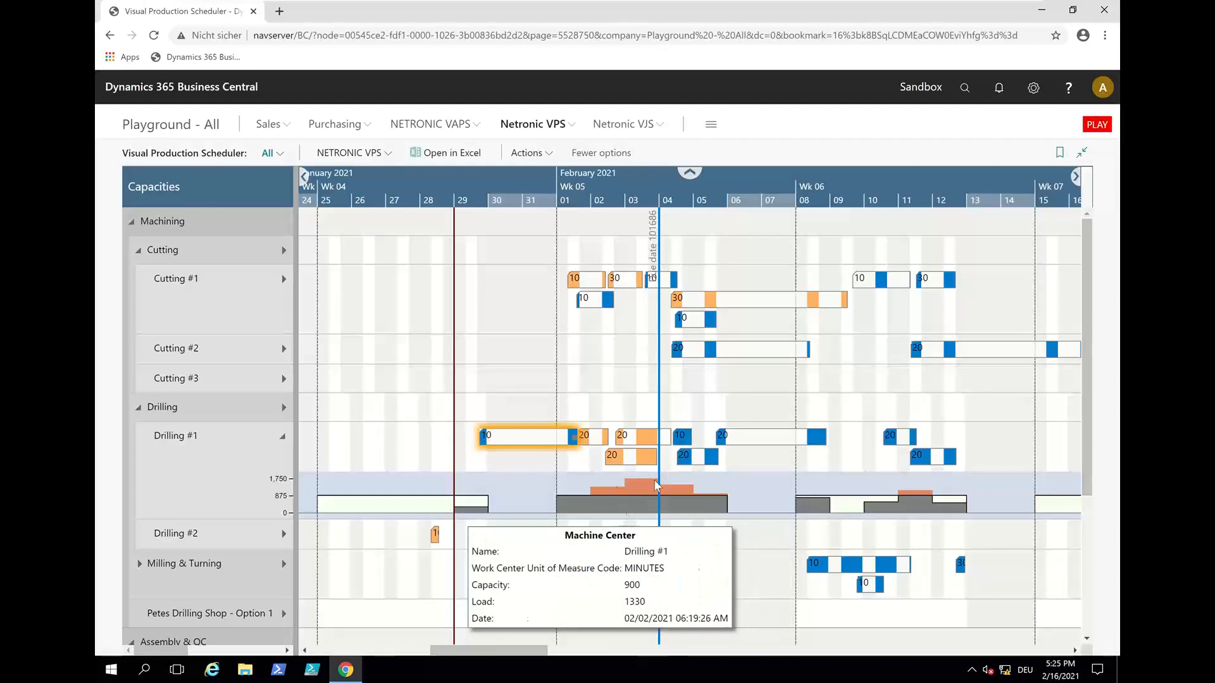
Switch to the histogram view and compare the Cutting work center's load with that of Cutting #1, #2 and #3
{"action": "left_click", "coordinate": [345, 157]}
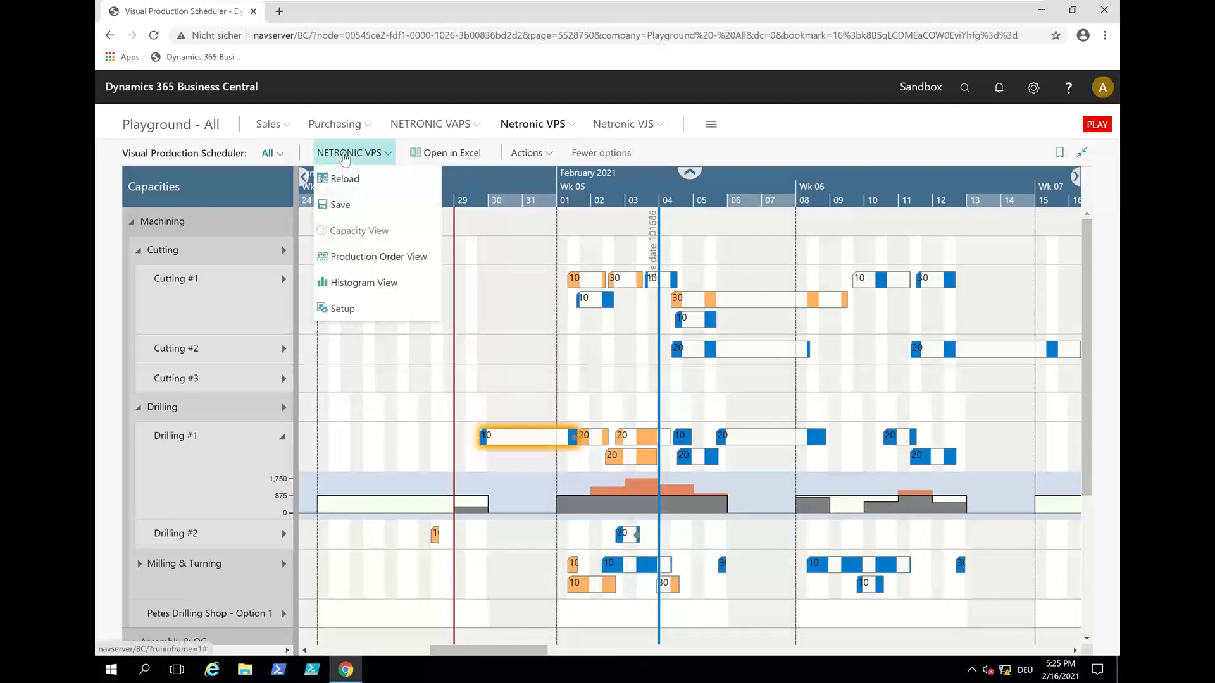
{"action": "left_click", "coordinate": [362, 283]}
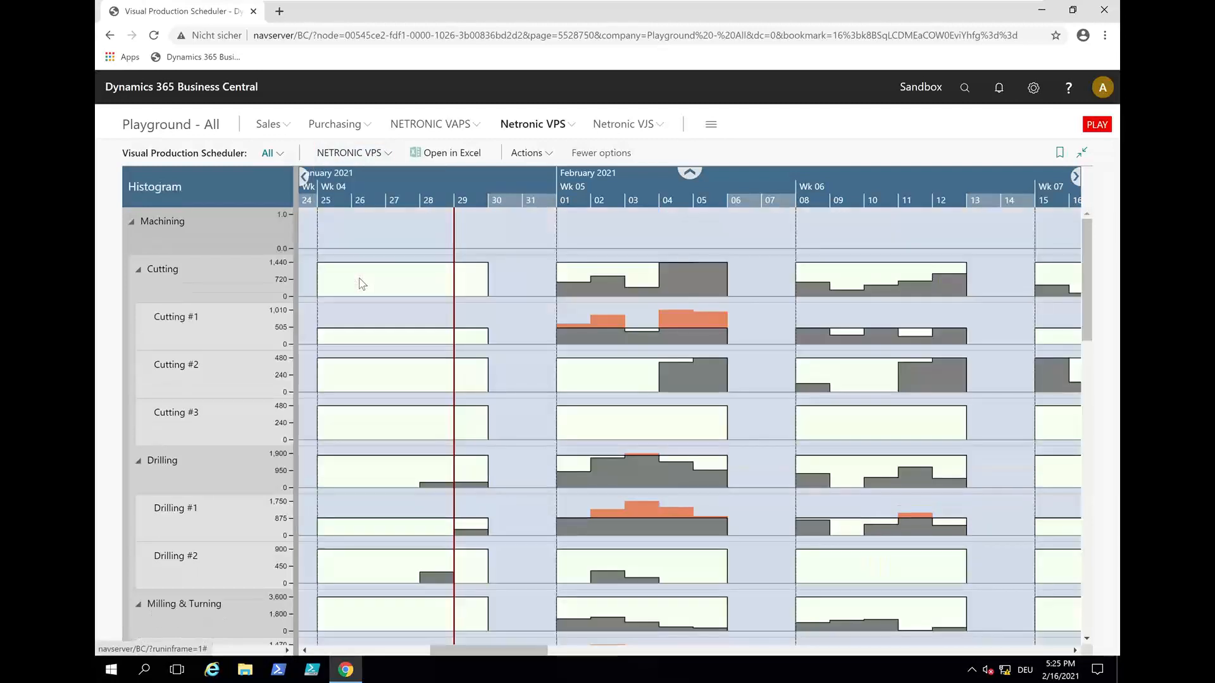
{"action": "scroll", "coordinate": [608, 201], "scroll_direction": "down", "scroll_amount": 2}
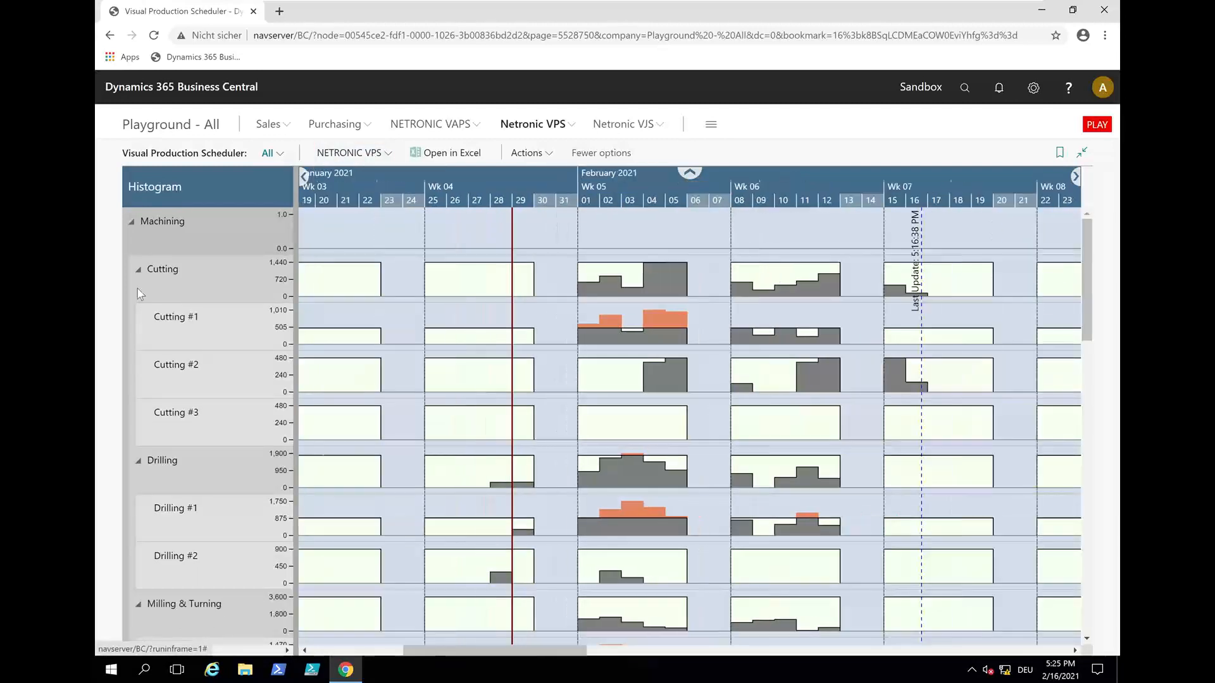
{"action": "mouse_move", "coordinate": [151, 286]}
{"action": "mouse_move", "coordinate": [652, 272]}
{"action": "mouse_move", "coordinate": [661, 423]}
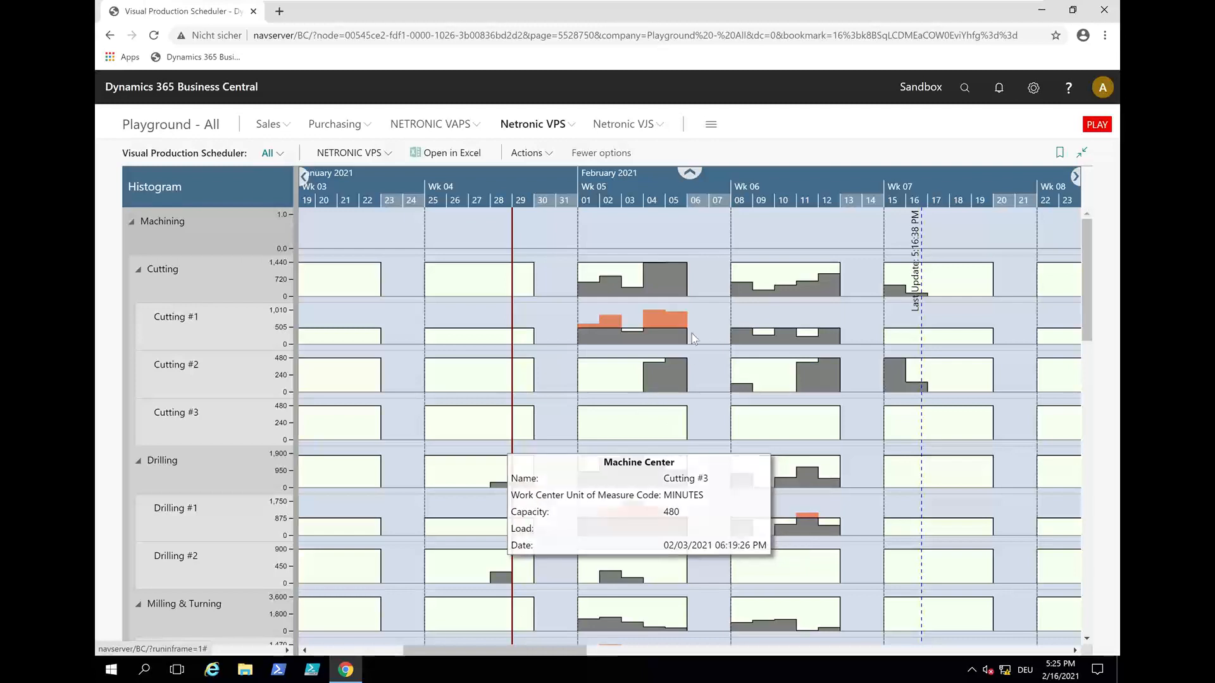
{"action": "mouse_move", "coordinate": [665, 312]}
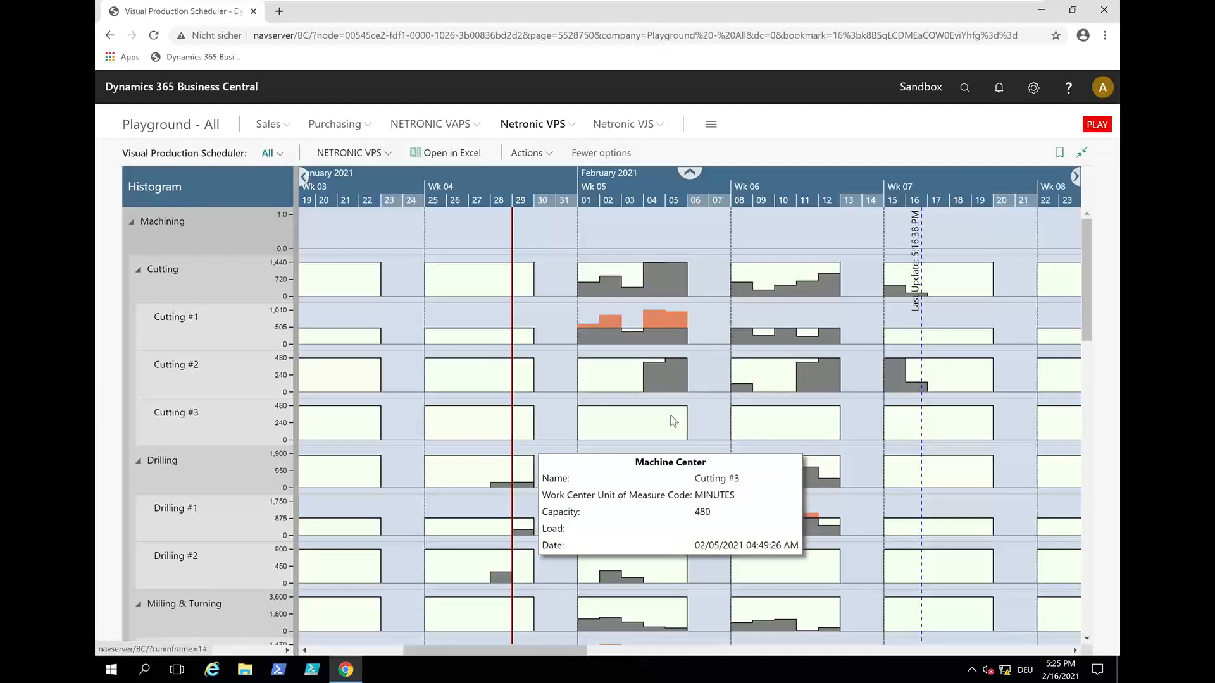
Return to the capacity view, and minimise the virtual machine to switch to the PowerPoint presentation
{"action": "left_click", "coordinate": [347, 154]}
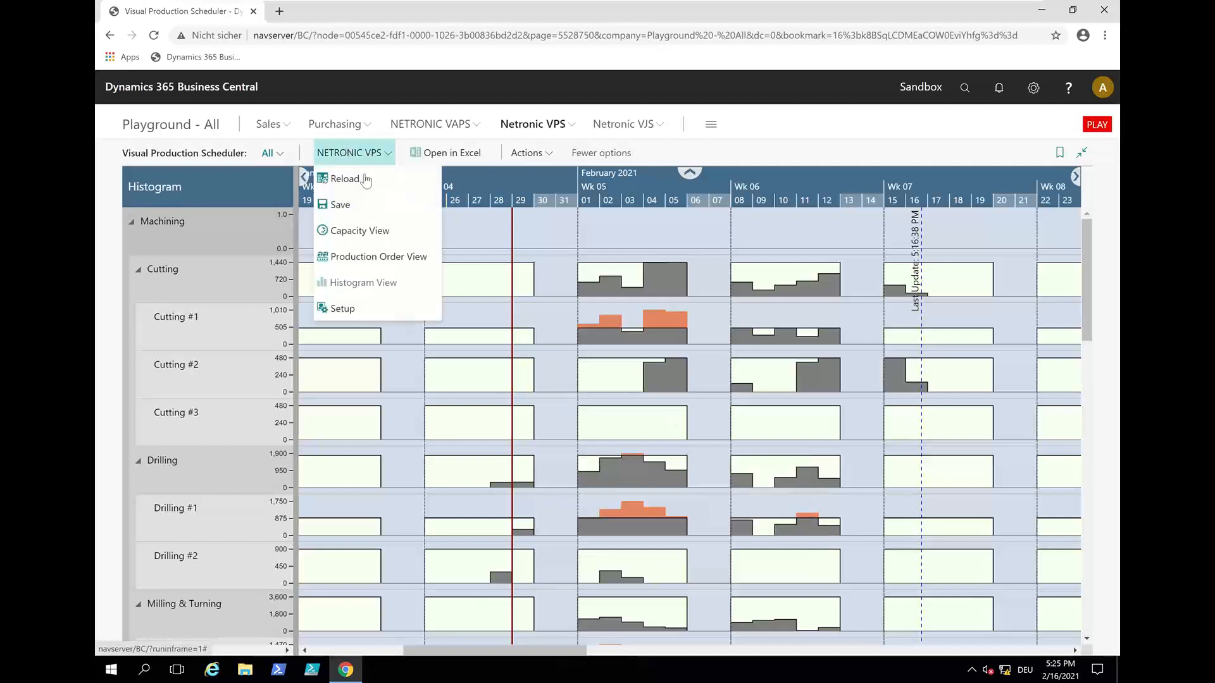
{"action": "left_click", "coordinate": [336, 232]}
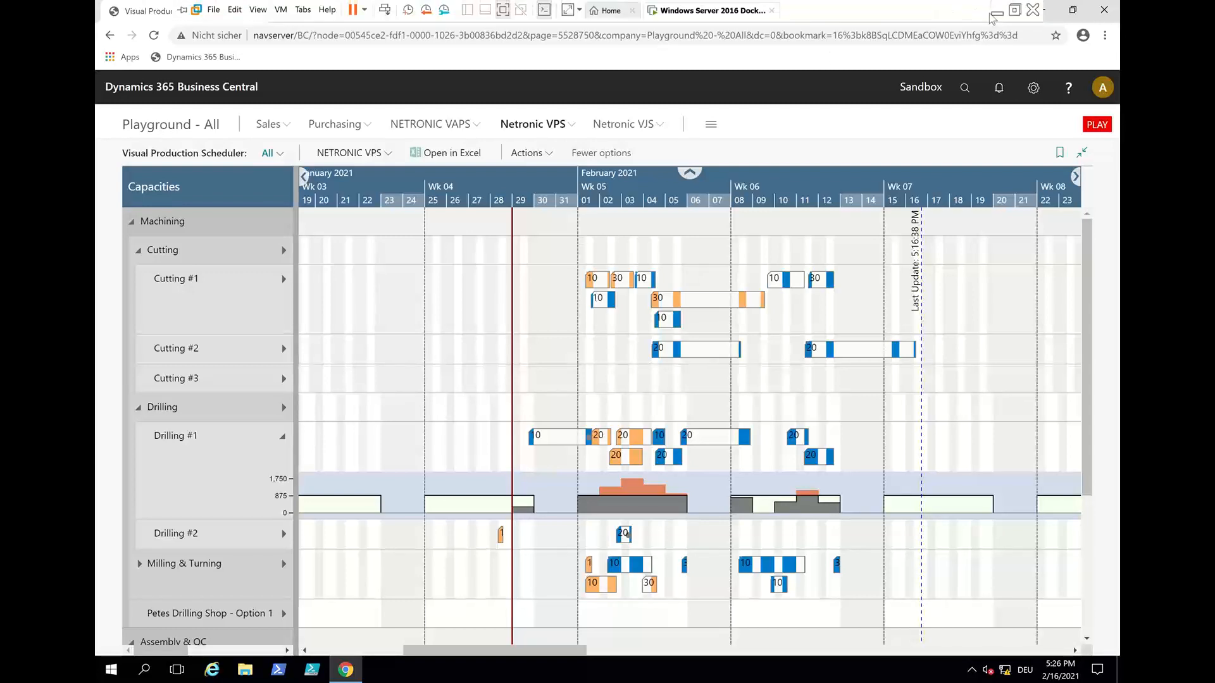
{"action": "left_click", "coordinate": [997, 16]}
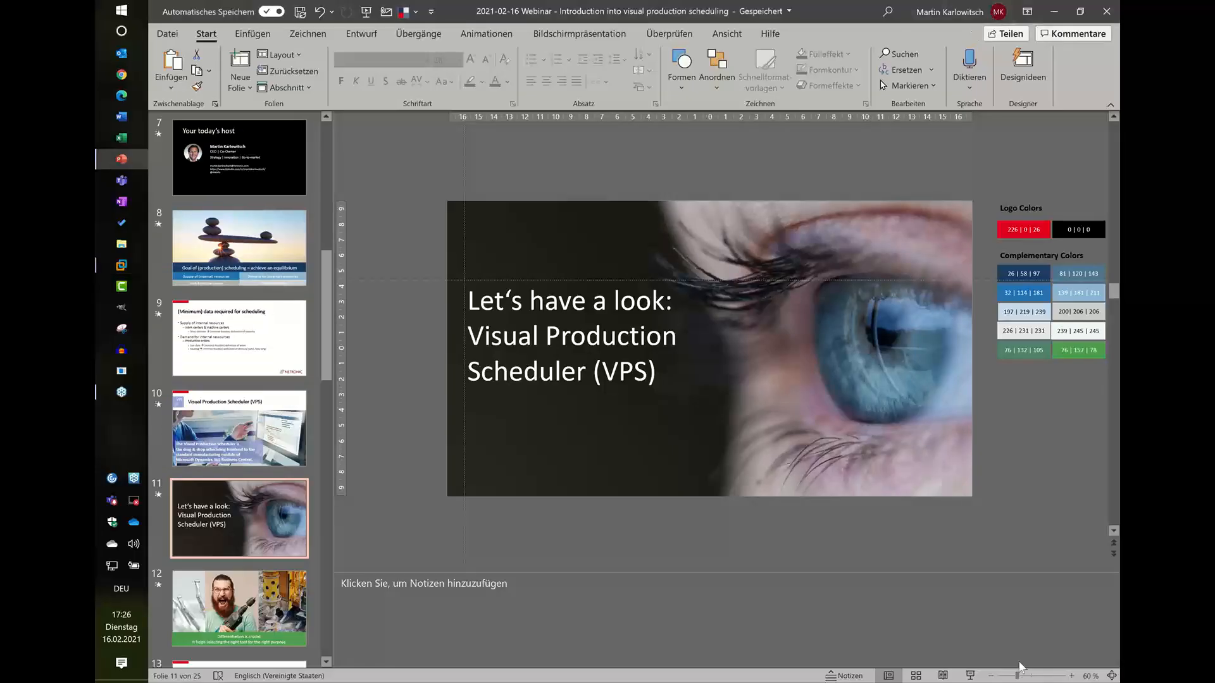
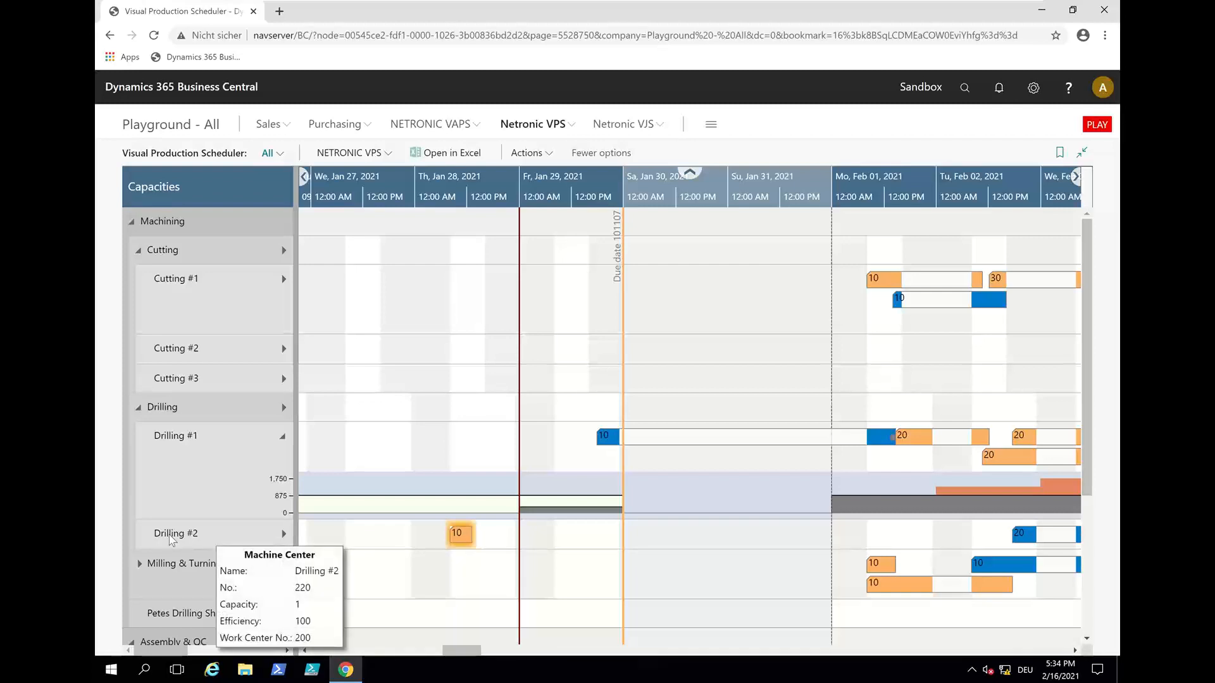
Open the machine center card of Drilling #2, review its available process and machine center actions, and close the card
{"action": "double_click", "coordinate": [170, 535]}
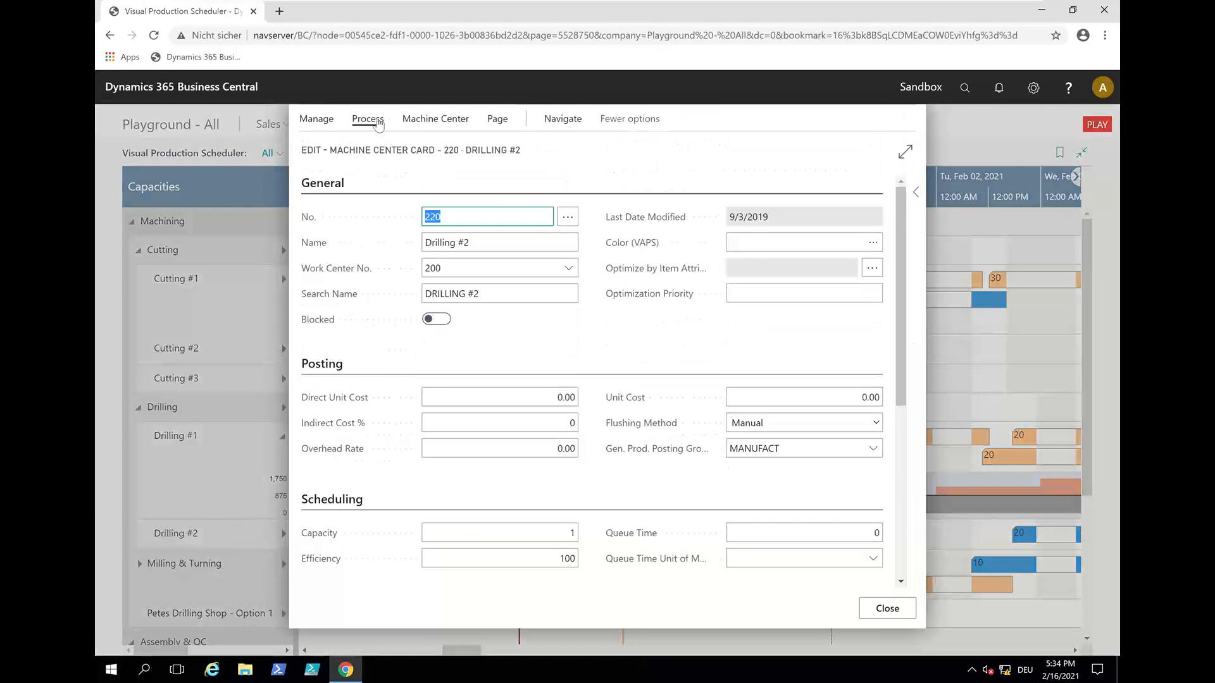
{"action": "left_click", "coordinate": [419, 127]}
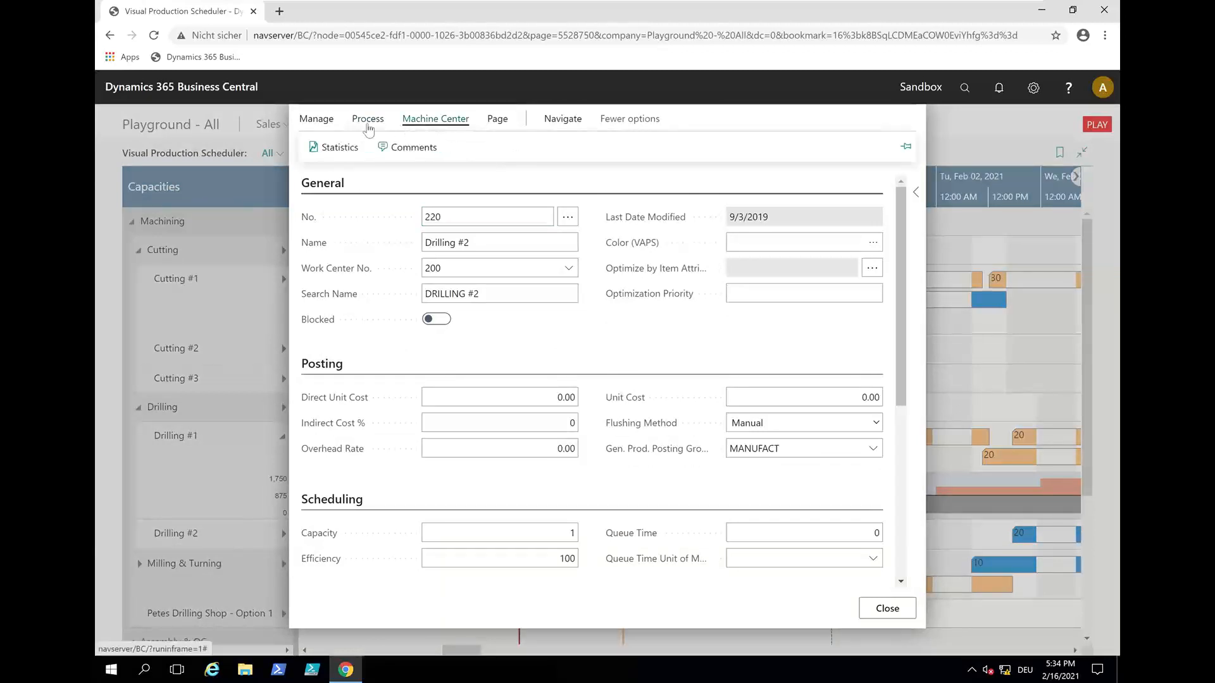
{"action": "left_click", "coordinate": [367, 120]}
{"action": "left_click", "coordinate": [424, 120]}
{"action": "left_click", "coordinate": [377, 120]}
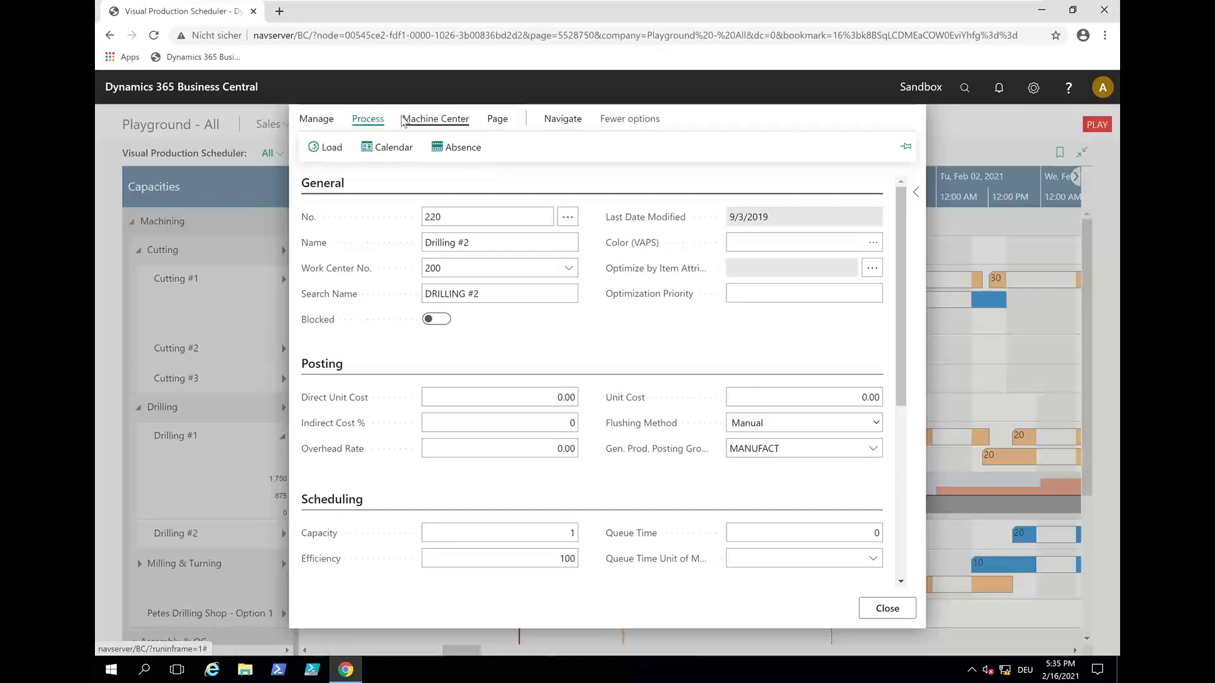
{"action": "left_click", "coordinate": [887, 607]}
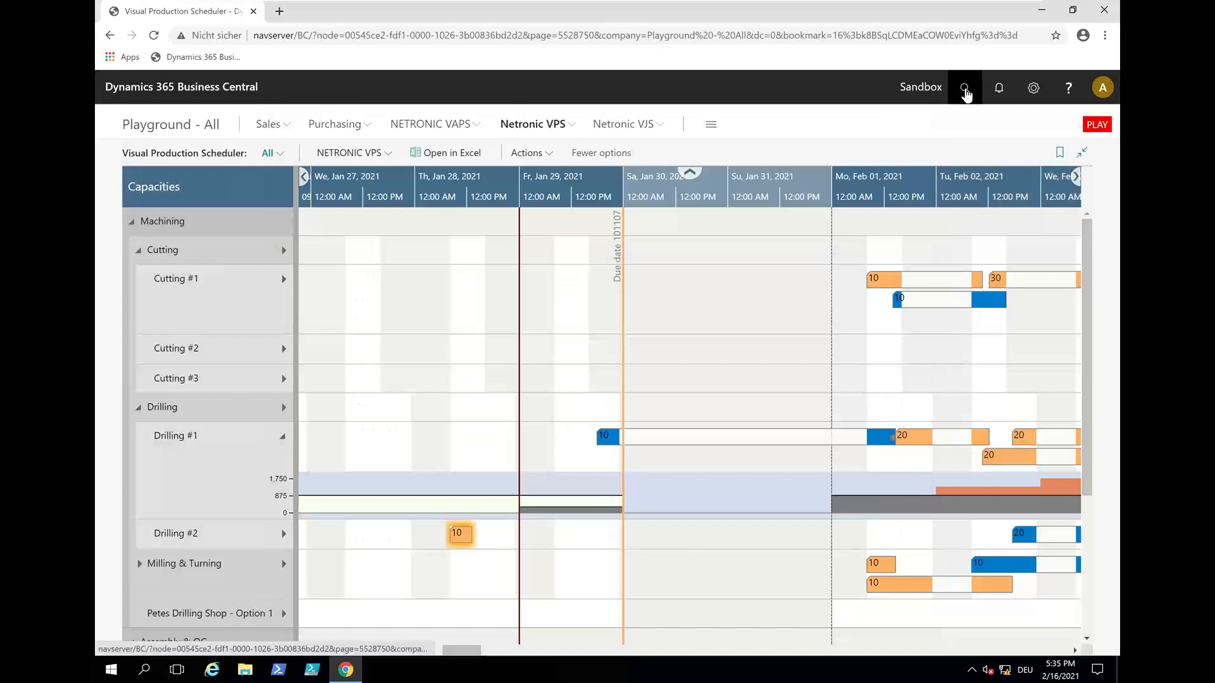
Find the Machine Centers list by searching for "machine center" and open the task list of Drilling #2
{"action": "left_click", "coordinate": [965, 93]}
{"action": "type", "text": "machine center"}
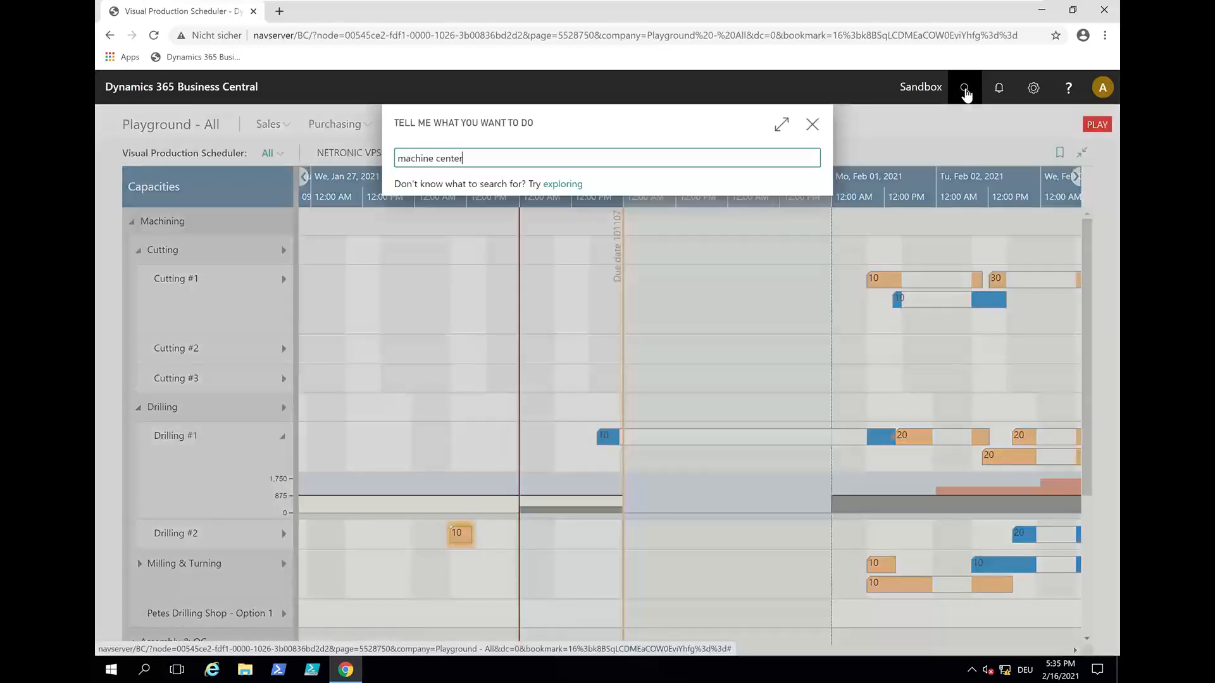
{"action": "left_click", "coordinate": [467, 219]}
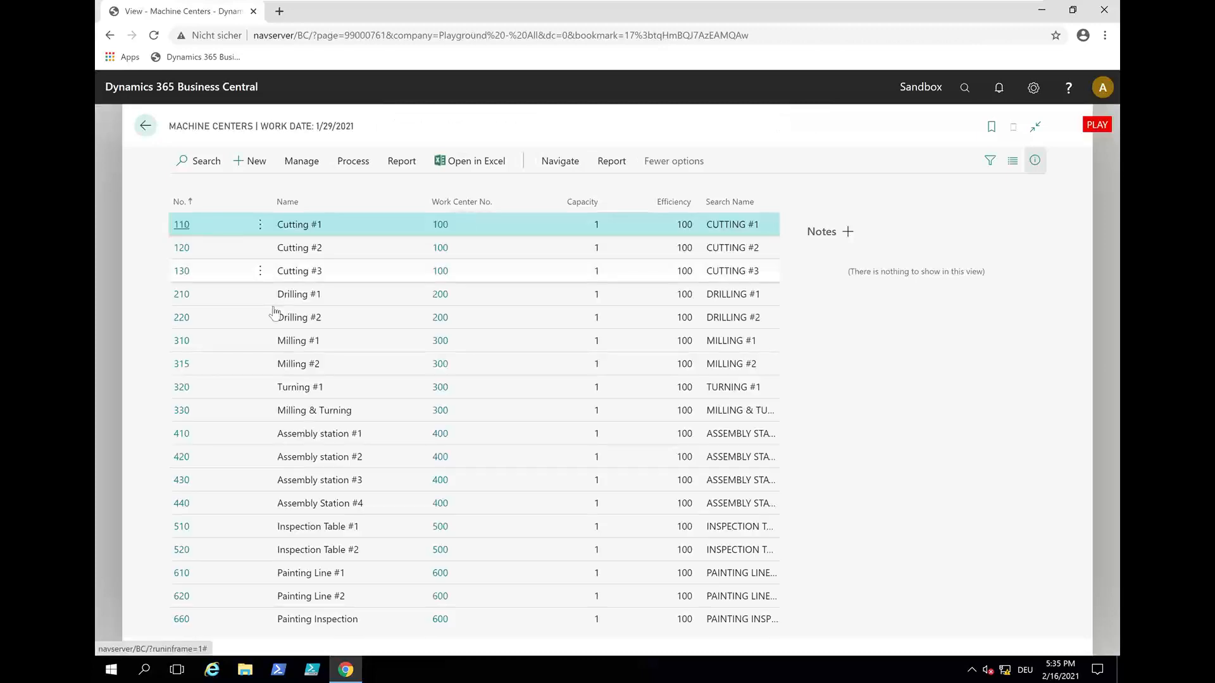
{"action": "left_click", "coordinate": [227, 317]}
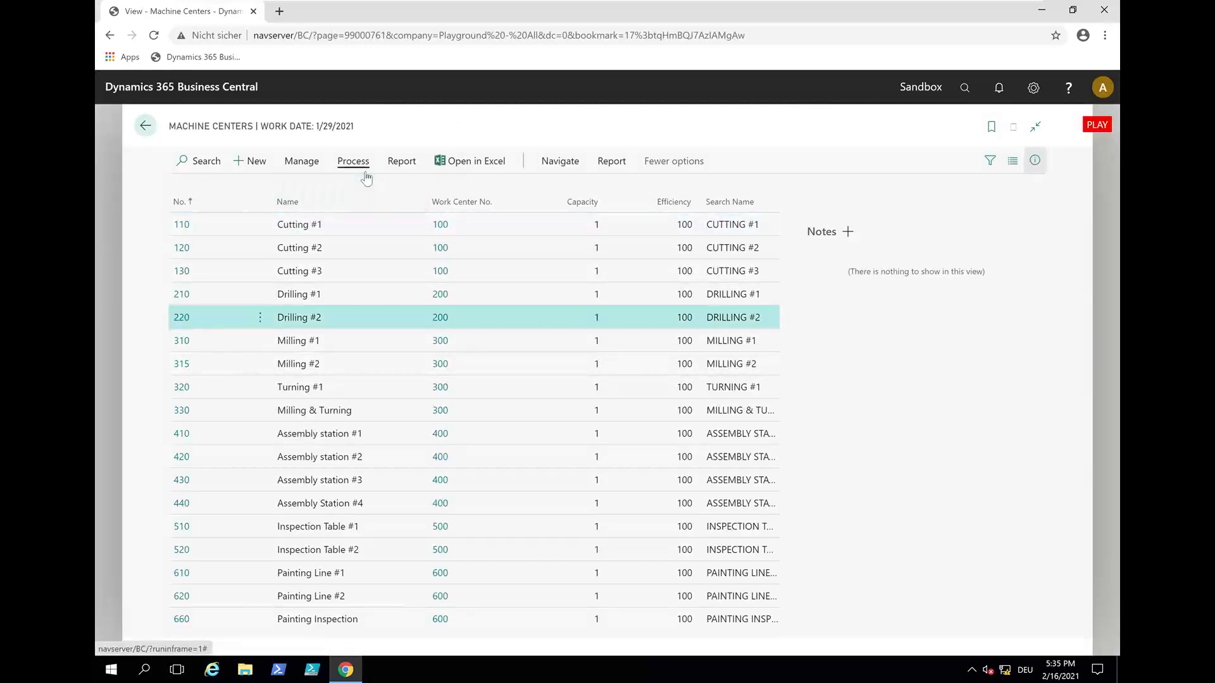
{"action": "left_click", "coordinate": [365, 176]}
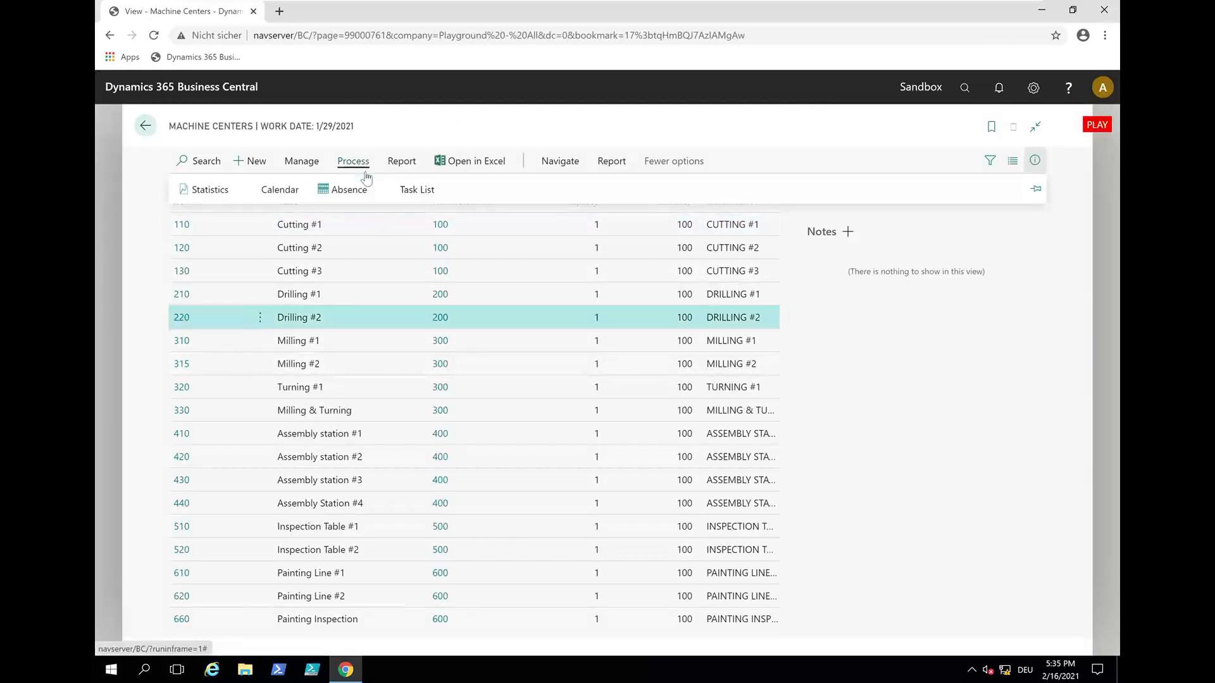
{"action": "left_click", "coordinate": [412, 192]}
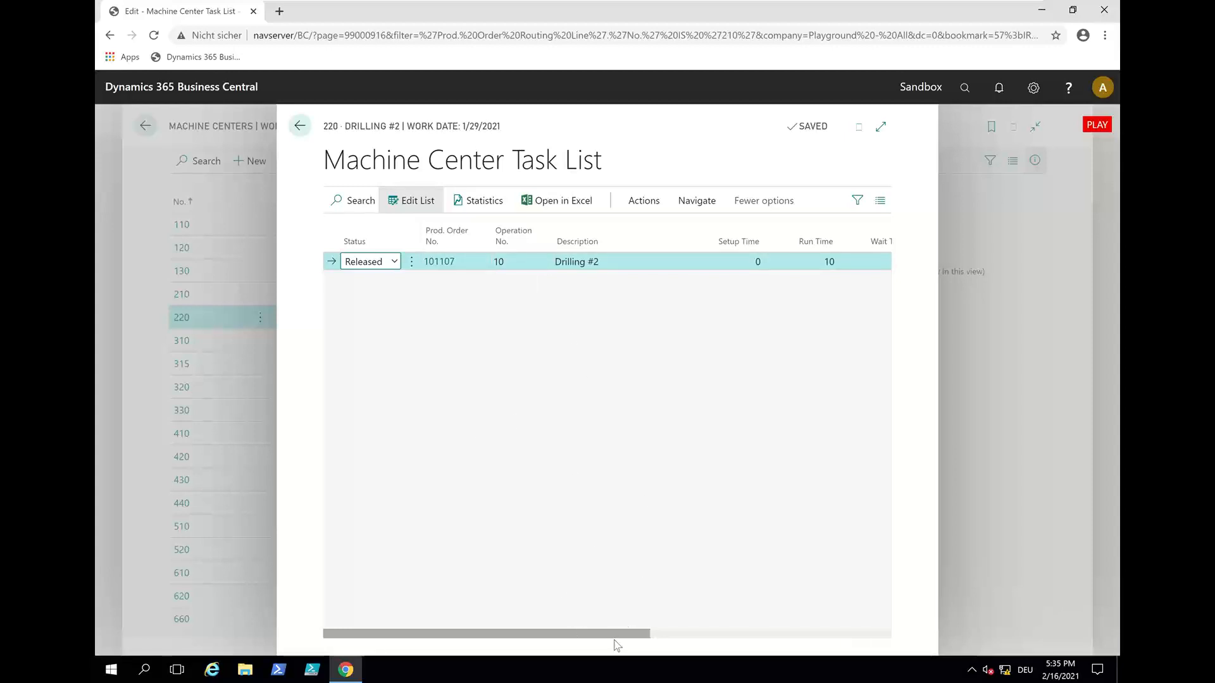
Enlarge the Drilling #2 task list, examine its starting and ending times and dates, and return to the machine centers
{"action": "left_click_drag", "start_coordinate": [646, 633], "coordinate": [858, 630]}
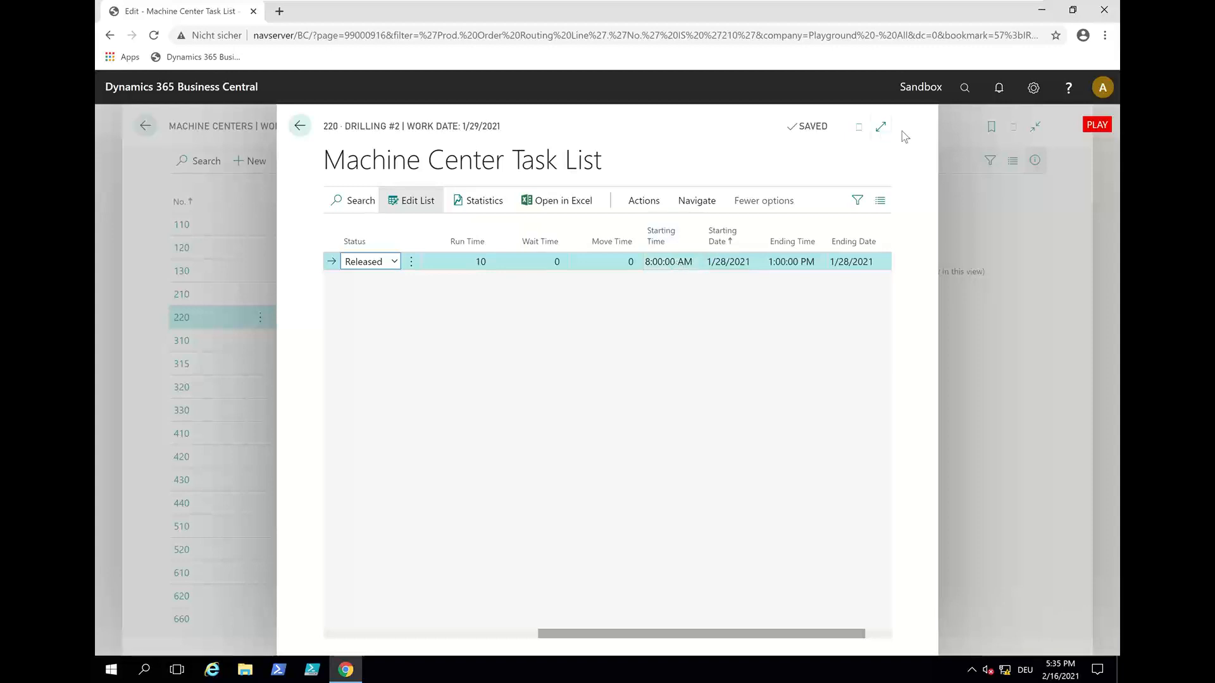
{"action": "left_click", "coordinate": [880, 127]}
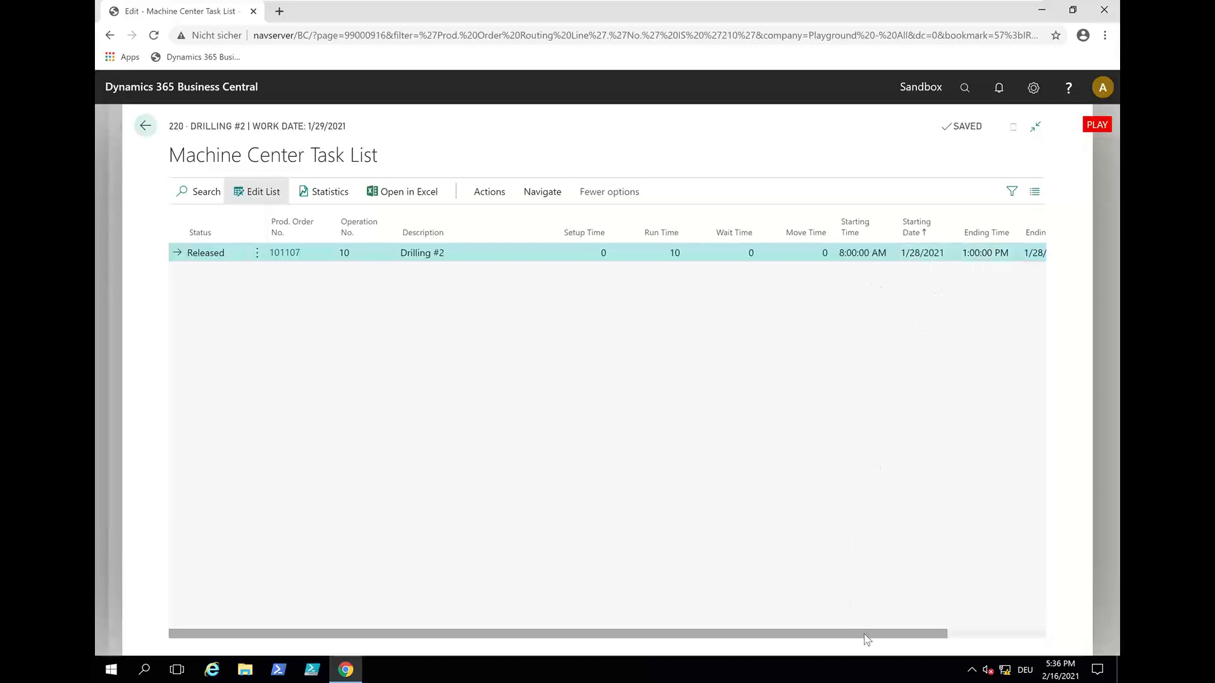
{"action": "left_click_drag", "start_coordinate": [867, 639], "coordinate": [612, 494]}
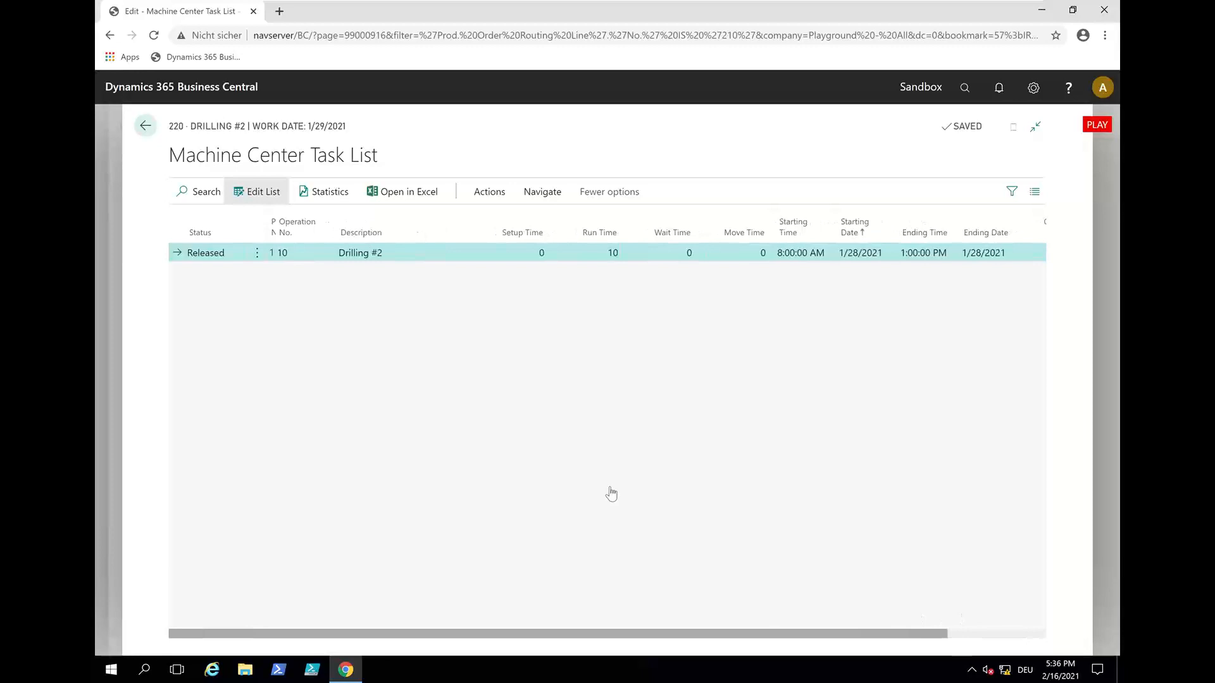
{"action": "left_click", "coordinate": [140, 136]}
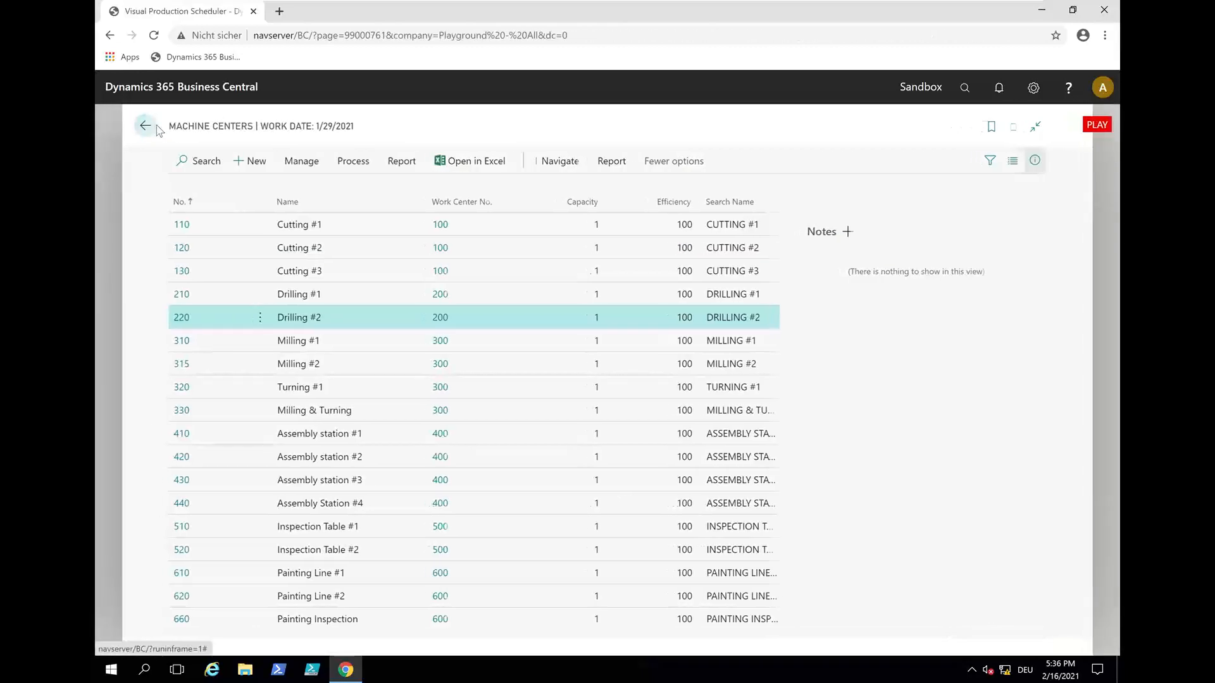
Open the task list of Drilling #1, review its operations sorted by ascending starting date, and return to the machine centers
{"action": "left_click", "coordinate": [212, 293]}
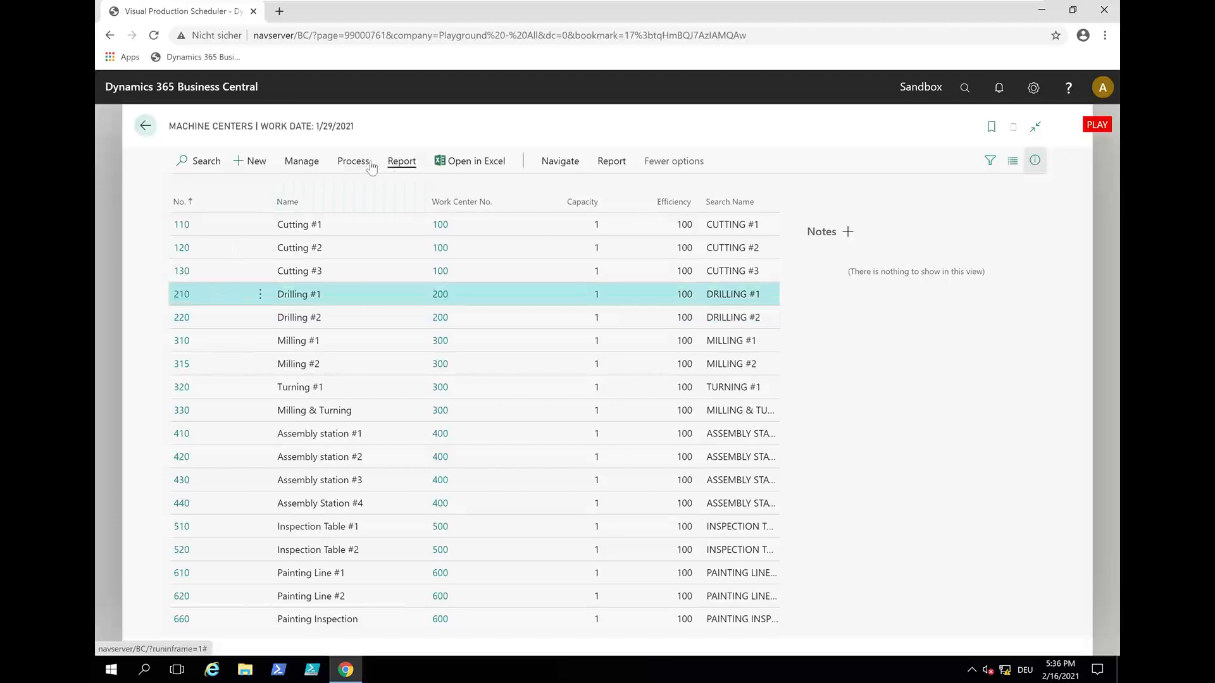
{"action": "mouse_move", "coordinate": [358, 163]}
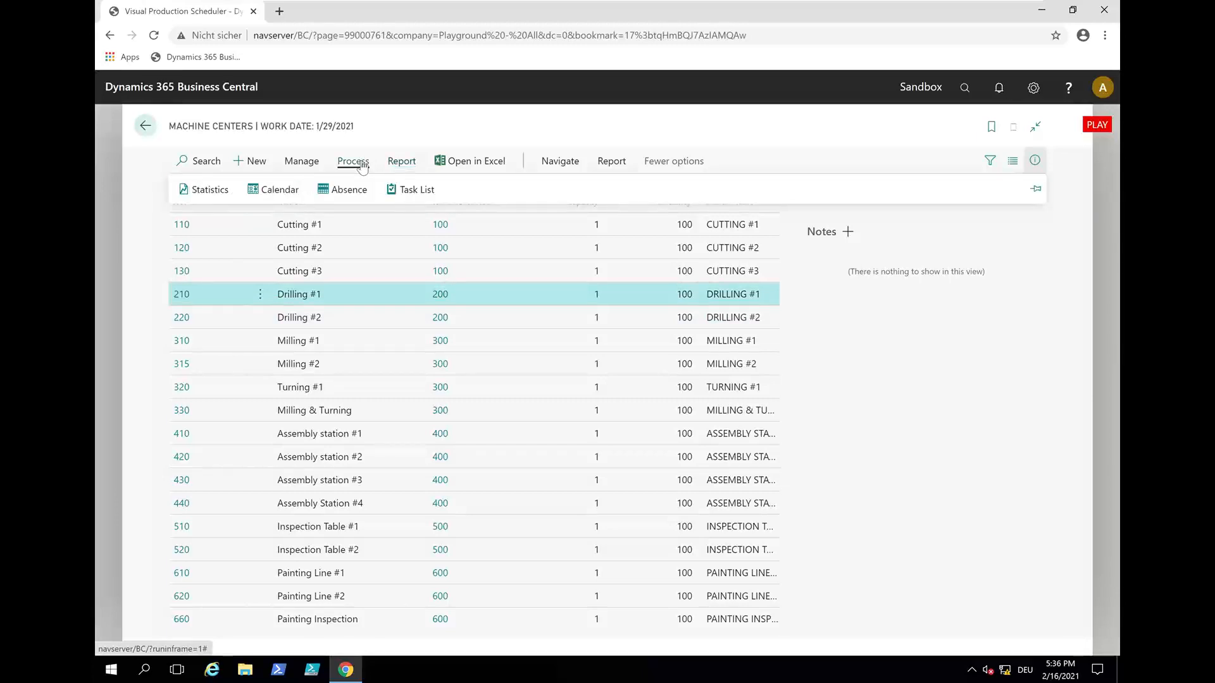
{"action": "left_click", "coordinate": [406, 191]}
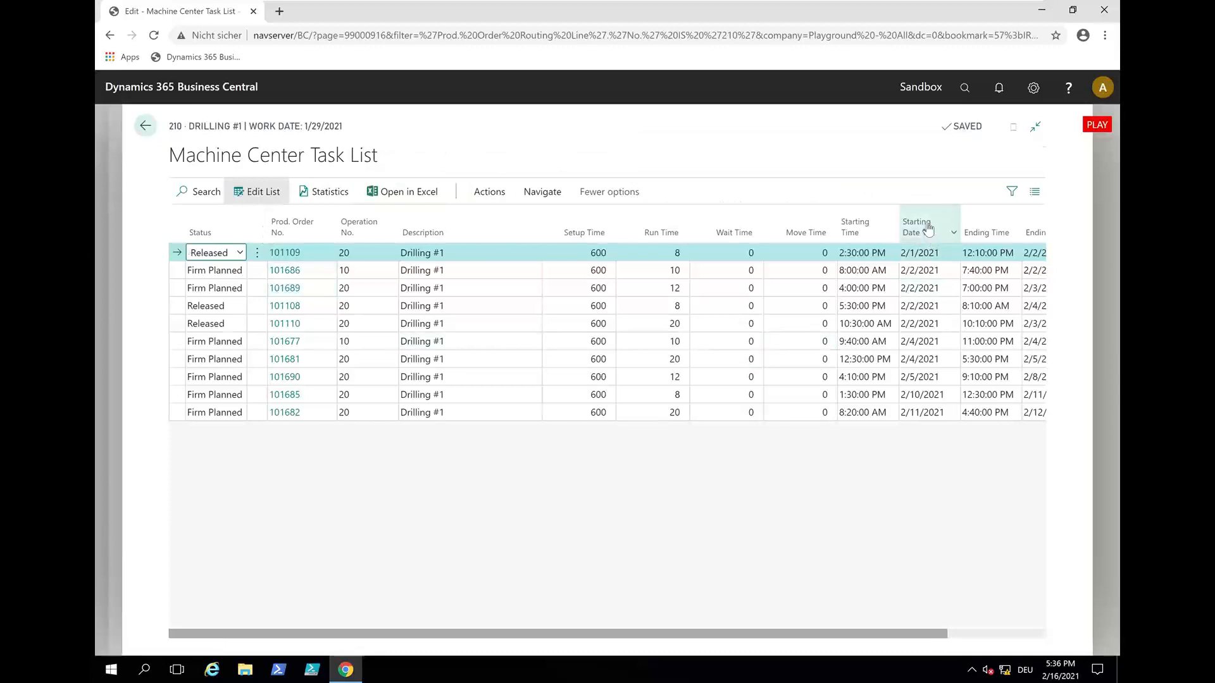
{"action": "left_click", "coordinate": [928, 228]}
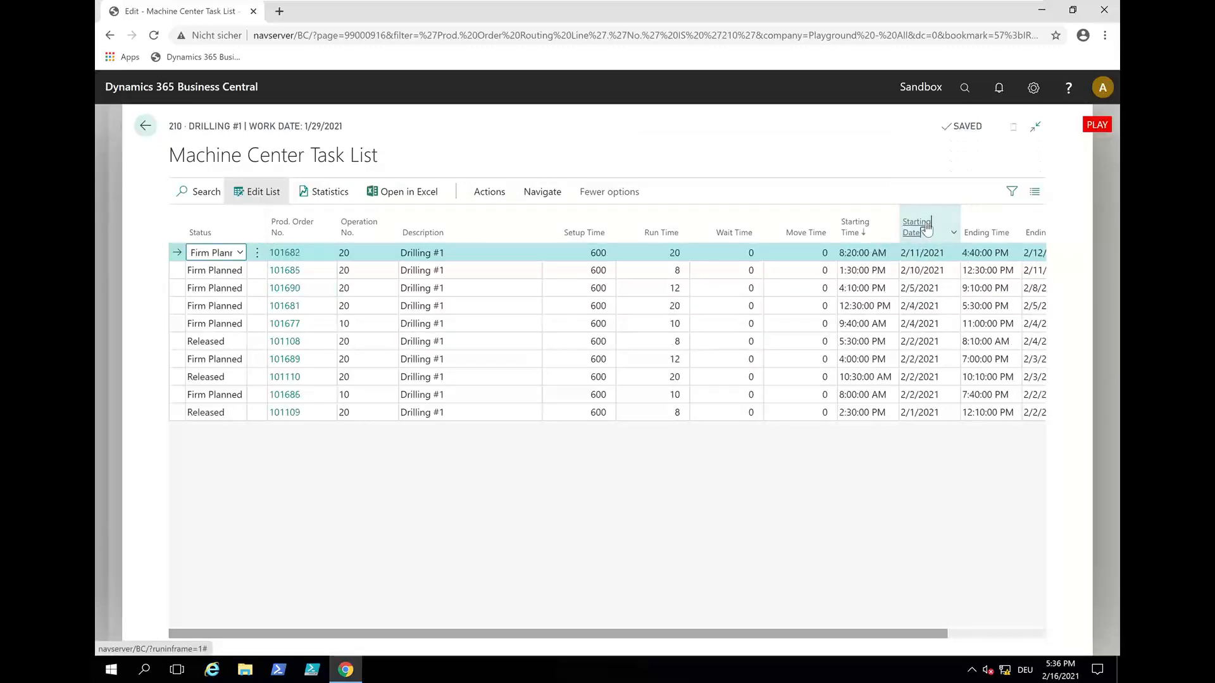
{"action": "left_click", "coordinate": [927, 229]}
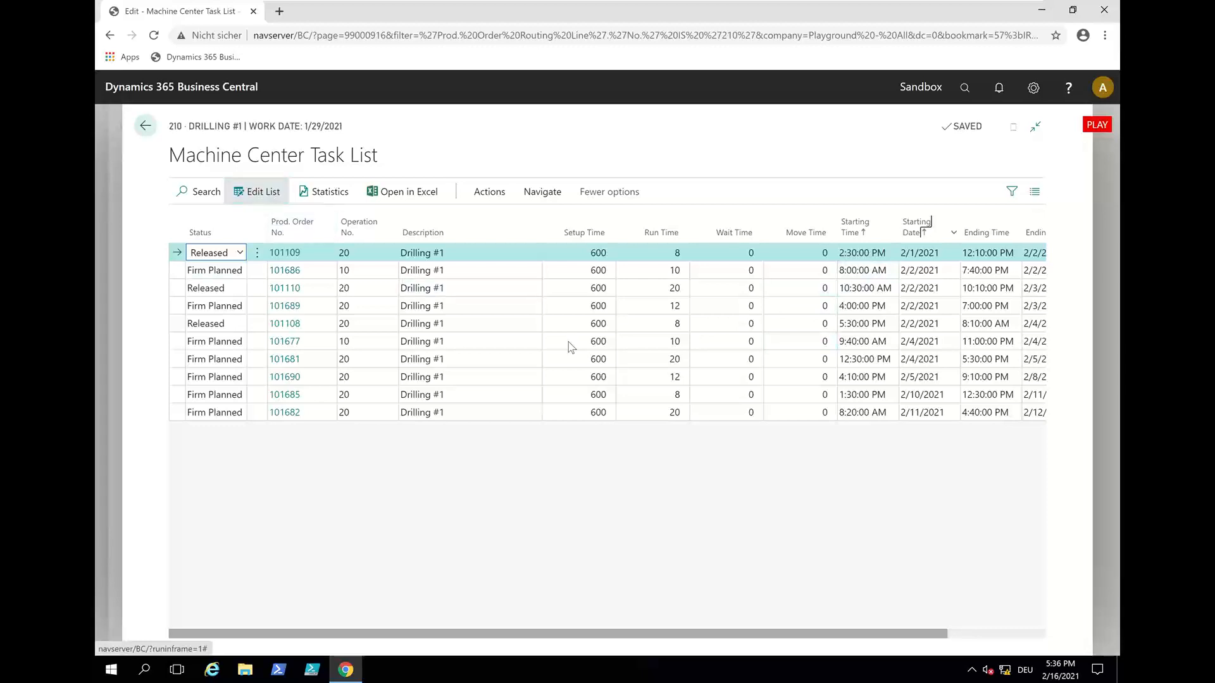
{"action": "left_click", "coordinate": [145, 126]}
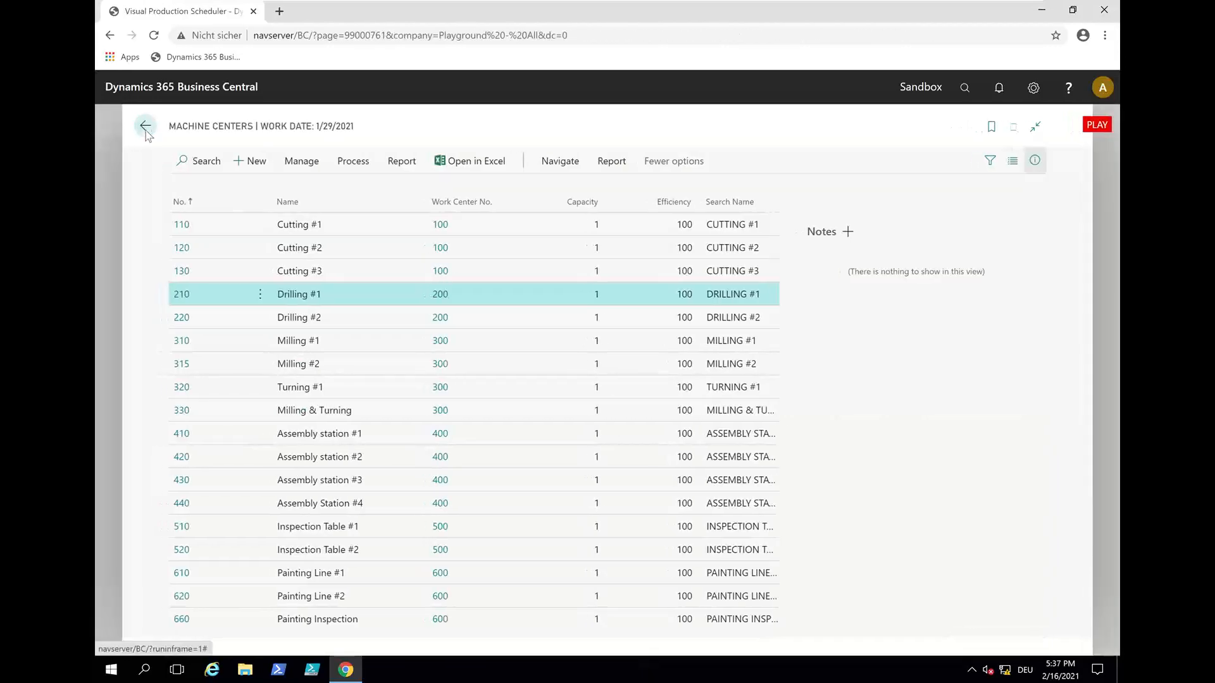
Open the task list of Drilling #2 and set the starting time of its released operation 10 to 10:00:00 AM
{"action": "left_click", "coordinate": [215, 319]}
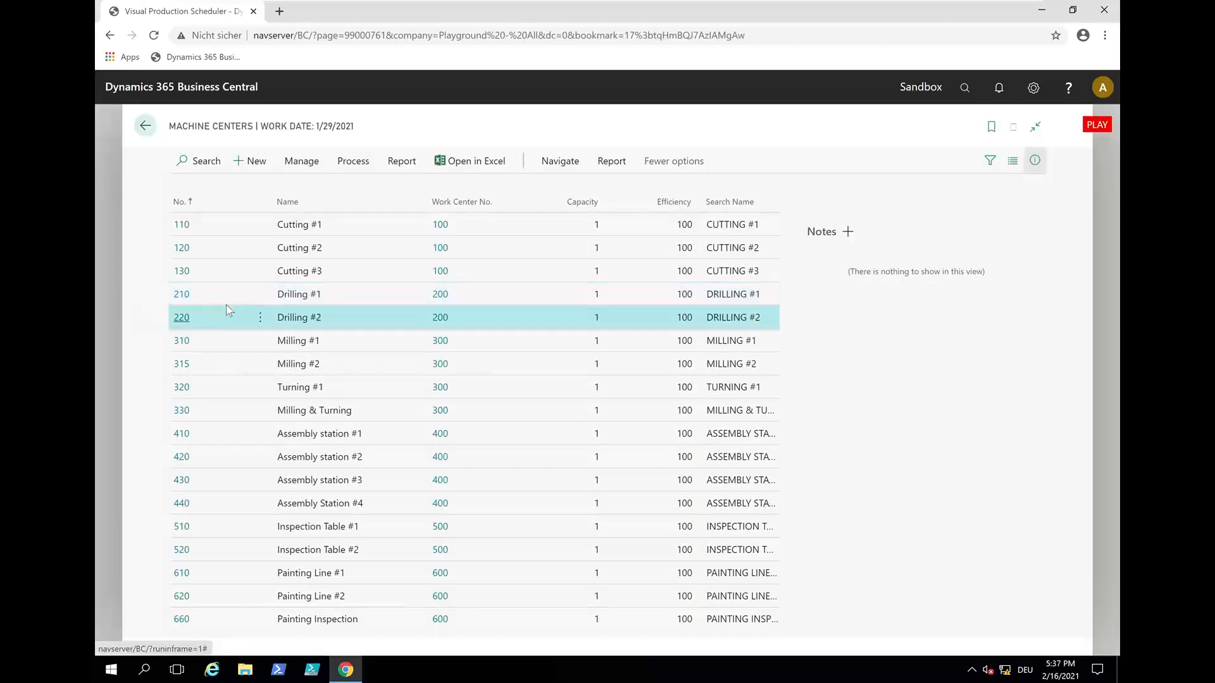
{"action": "left_click", "coordinate": [303, 162]}
{"action": "left_click", "coordinate": [353, 162]}
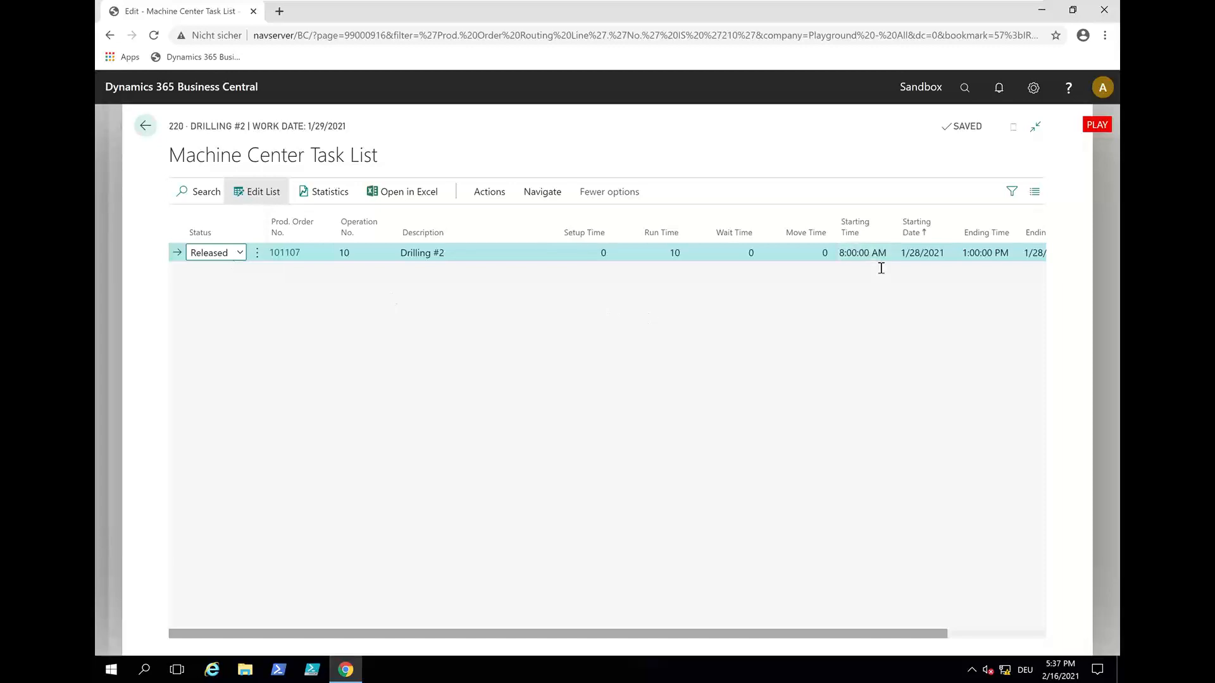
{"action": "left_click", "coordinate": [851, 257]}
{"action": "key", "text": "shift+Tab"}
{"action": "key", "text": "shift+Tab"}
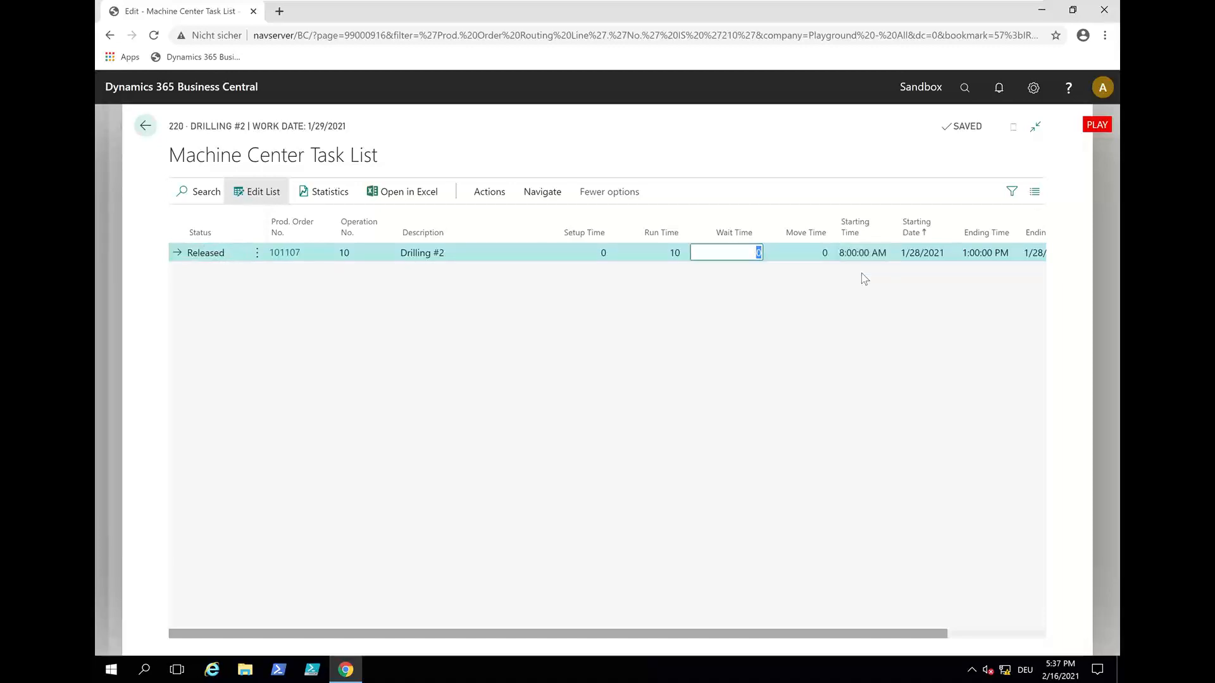
{"action": "key", "text": "Tab"}
{"action": "key", "text": "Tab"}
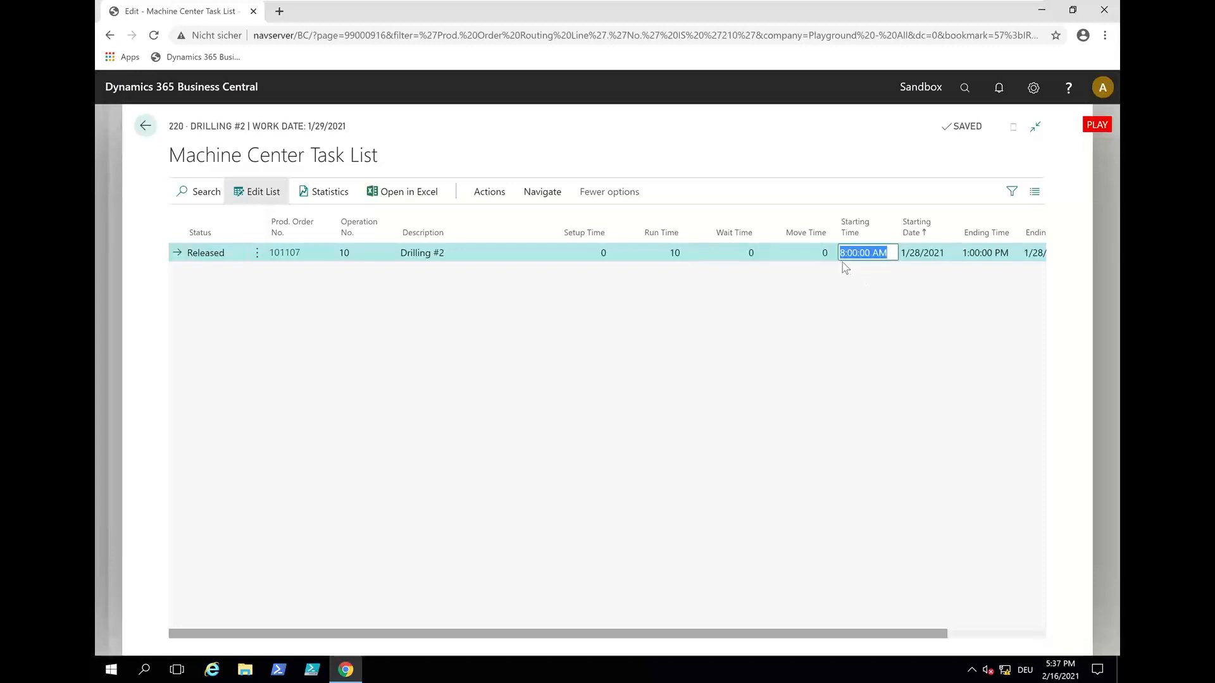
{"action": "left_click", "coordinate": [843, 254]}
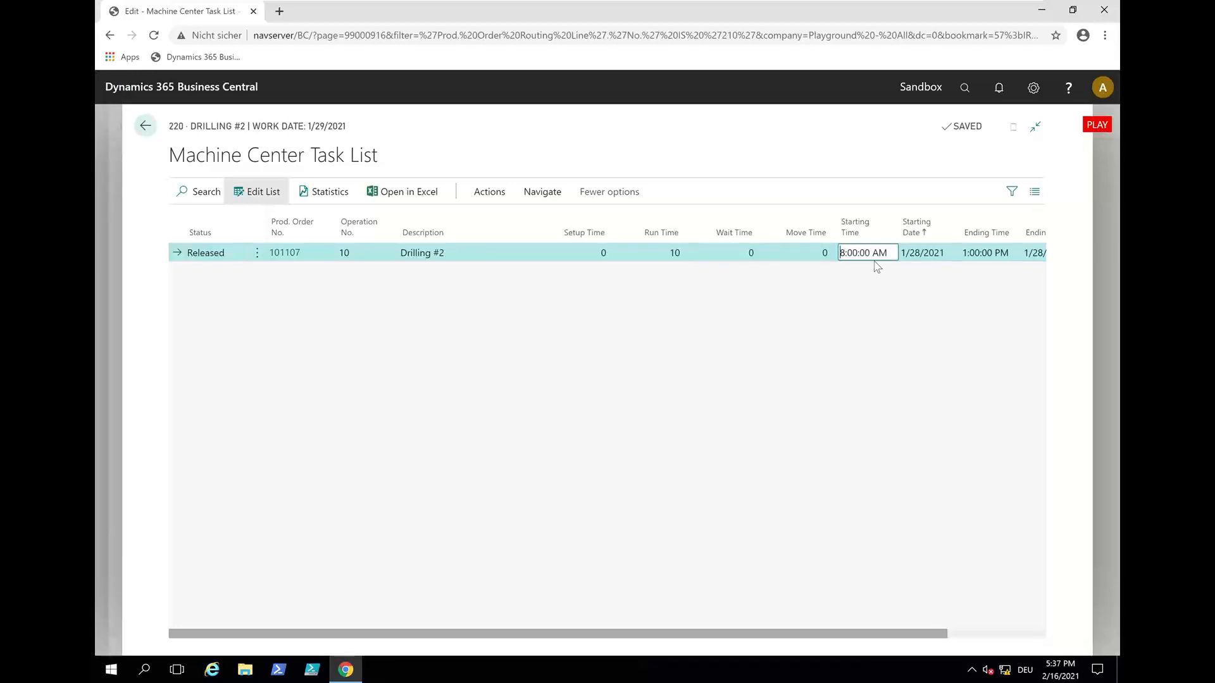
{"action": "type", "text": "10"}
{"action": "key", "text": "Tab"}
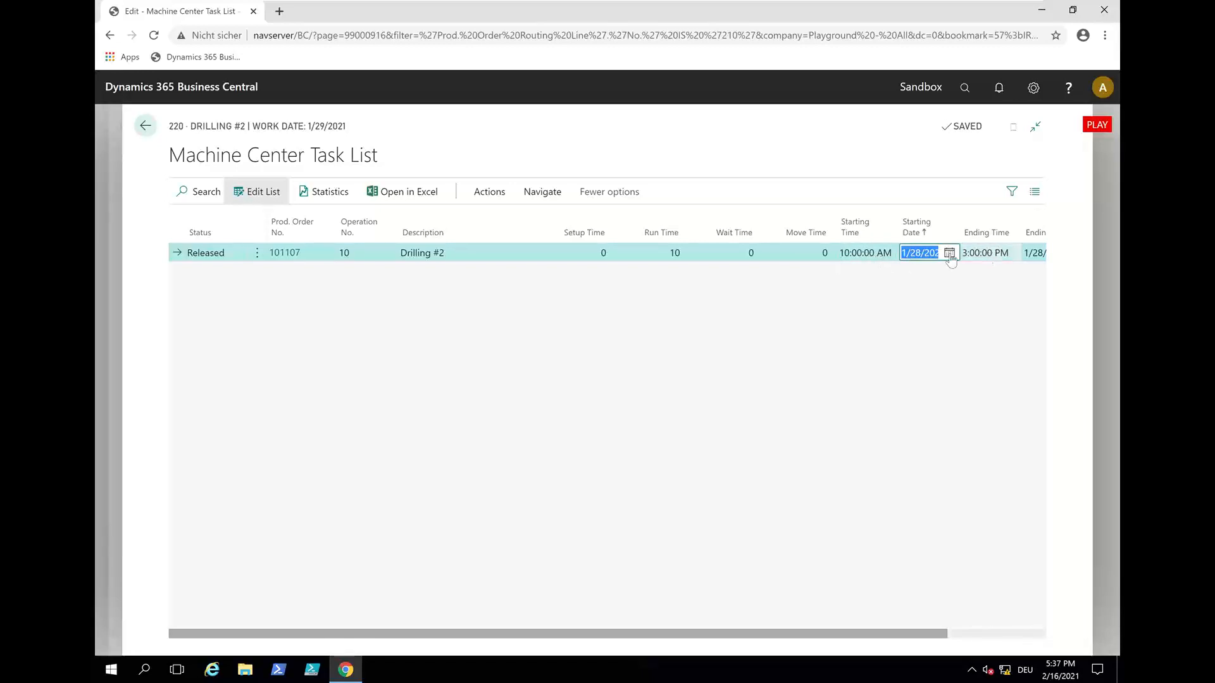
Return to the Visual Production Scheduler, reload its data without saving the pending changes, and inspect operation 10 on Drilling #2
{"action": "left_click", "coordinate": [145, 125]}
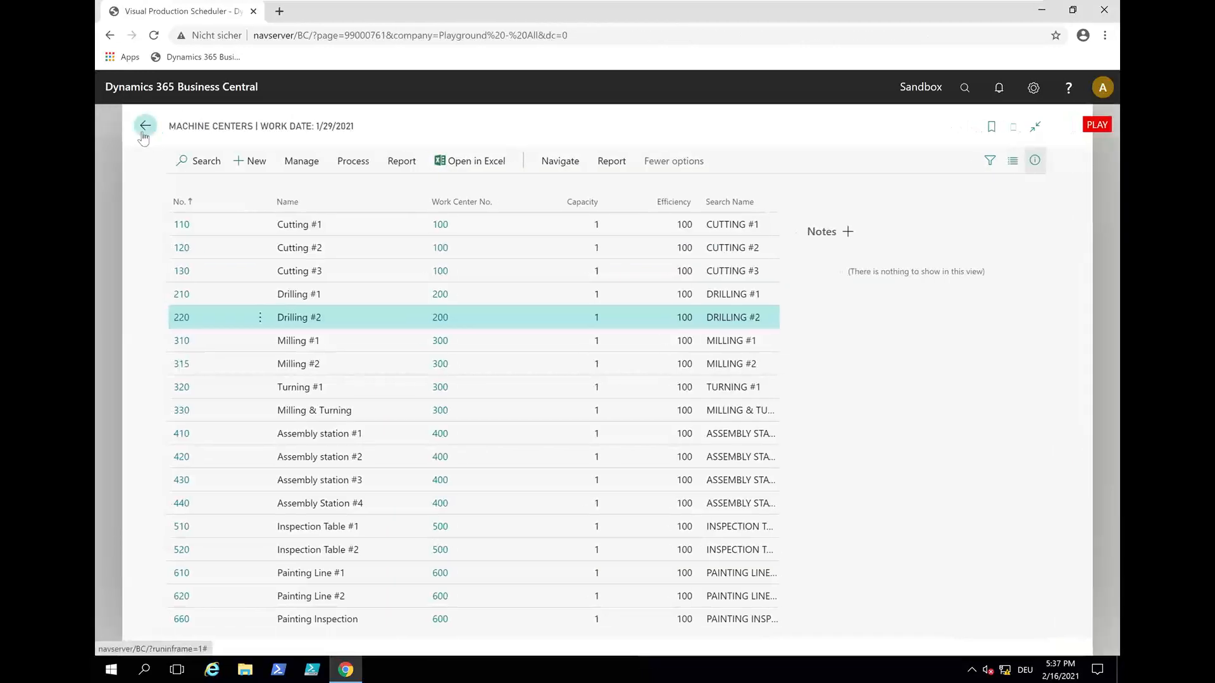
{"action": "left_click", "coordinate": [144, 125]}
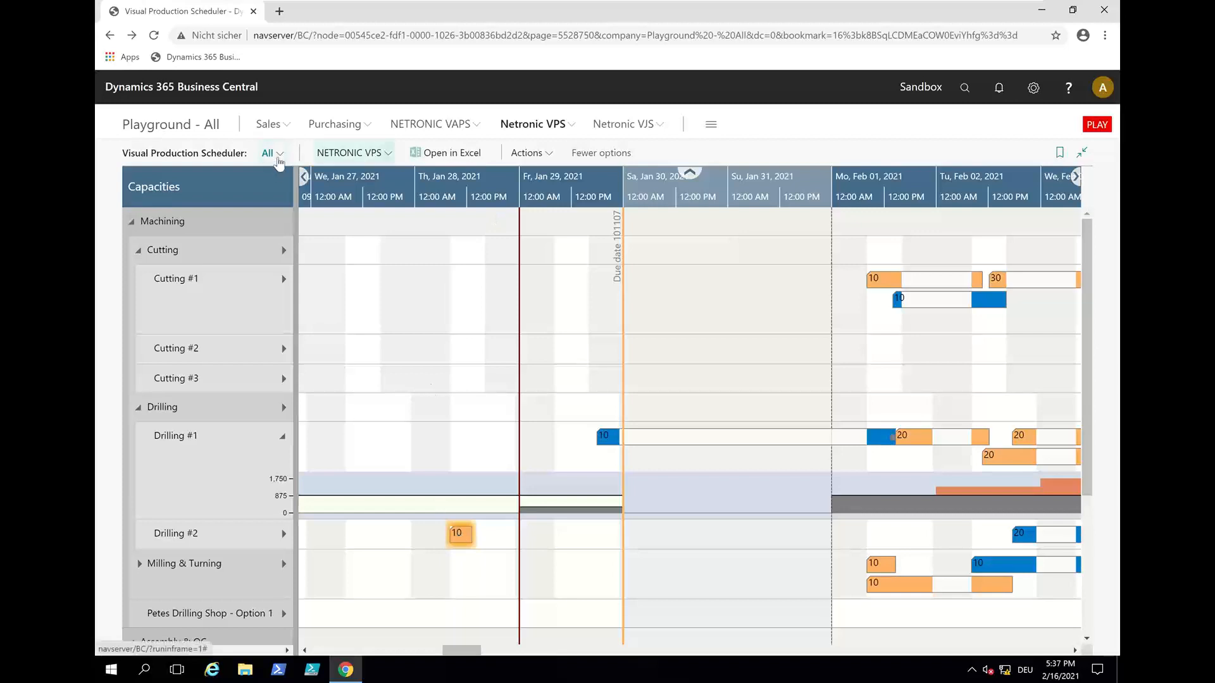
{"action": "left_click", "coordinate": [358, 153]}
{"action": "left_click", "coordinate": [375, 177]}
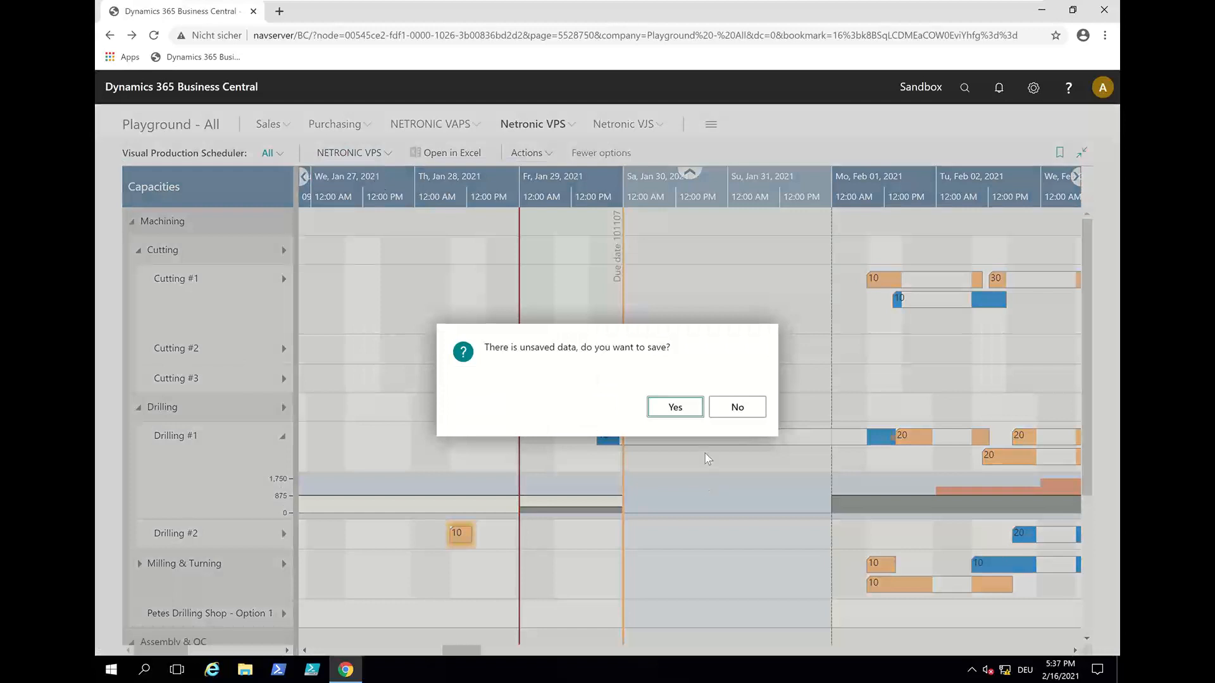
{"action": "left_click", "coordinate": [723, 419]}
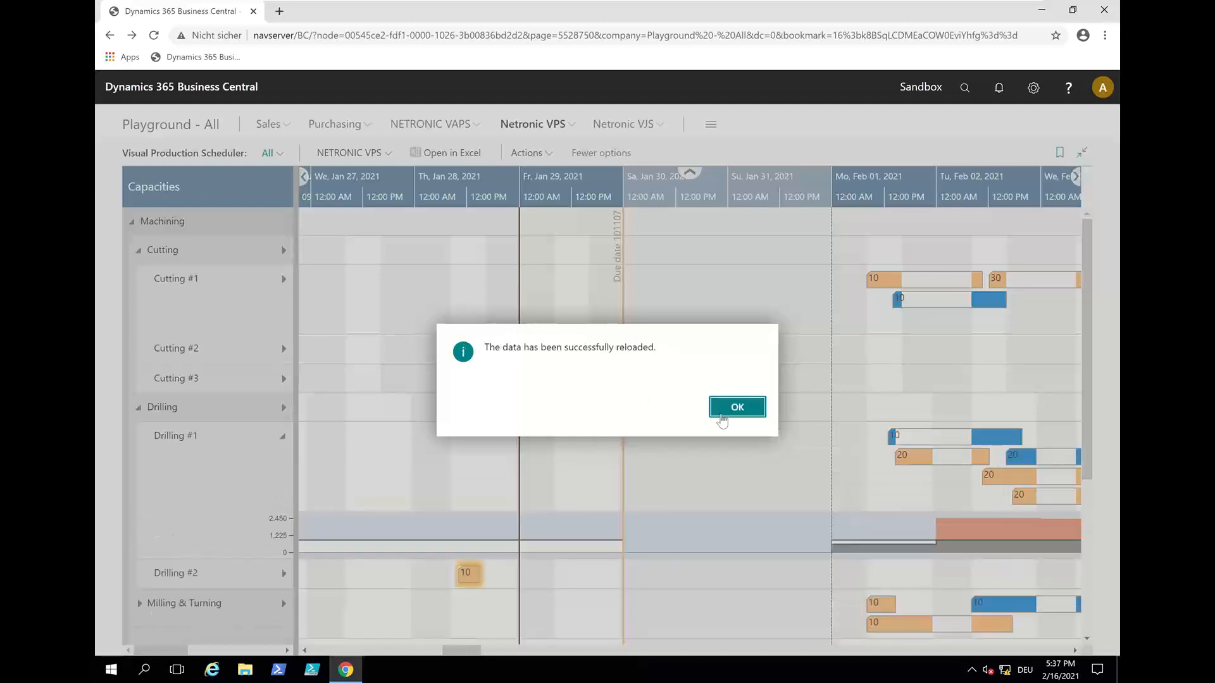
{"action": "left_click", "coordinate": [722, 414]}
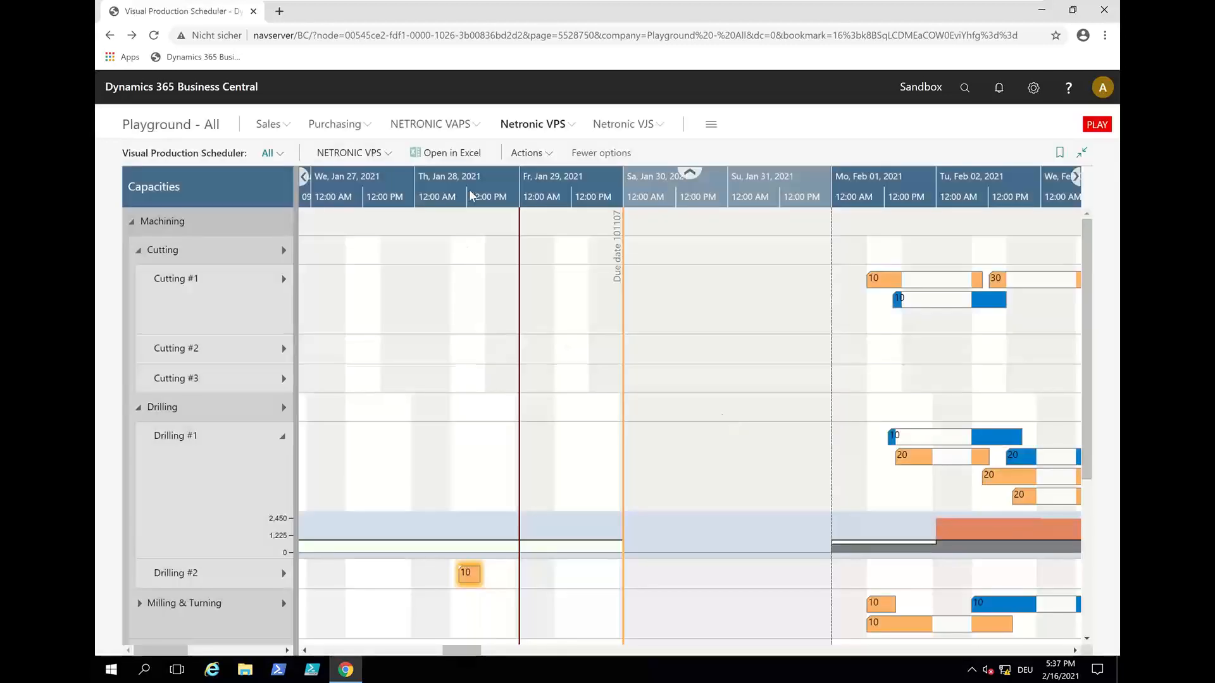
{"action": "scroll", "coordinate": [472, 196], "scroll_direction": "up", "scroll_amount": 3}
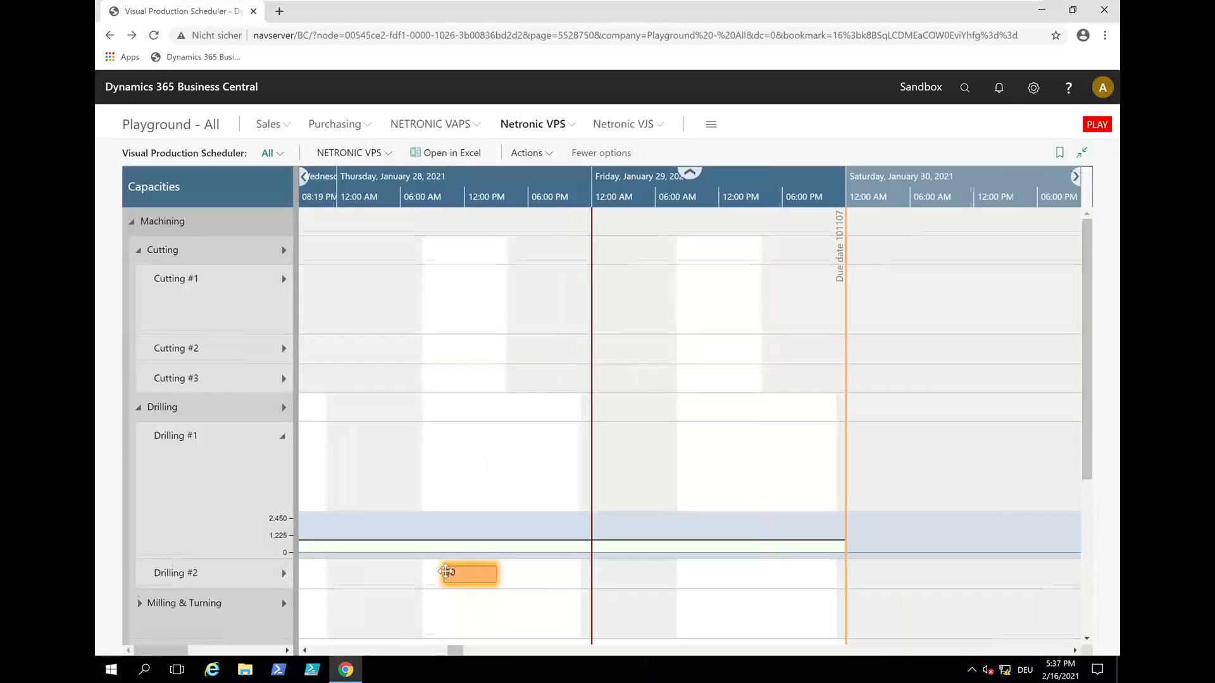
{"action": "left_click", "coordinate": [453, 574]}
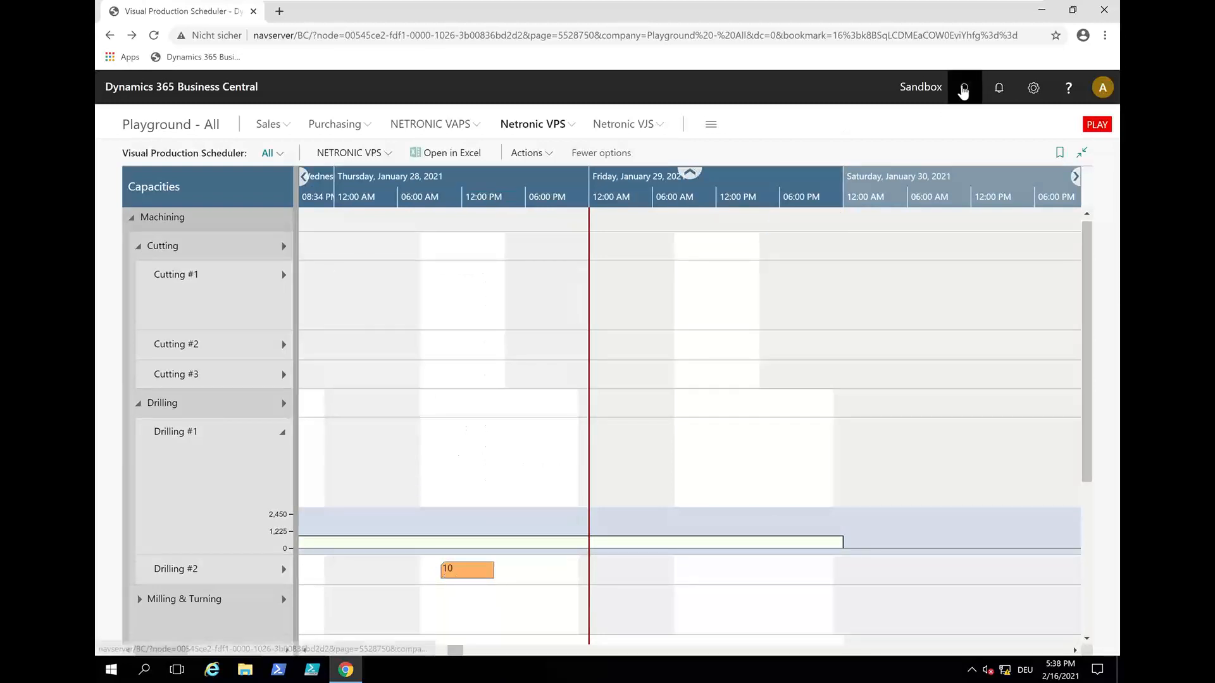
Search for "machine center" and open the Machine Centers list again
{"action": "left_click", "coordinate": [963, 89]}
{"action": "type", "text": "machine cent"}
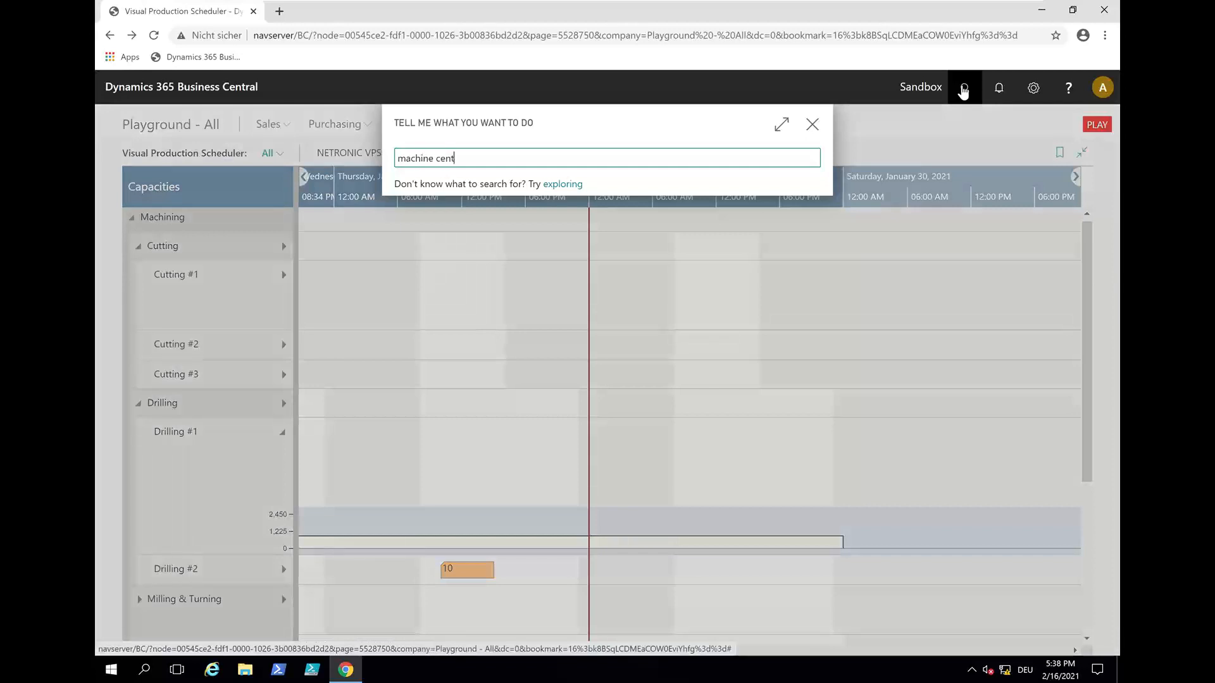
{"action": "type", "text": "er"}
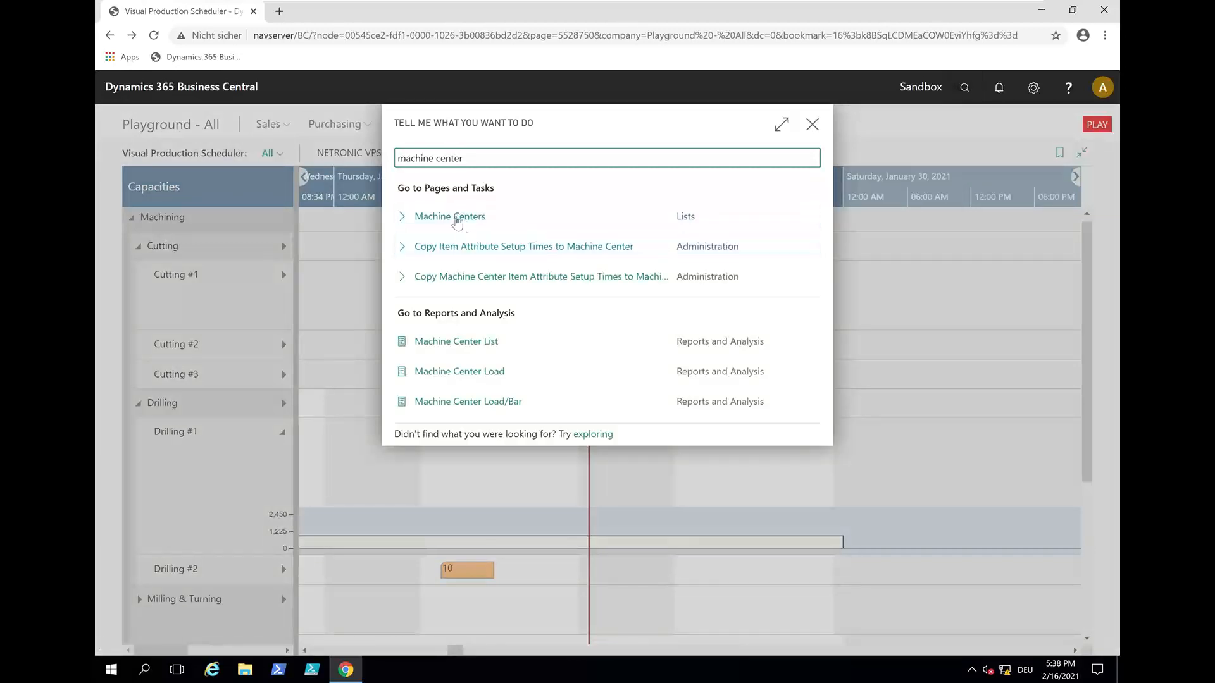
{"action": "left_click", "coordinate": [454, 217]}
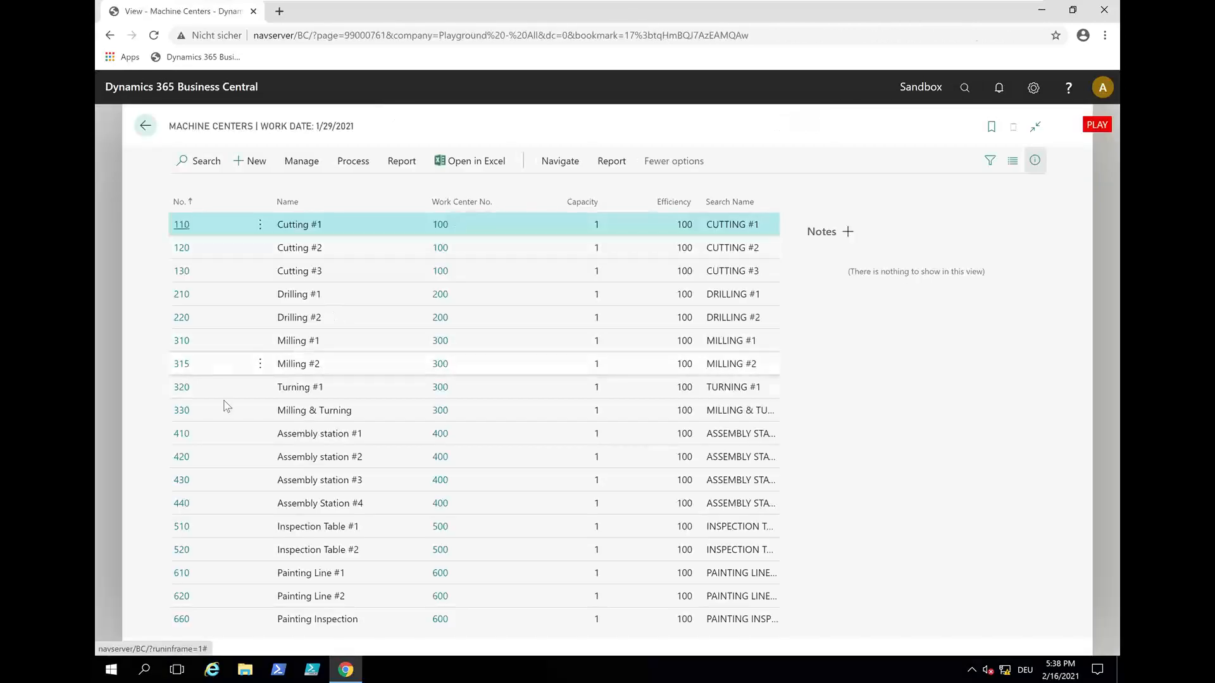
Open the task list of machine center Drilling #2
{"action": "left_click", "coordinate": [216, 318]}
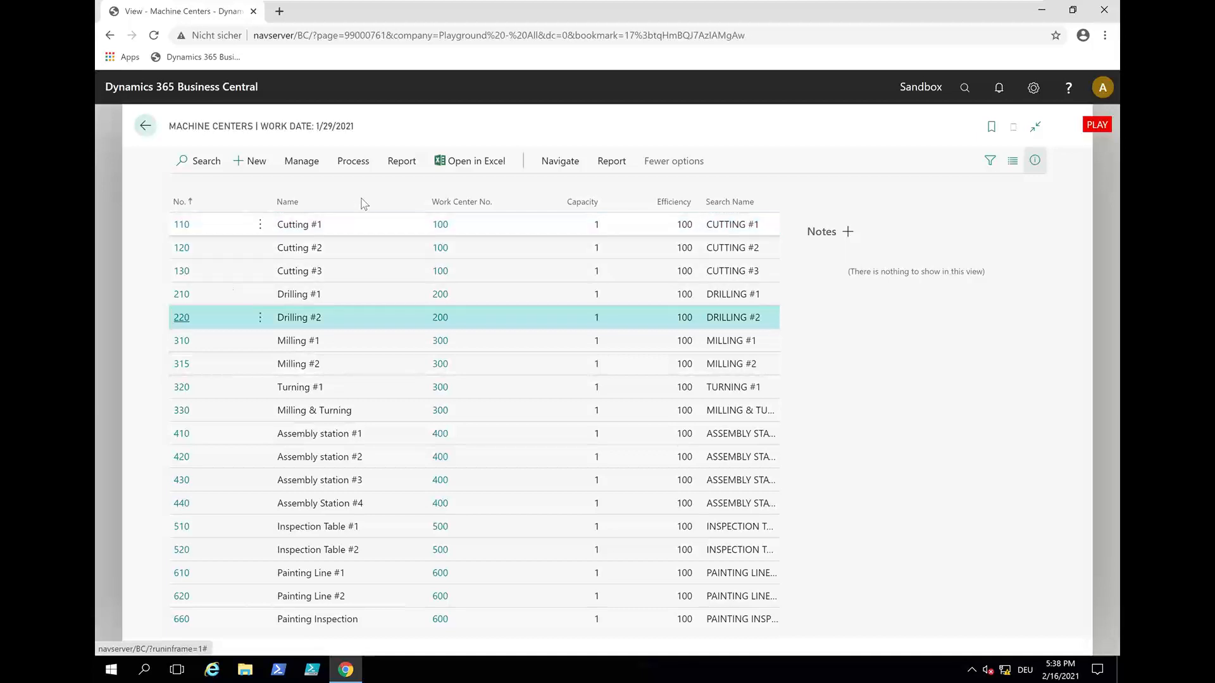
{"action": "left_click", "coordinate": [352, 164]}
{"action": "left_click", "coordinate": [417, 191]}
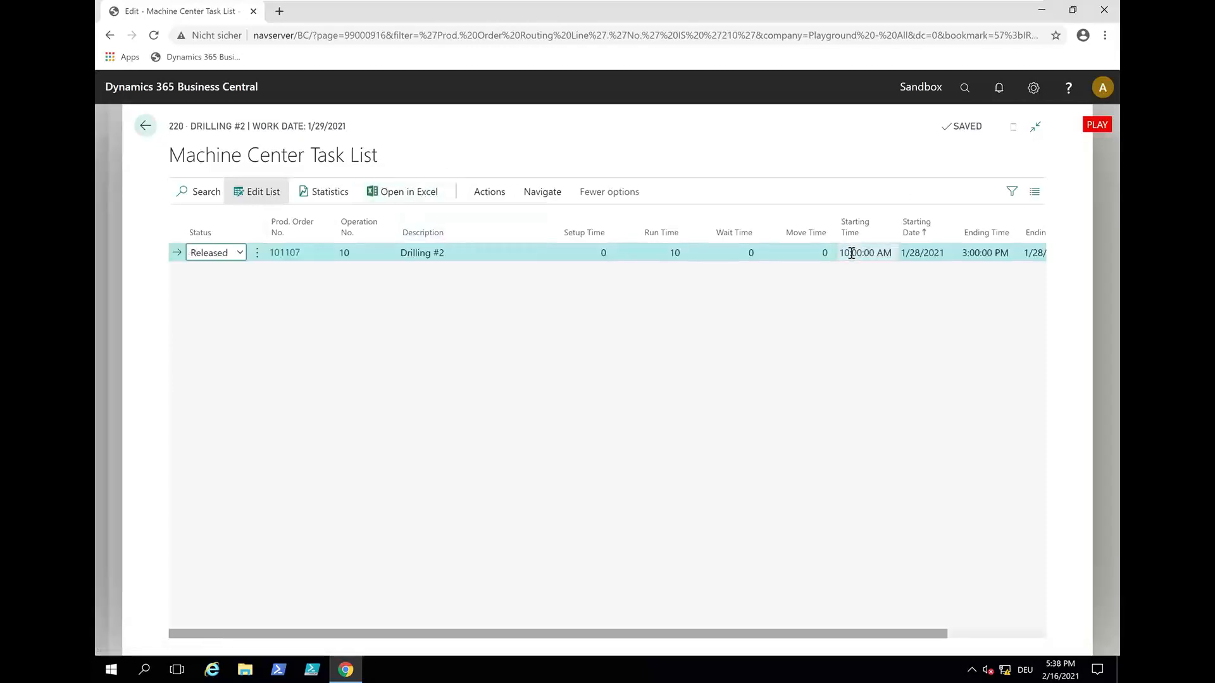
Set the starting time of released operation 10 on Drilling #2 to 11:00:00 AM
{"action": "left_click", "coordinate": [853, 253]}
{"action": "key", "text": "shift+Tab"}
{"action": "key", "text": "shift+Tab"}
{"action": "key", "text": "shift+Tab"}
{"action": "key", "text": "shift+Tab"}
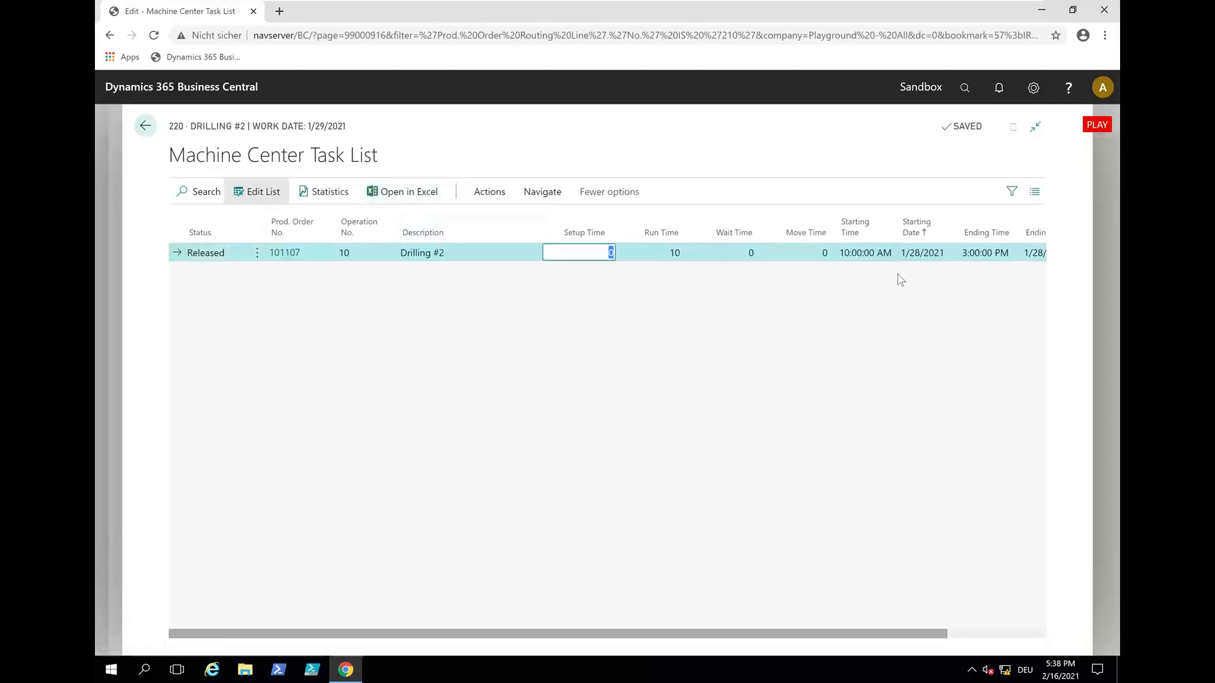
{"action": "key", "text": "Tab"}
{"action": "key", "text": "Tab"}
{"action": "key", "text": "Tab"}
{"action": "key", "text": "Tab"}
{"action": "key", "text": "Tab"}
{"action": "key", "text": "shift+Tab"}
{"action": "type", "text": "11"}
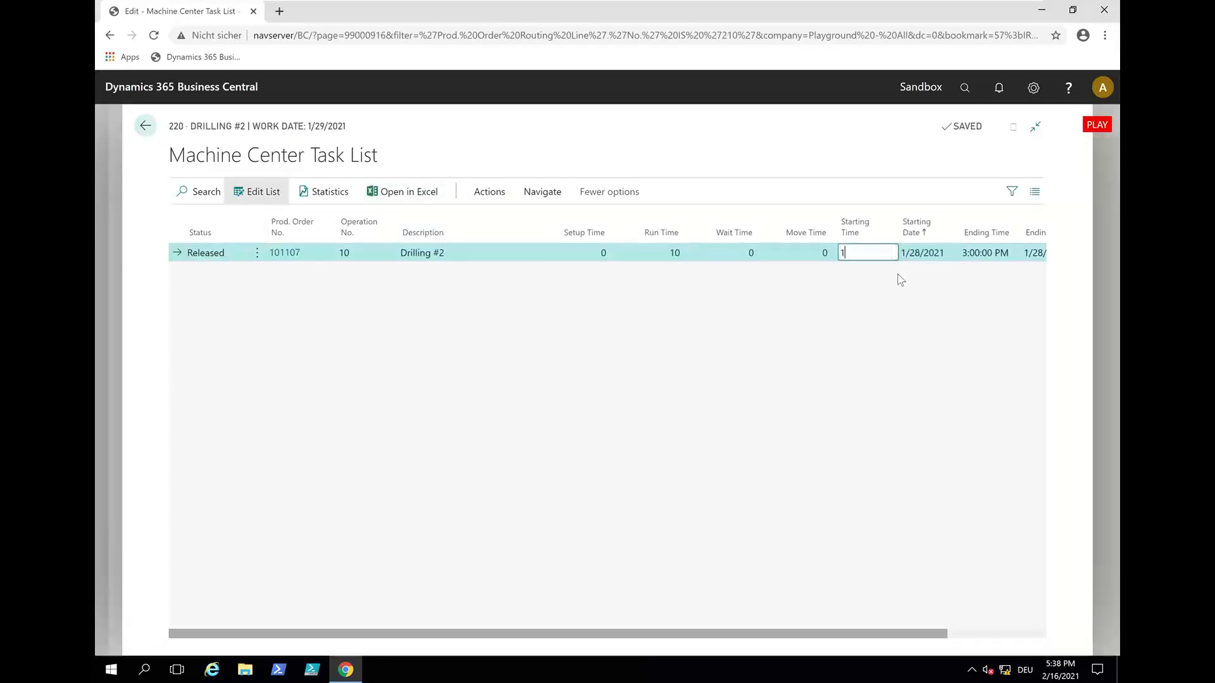
{"action": "key", "text": "Tab"}
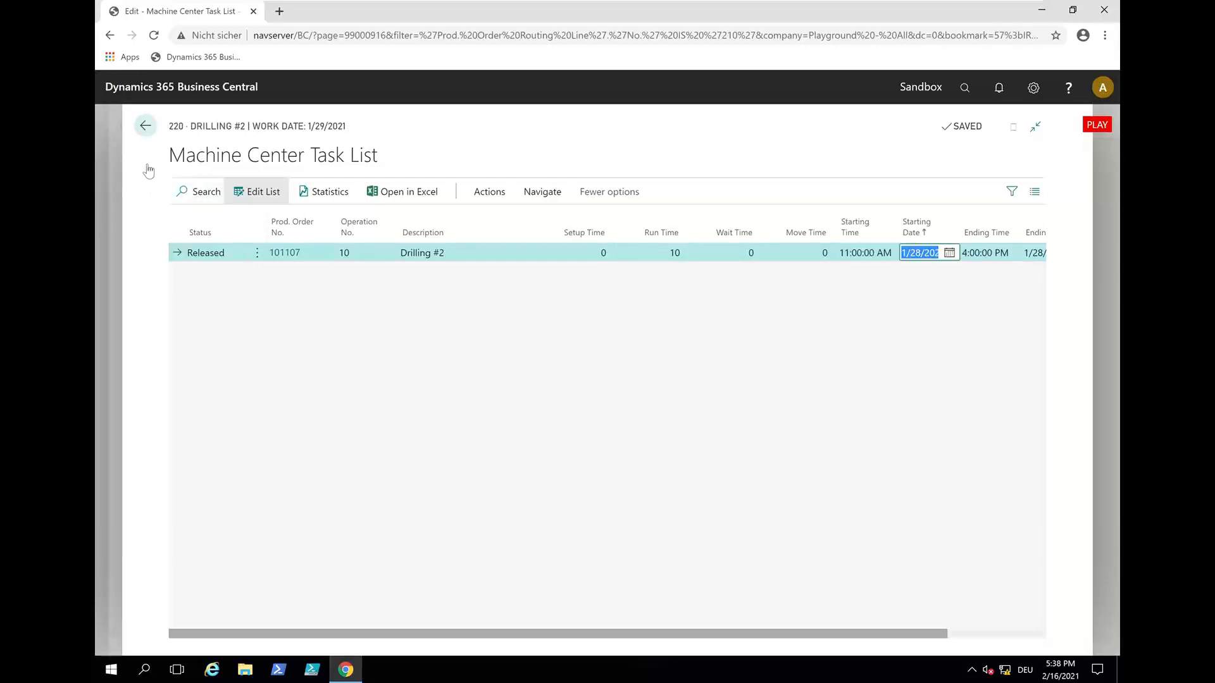
Return to the Visual Production Scheduler, reload its data, and inspect operation 10 on Drilling #2
{"action": "left_click", "coordinate": [145, 126]}
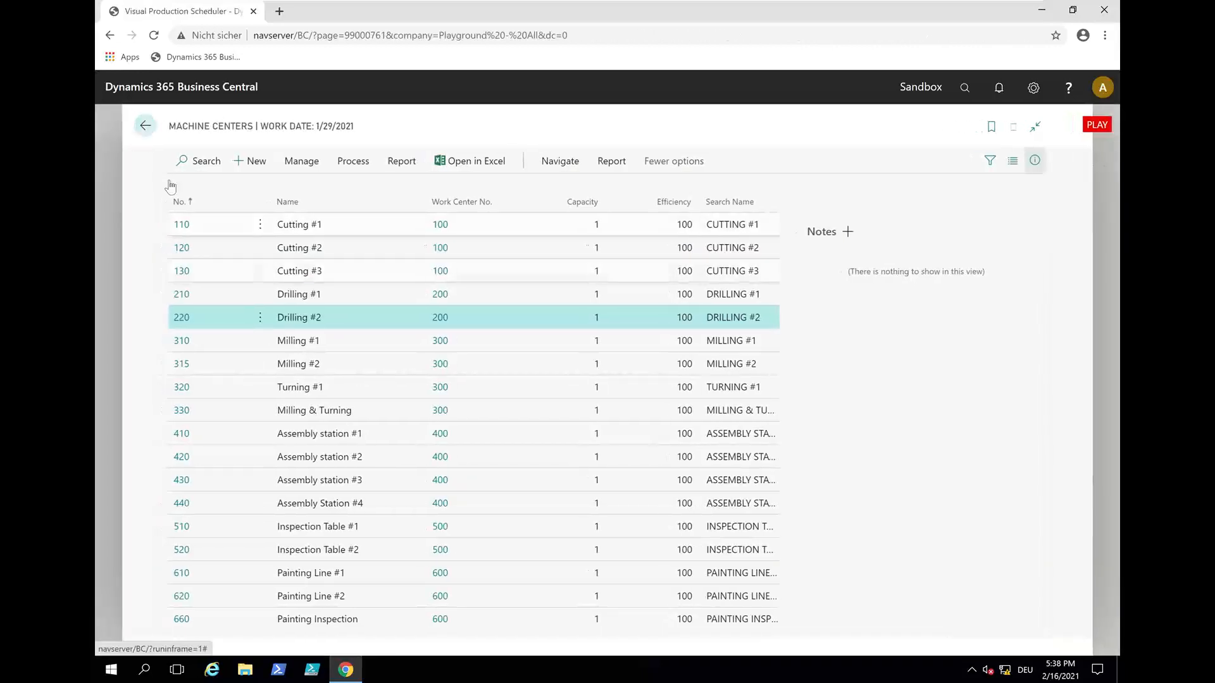
{"action": "left_click", "coordinate": [141, 129]}
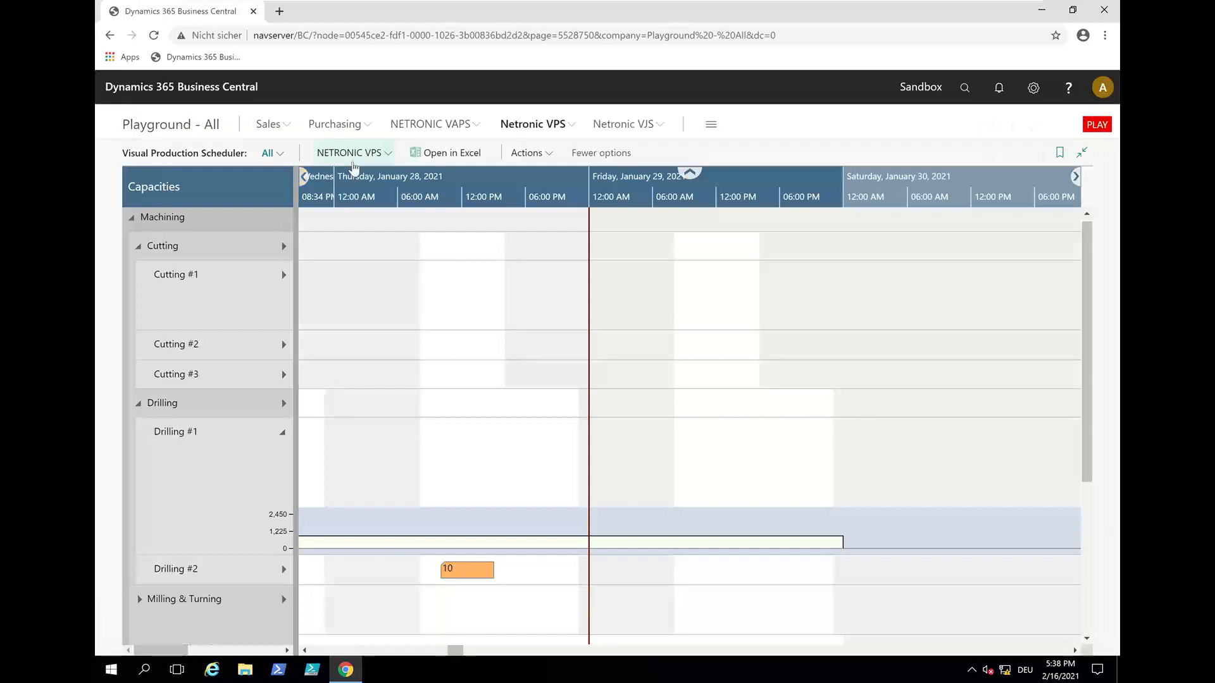
{"action": "left_click", "coordinate": [352, 153]}
{"action": "left_click", "coordinate": [356, 182]}
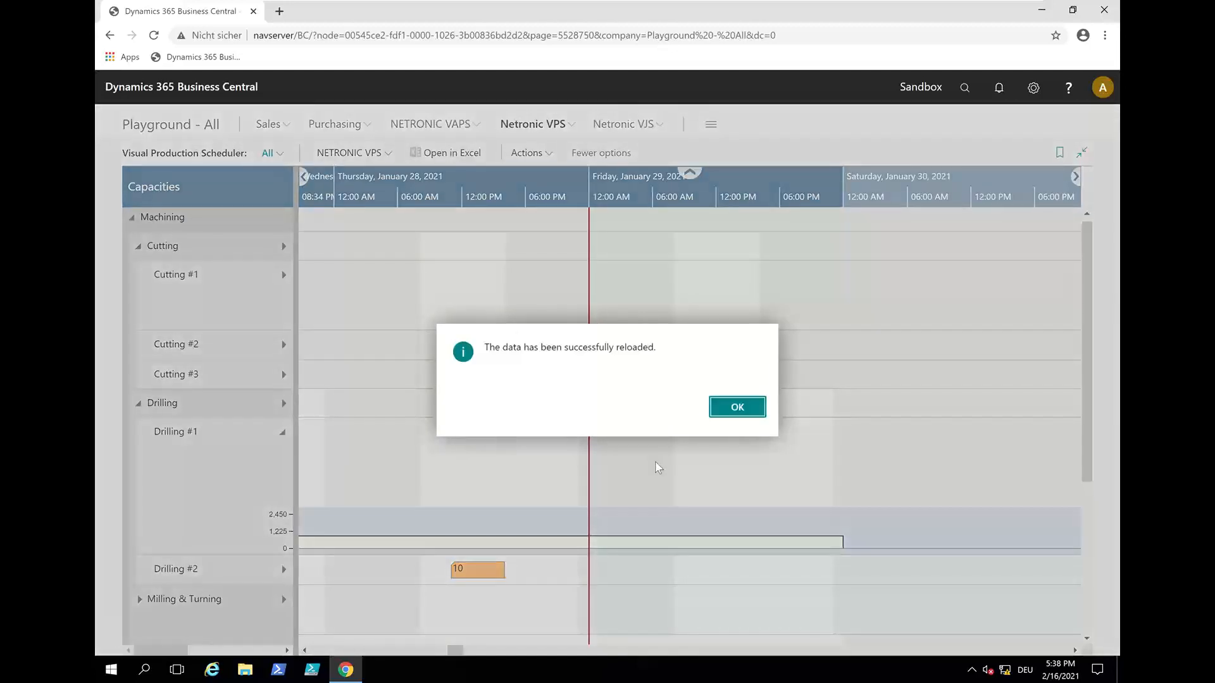
{"action": "key", "text": "Return"}
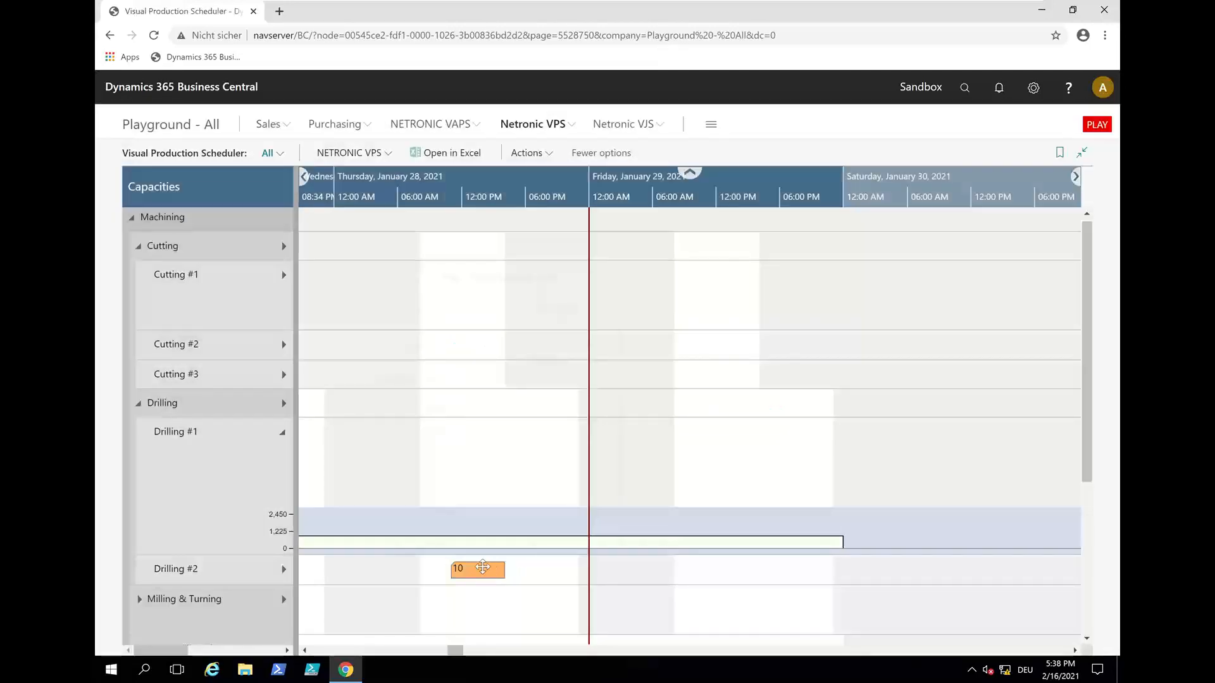
{"action": "mouse_move", "coordinate": [483, 567]}
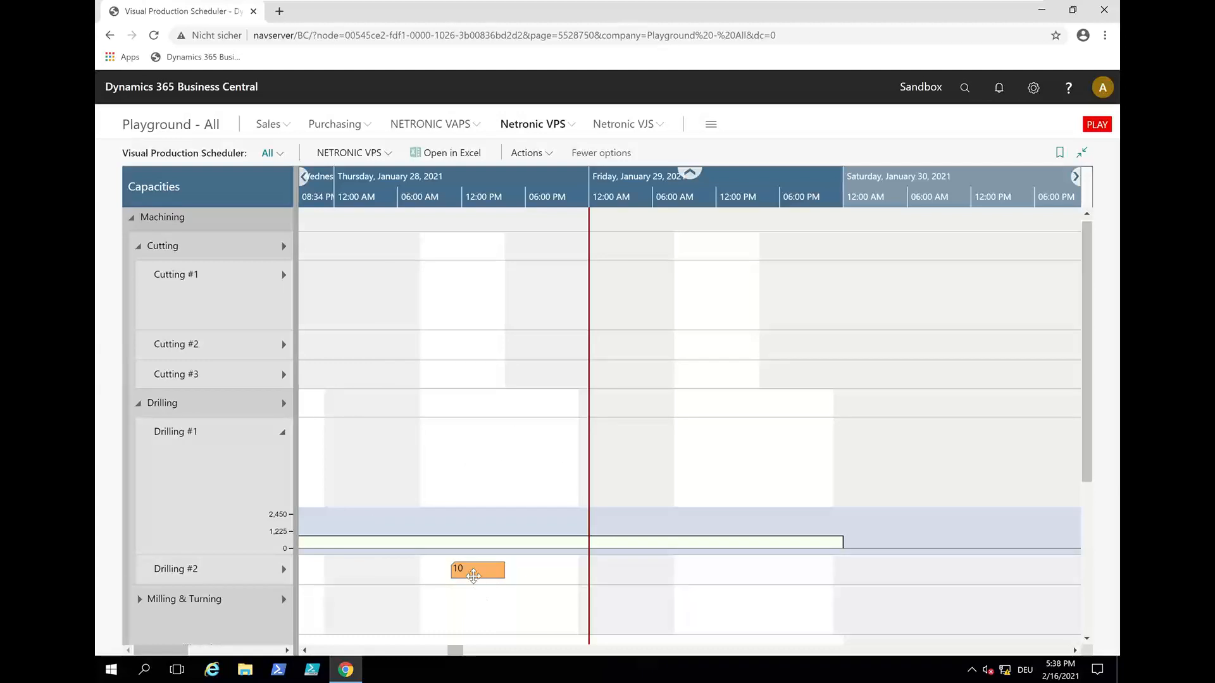
Move operation 10 on Drilling #2 to about 8:00 AM on Friday, January 29, 2021, and save the production schedule
{"action": "left_click_drag", "start_coordinate": [469, 572], "coordinate": [695, 569]}
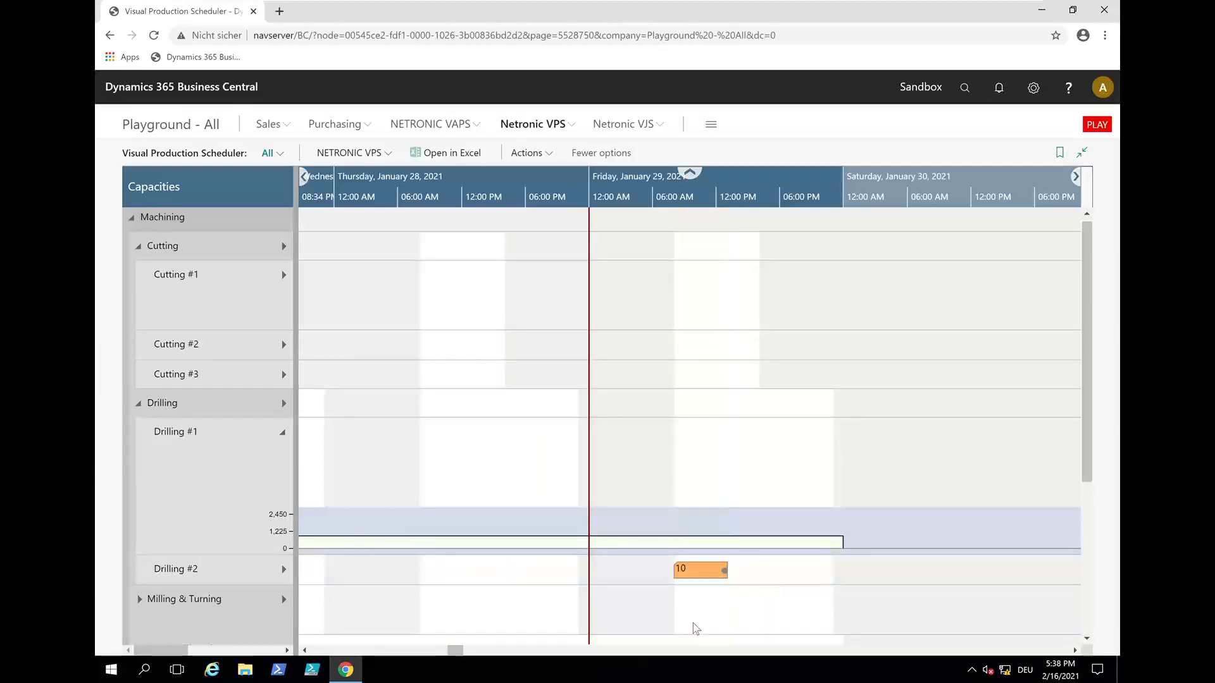
{"action": "left_click", "coordinate": [354, 153]}
{"action": "left_click", "coordinate": [358, 208]}
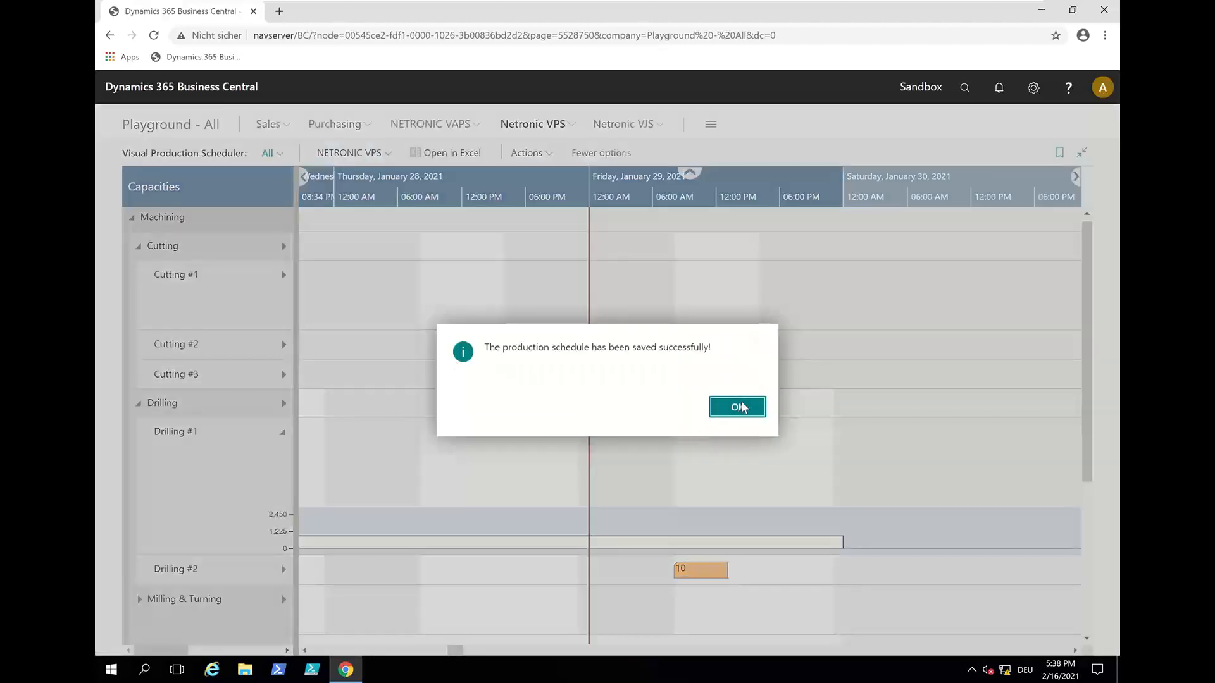
{"action": "left_click", "coordinate": [737, 407]}
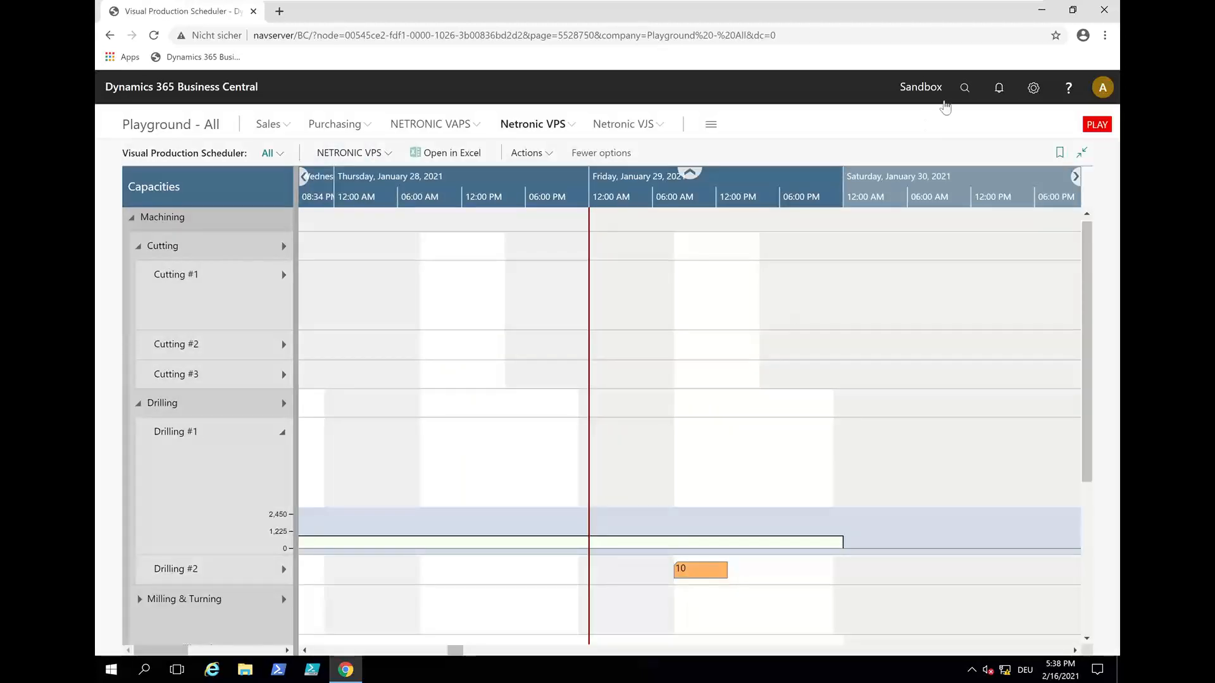
{"action": "left_click", "coordinate": [964, 94]}
{"action": "type", "text": "machine center"}
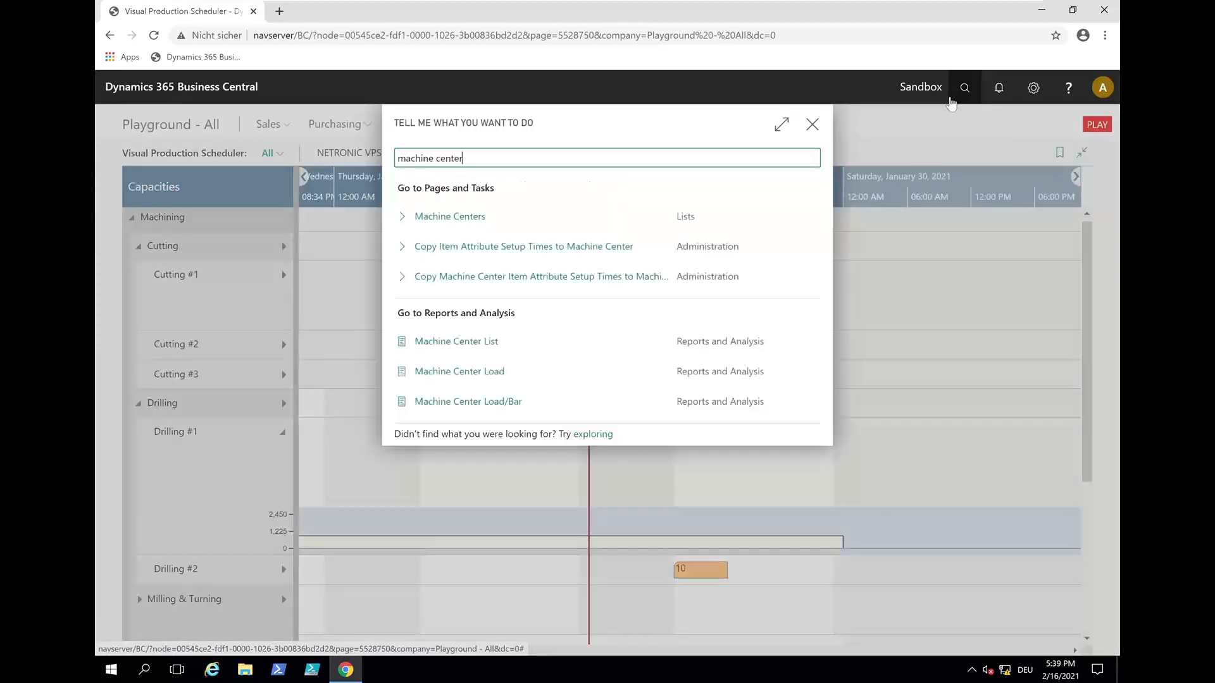
{"action": "left_click", "coordinate": [478, 345]}
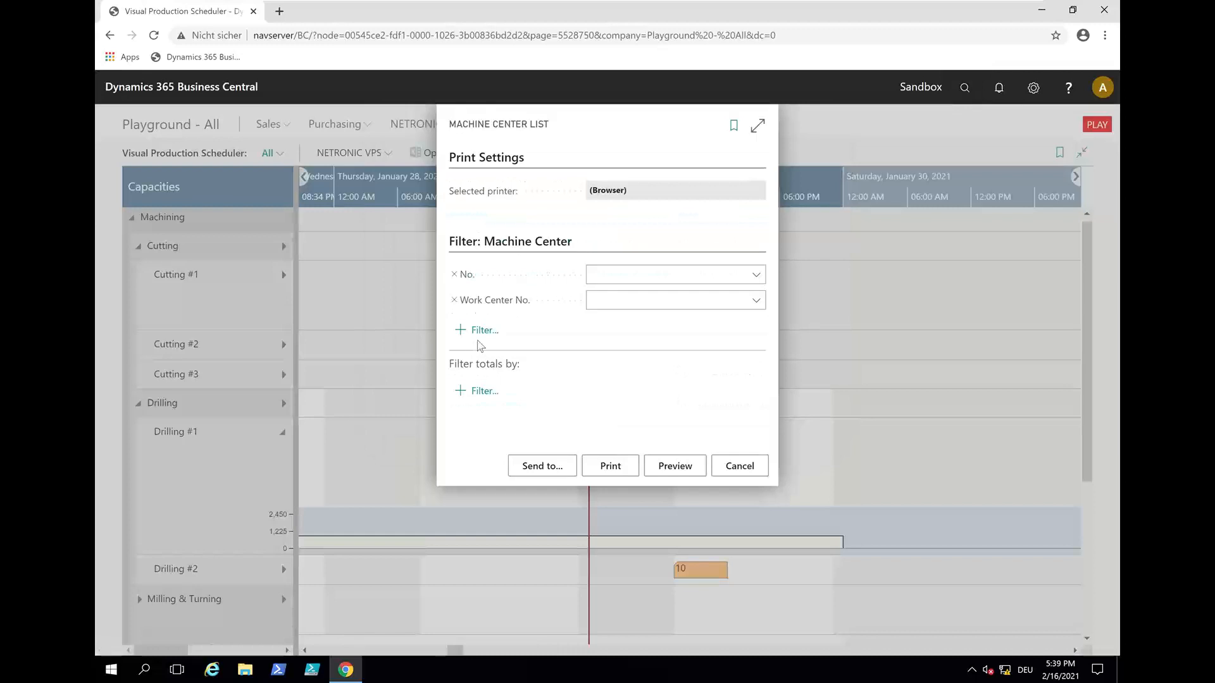
{"action": "left_click", "coordinate": [739, 478]}
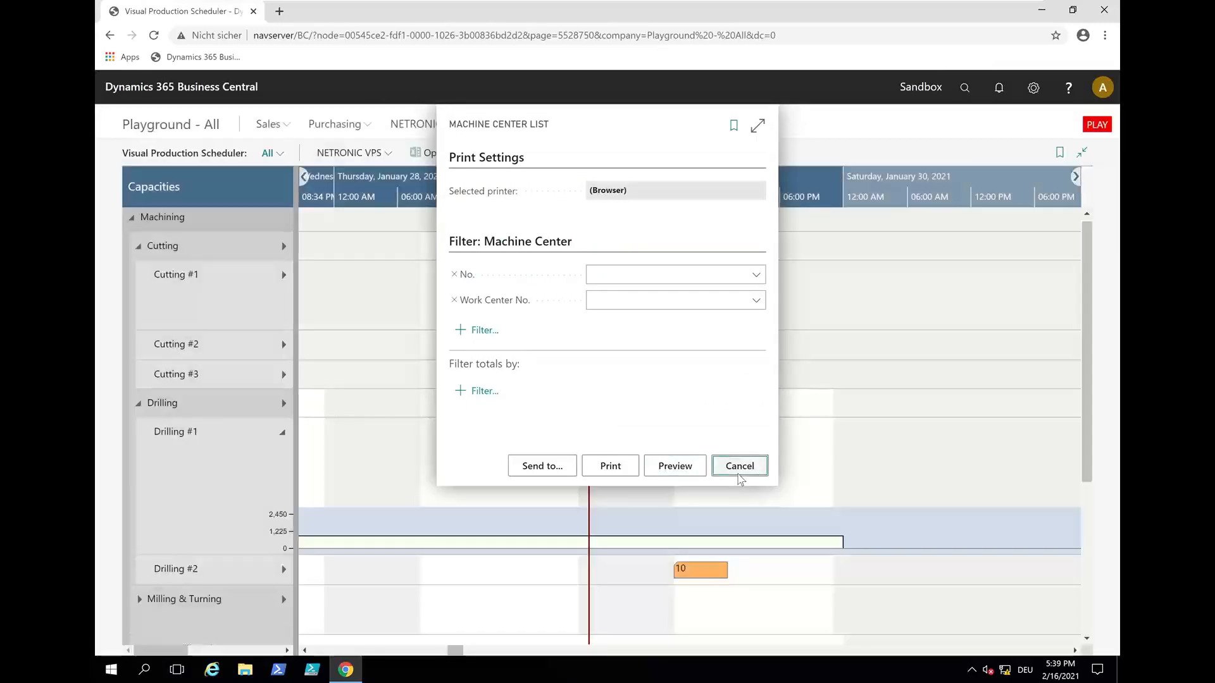
Search for "machine ce" to reach the Machine Centers list, and open the task list of Drilling #2
{"action": "left_click", "coordinate": [965, 88]}
{"action": "type", "text": "mach"}
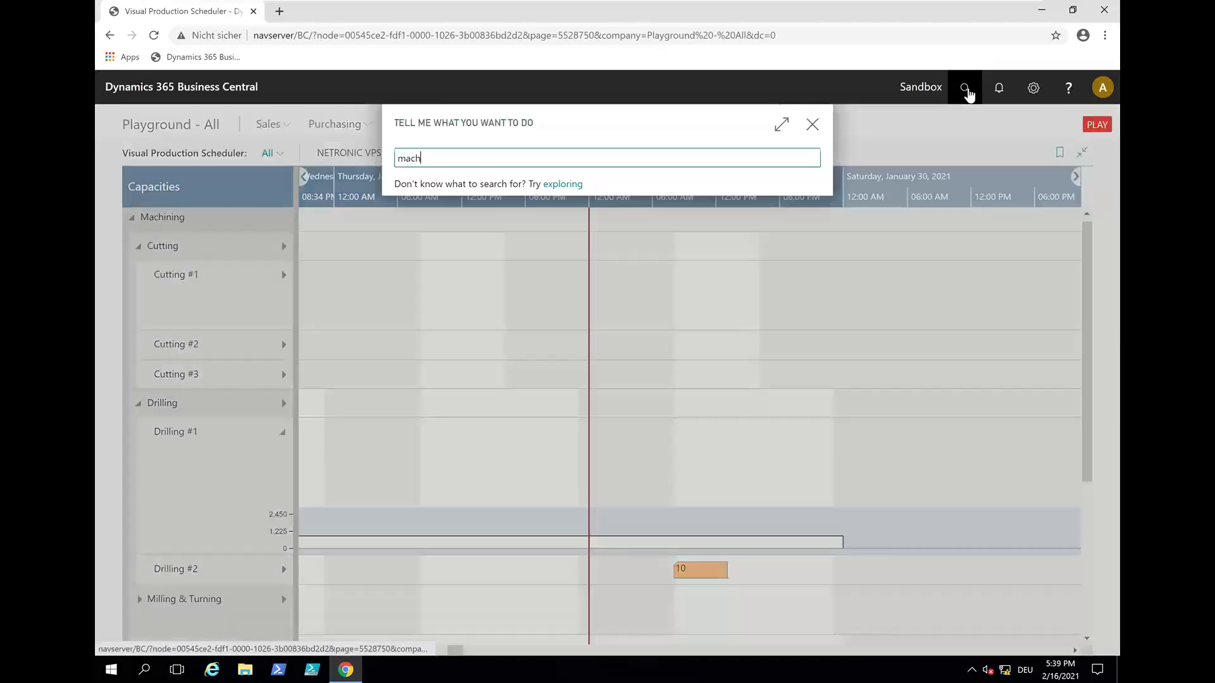
{"action": "type", "text": "ine ce"}
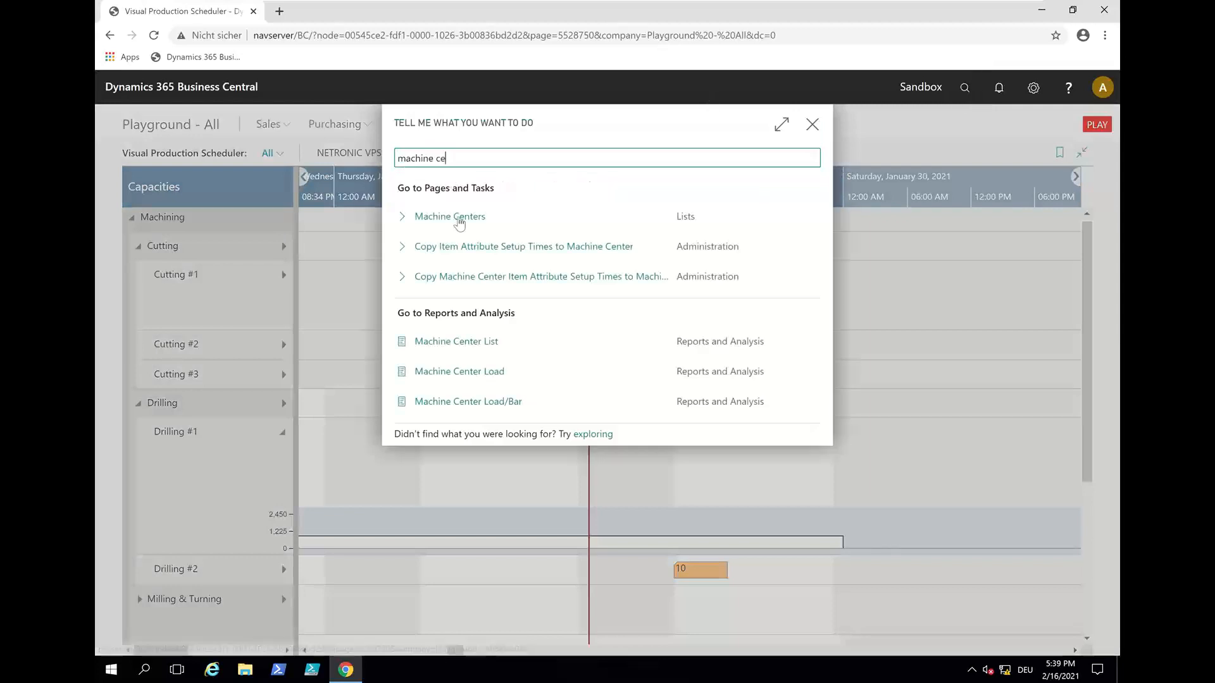
{"action": "left_click", "coordinate": [459, 219]}
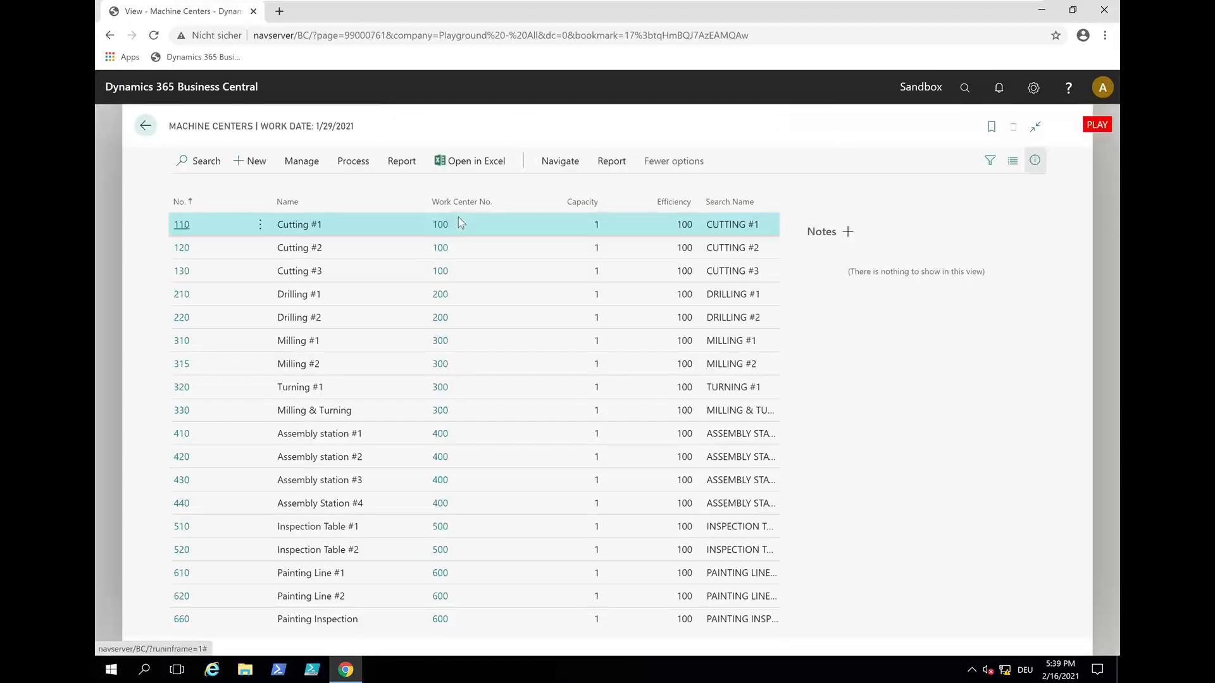
{"action": "left_click", "coordinate": [235, 320]}
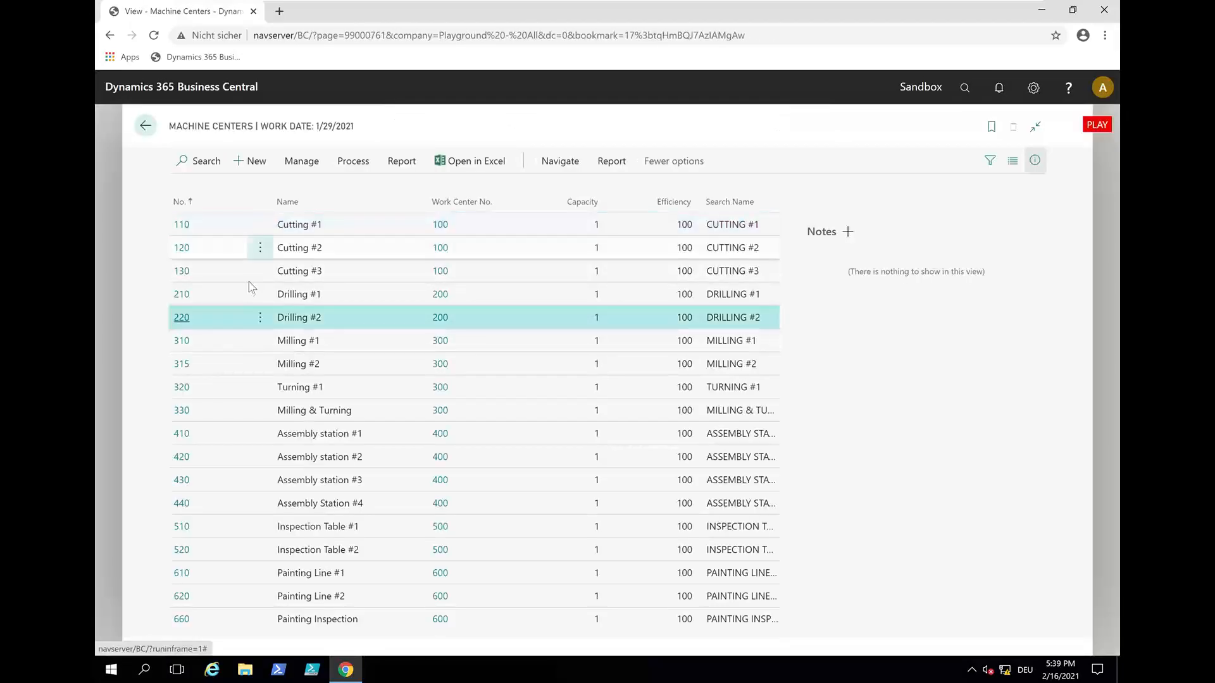
{"action": "left_click", "coordinate": [370, 163]}
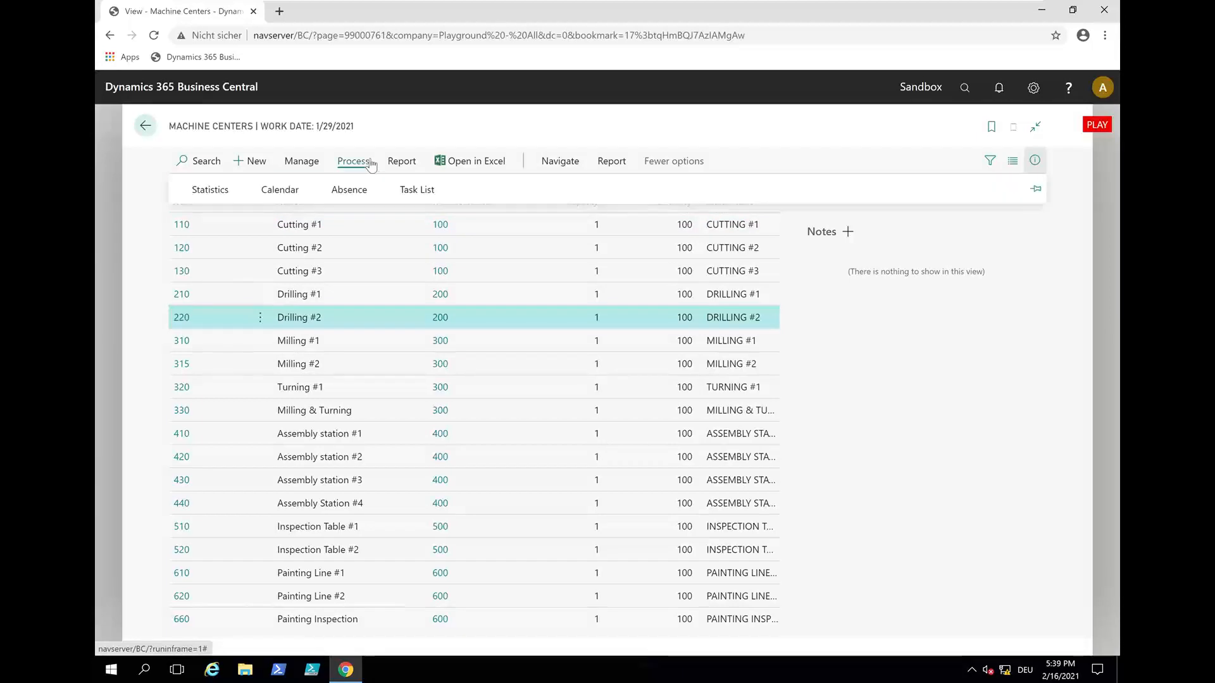
{"action": "left_click", "coordinate": [412, 191]}
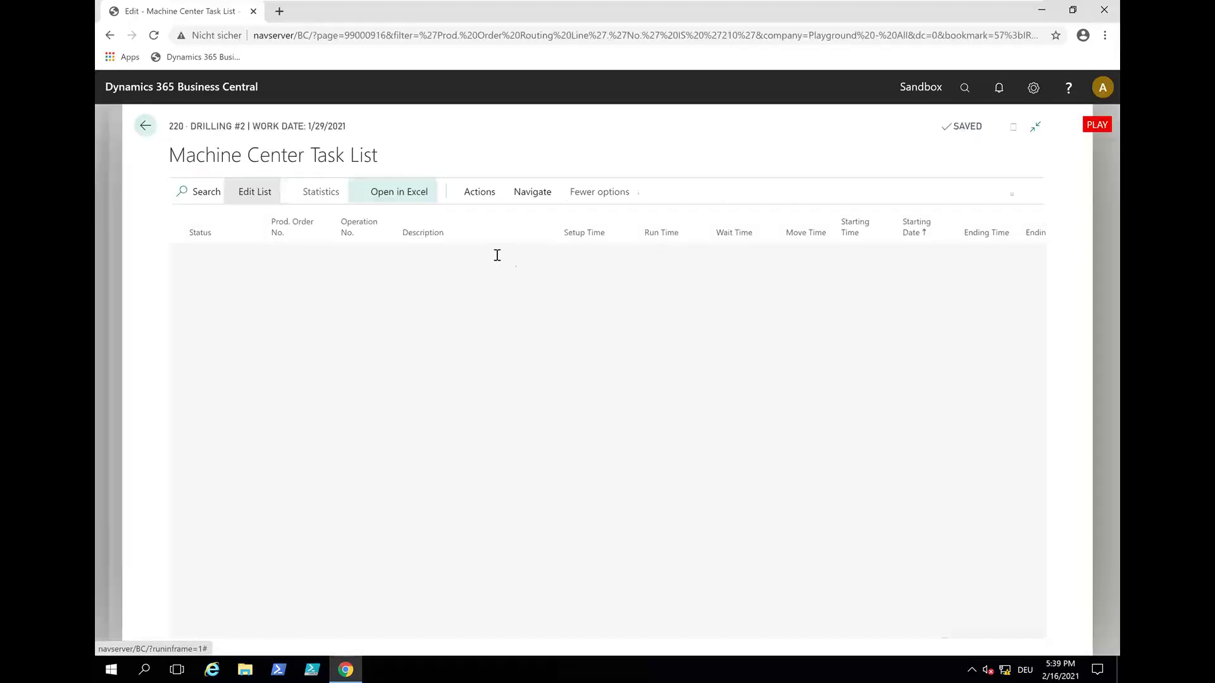
Return to the Visual Production Scheduler and examine the capacities and loads from late January to early March 2021
{"action": "left_click", "coordinate": [134, 135]}
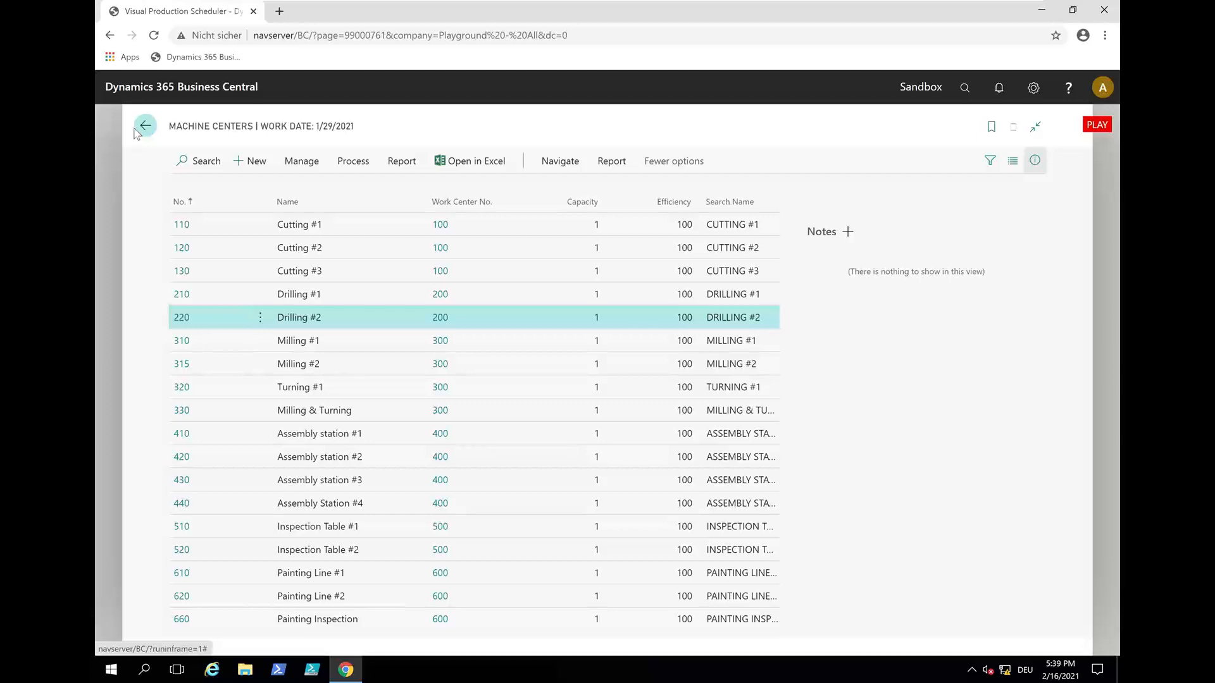
{"action": "left_click", "coordinate": [161, 130]}
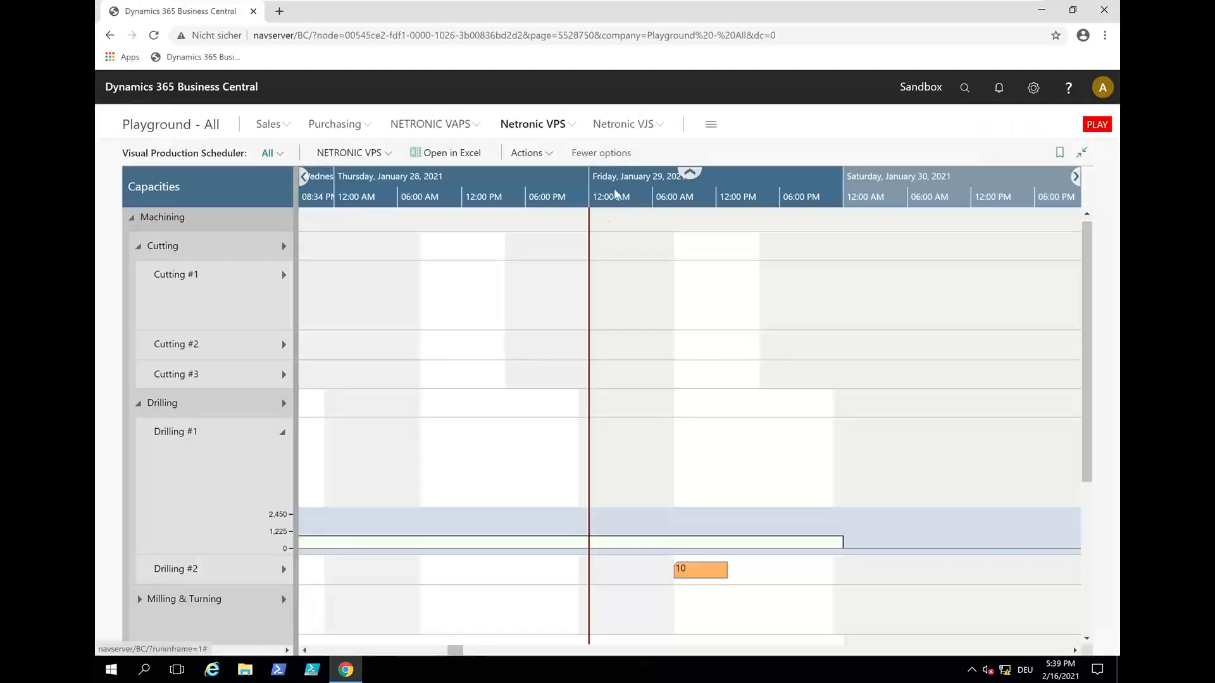
{"action": "scroll", "coordinate": [614, 193], "scroll_direction": "down", "scroll_amount": 2}
{"action": "scroll", "coordinate": [614, 193], "scroll_direction": "down", "scroll_amount": 4}
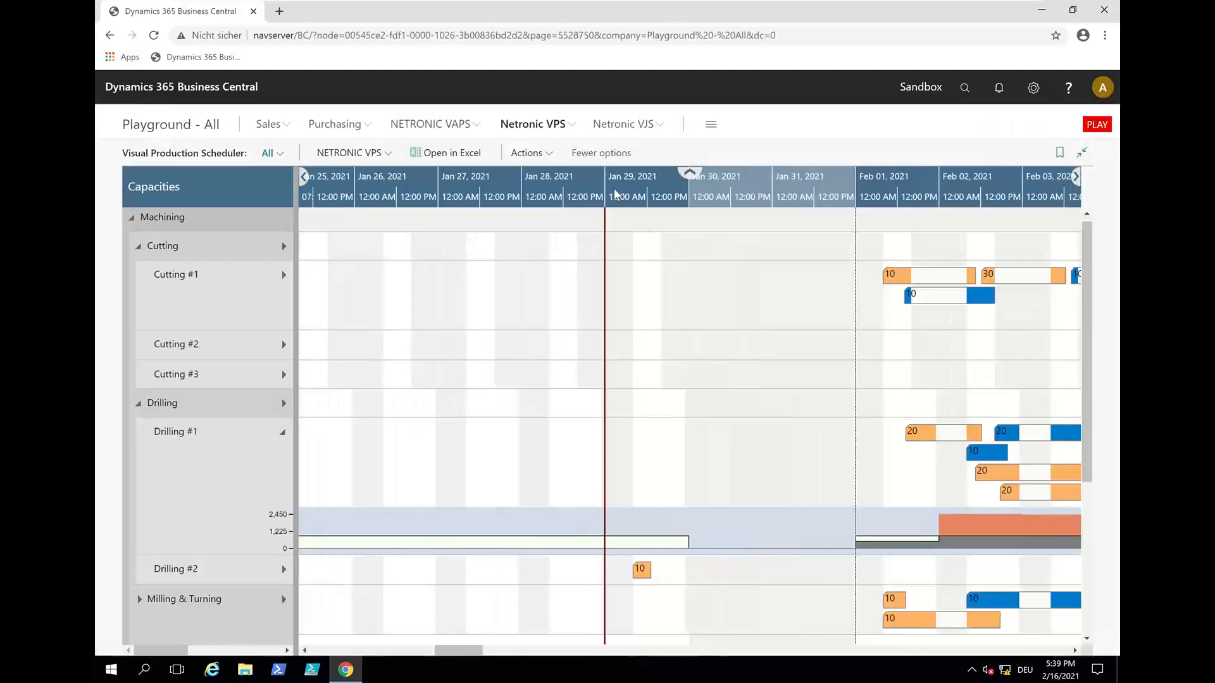
{"action": "scroll", "coordinate": [614, 193], "scroll_direction": "down", "scroll_amount": 3}
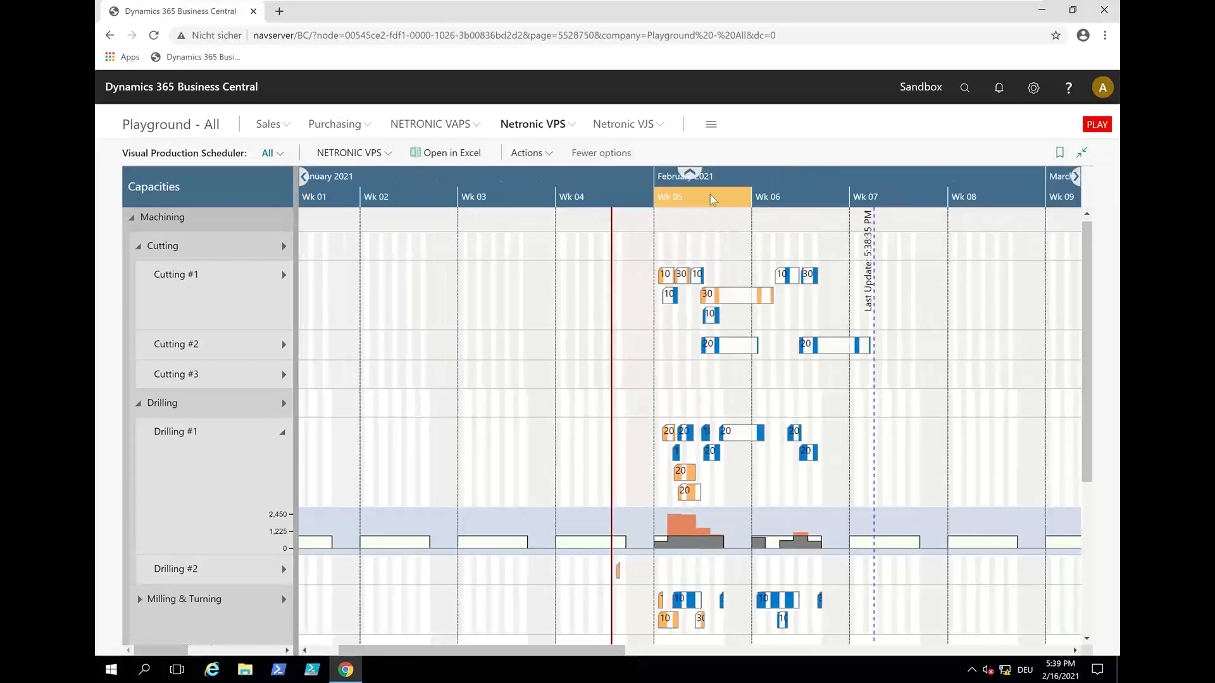
{"action": "scroll", "coordinate": [740, 188], "scroll_direction": "up", "scroll_amount": 2}
{"action": "left_click_drag", "start_coordinate": [716, 192], "coordinate": [364, 199]}
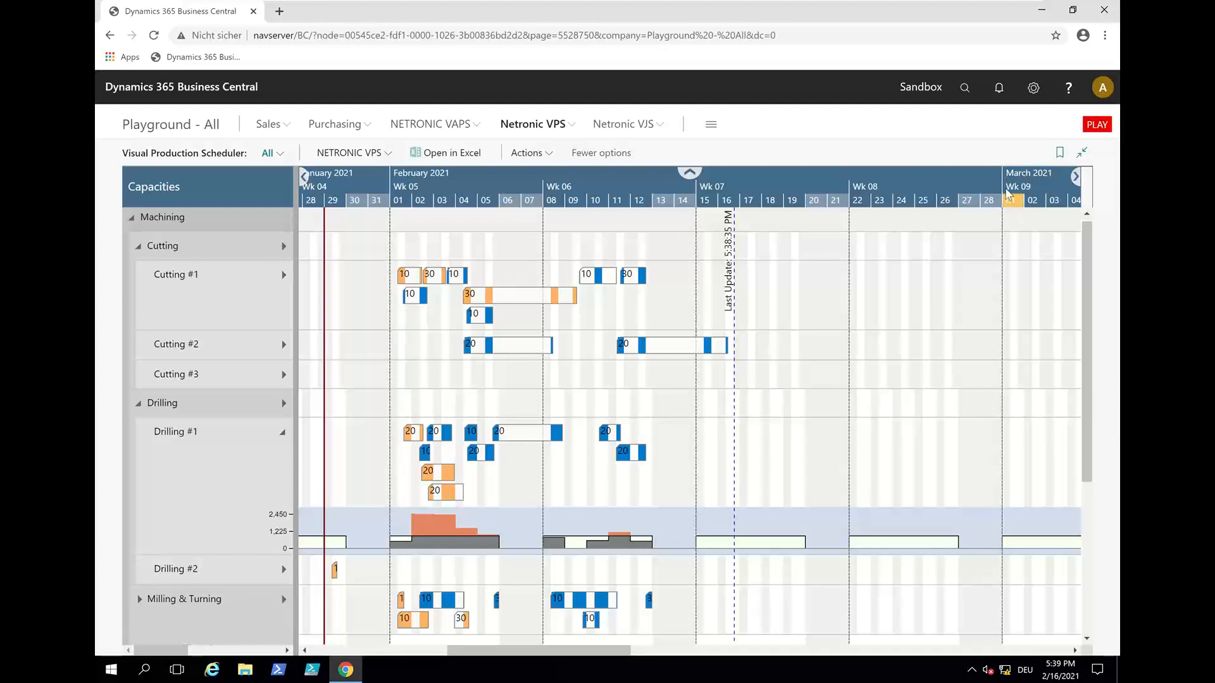
Open the Planning Worksheets from the Playground - All home page and calculate a regenerative plan with the last used options and filters
{"action": "left_click", "coordinate": [176, 125]}
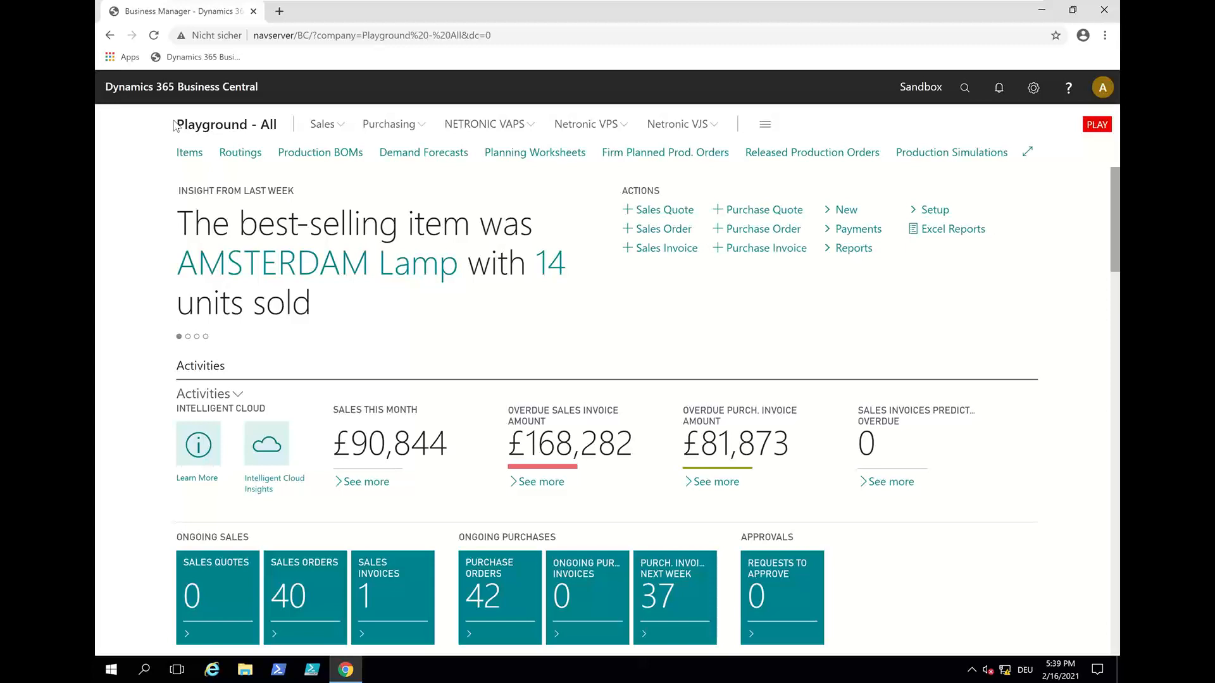
{"action": "left_click", "coordinate": [515, 154]}
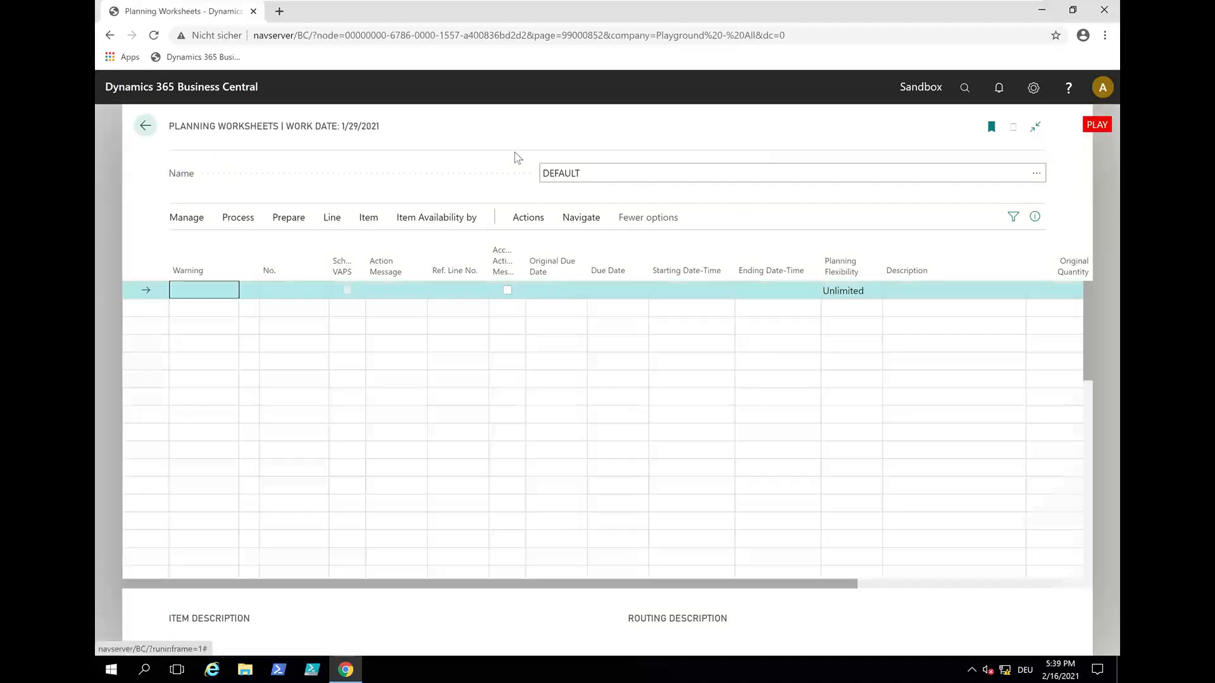
{"action": "left_click", "coordinate": [289, 217]}
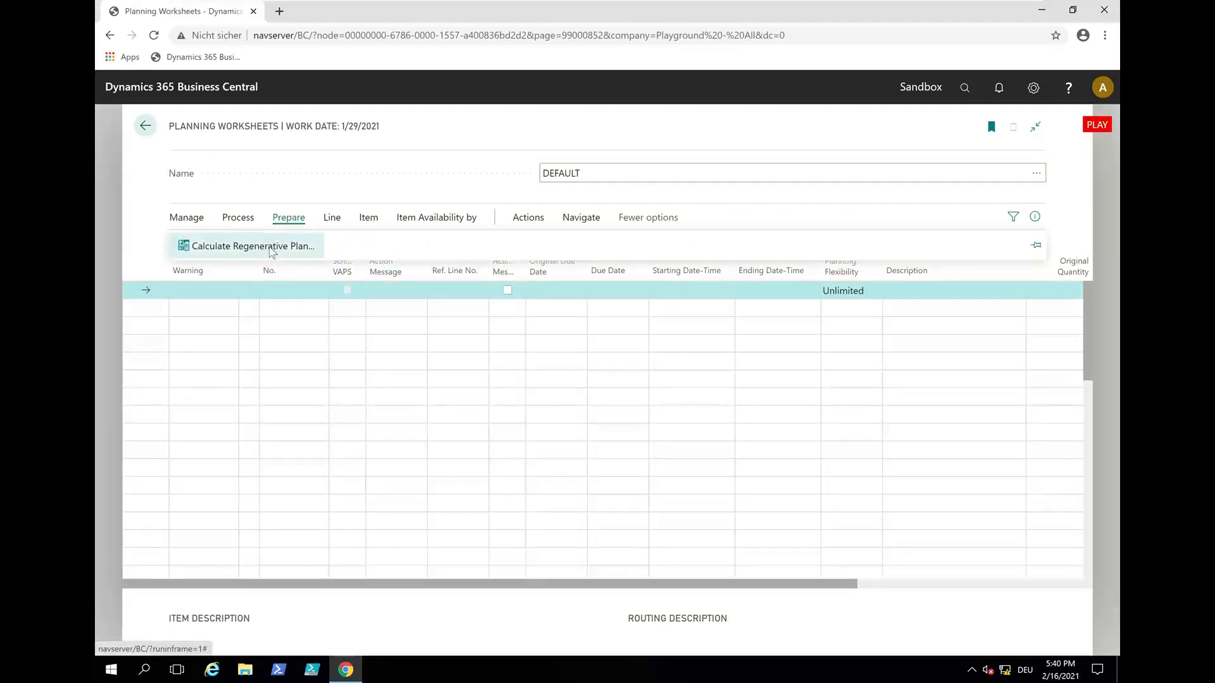
{"action": "left_click", "coordinate": [271, 249]}
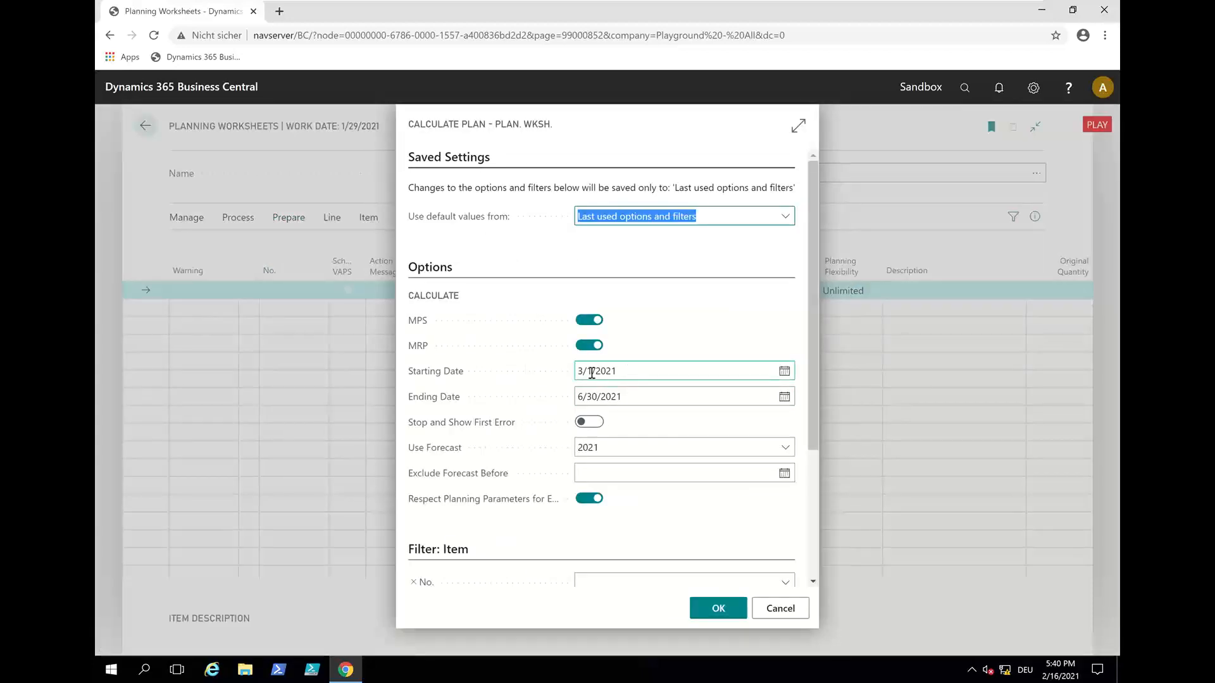
{"action": "left_click", "coordinate": [718, 609]}
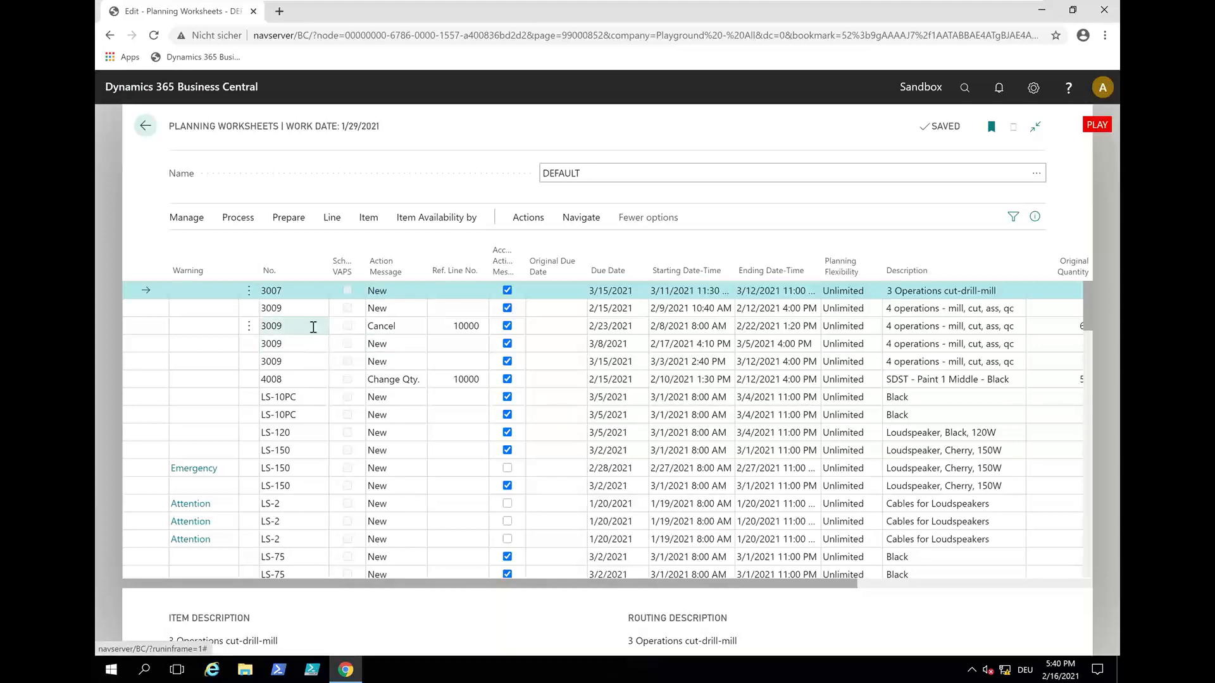
Examine the details of the Cancel action message for item 3009, and return to the home page
{"action": "left_click", "coordinate": [409, 328]}
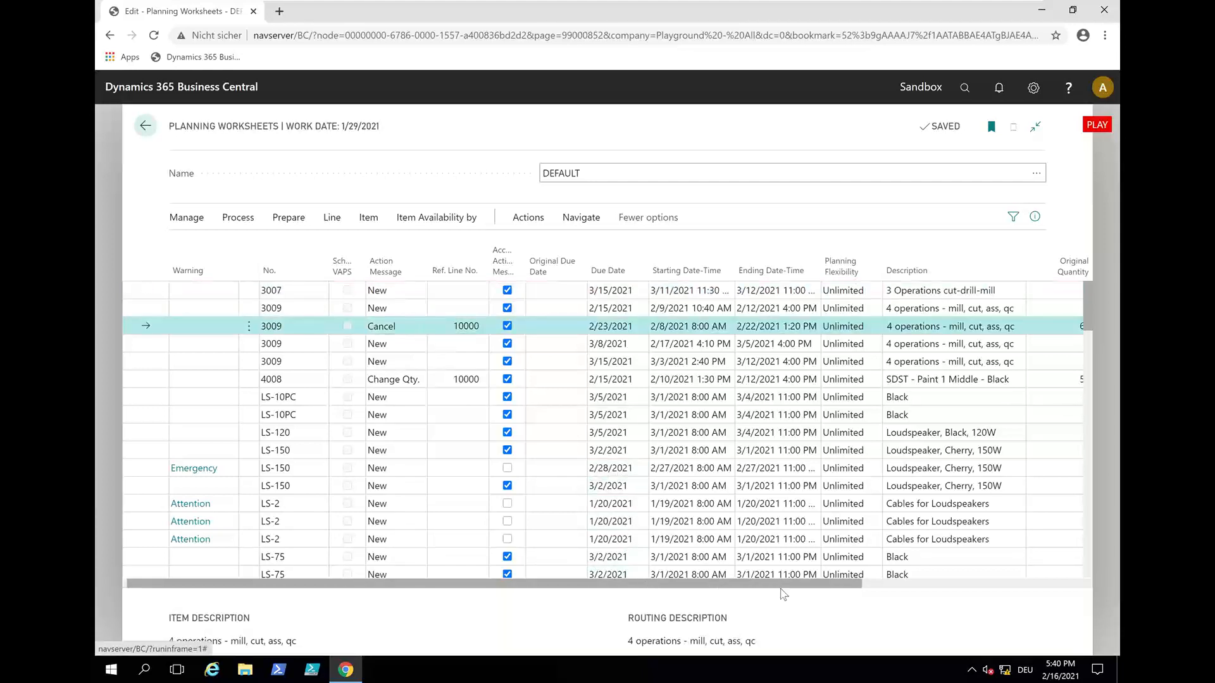
{"action": "scroll", "coordinate": [902, 609], "scroll_direction": "right", "scroll_amount": 5}
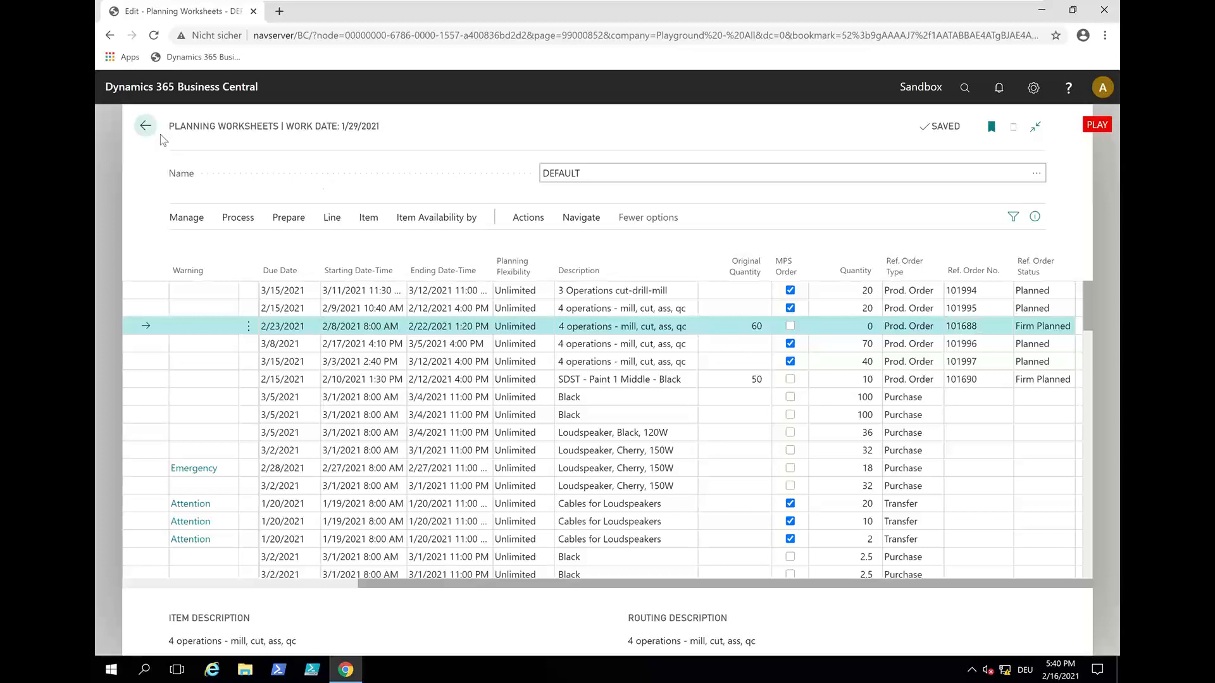
{"action": "left_click", "coordinate": [144, 129]}
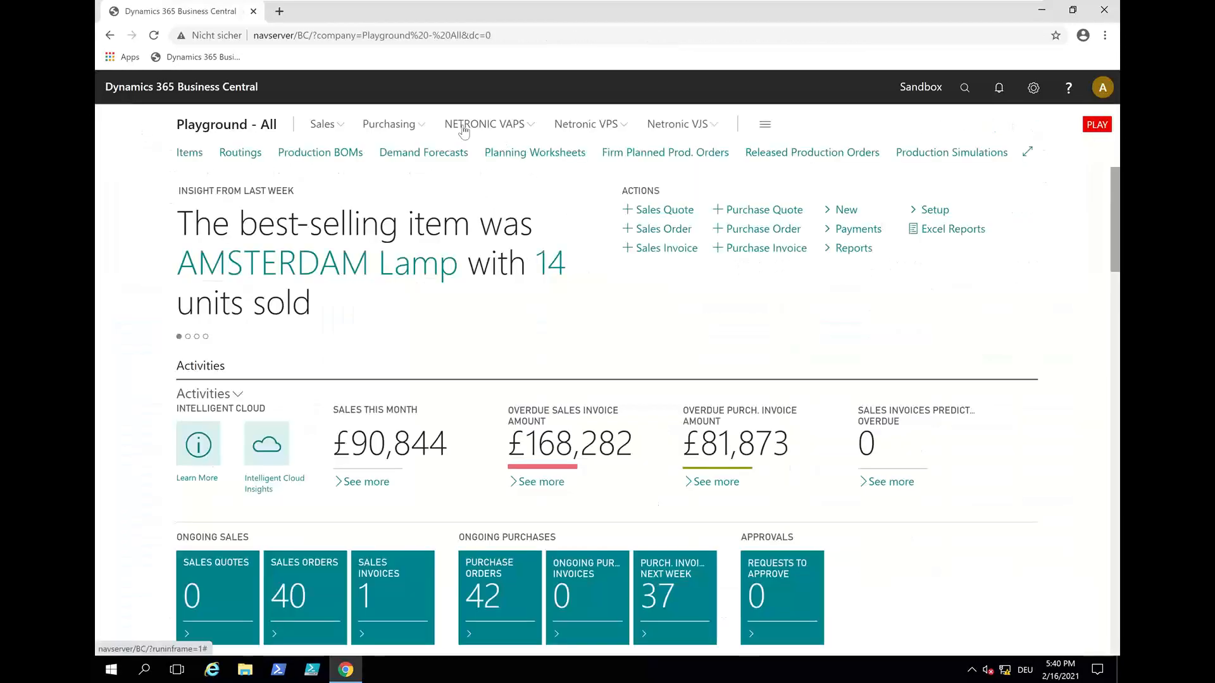
Open the Visual Production Scheduler from the home page and switch it to the Production Order View
{"action": "left_click", "coordinate": [581, 130]}
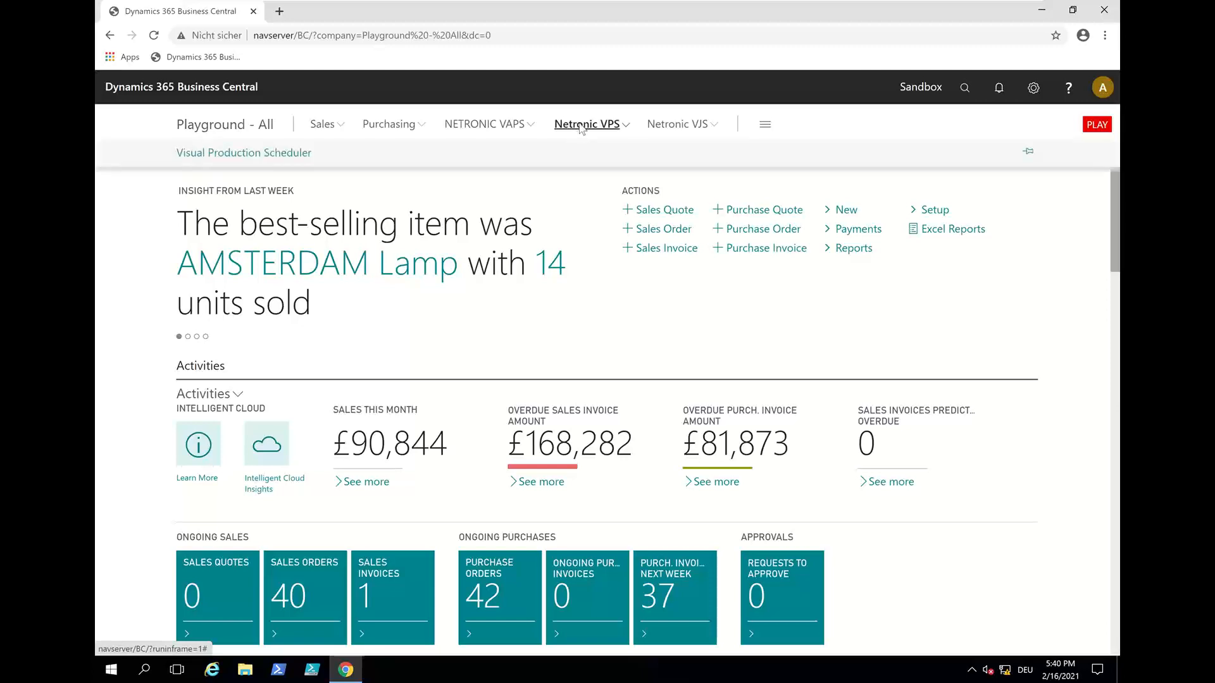
{"action": "left_click", "coordinate": [305, 155]}
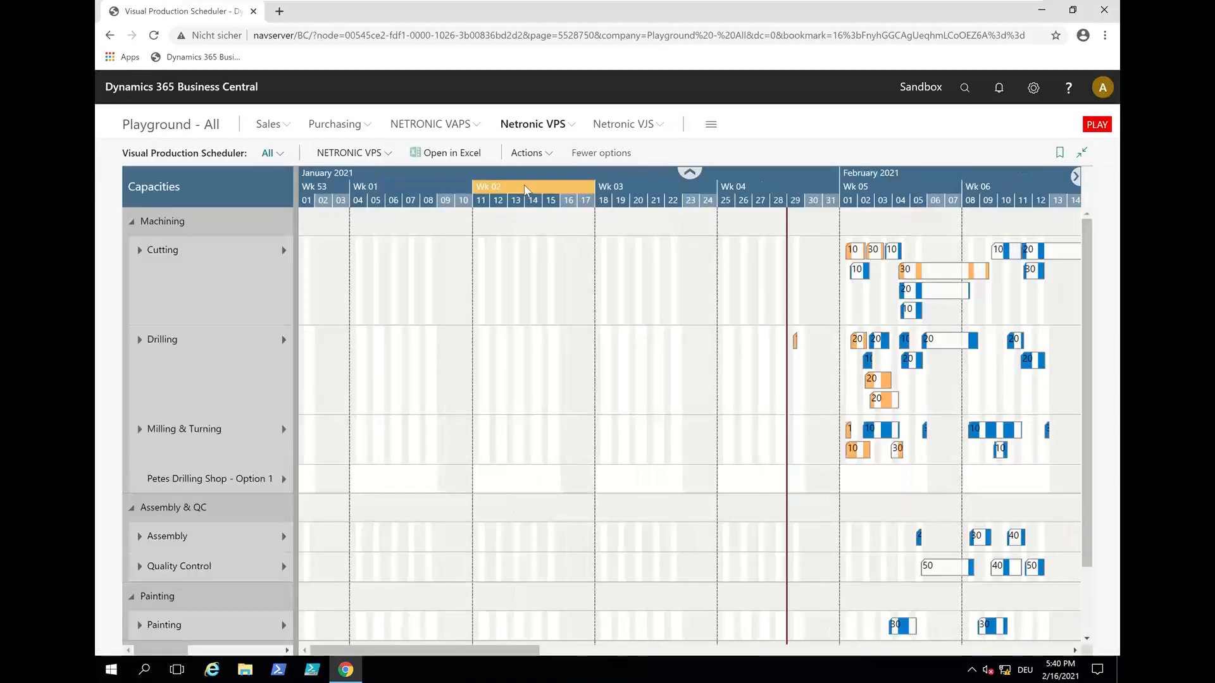
{"action": "left_click", "coordinate": [351, 153]}
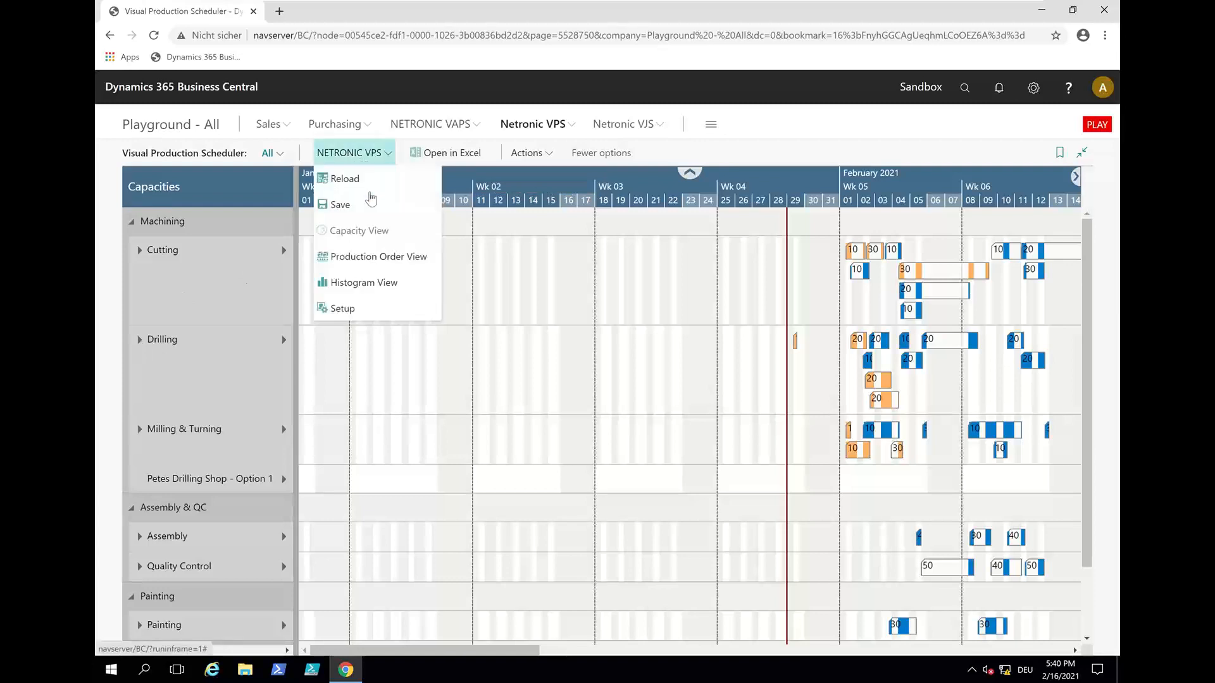
{"action": "left_click", "coordinate": [369, 259]}
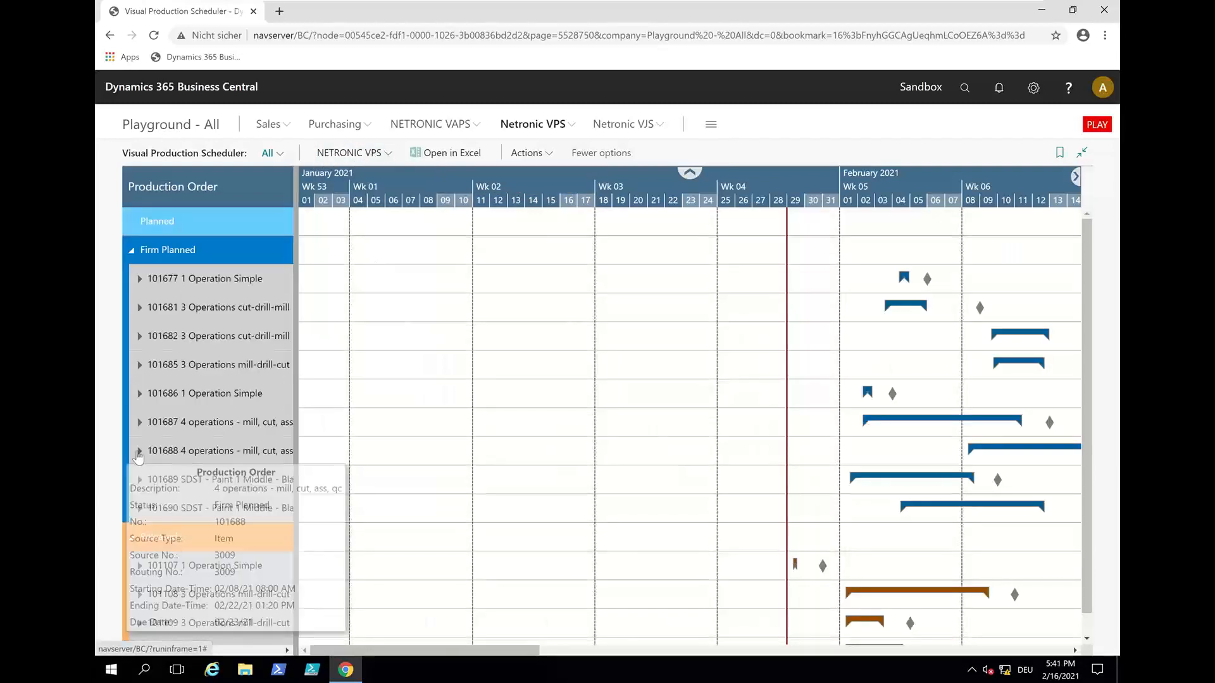
Expand firm planned production order 101688 and its item line 3009 down to the individual operations
{"action": "left_click", "coordinate": [139, 452]}
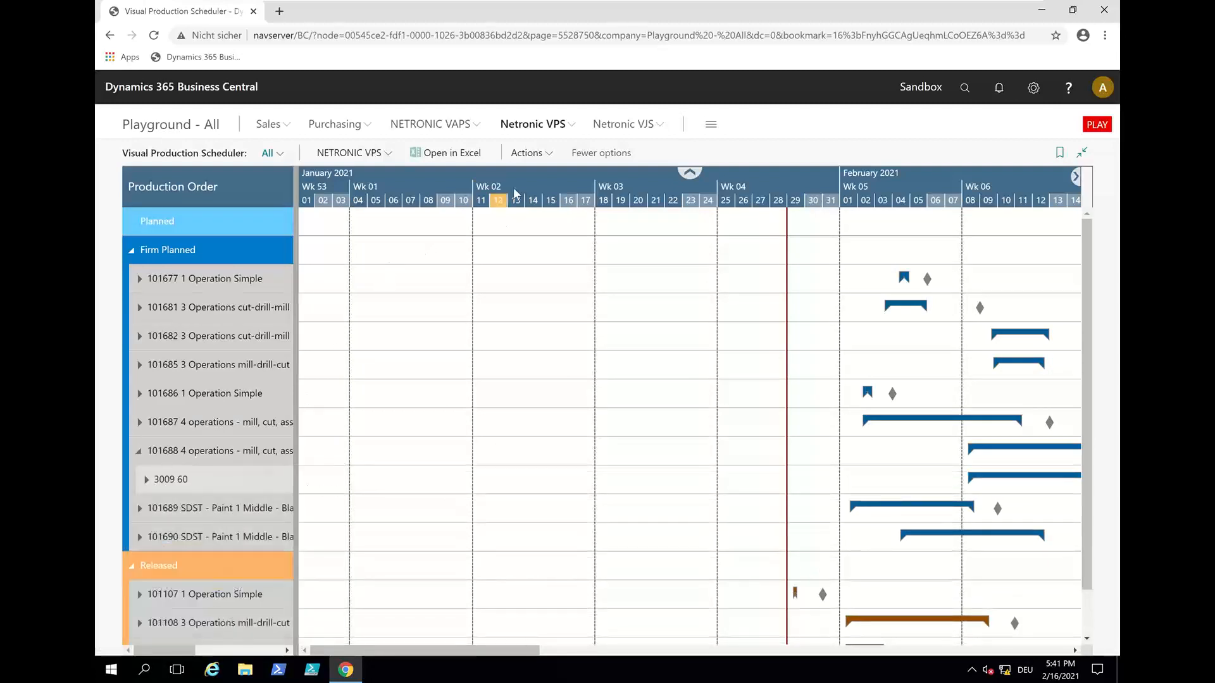
{"action": "scroll", "coordinate": [514, 187], "scroll_direction": "down", "scroll_amount": 5}
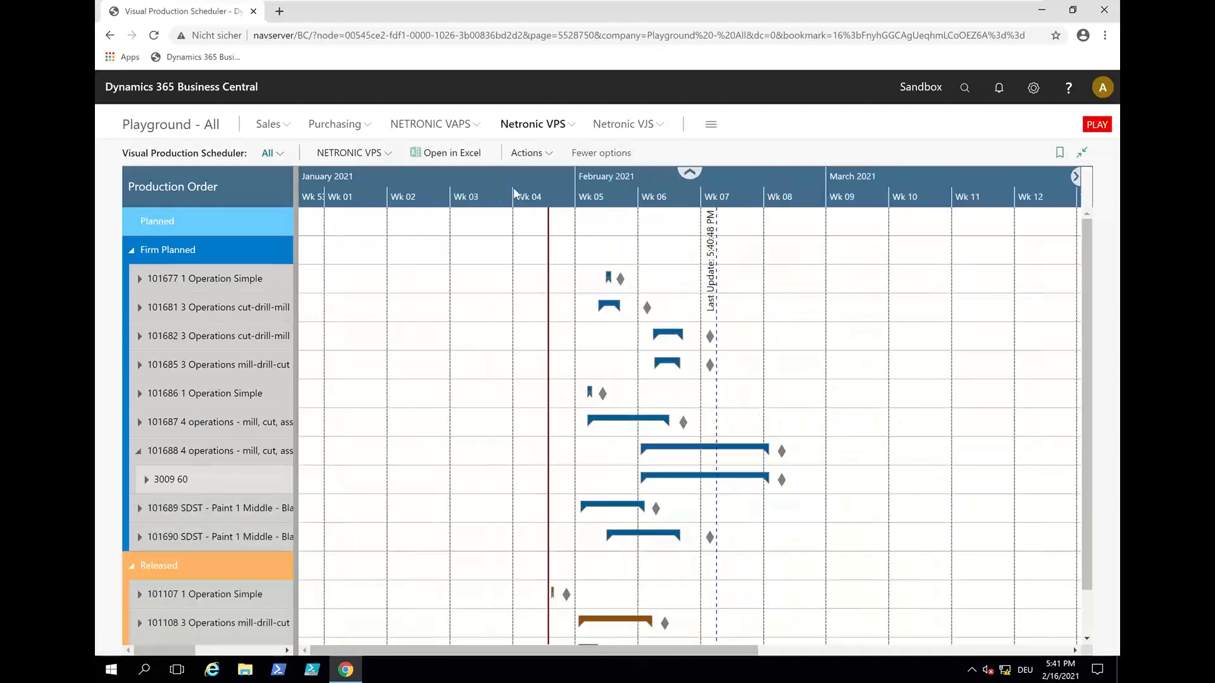
{"action": "left_click", "coordinate": [147, 479]}
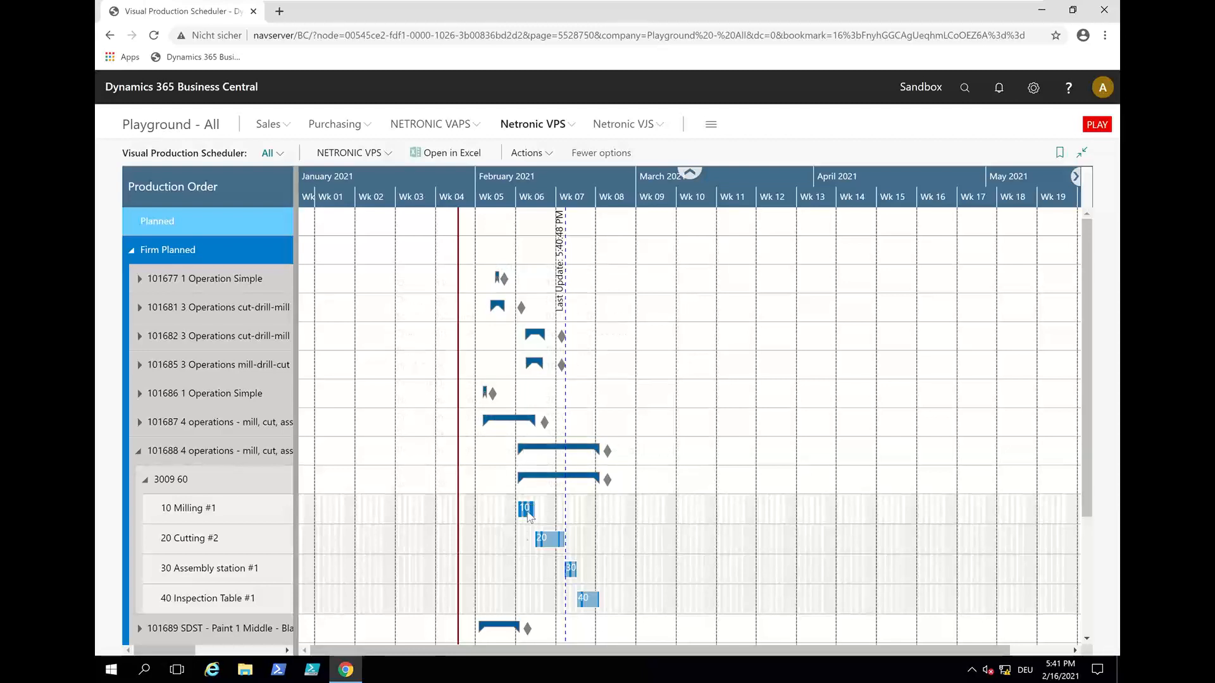
{"action": "scroll", "coordinate": [525, 278], "scroll_direction": "up", "scroll_amount": 2}
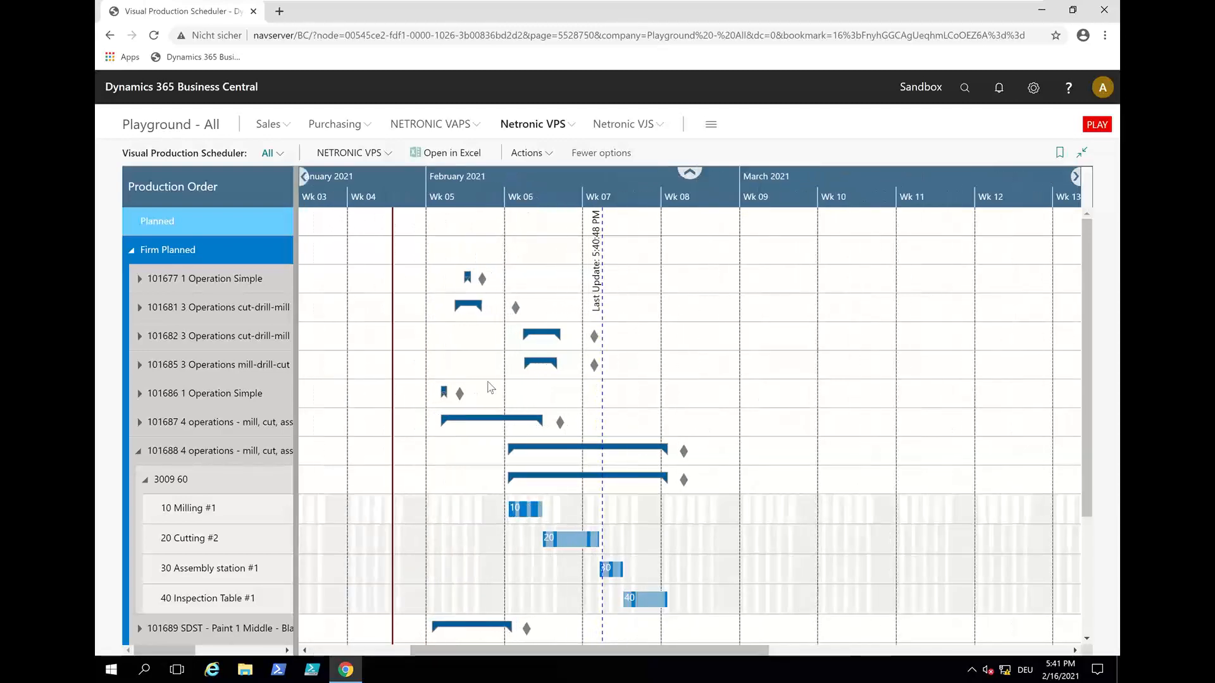
{"action": "scroll", "coordinate": [489, 386], "scroll_direction": "up", "scroll_amount": 2}
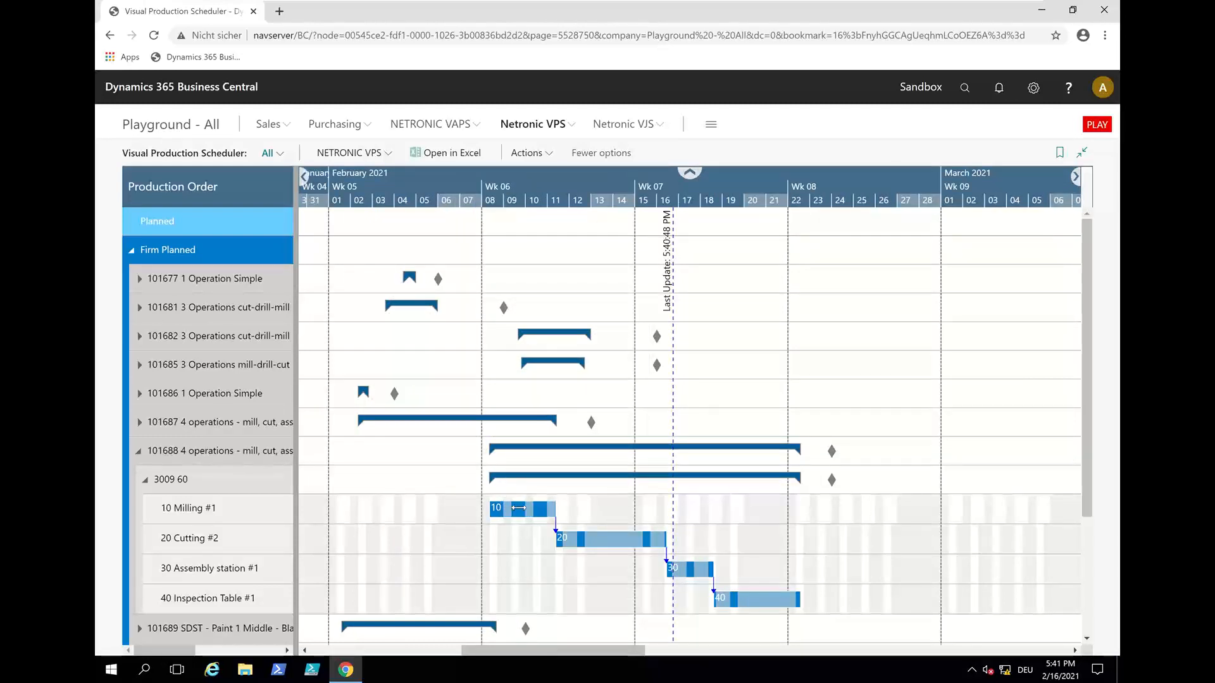
Show order 101688's operation 10 Milling #1 in the capacity view, and expand the Milling & Turning and Cutting work centers
{"action": "right_click", "coordinate": [519, 509]}
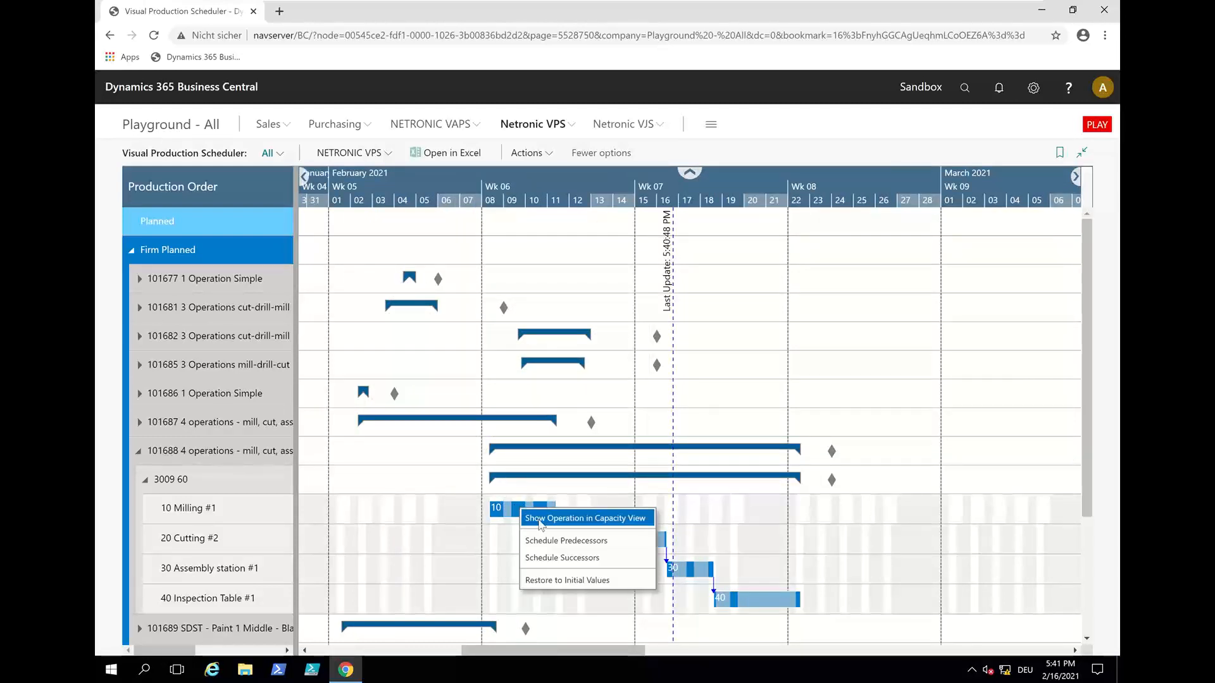
{"action": "left_click", "coordinate": [541, 518]}
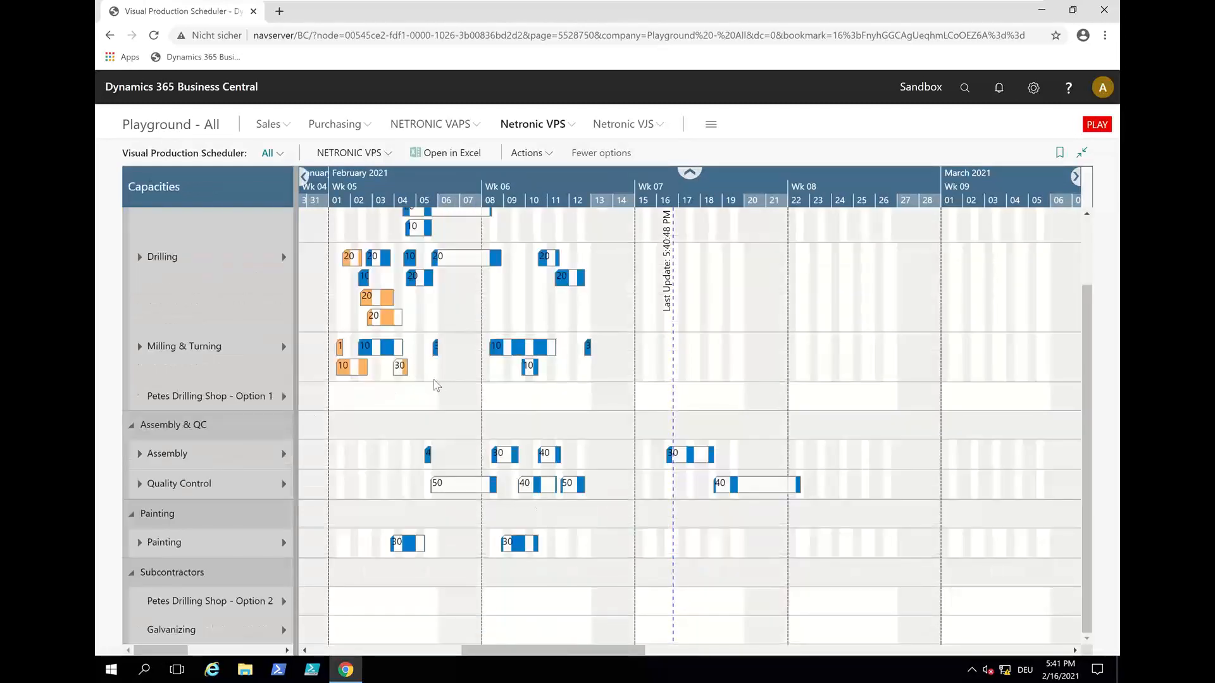
{"action": "left_click", "coordinate": [140, 347]}
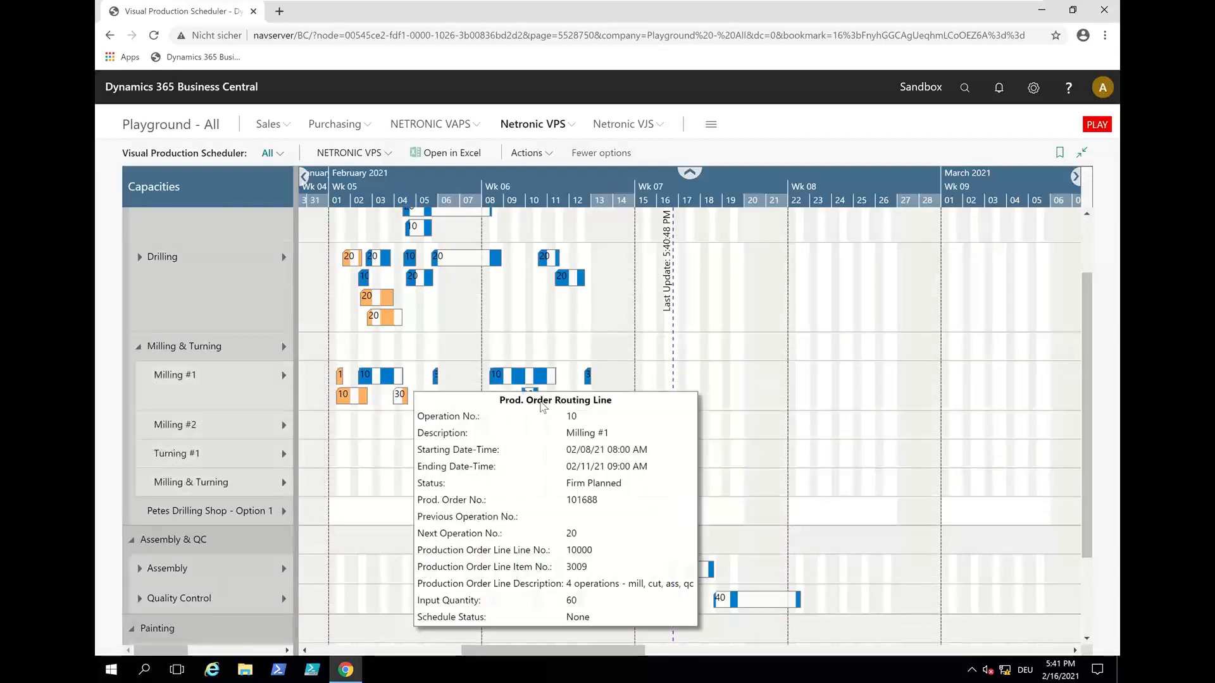
{"action": "left_click", "coordinate": [528, 376]}
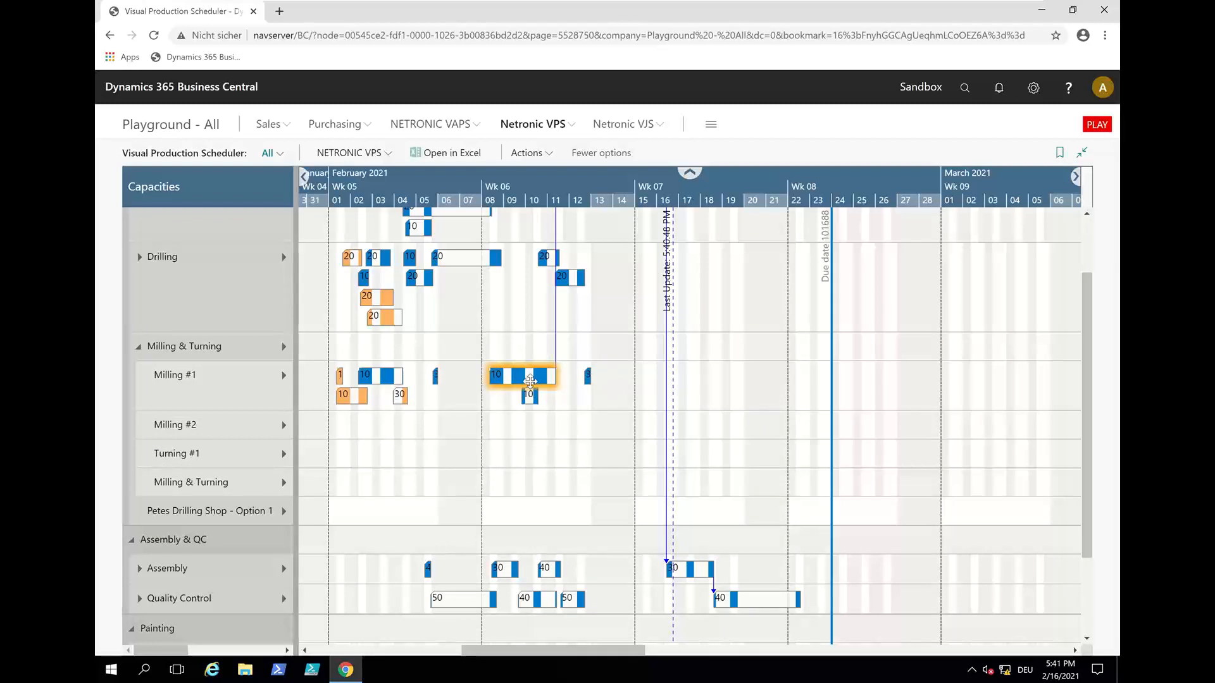
{"action": "mouse_move", "coordinate": [529, 376]}
{"action": "scroll", "coordinate": [528, 266], "scroll_direction": "up", "scroll_amount": 2}
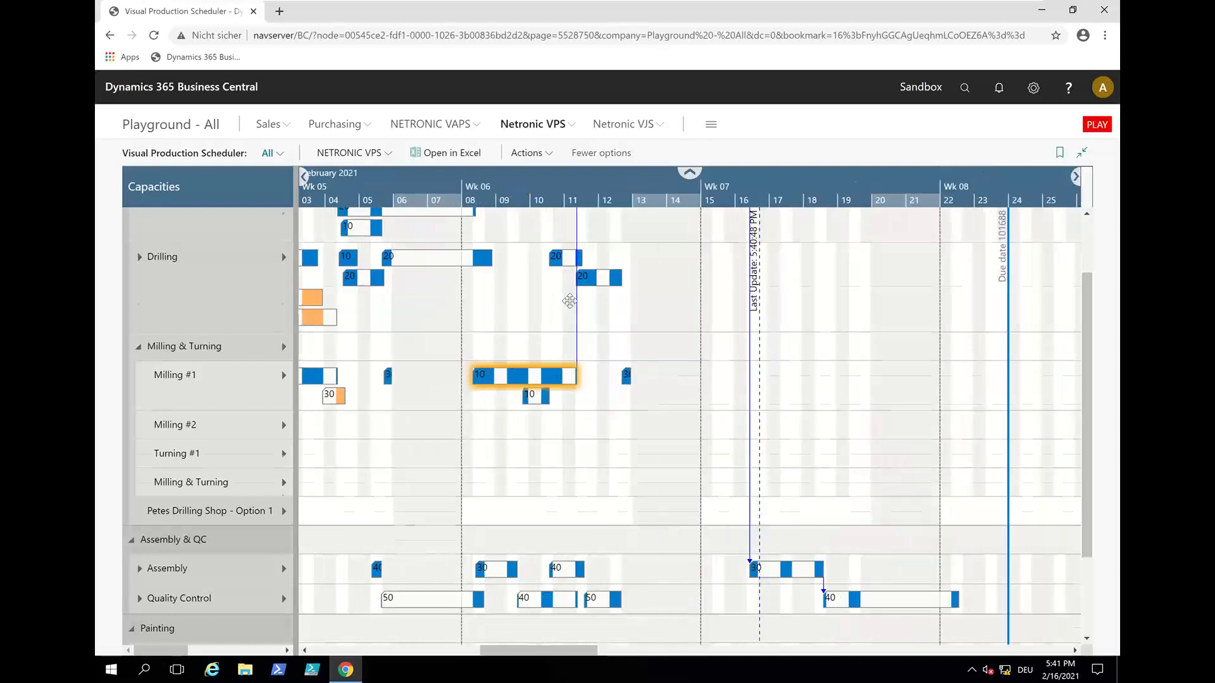
{"action": "scroll", "coordinate": [570, 301], "scroll_direction": "up", "scroll_amount": 2}
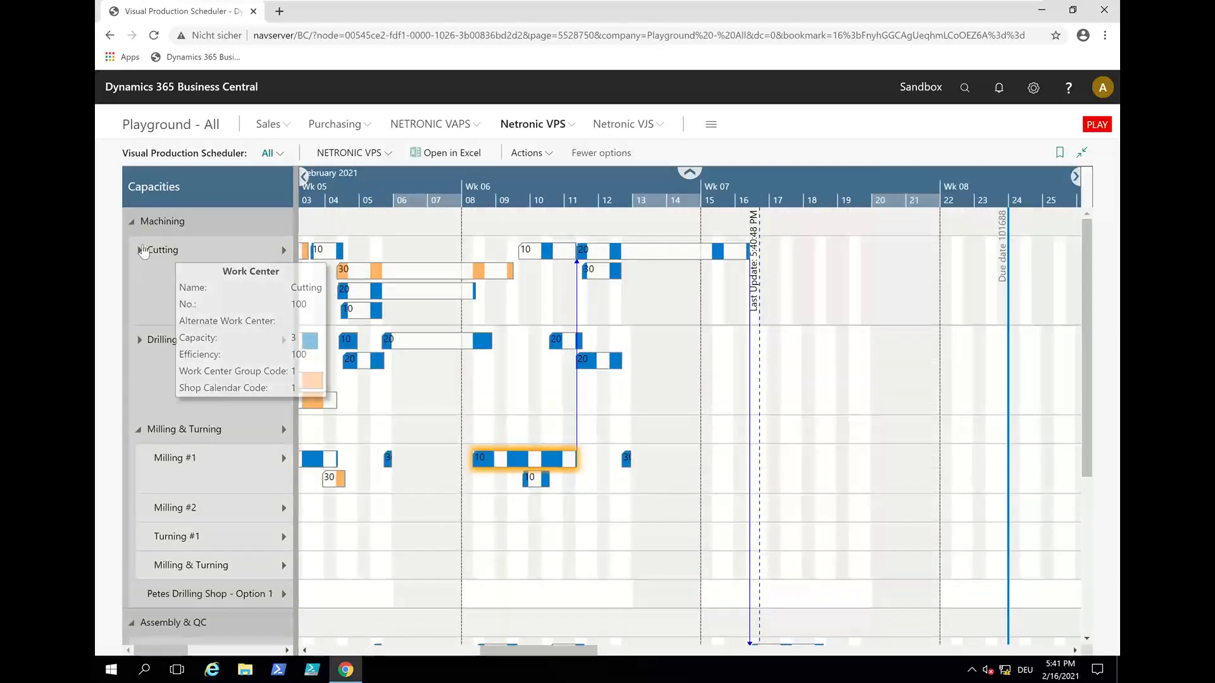
{"action": "left_click", "coordinate": [141, 251]}
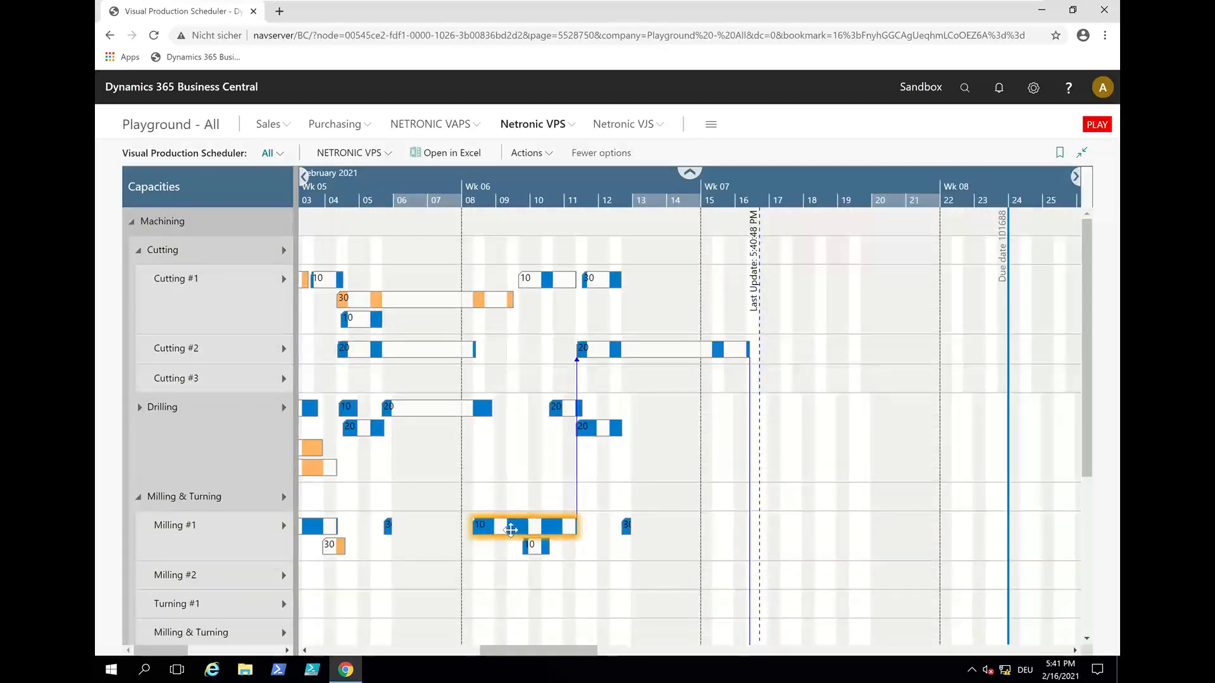
Move order 101688's operation 10 to Milling #2 starting about February 2, and its operation 20 to Cutting #3 starting February 8
{"action": "left_click_drag", "start_coordinate": [510, 531], "coordinate": [346, 577]}
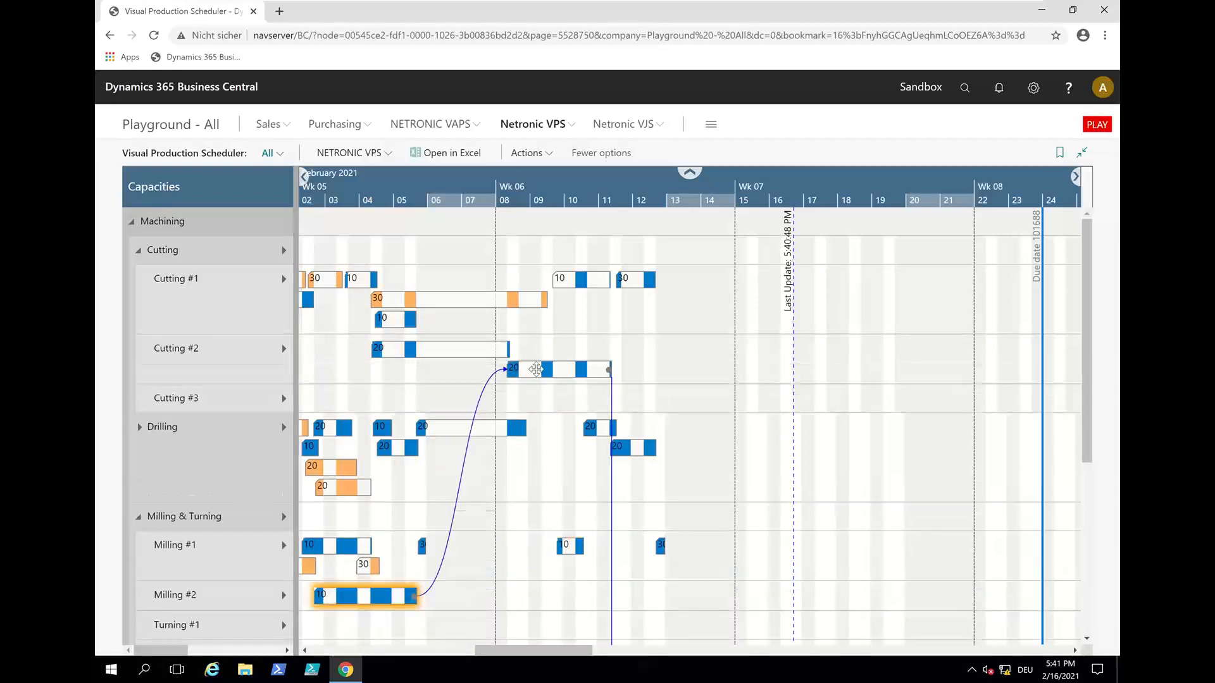
{"action": "left_click_drag", "start_coordinate": [533, 371], "coordinate": [491, 398]}
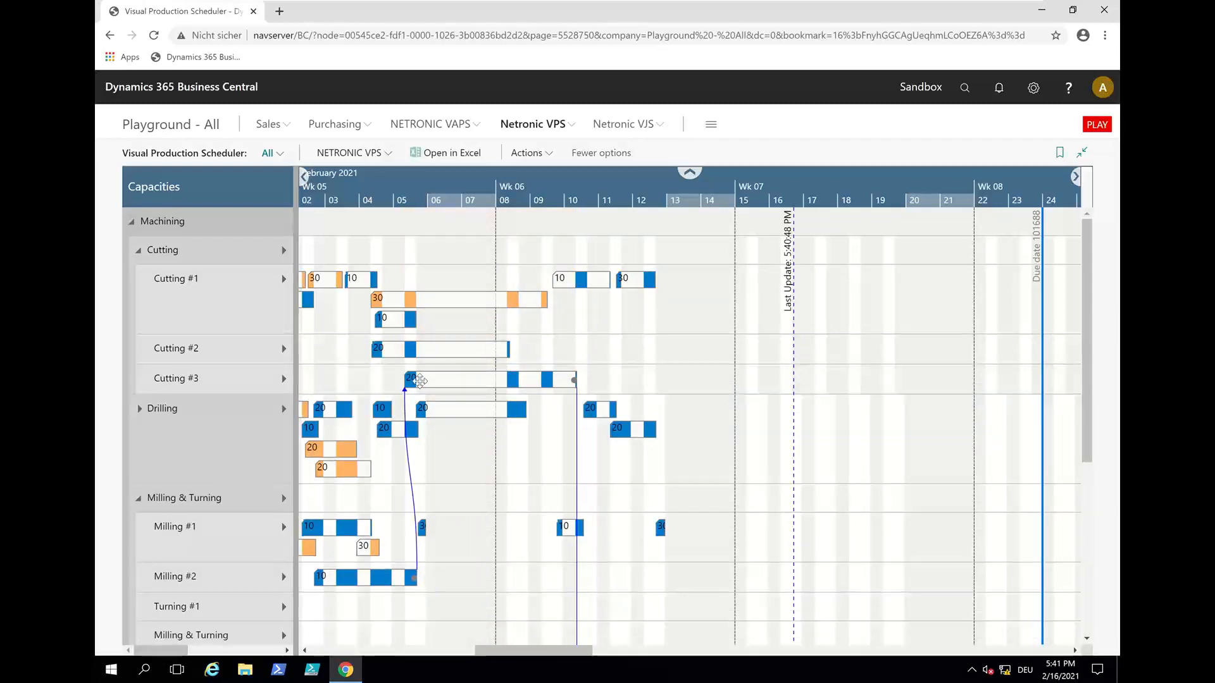
{"action": "mouse_move", "coordinate": [454, 379]}
{"action": "left_click_drag", "start_coordinate": [455, 379], "coordinate": [524, 379]}
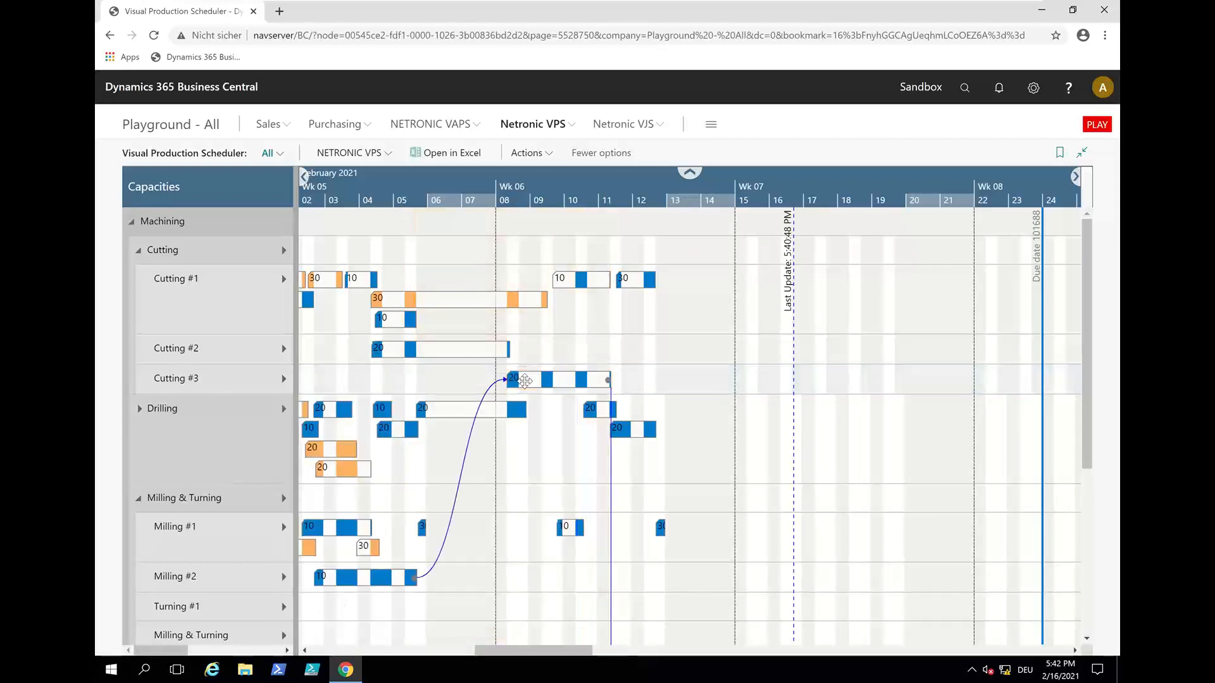
{"action": "mouse_move", "coordinate": [525, 380]}
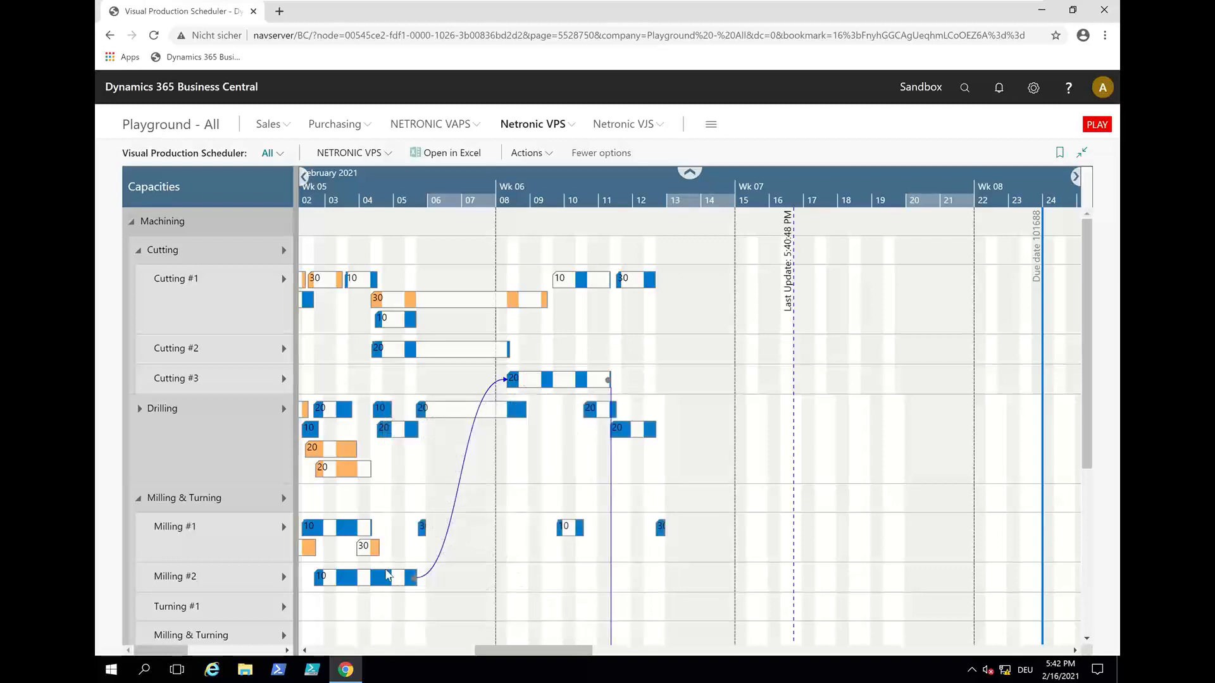
{"action": "mouse_move", "coordinate": [380, 571]}
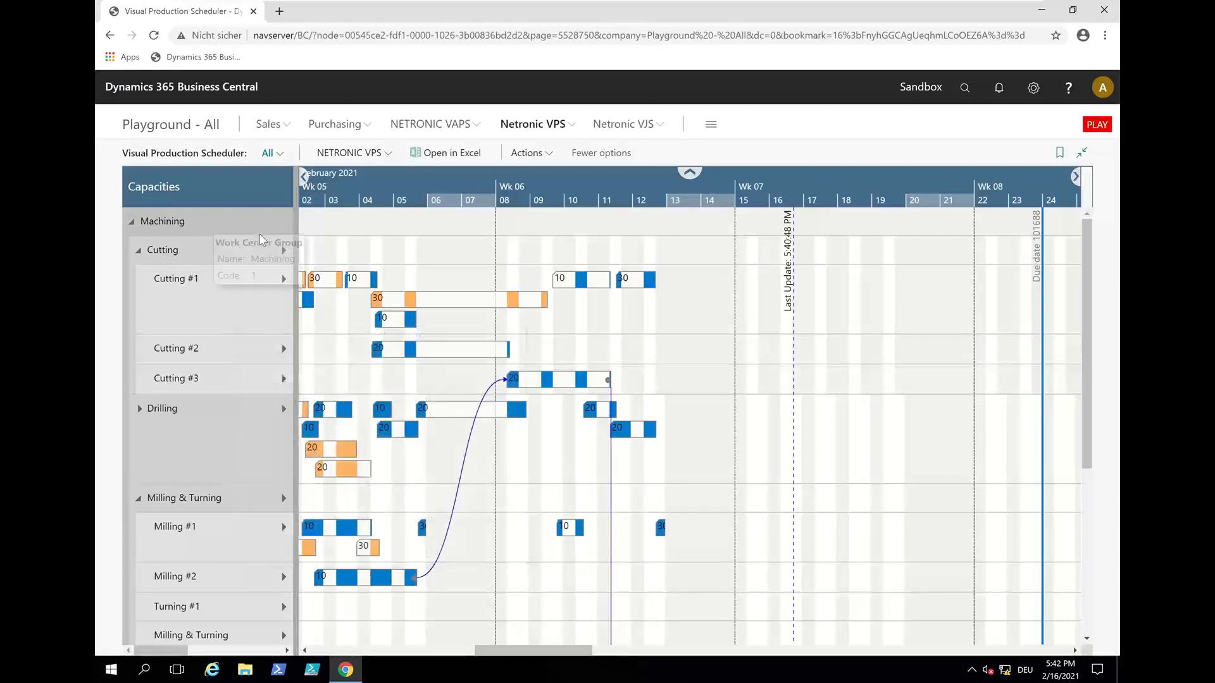
Save the rescheduled production plan to Business Central
{"action": "left_click", "coordinate": [341, 156]}
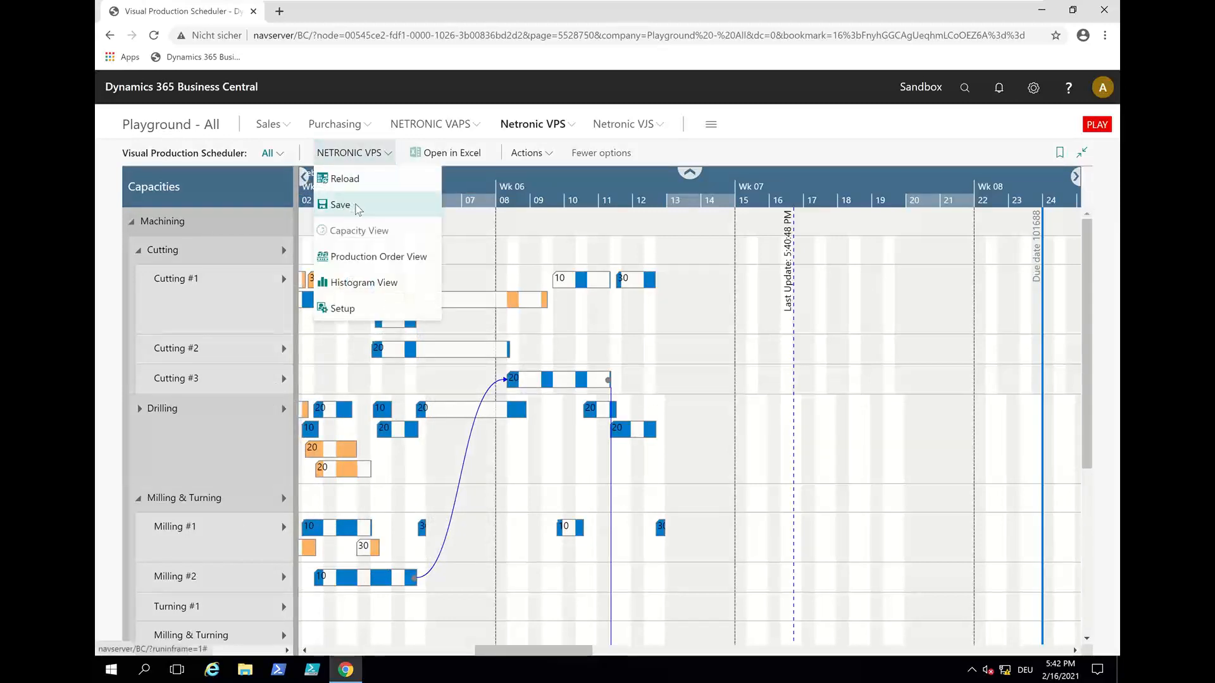
{"action": "left_click", "coordinate": [339, 204]}
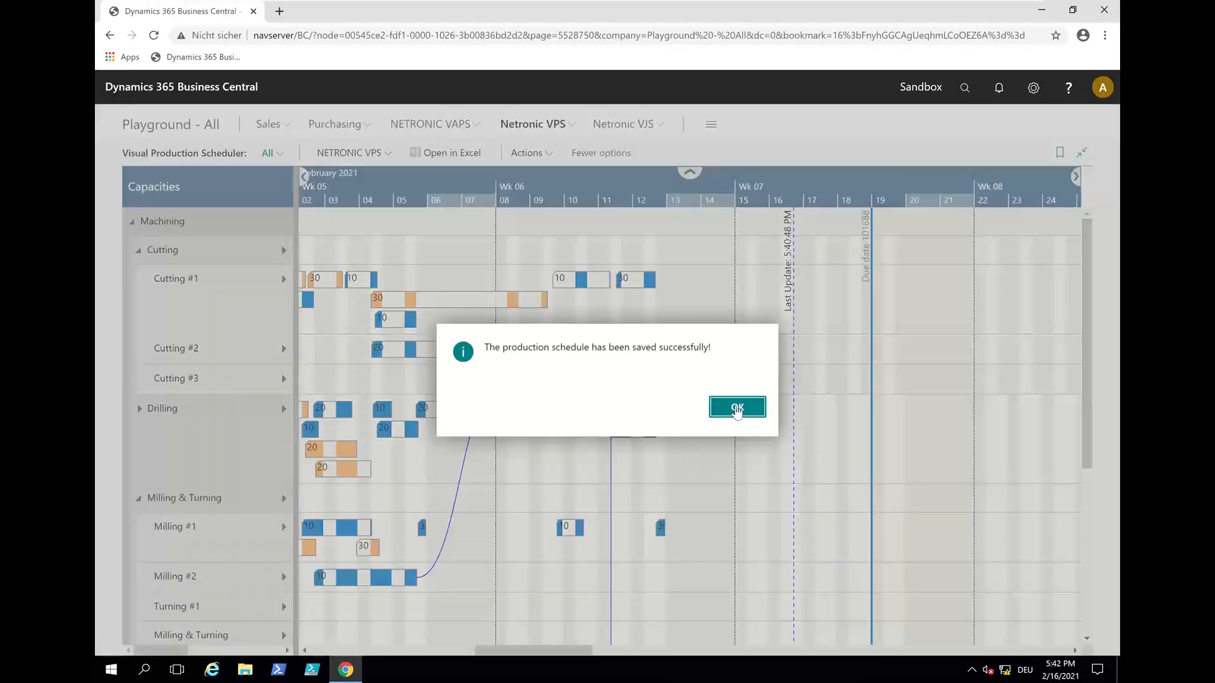
{"action": "left_click", "coordinate": [737, 412]}
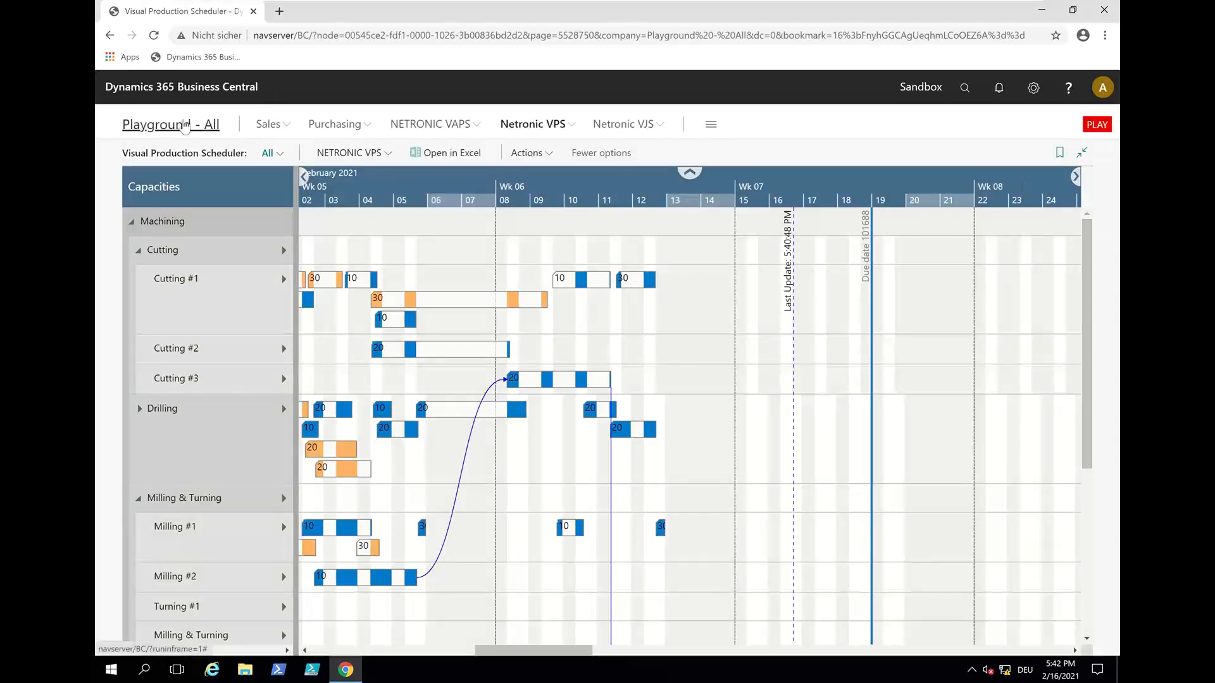
Return to the home page, open the Planning Worksheets, and delete all lines of the DEFAULT worksheet
{"action": "left_click", "coordinate": [185, 125]}
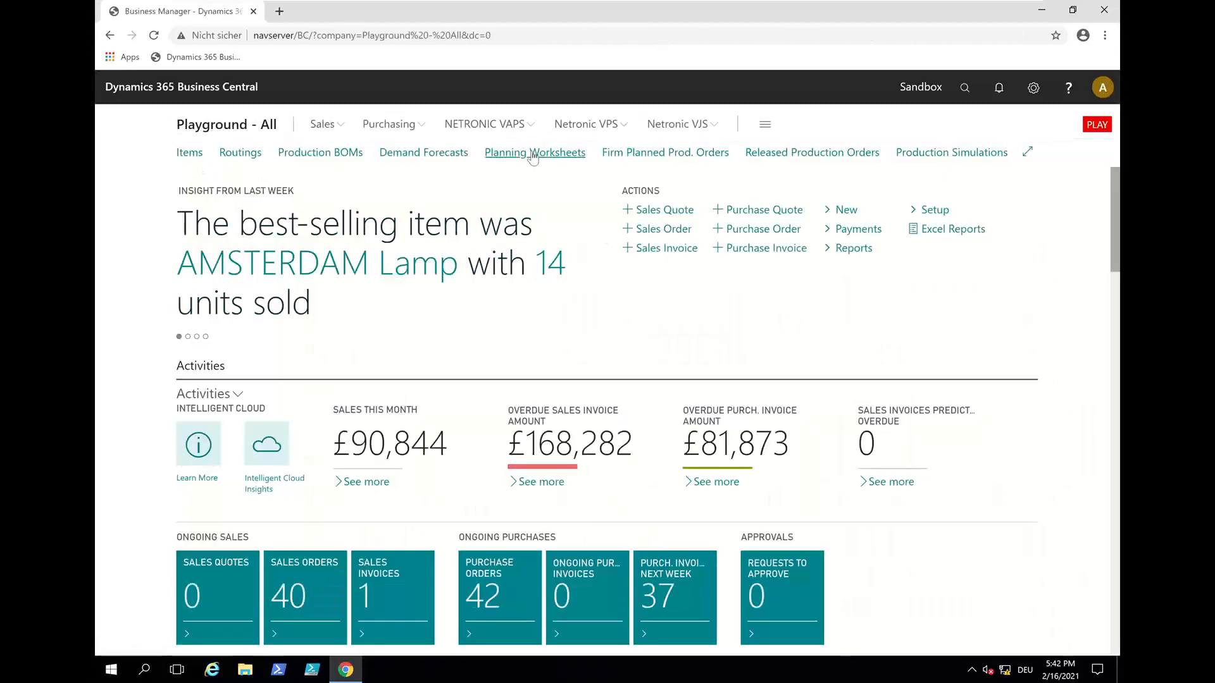
{"action": "left_click", "coordinate": [531, 155]}
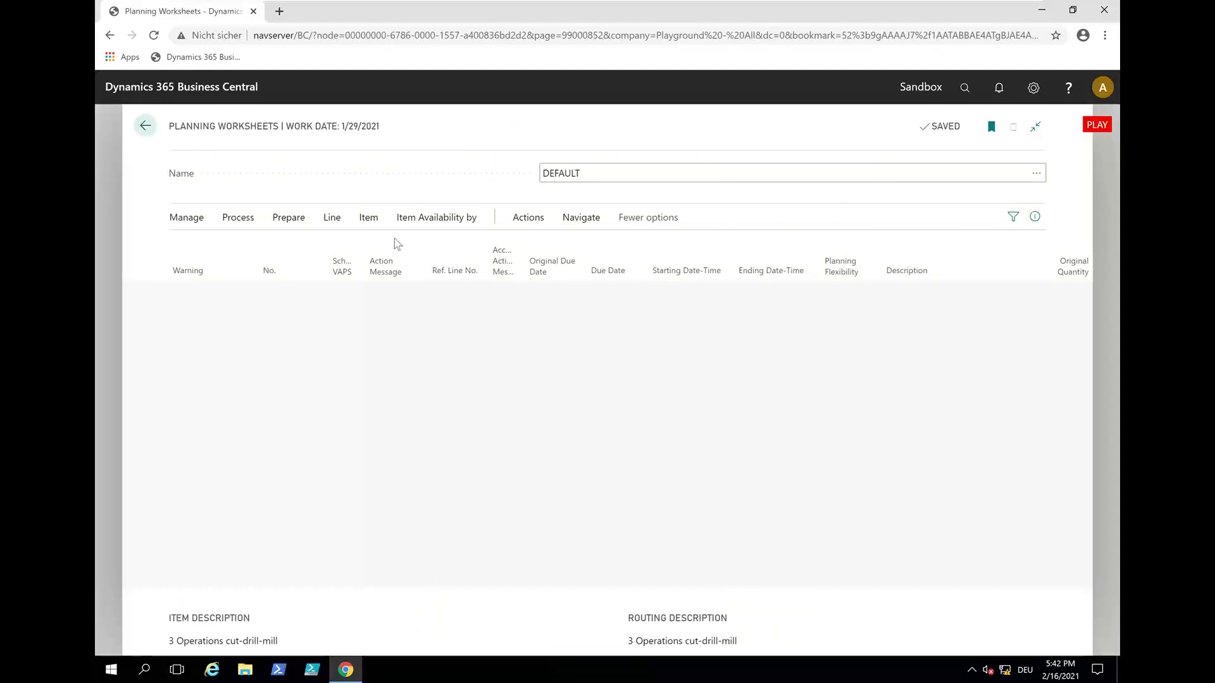
{"action": "key", "text": "ctrl+a"}
{"action": "left_click", "coordinate": [193, 222]}
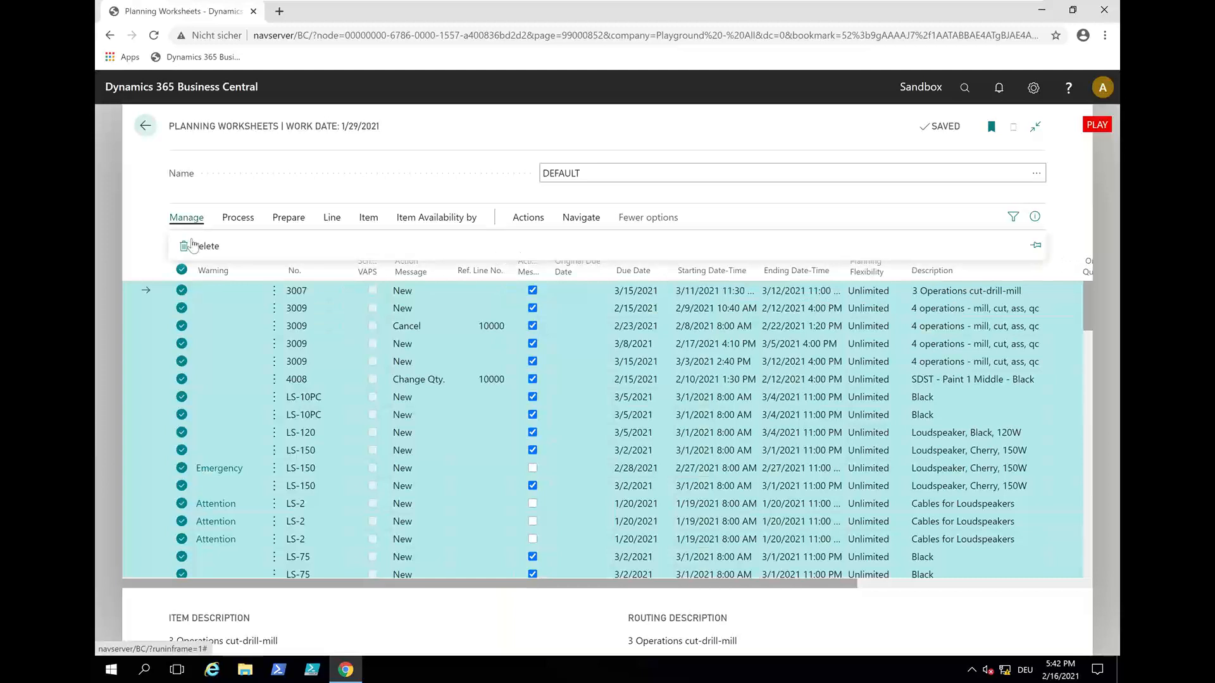
{"action": "left_click", "coordinate": [197, 249]}
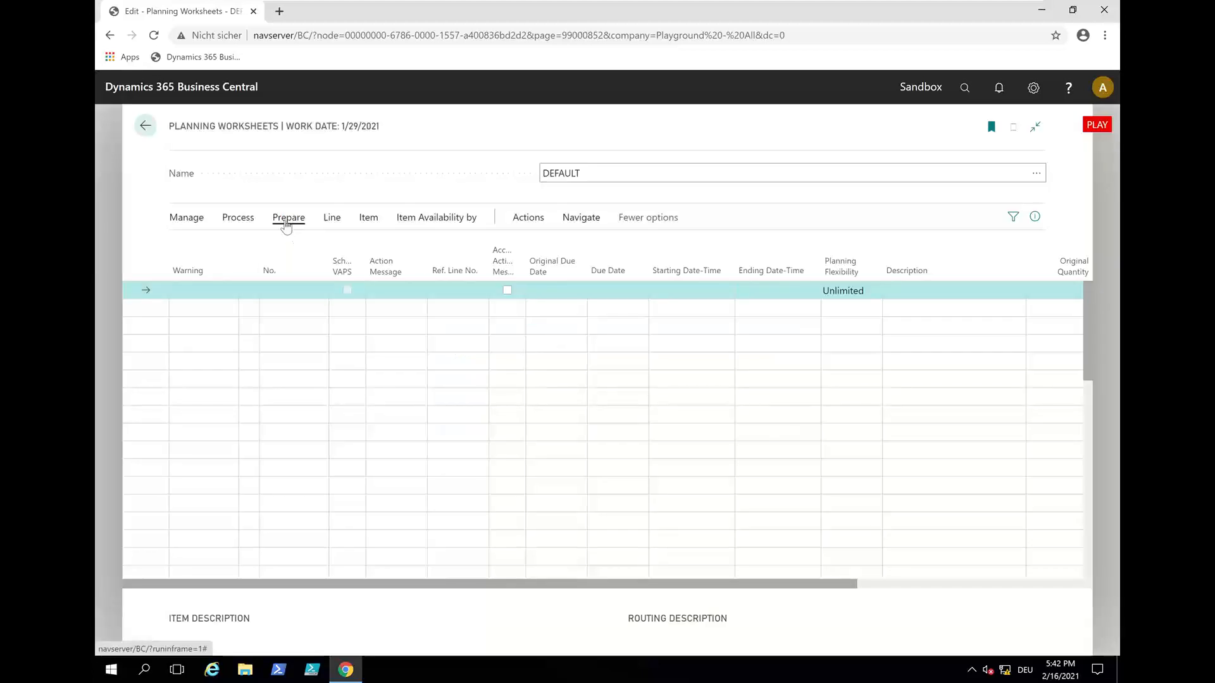
Calculate a regenerative plan from 3/1/2021 to 6/30/2021 with forecast 2021, keeping the last used options and filters
{"action": "left_click", "coordinate": [288, 219]}
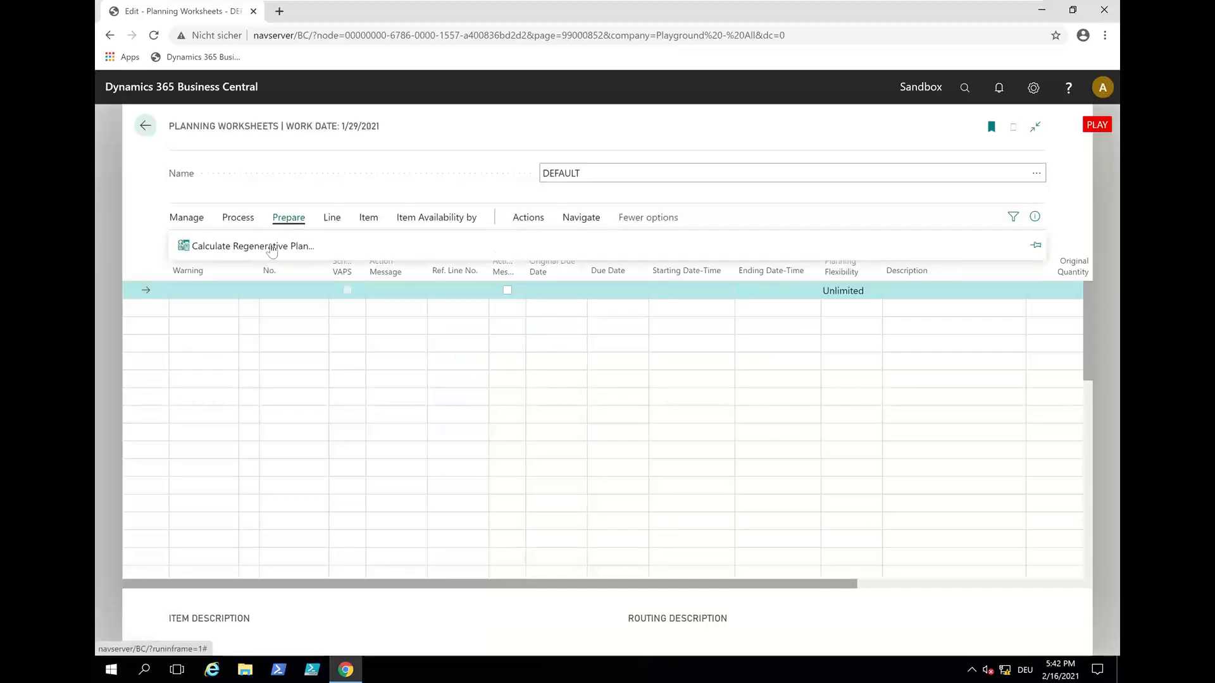
{"action": "left_click", "coordinate": [271, 248]}
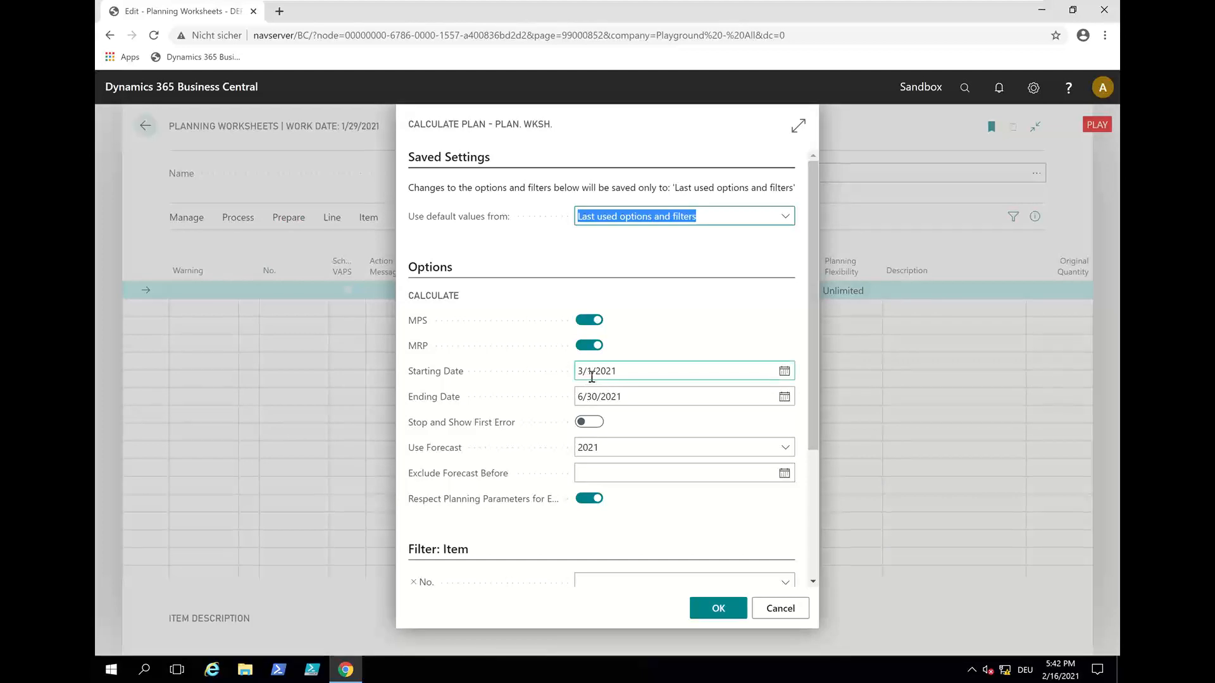
{"action": "left_click", "coordinate": [715, 611]}
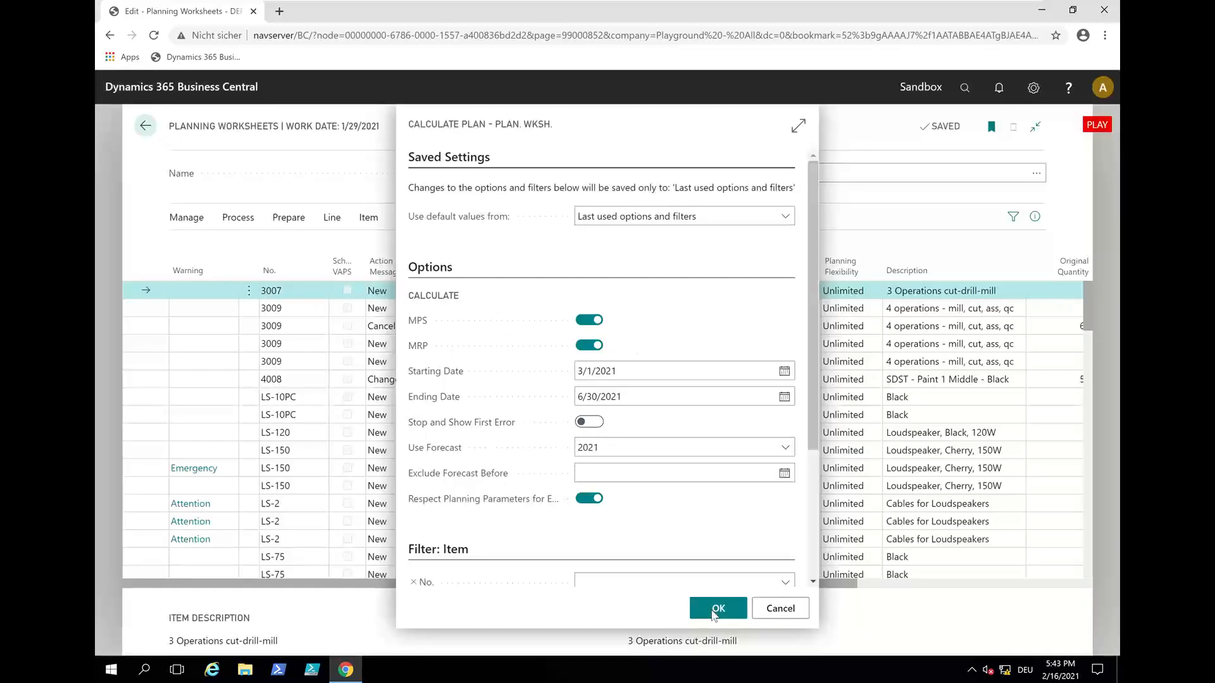
{"action": "left_click", "coordinate": [717, 609]}
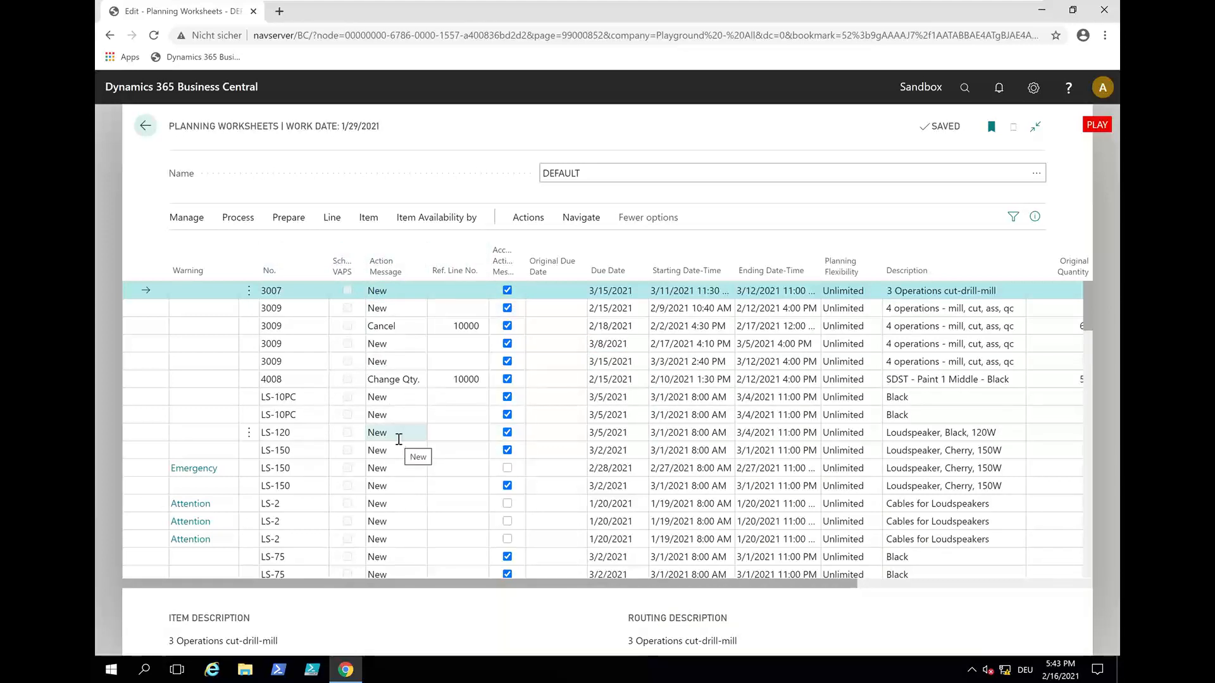
Examine the quantities and reference orders of the recalculated planning lines, and the actions available for processing them
{"action": "left_click_drag", "start_coordinate": [556, 586], "coordinate": [829, 598]}
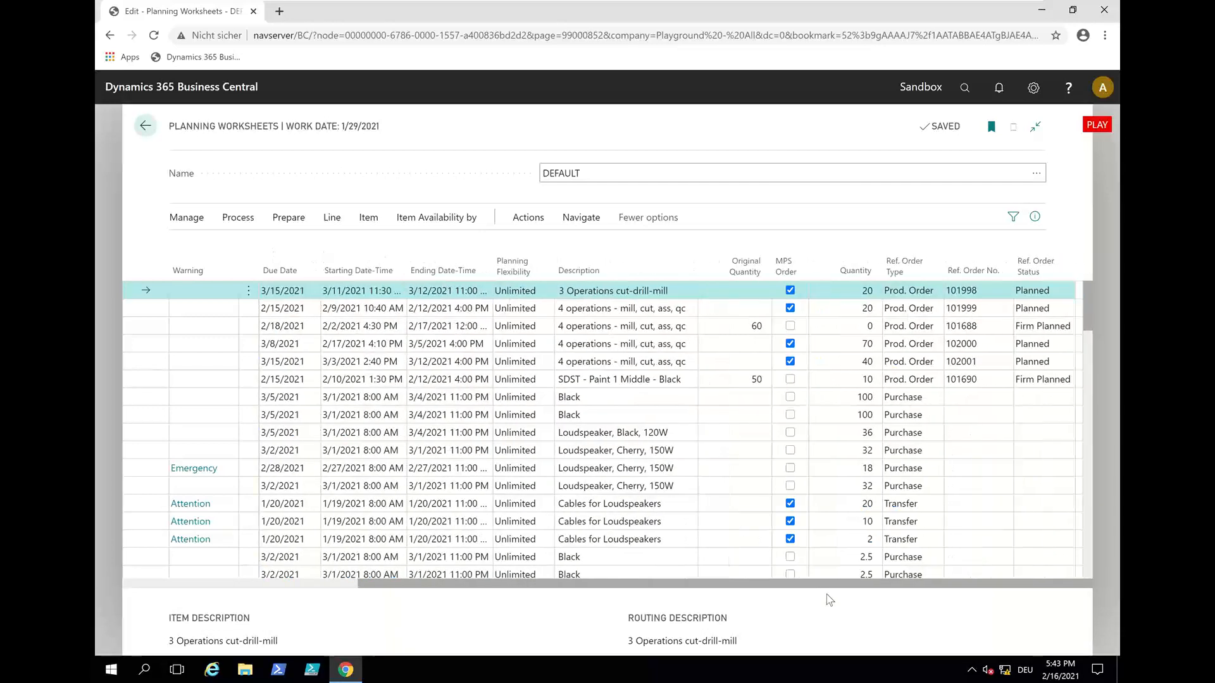
{"action": "left_click_drag", "start_coordinate": [479, 583], "coordinate": [304, 583]}
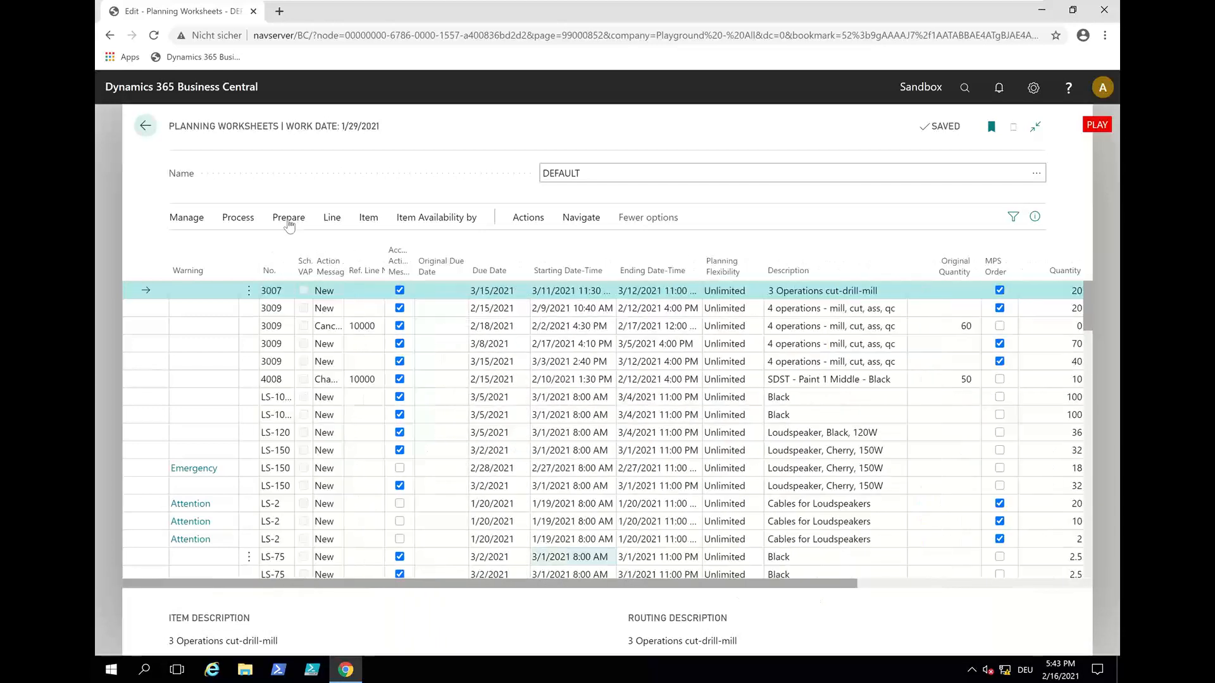
{"action": "left_click", "coordinate": [249, 221]}
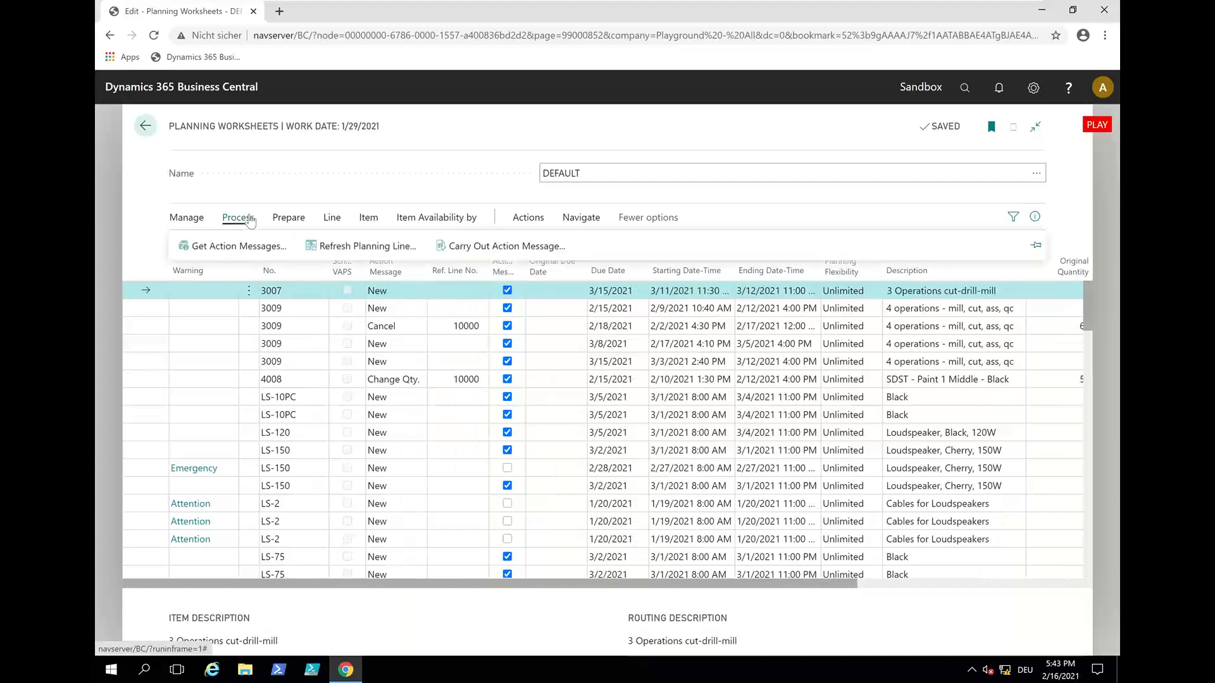
Carry out the DEFAULT worksheet's action messages with Production Order set to Firm Planned, and close the worksheet
{"action": "left_click", "coordinate": [500, 246]}
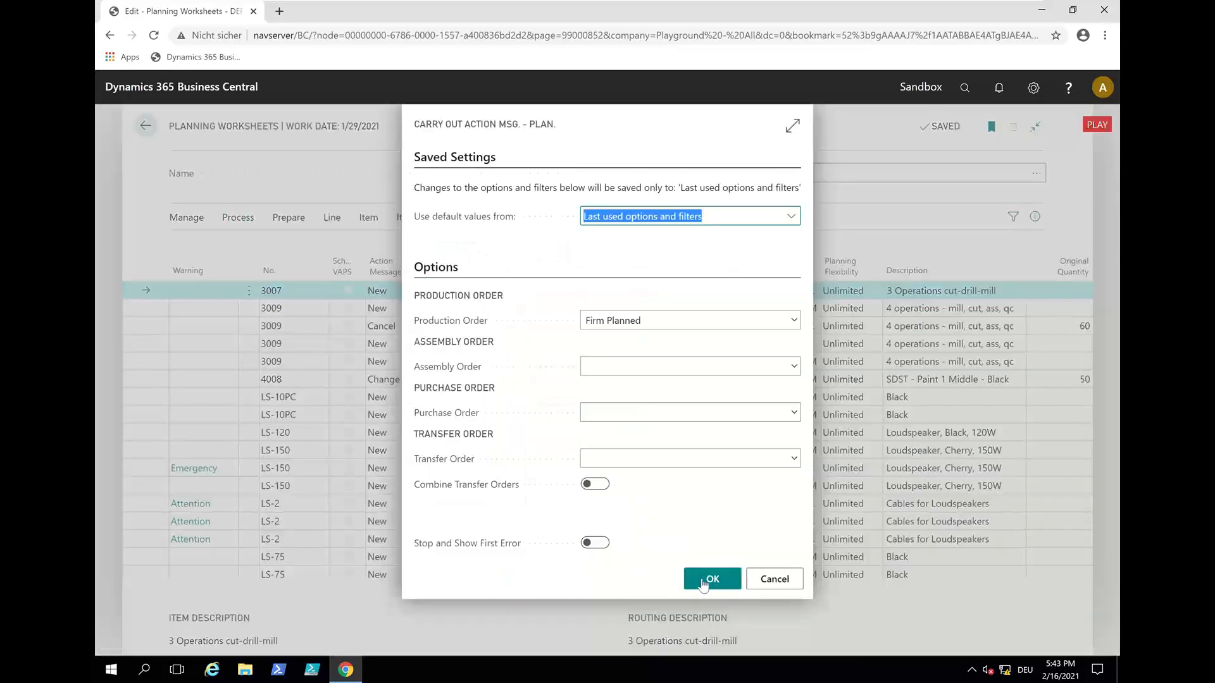
{"action": "left_click", "coordinate": [712, 580]}
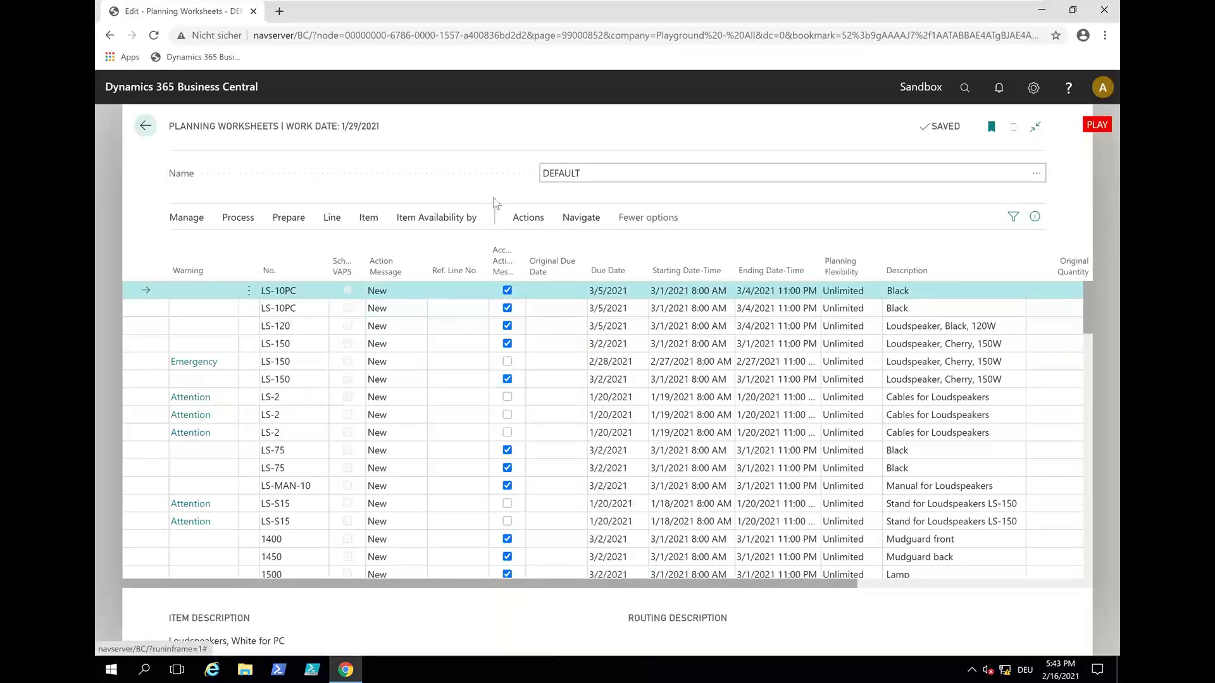
{"action": "left_click", "coordinate": [142, 128]}
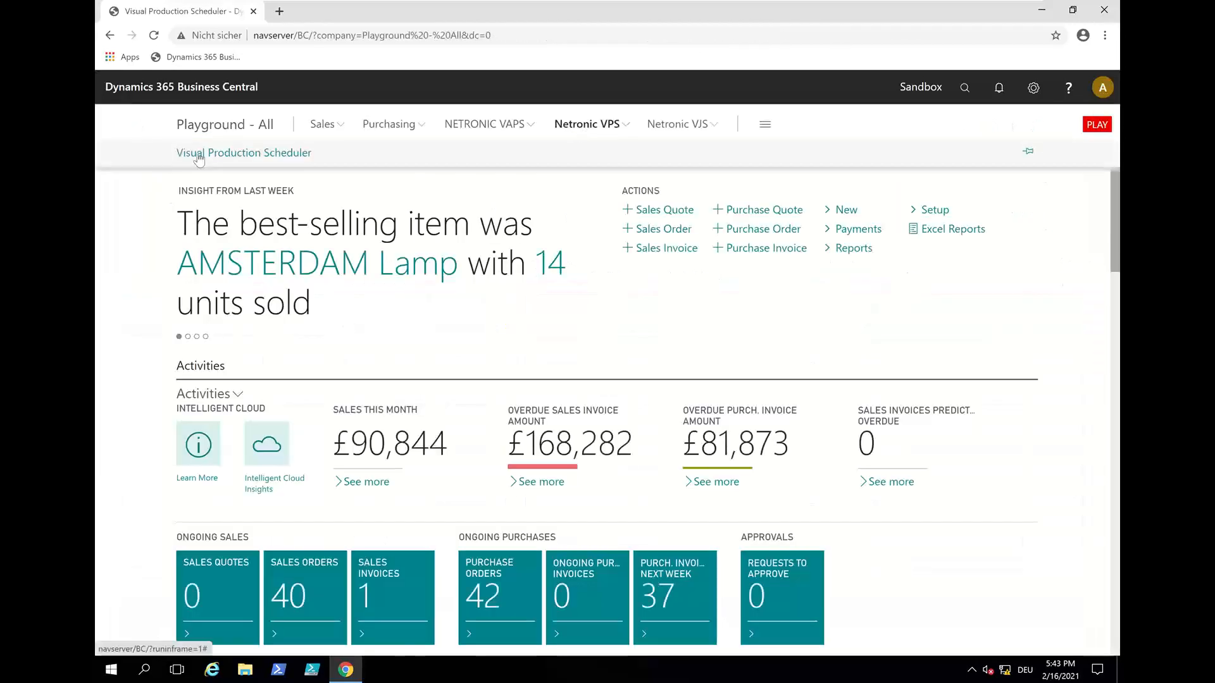
Open the Visual Production Scheduler in Production Order View and examine the firm planned and released orders from January to April 2021
{"action": "left_click", "coordinate": [198, 156]}
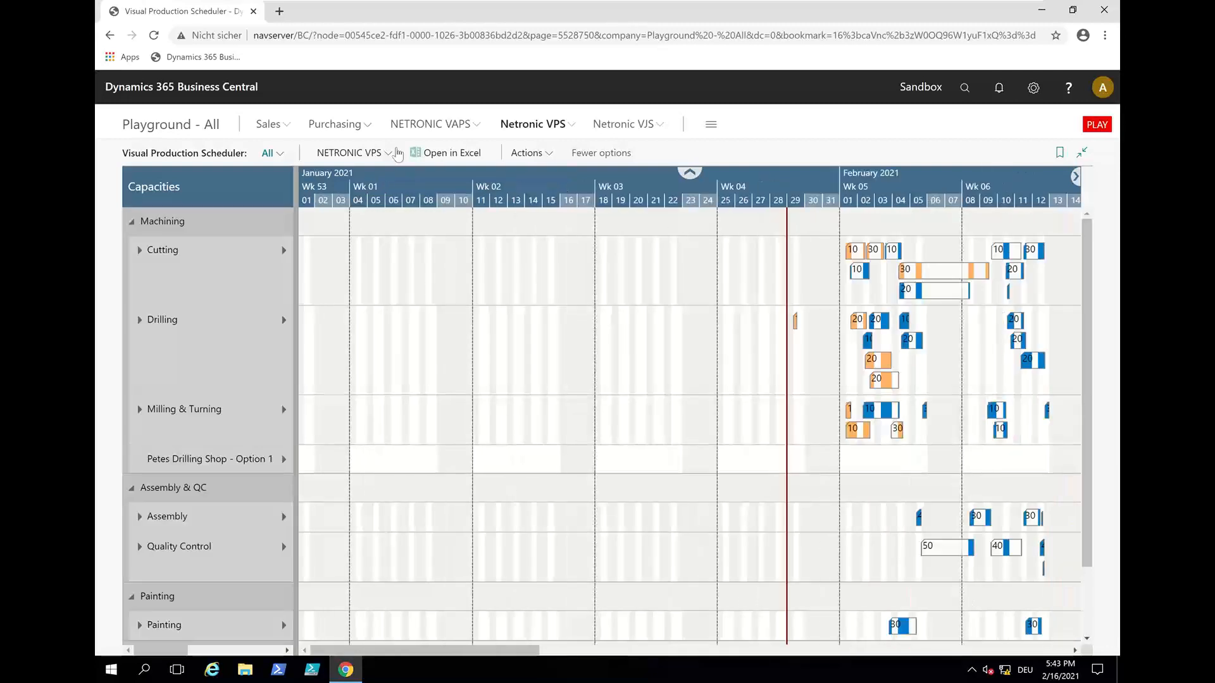
{"action": "left_click", "coordinate": [352, 153]}
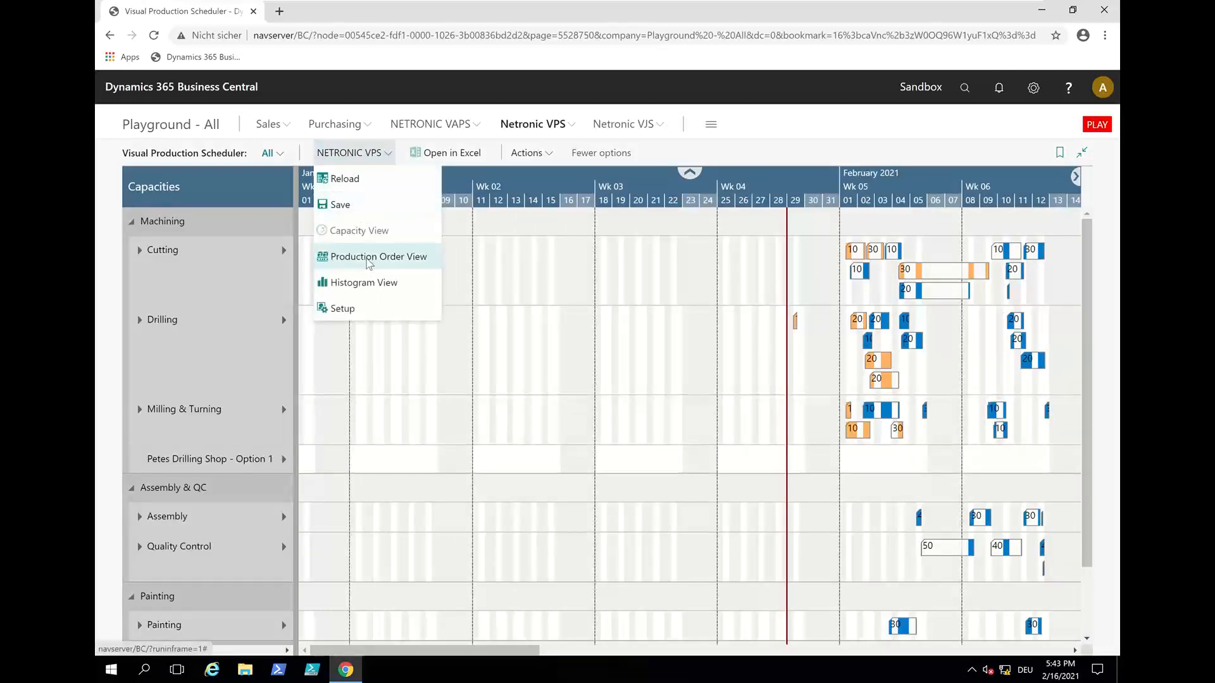
{"action": "left_click", "coordinate": [370, 260]}
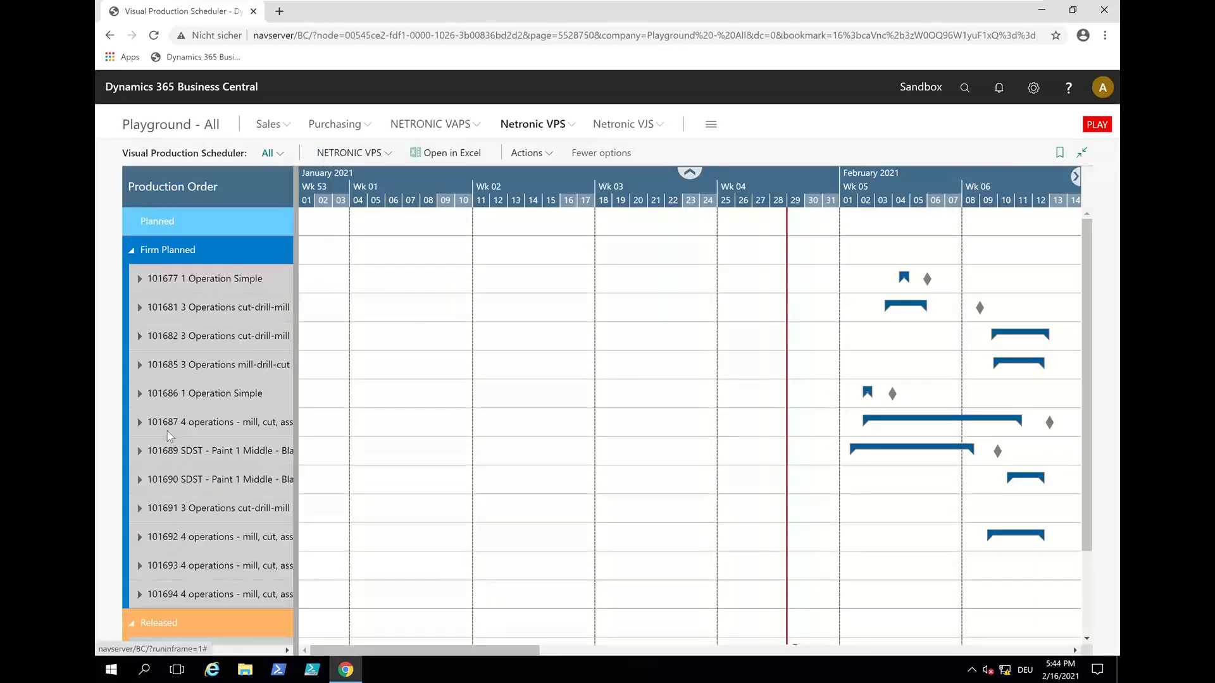
{"action": "mouse_move", "coordinate": [166, 431]}
{"action": "scroll", "coordinate": [497, 450], "scroll_direction": "down", "scroll_amount": 3}
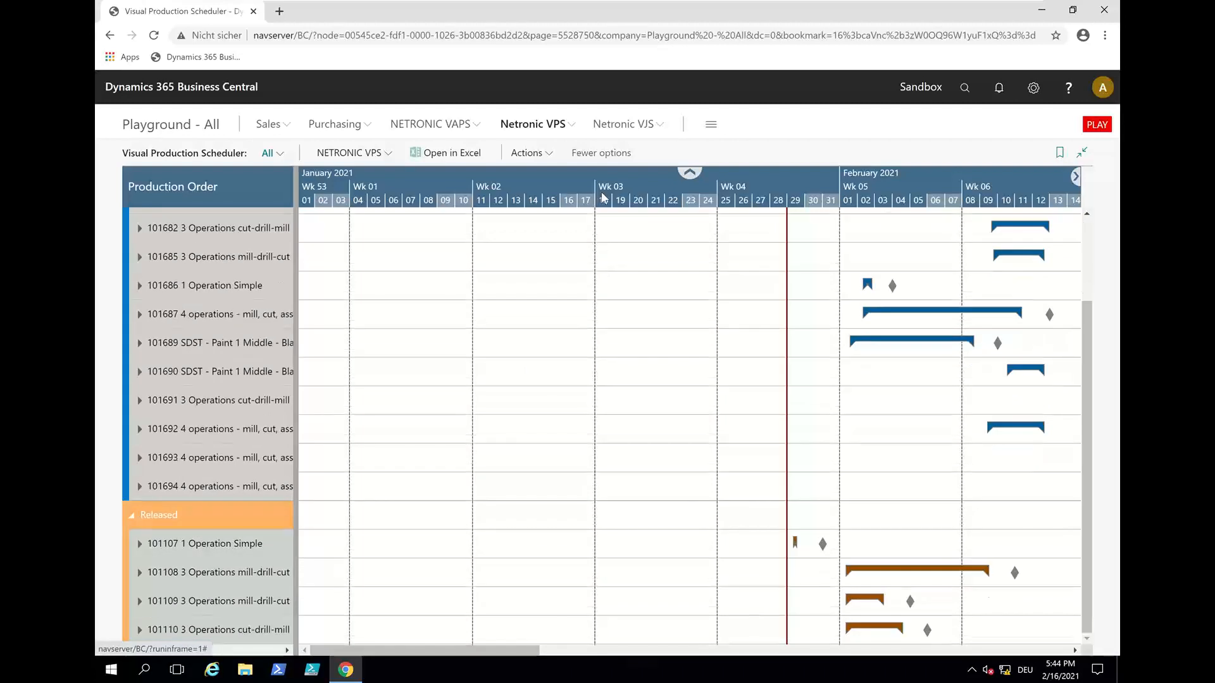
{"action": "left_click_drag", "start_coordinate": [602, 196], "coordinate": [559, 196]}
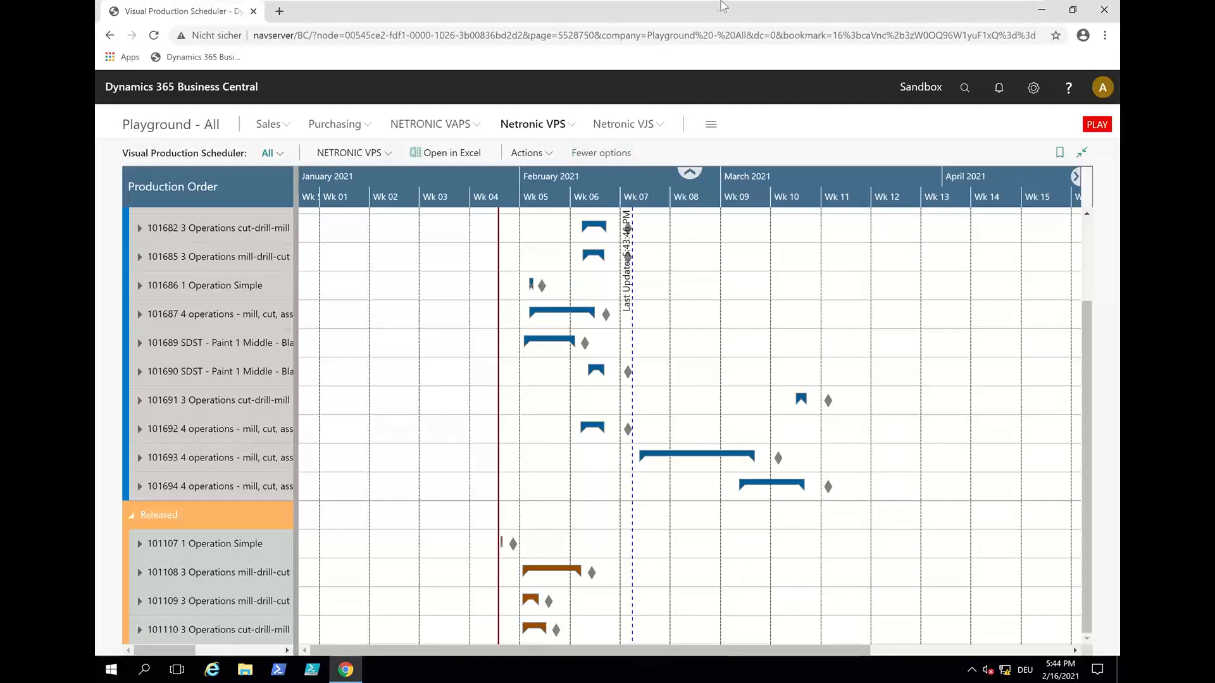
Switch to the PowerPoint webinar deck, start the slideshow from slide 16, and advance to the slide on what larger manufacturers typically miss
{"action": "mouse_move", "coordinate": [924, 7]}
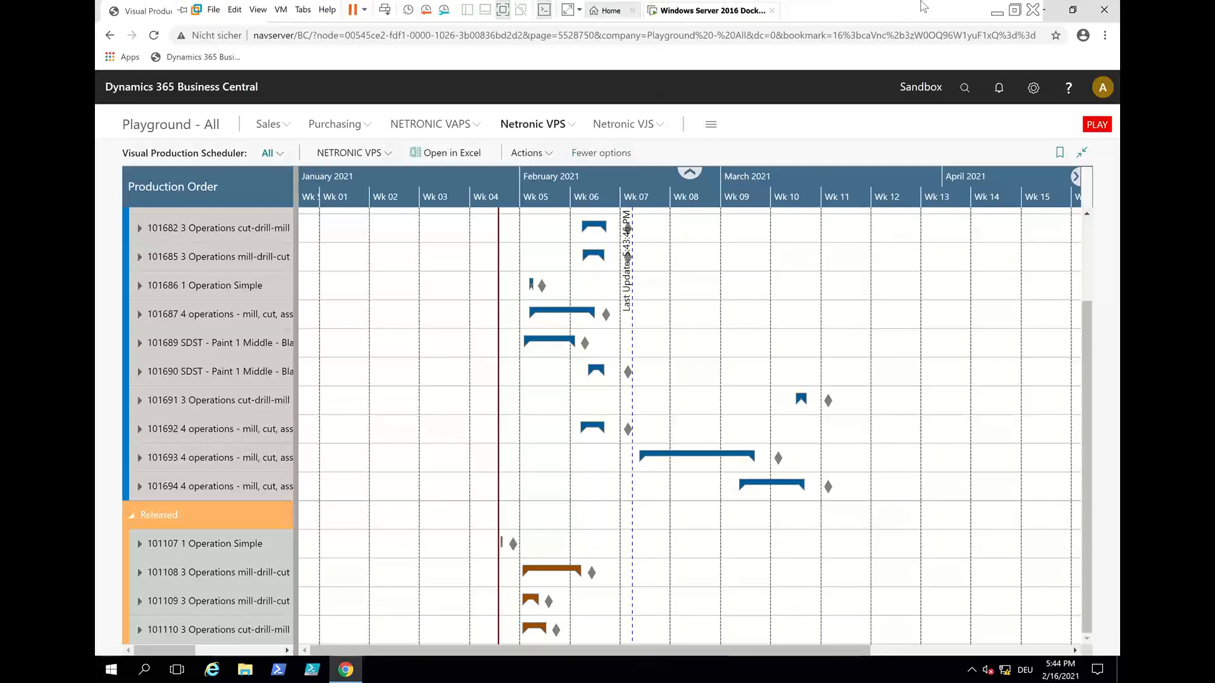
{"action": "left_click", "coordinate": [997, 11]}
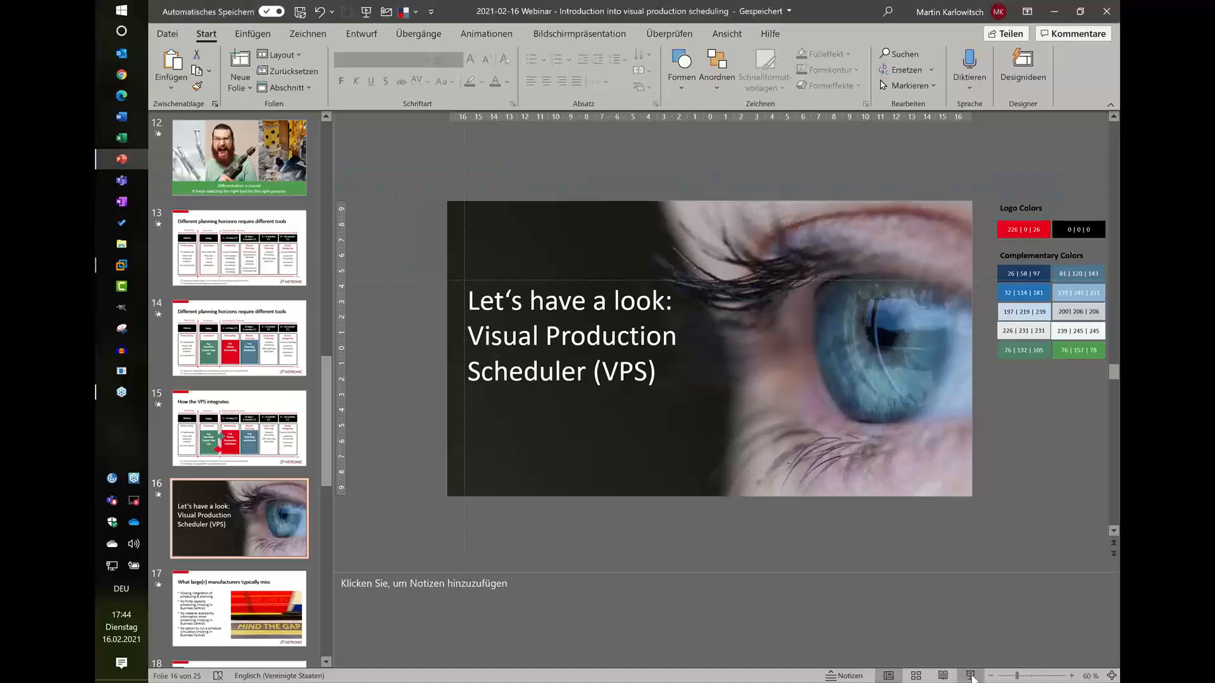
{"action": "key", "text": "shift+F5"}
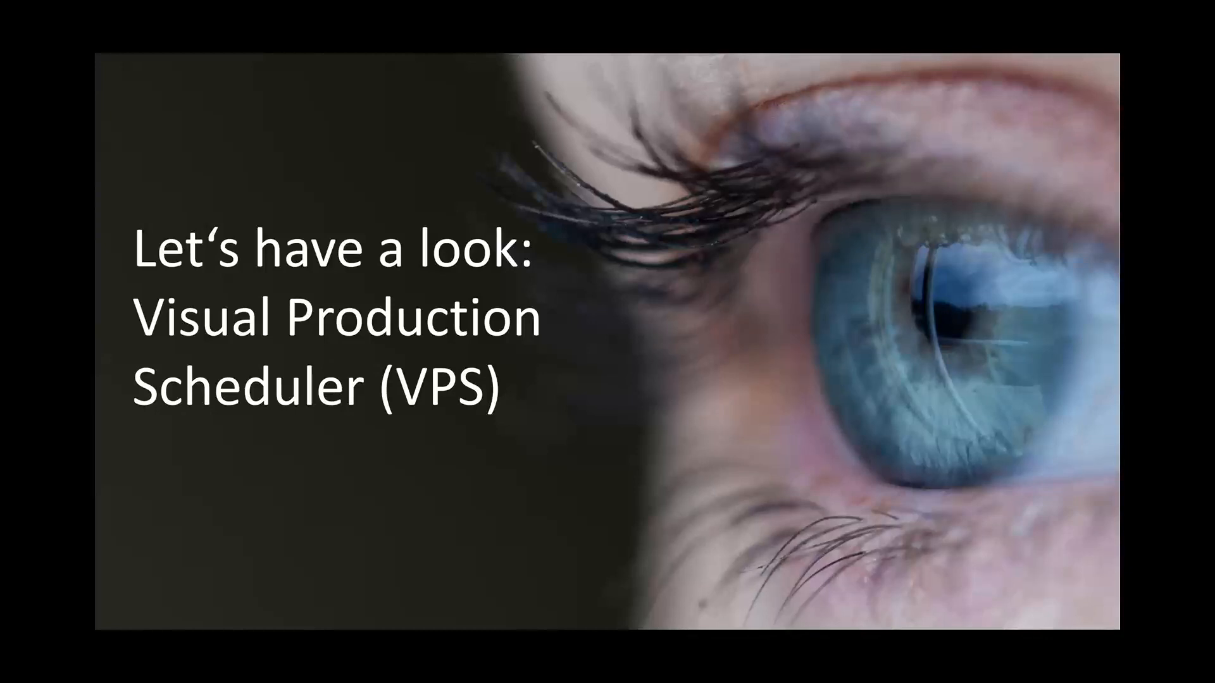
{"action": "key", "text": "Right"}
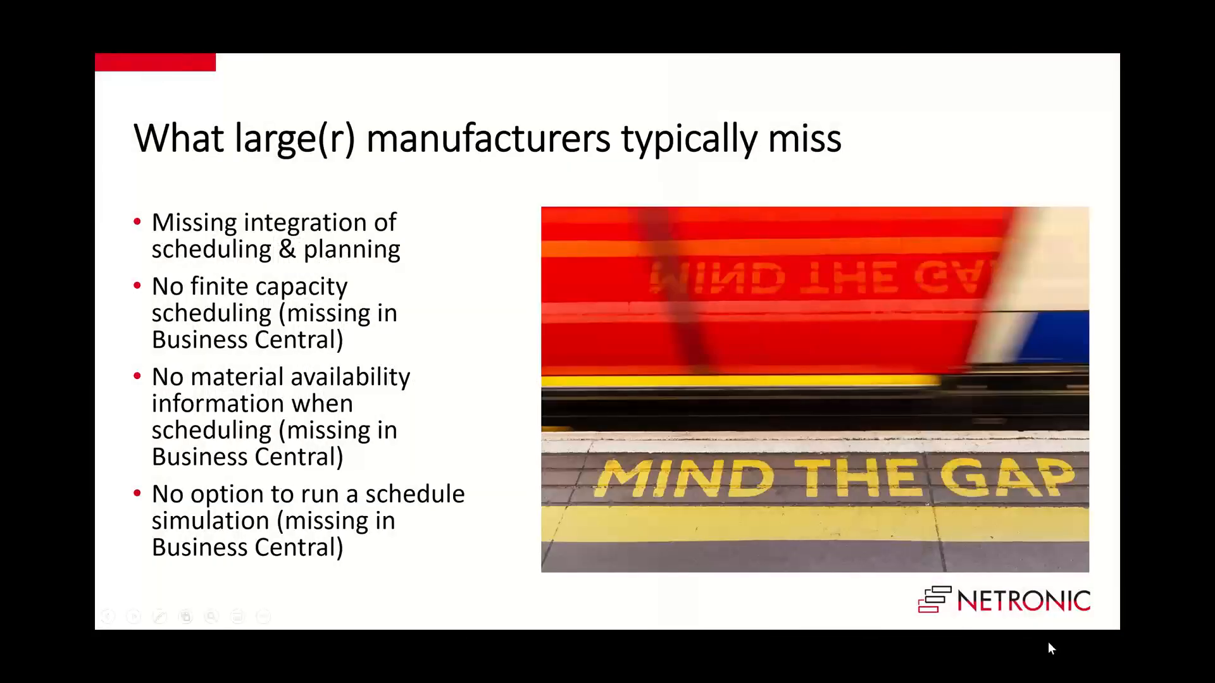
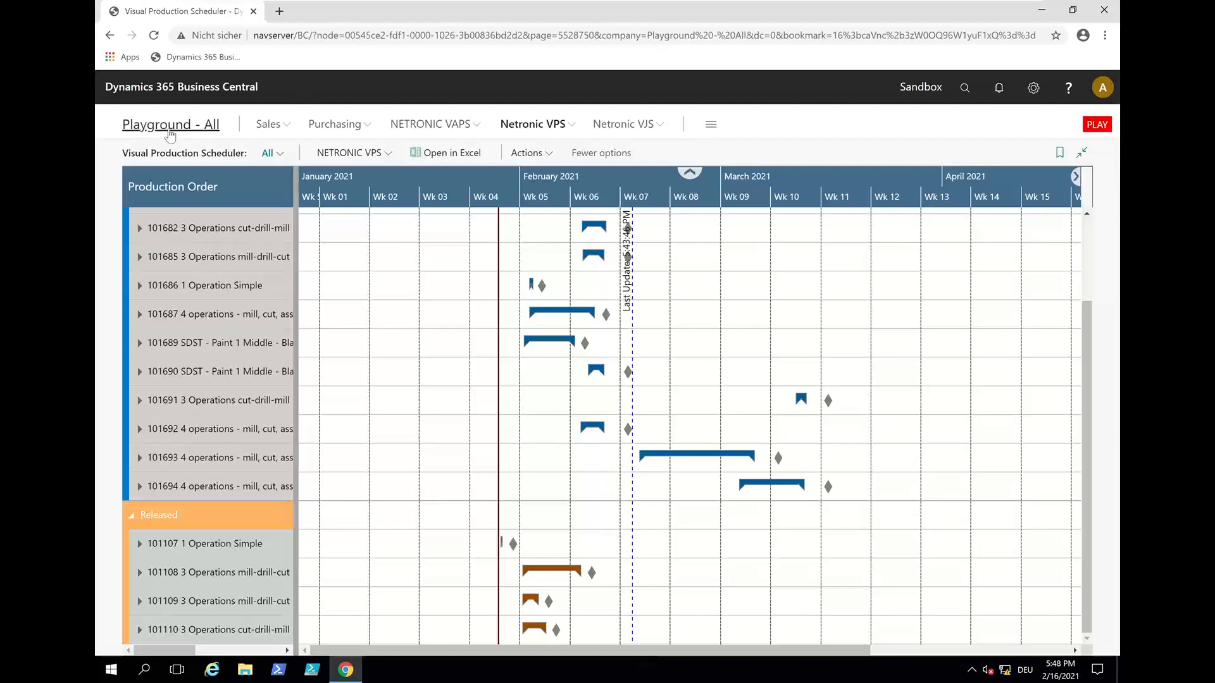
Return to the Business Central home page and open the NETRONIC VAPS simulations list
{"action": "left_click", "coordinate": [170, 129]}
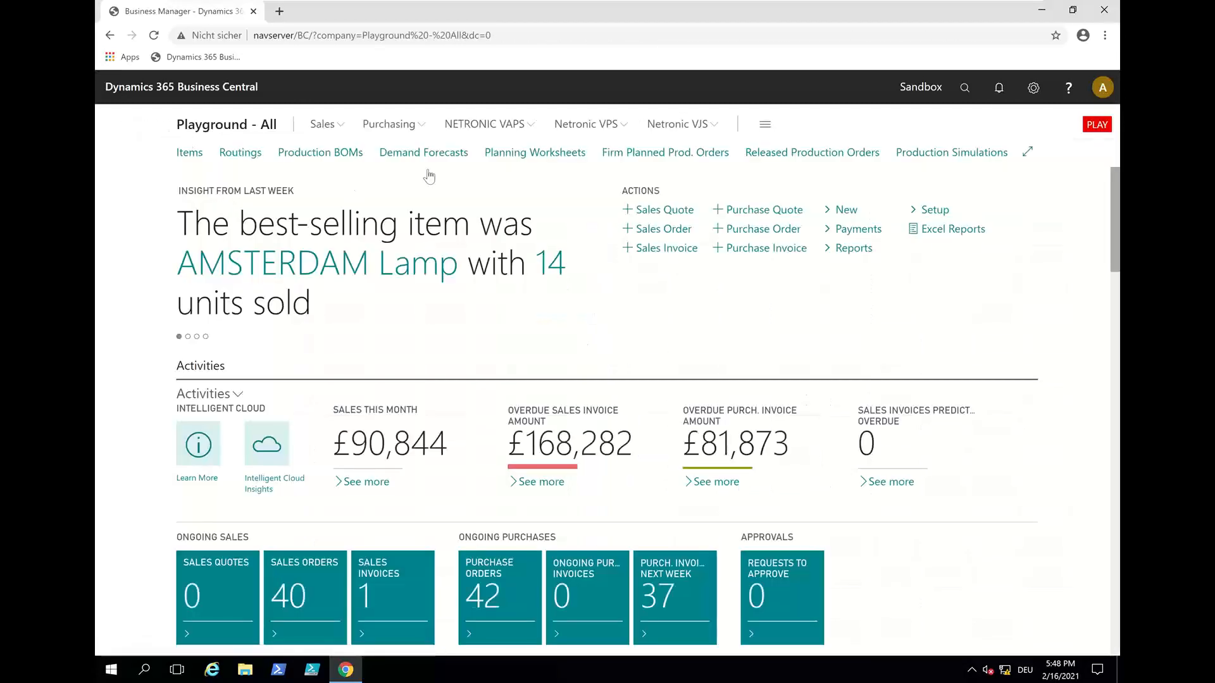
{"action": "left_click", "coordinate": [510, 127]}
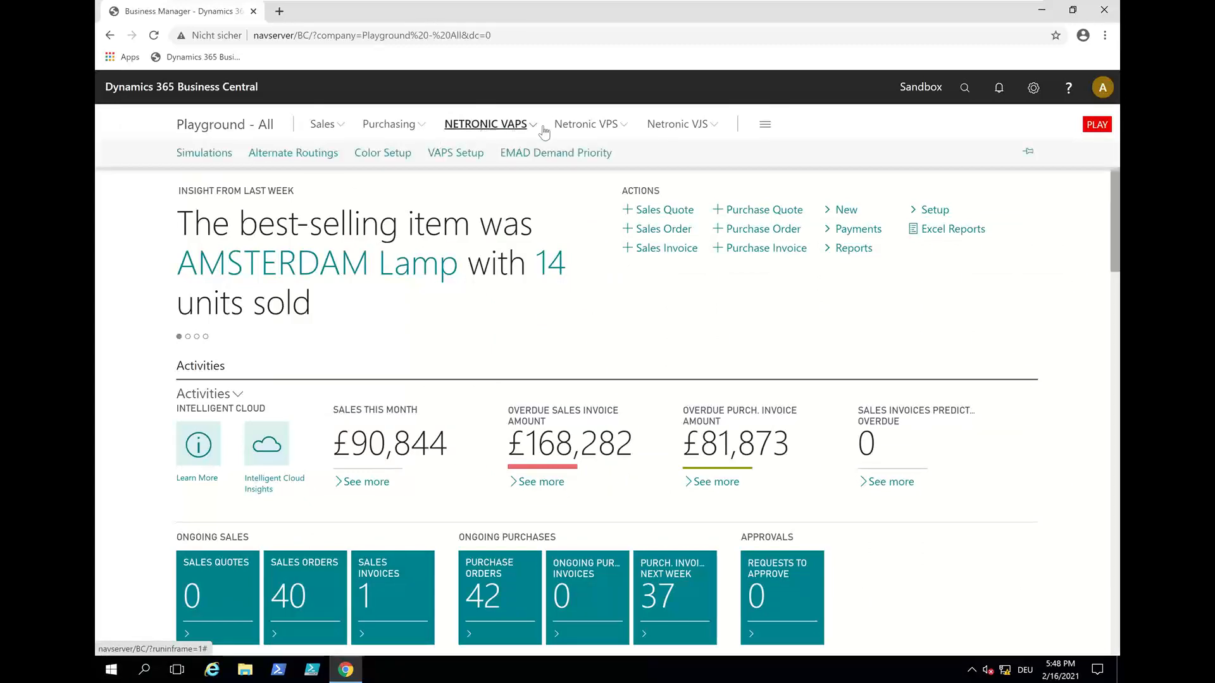
{"action": "left_click", "coordinate": [598, 129]}
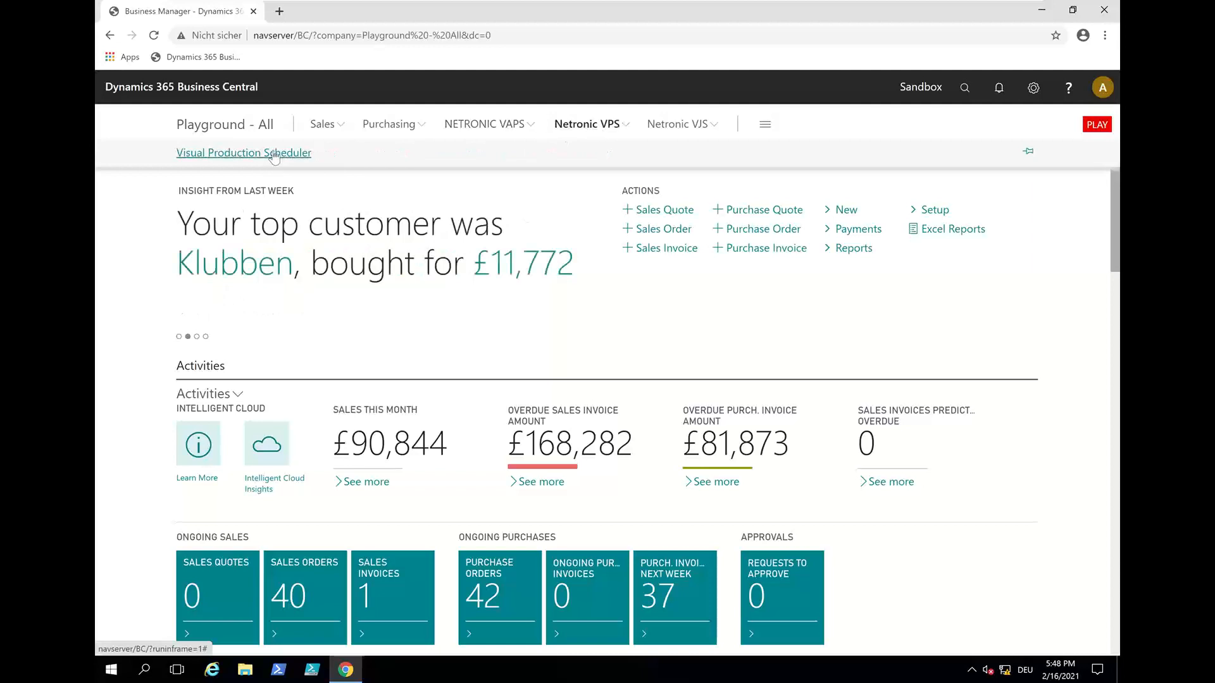
{"action": "left_click", "coordinate": [492, 128]}
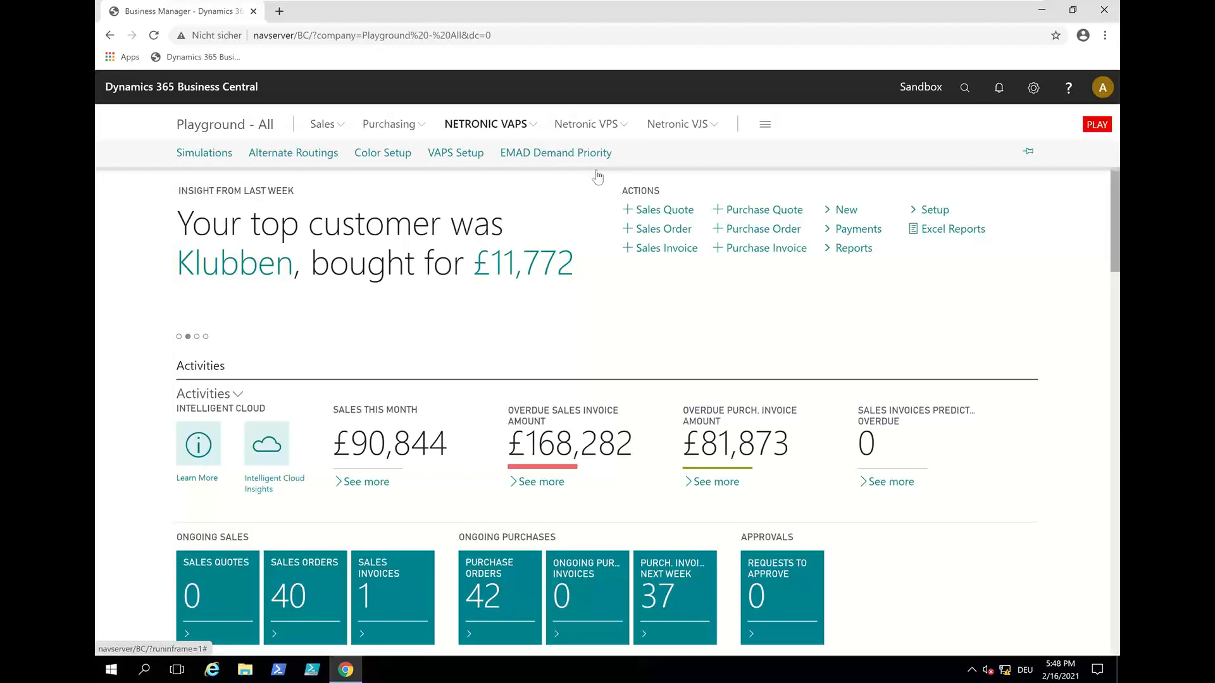
{"action": "left_click", "coordinate": [211, 157]}
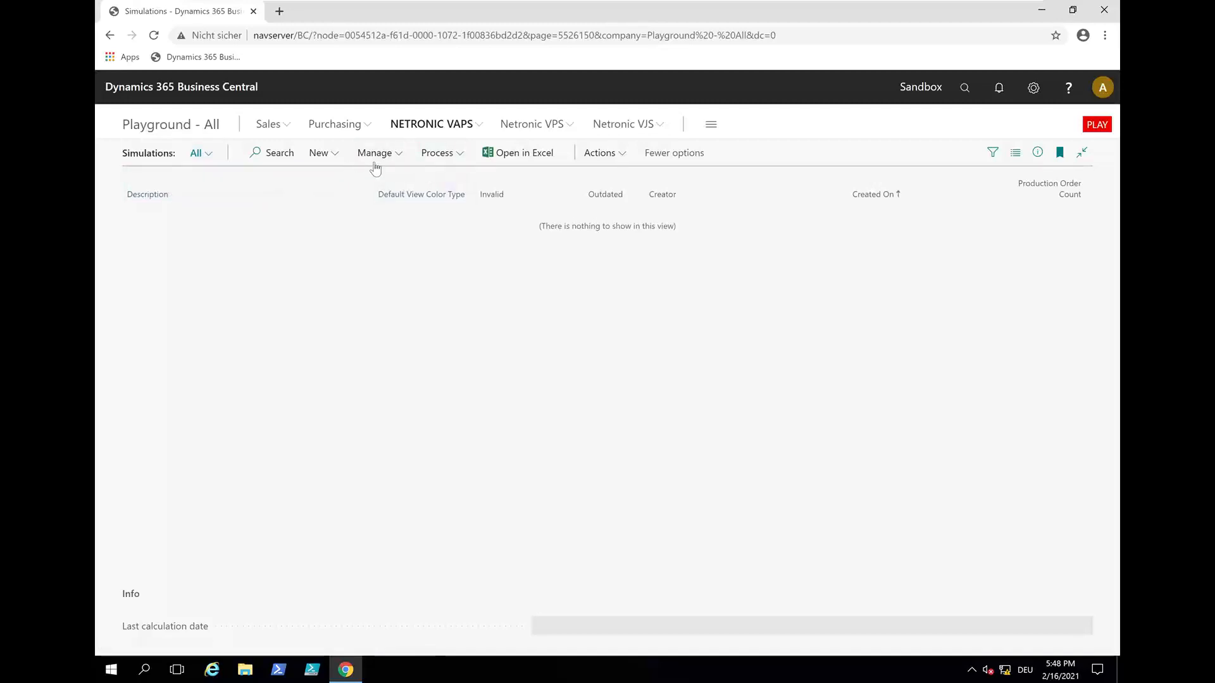
Create two simulations with the last used options: minimum status Planned, relative dates from -5D to 6W, and Prod. Order Status colors
{"action": "left_click", "coordinate": [436, 159]}
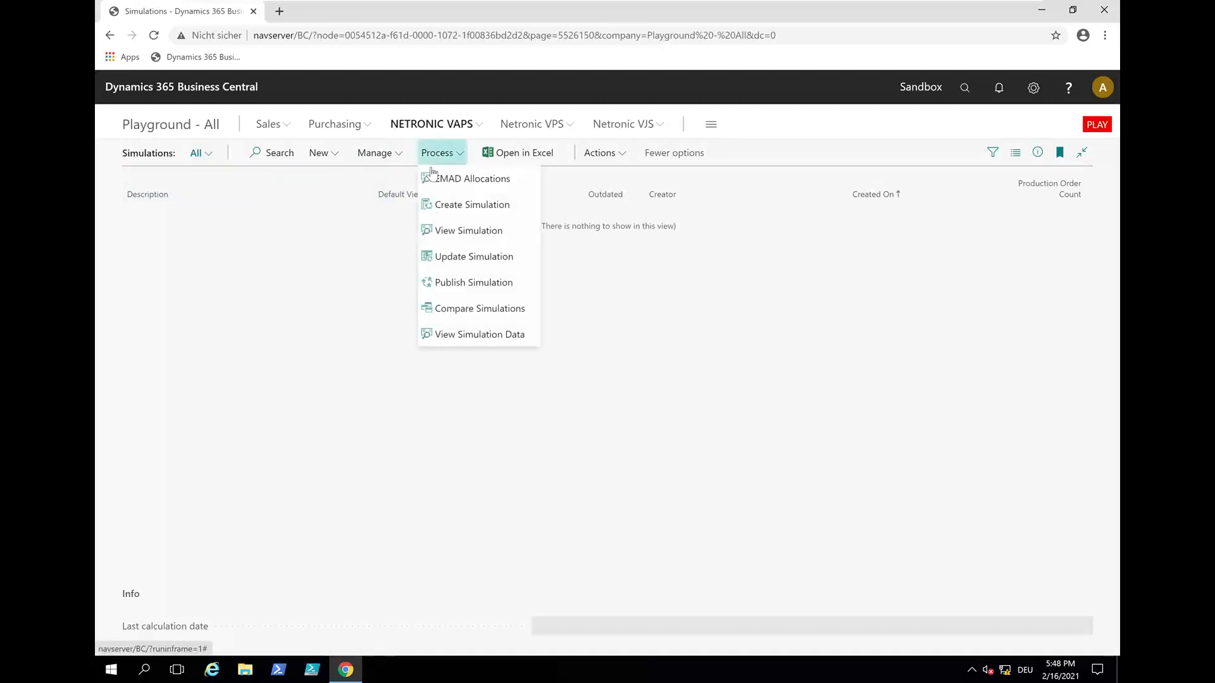
{"action": "left_click", "coordinate": [436, 205]}
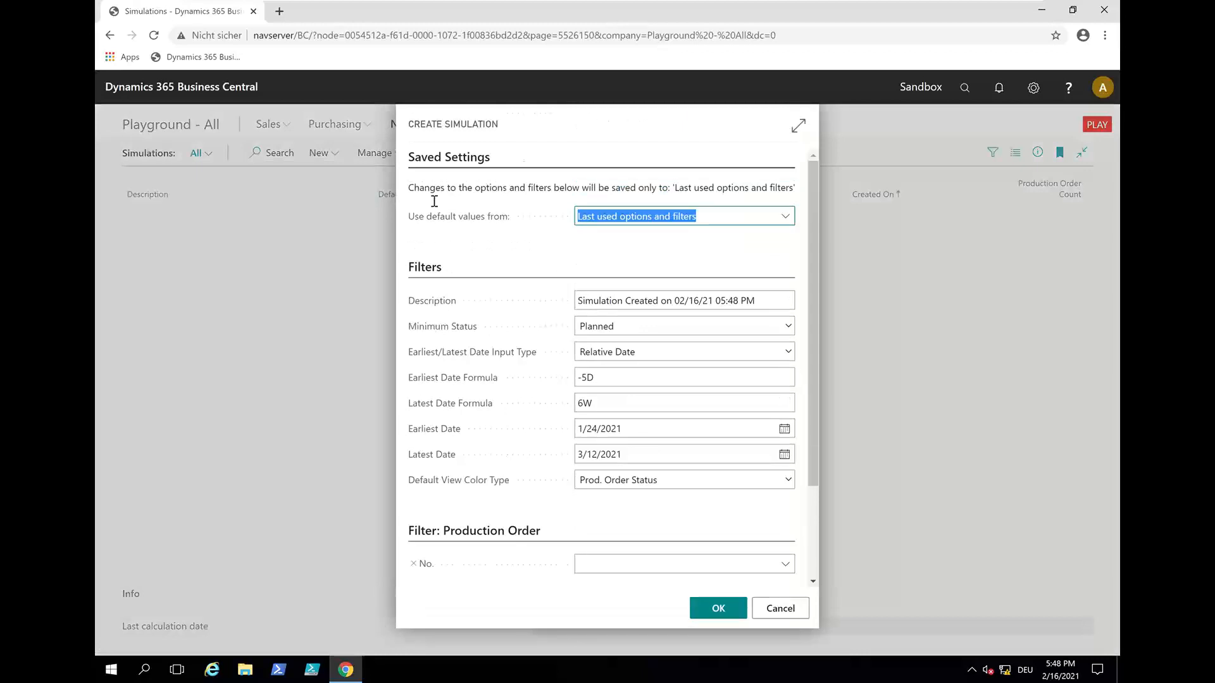
{"action": "left_click", "coordinate": [708, 607]}
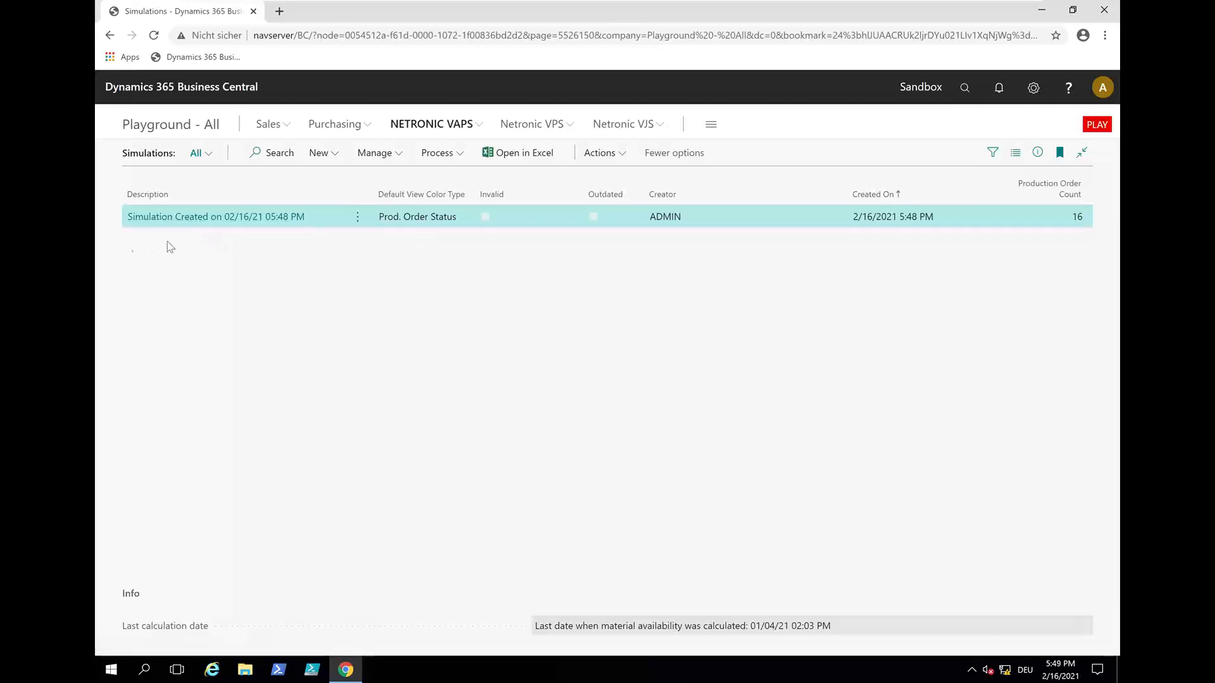
{"action": "left_click", "coordinate": [442, 153]}
{"action": "left_click", "coordinate": [469, 205]}
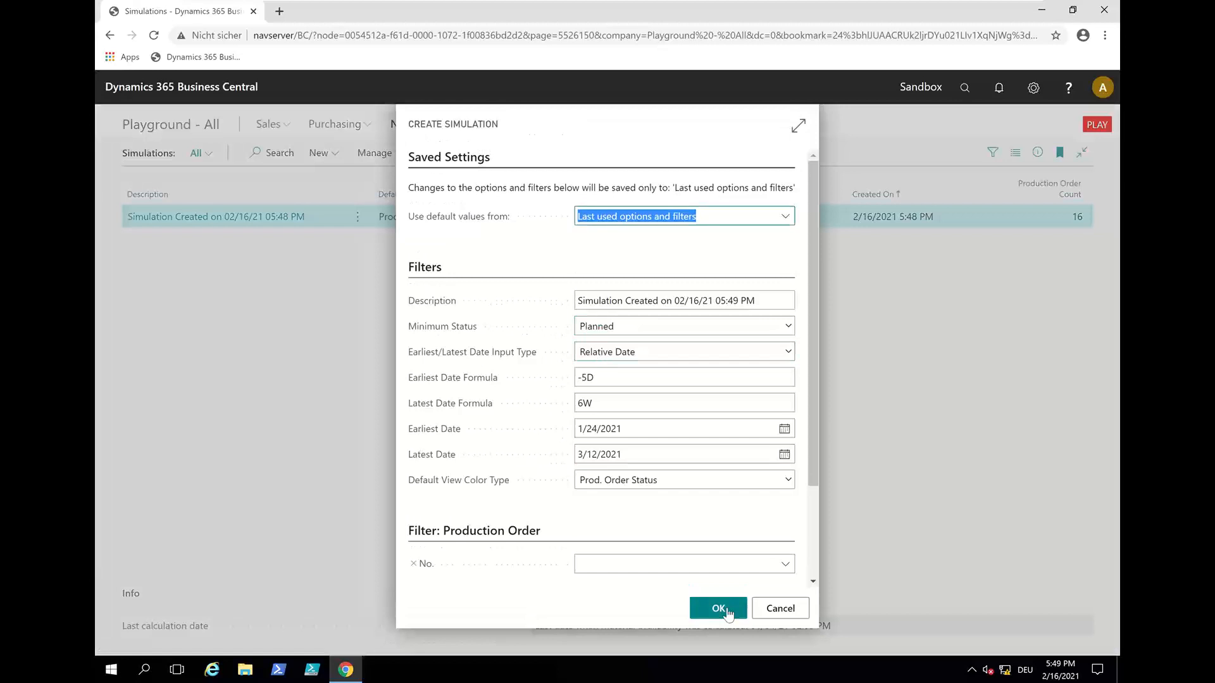
{"action": "left_click", "coordinate": [726, 610]}
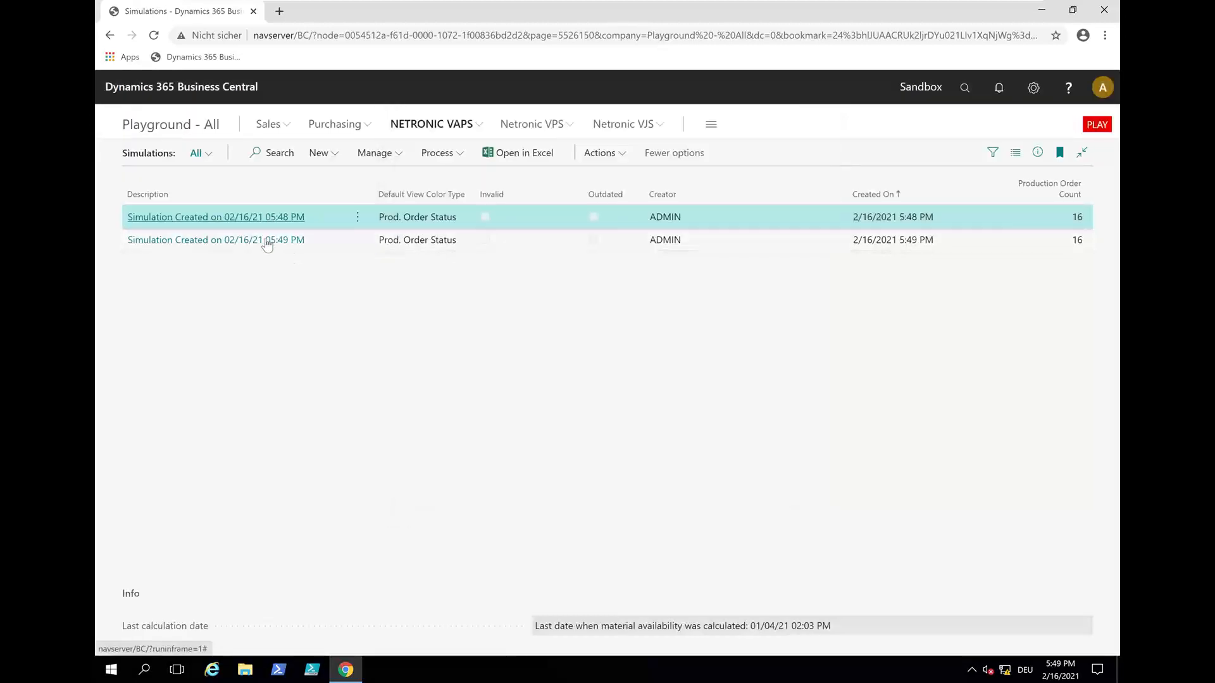
{"action": "left_click", "coordinate": [342, 246]}
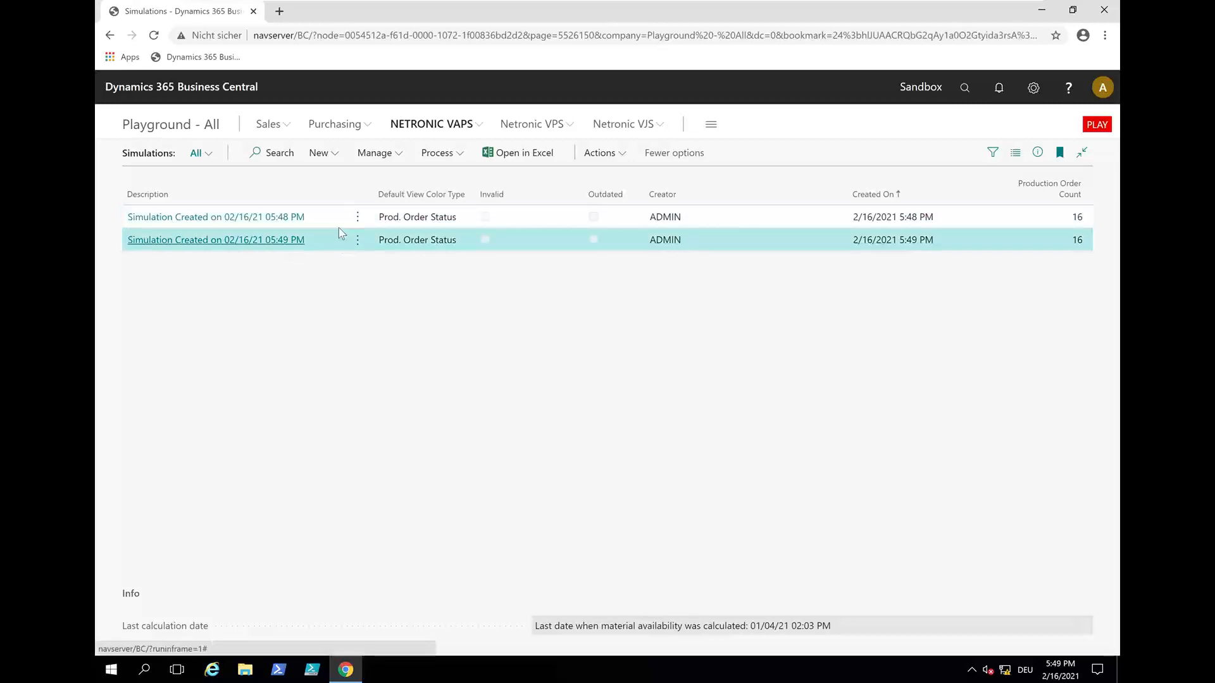
{"action": "left_click", "coordinate": [453, 156]}
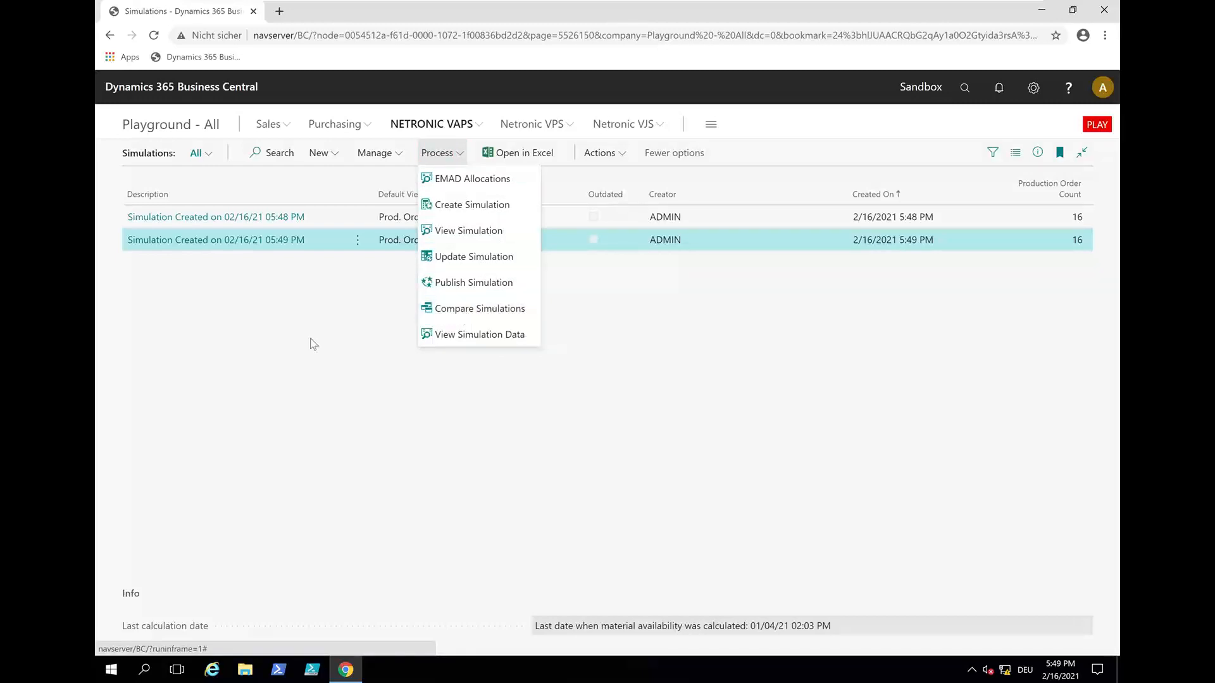
{"action": "left_click", "coordinate": [281, 318]}
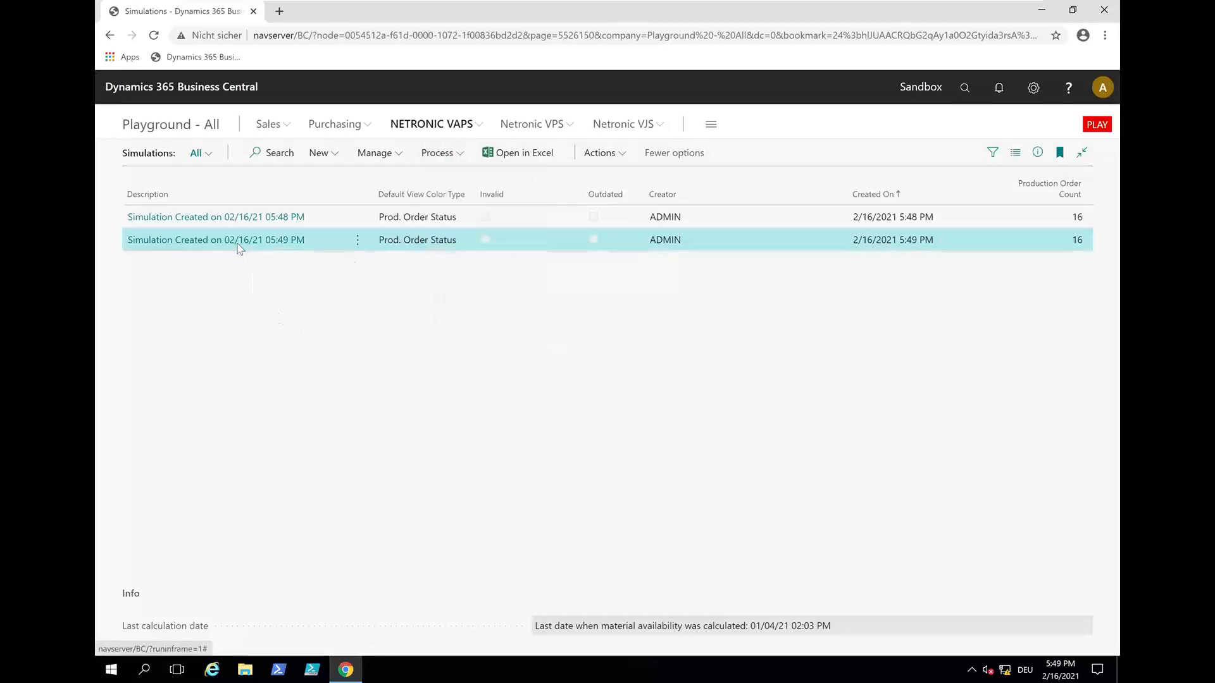
{"action": "left_click", "coordinate": [443, 154]}
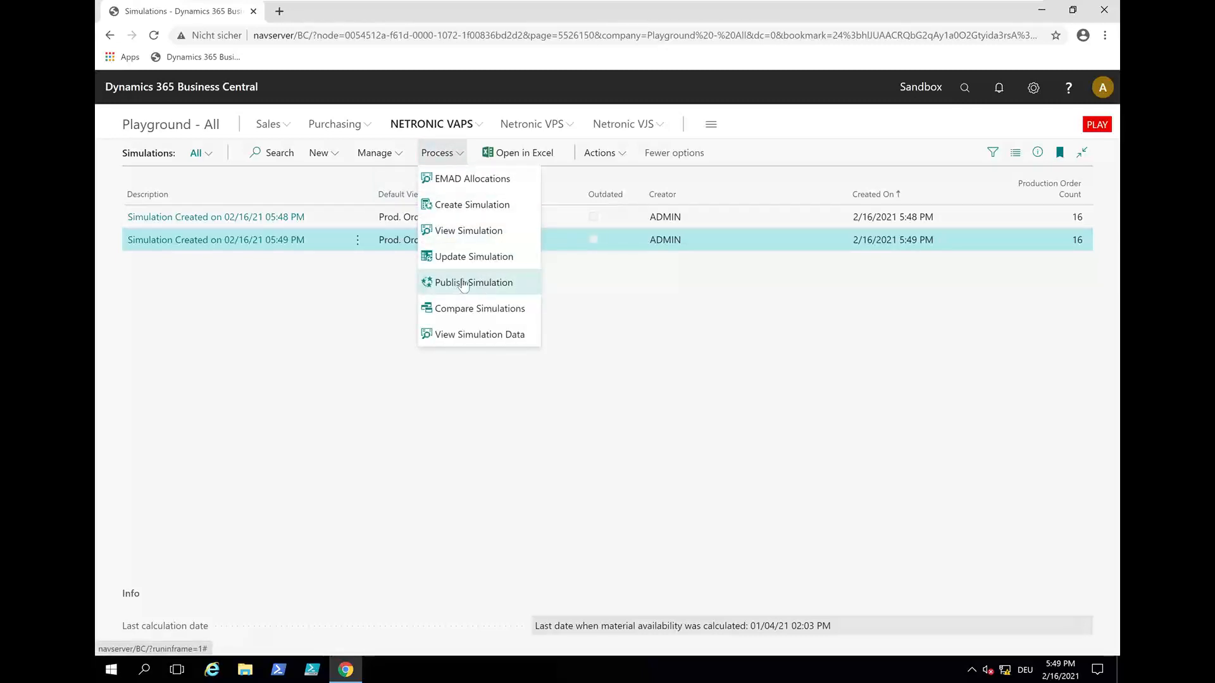
{"action": "left_click", "coordinate": [311, 296]}
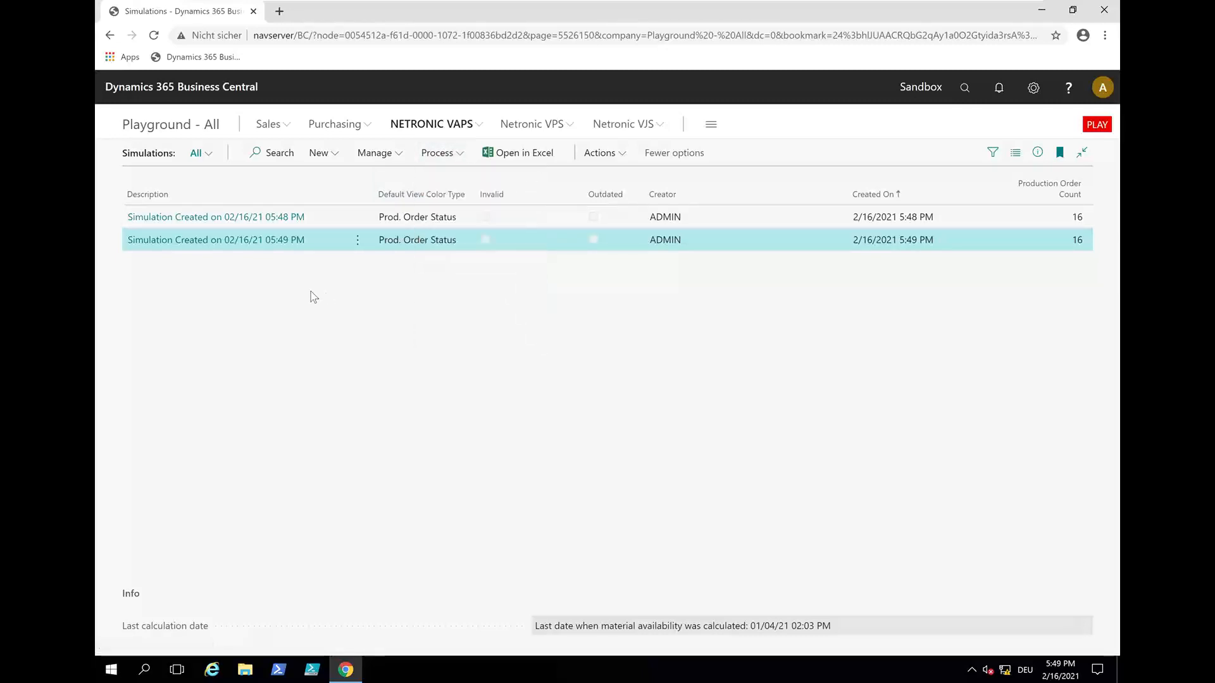
Open the simulation created at 05:49 PM and assign the January 29 operation 10 from Drilling's Standby row to Drilling #1
{"action": "left_click", "coordinate": [275, 241]}
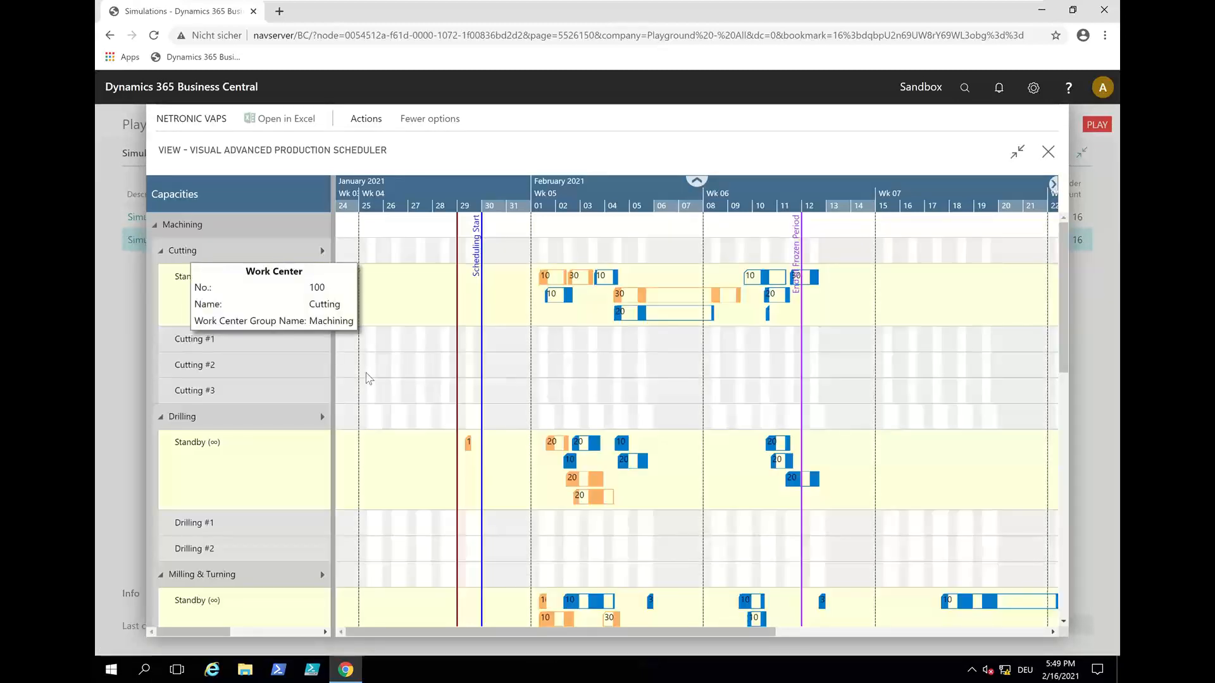
{"action": "mouse_move", "coordinate": [468, 445]}
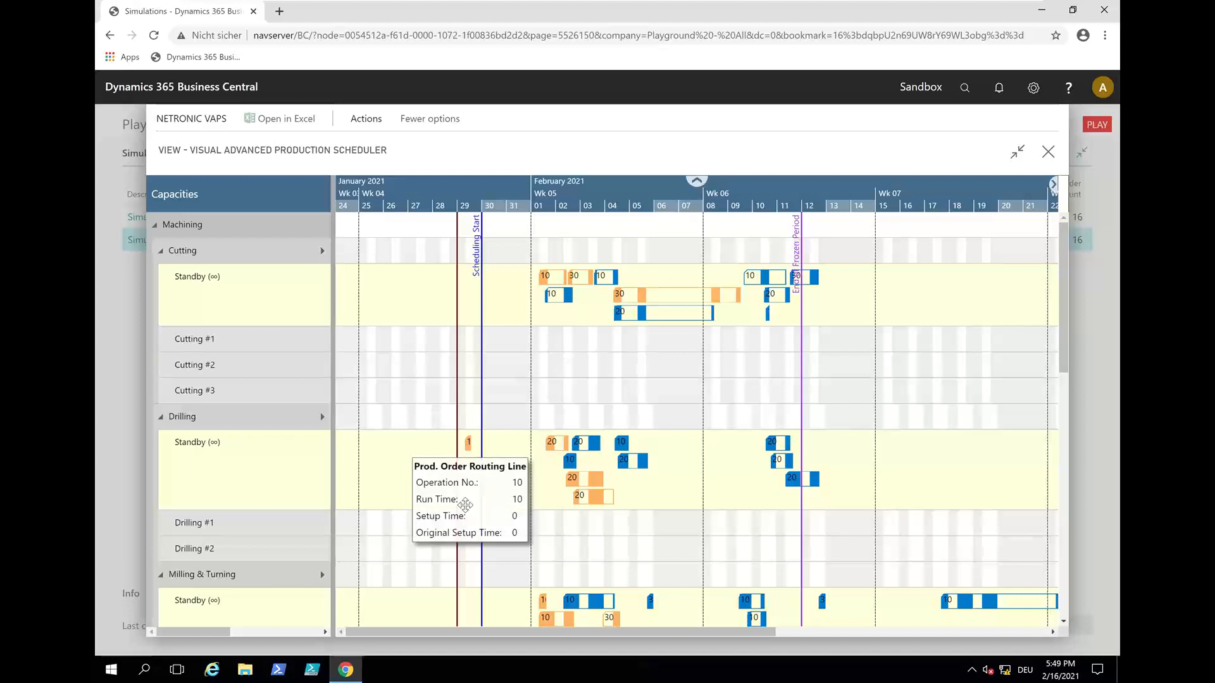
{"action": "left_click_drag", "start_coordinate": [465, 505], "coordinate": [472, 520]}
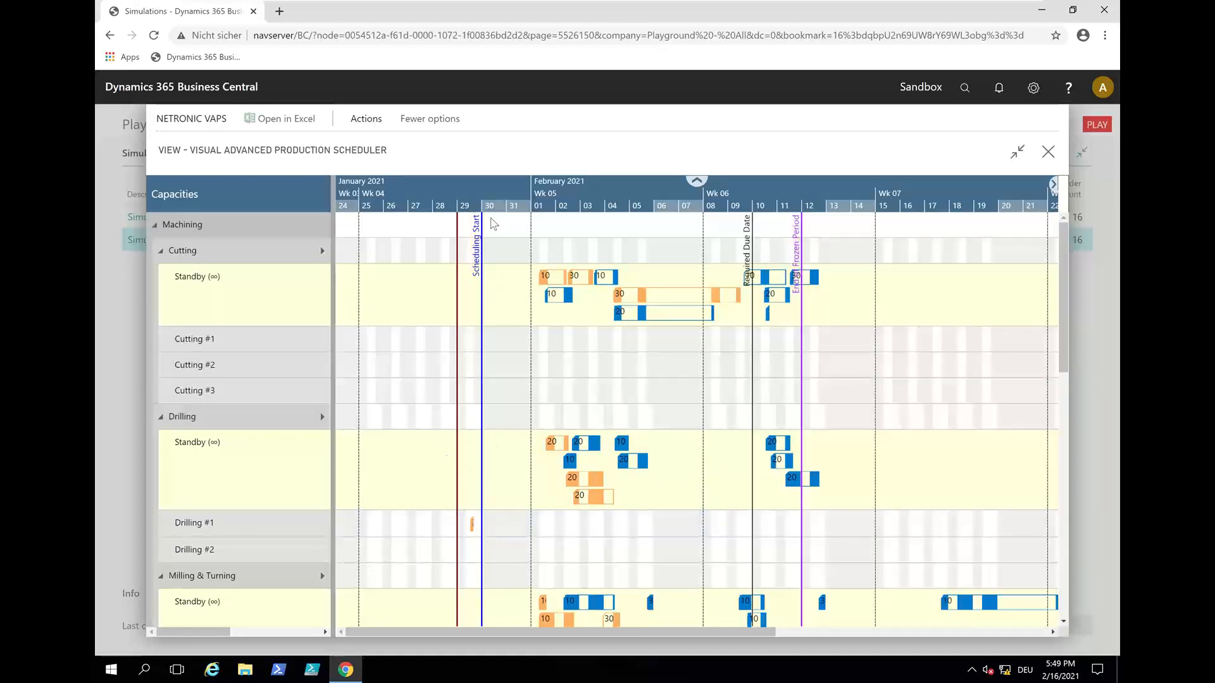
Move operation 10 on Drilling #1 to the start of working time on Friday, January 29, and inspect its routing line details
{"action": "left_click", "coordinate": [498, 189]}
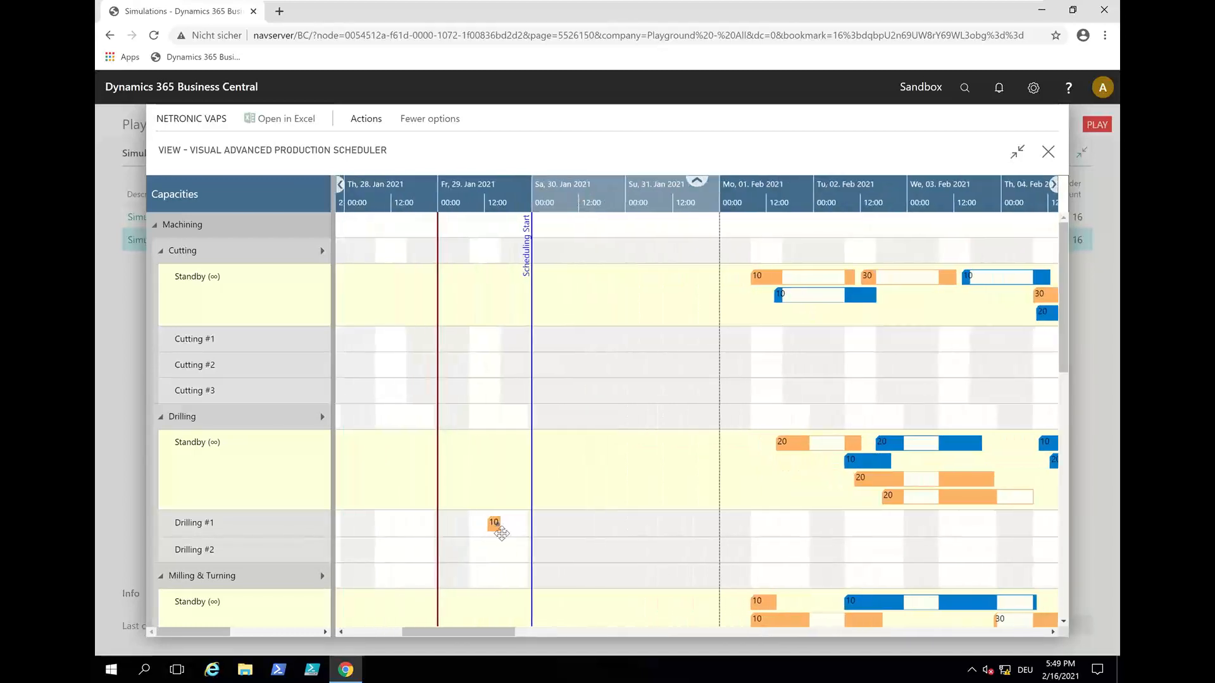
{"action": "left_click_drag", "start_coordinate": [490, 522], "coordinate": [476, 522]}
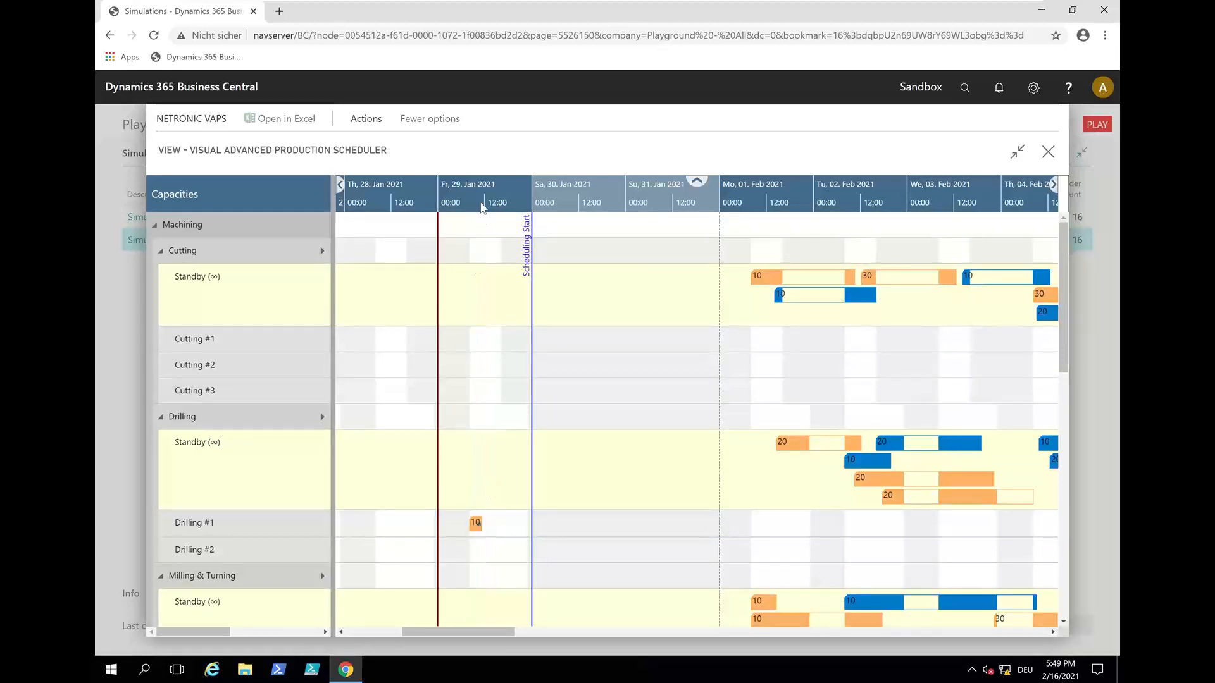
{"action": "scroll", "coordinate": [480, 208], "scroll_direction": "up", "scroll_amount": 5}
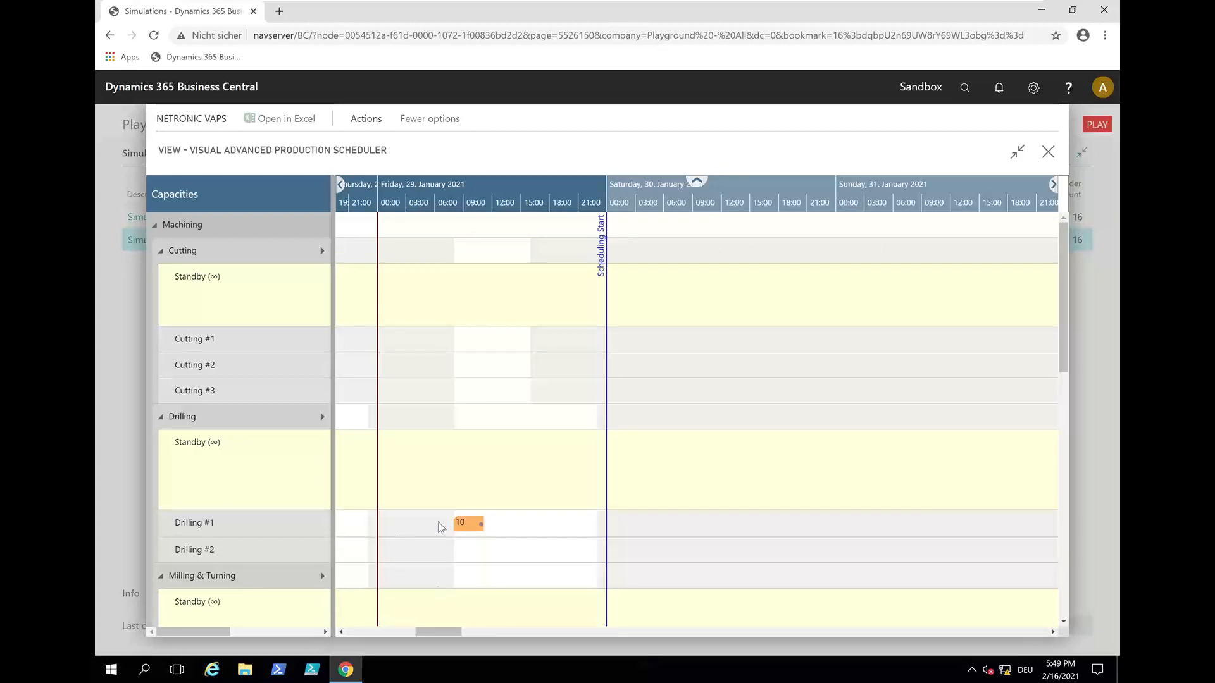
{"action": "mouse_move", "coordinate": [459, 520]}
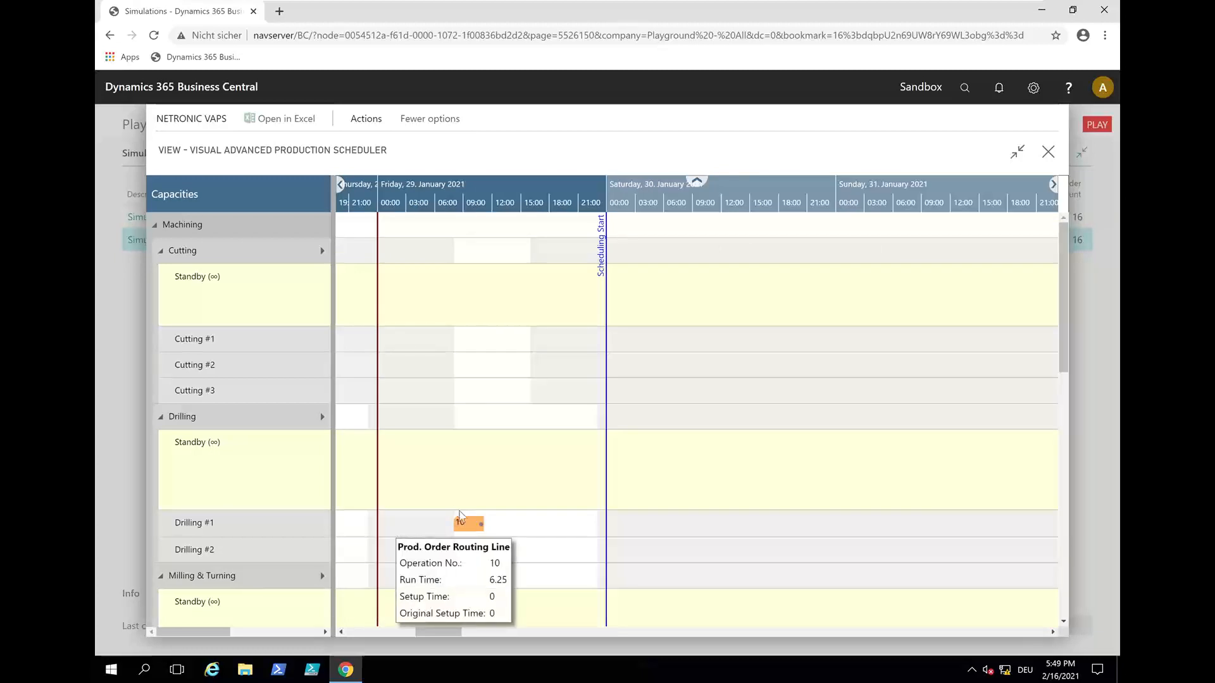
Schedule all standby operations onto the machine centers with Add All, without alternate machine centers
{"action": "scroll", "coordinate": [469, 200], "scroll_direction": "down", "scroll_amount": 3}
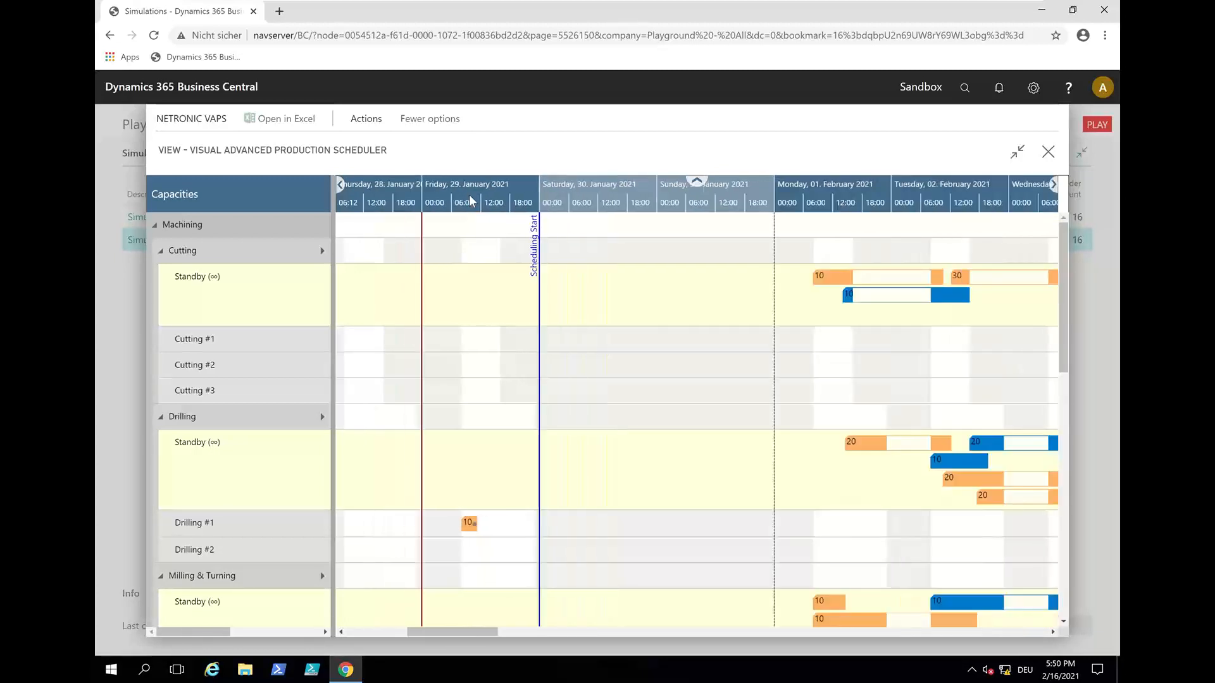
{"action": "scroll", "coordinate": [469, 200], "scroll_direction": "down", "scroll_amount": 5}
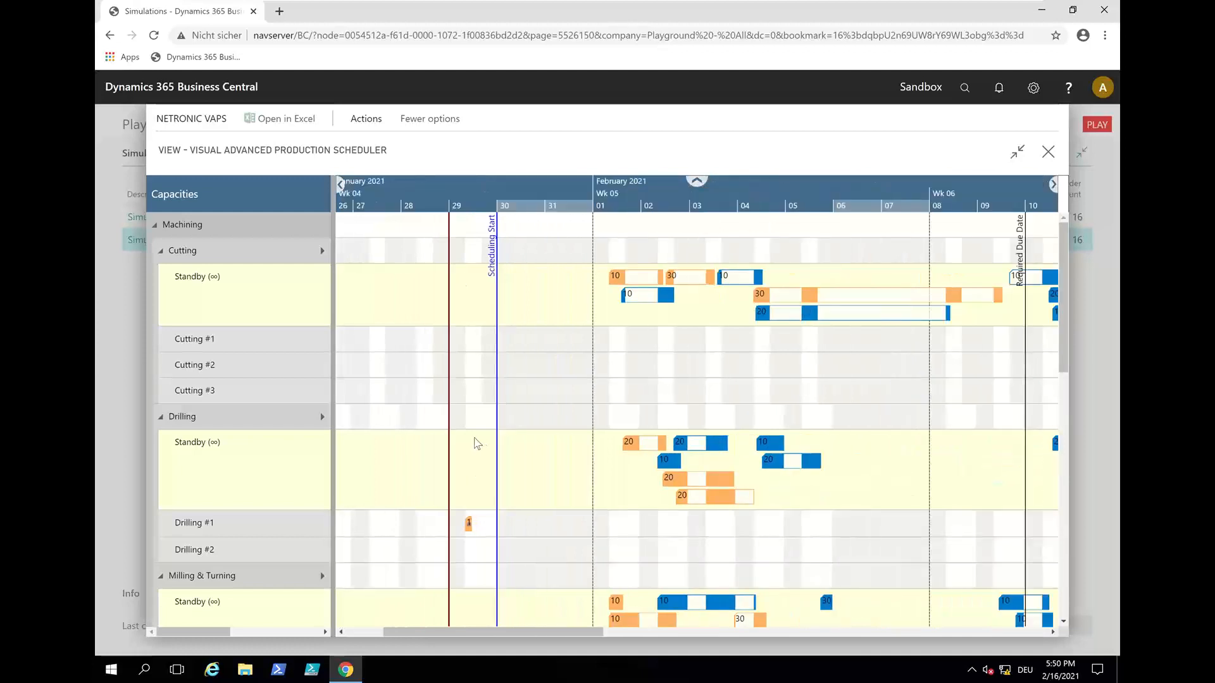
{"action": "scroll", "coordinate": [533, 186], "scroll_direction": "down", "scroll_amount": 2}
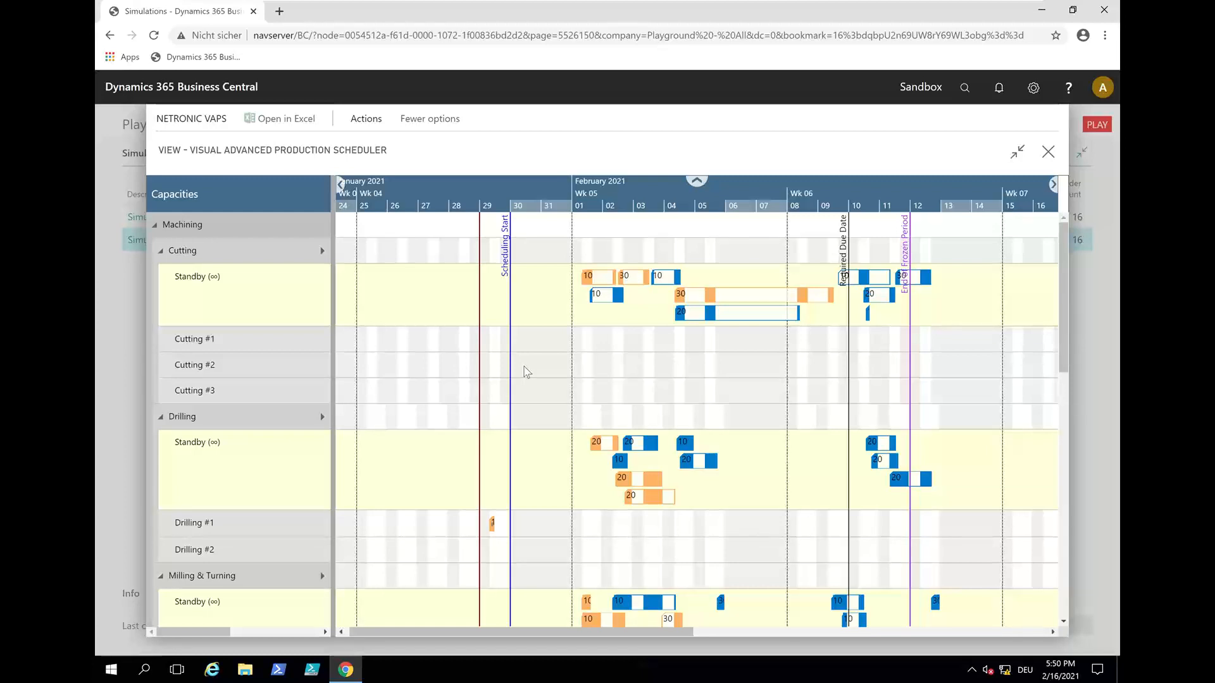
{"action": "left_click", "coordinate": [365, 120]}
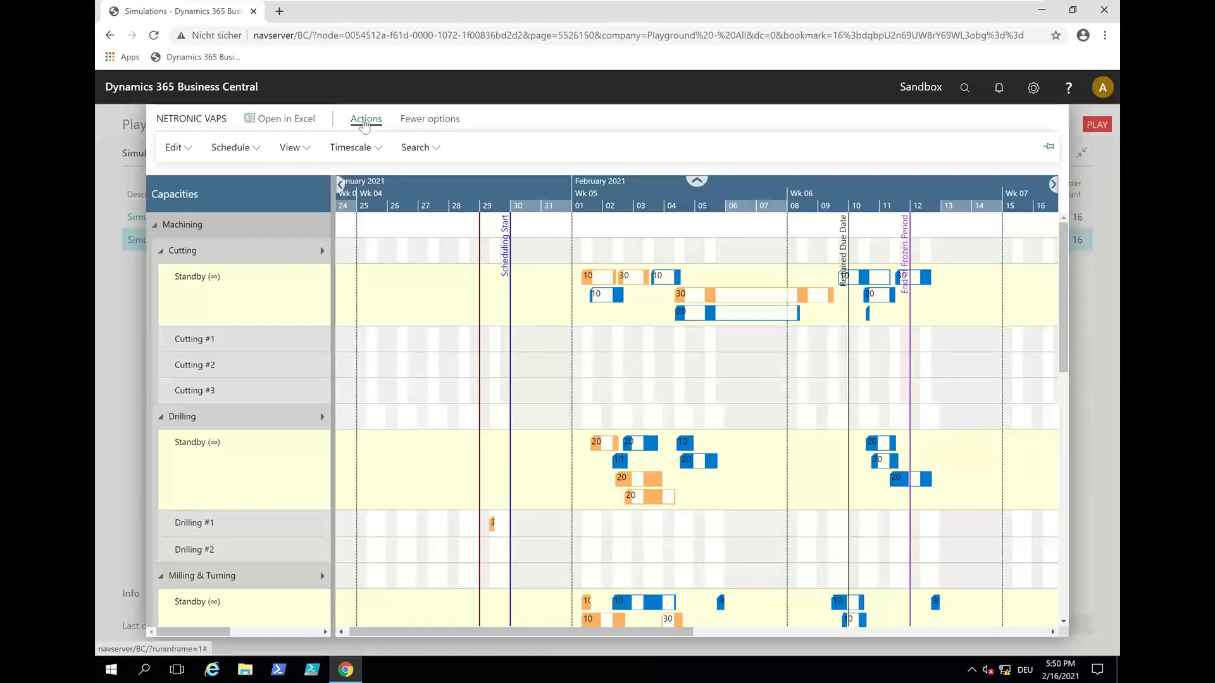
{"action": "left_click", "coordinate": [238, 150]}
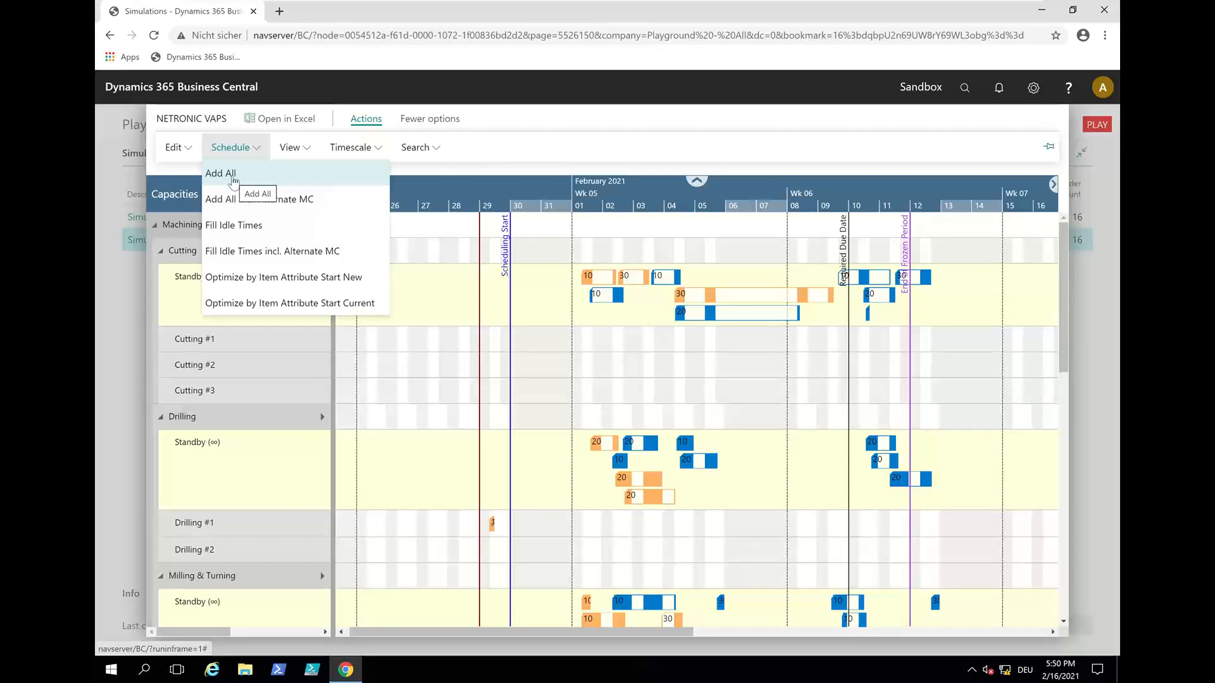
{"action": "left_click", "coordinate": [232, 178]}
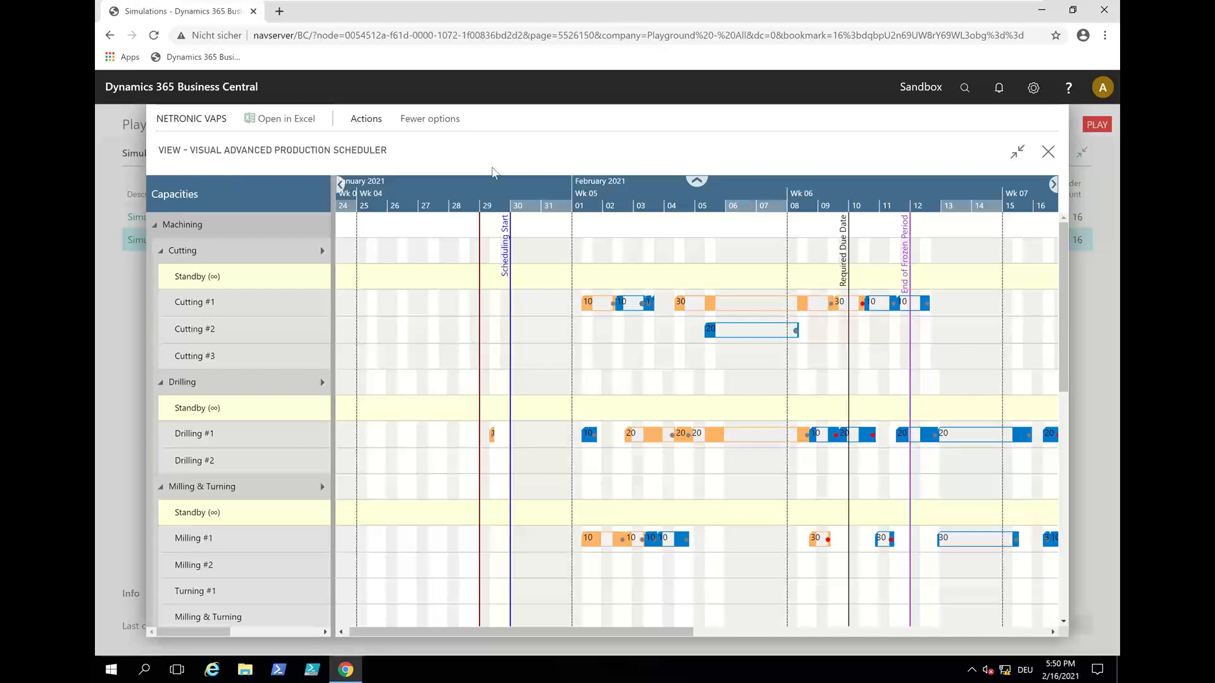
Examine the resulting schedule and select the operation on Cutting #1 around February 17 to view its order links and required due date
{"action": "scroll", "coordinate": [625, 186], "scroll_direction": "down", "scroll_amount": 2}
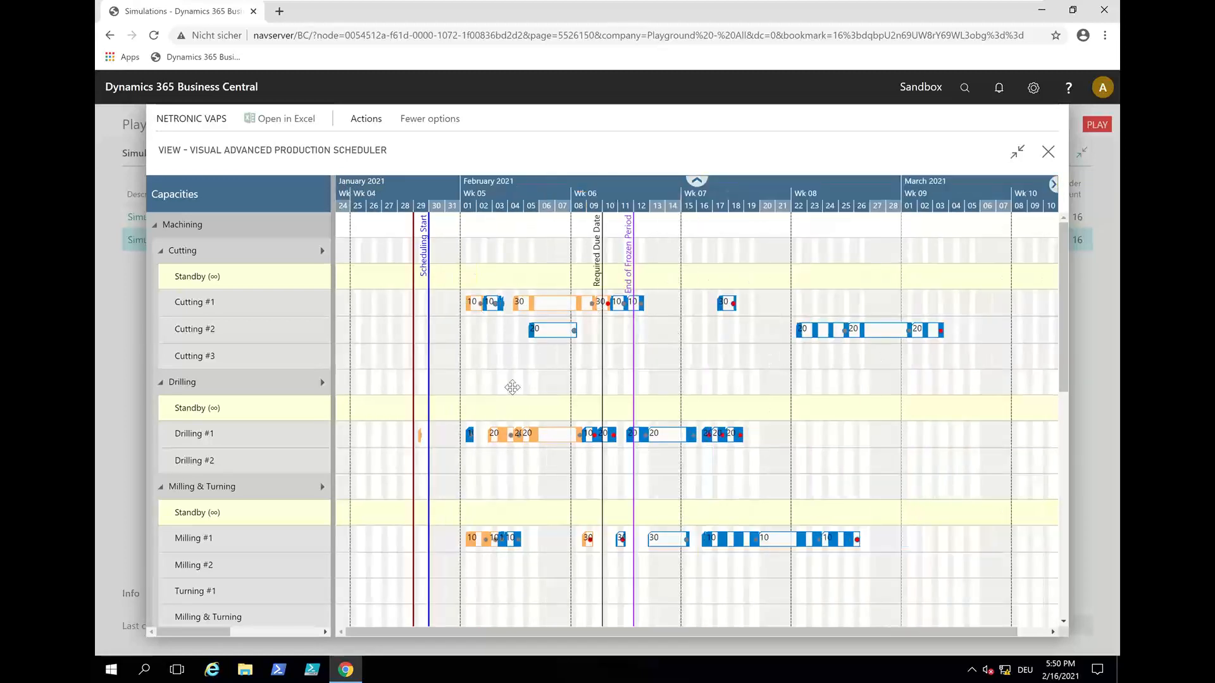
{"action": "mouse_move", "coordinate": [554, 430]}
{"action": "mouse_move", "coordinate": [475, 304]}
{"action": "left_click", "coordinate": [606, 307]}
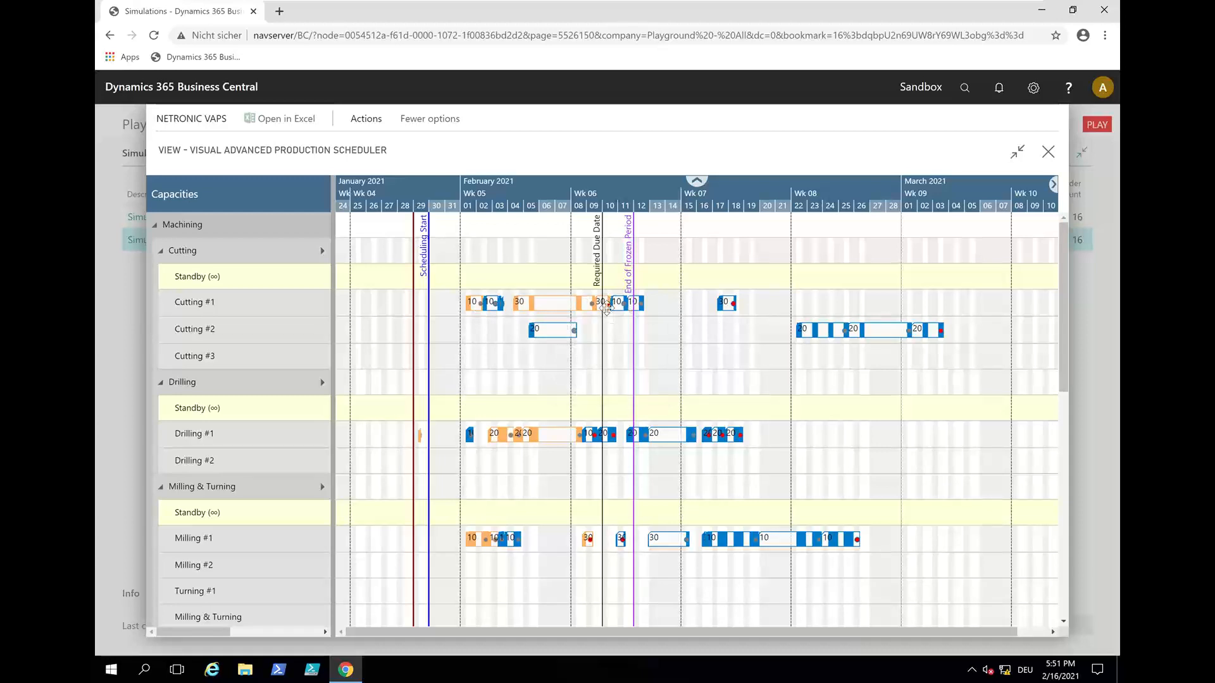
{"action": "left_click", "coordinate": [726, 300]}
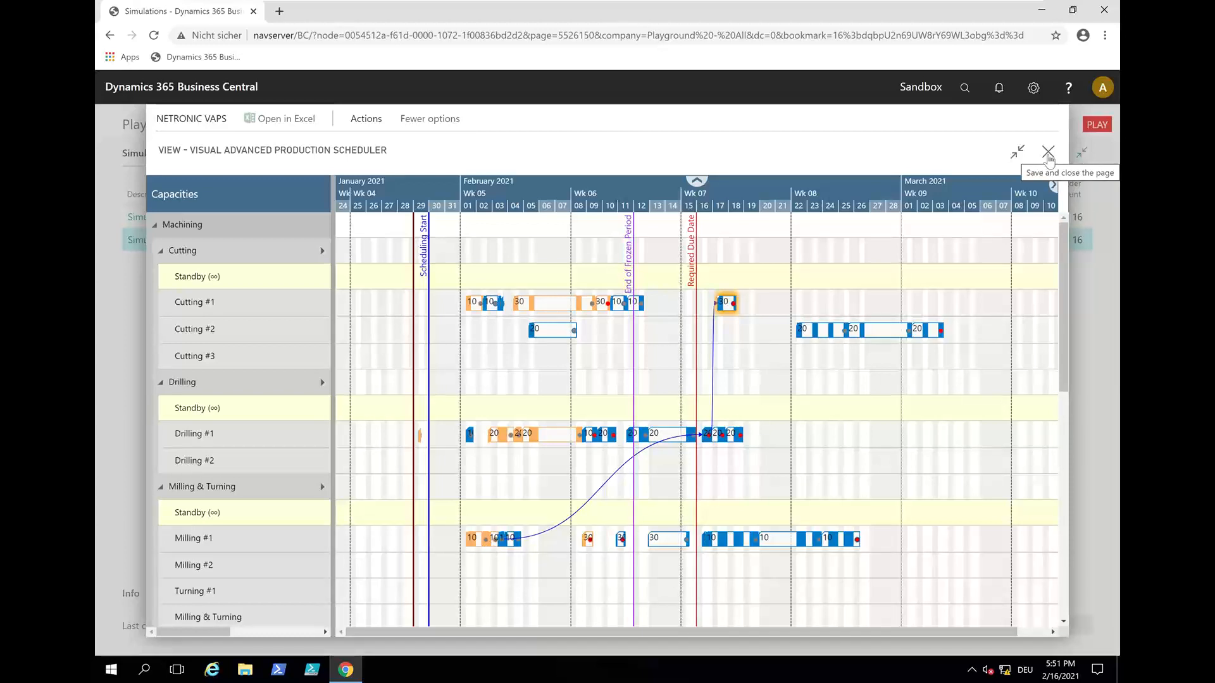
Undo the Add All scheduling run
{"action": "left_click", "coordinate": [366, 118]}
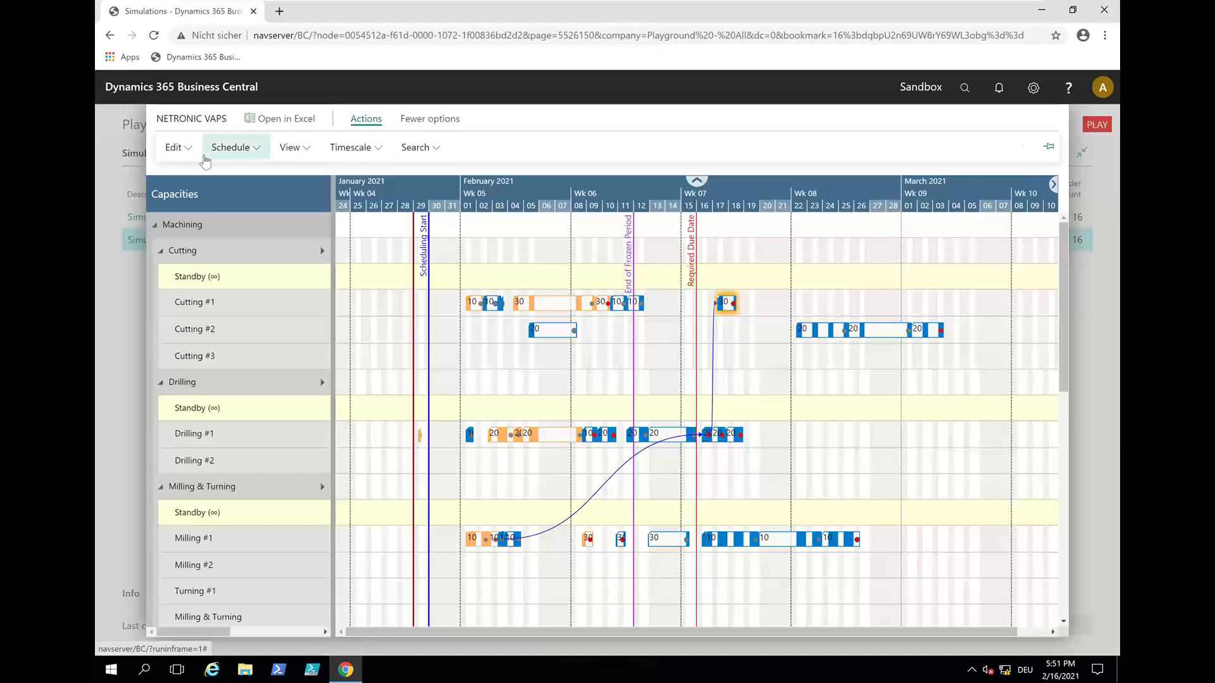
{"action": "left_click", "coordinate": [183, 148]}
{"action": "left_click", "coordinate": [185, 172]}
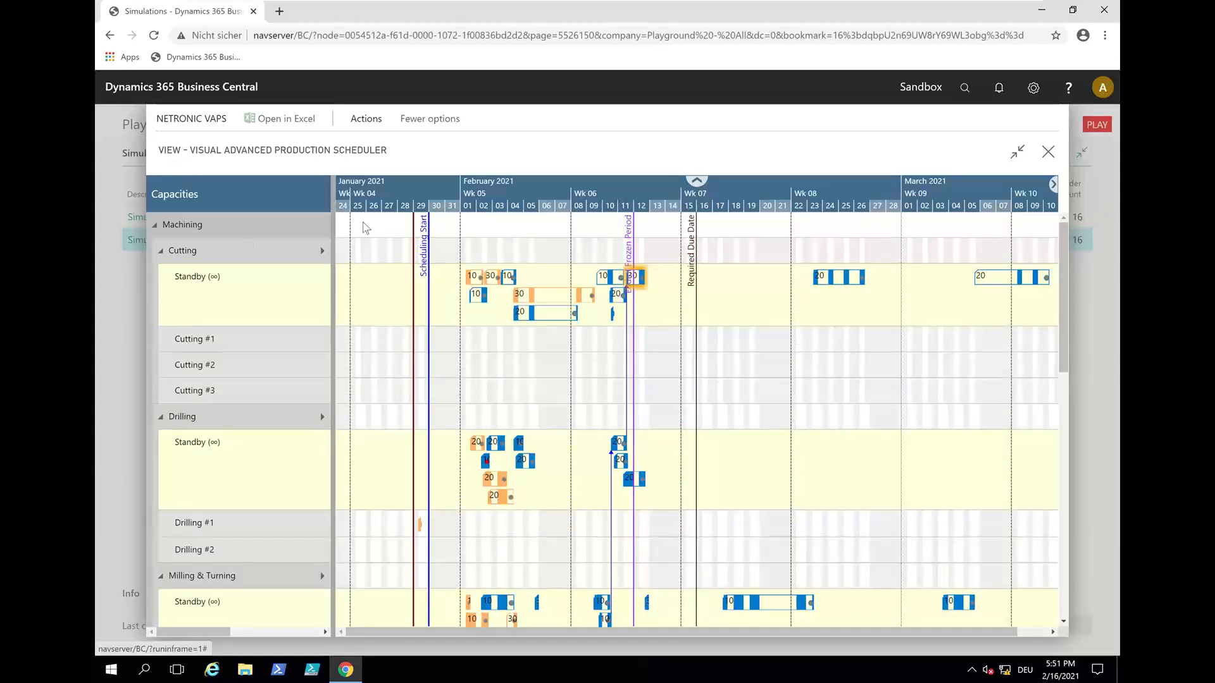
Schedule all standby operations again with Add All incl. Alternate MC
{"action": "left_click", "coordinate": [366, 119]}
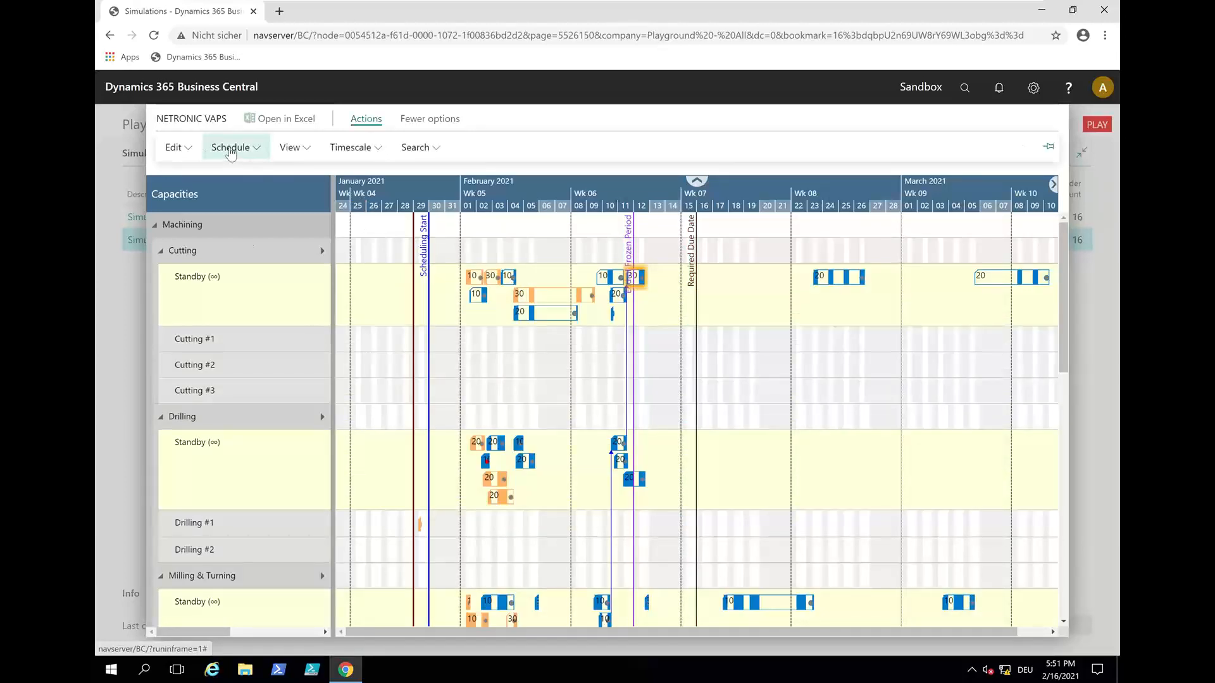
{"action": "left_click", "coordinate": [214, 153]}
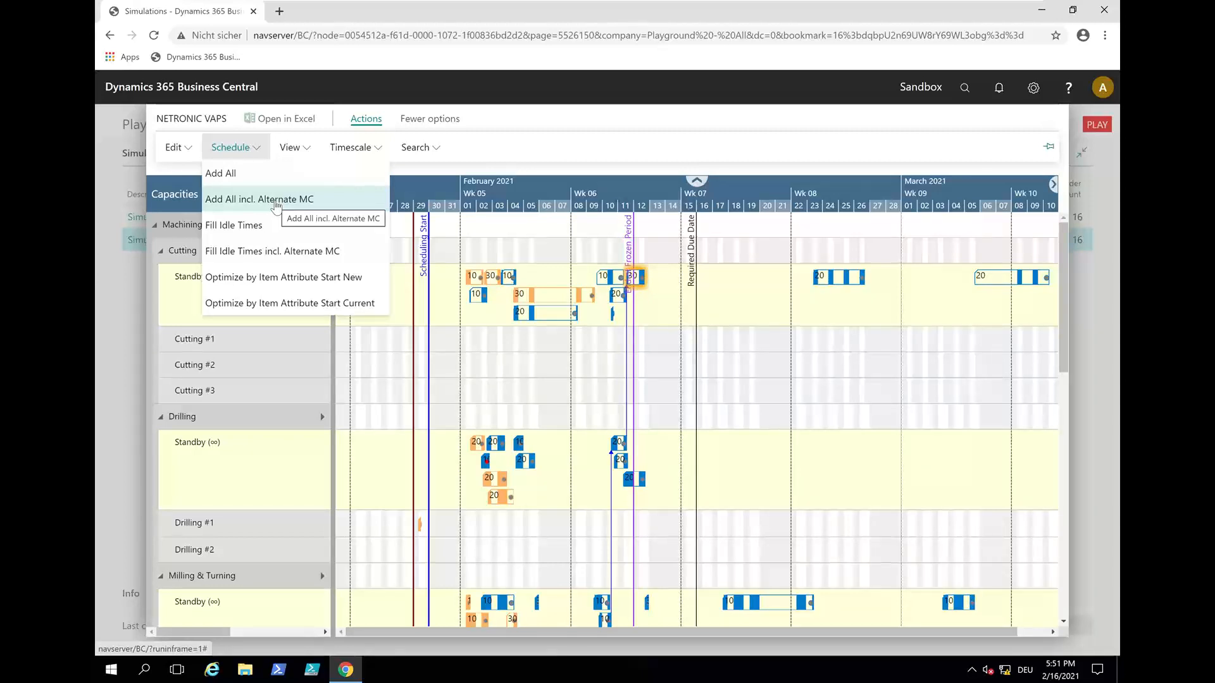
{"action": "left_click", "coordinate": [233, 200]}
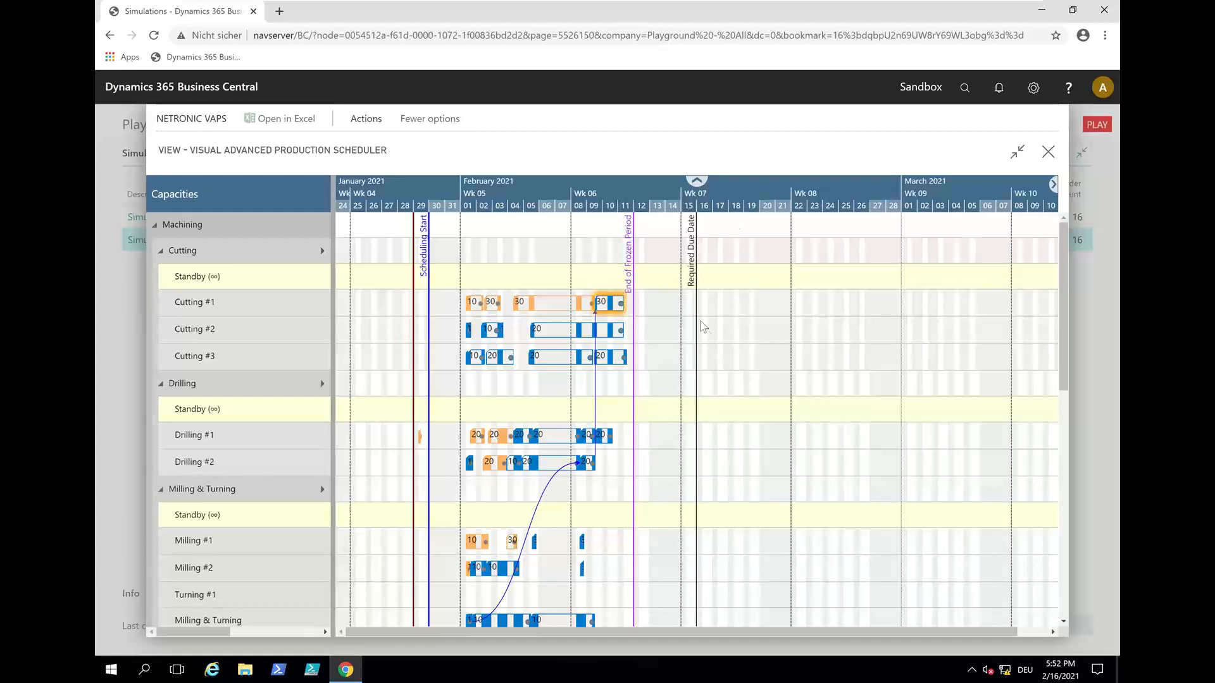
Review the machine loads down to Assembly and Quality Control, and select operation 30 on Assembly station #2 that extends past the frozen period
{"action": "left_click", "coordinate": [719, 325]}
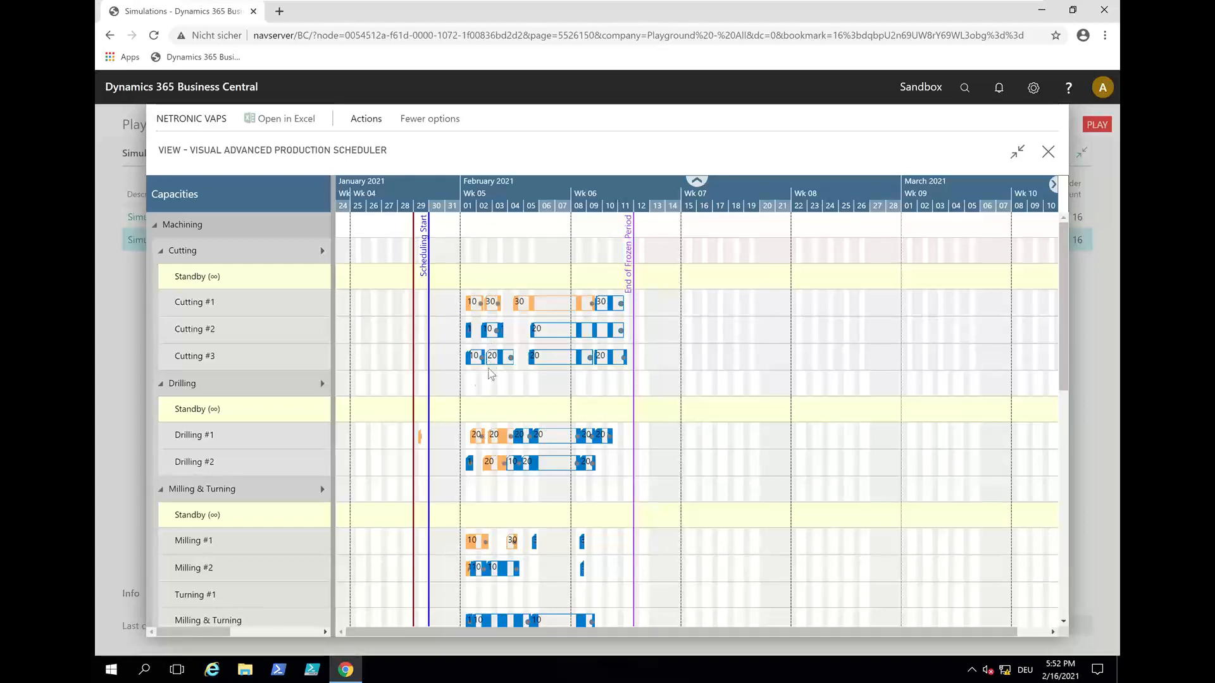
{"action": "scroll", "coordinate": [617, 404], "scroll_direction": "down", "scroll_amount": 4}
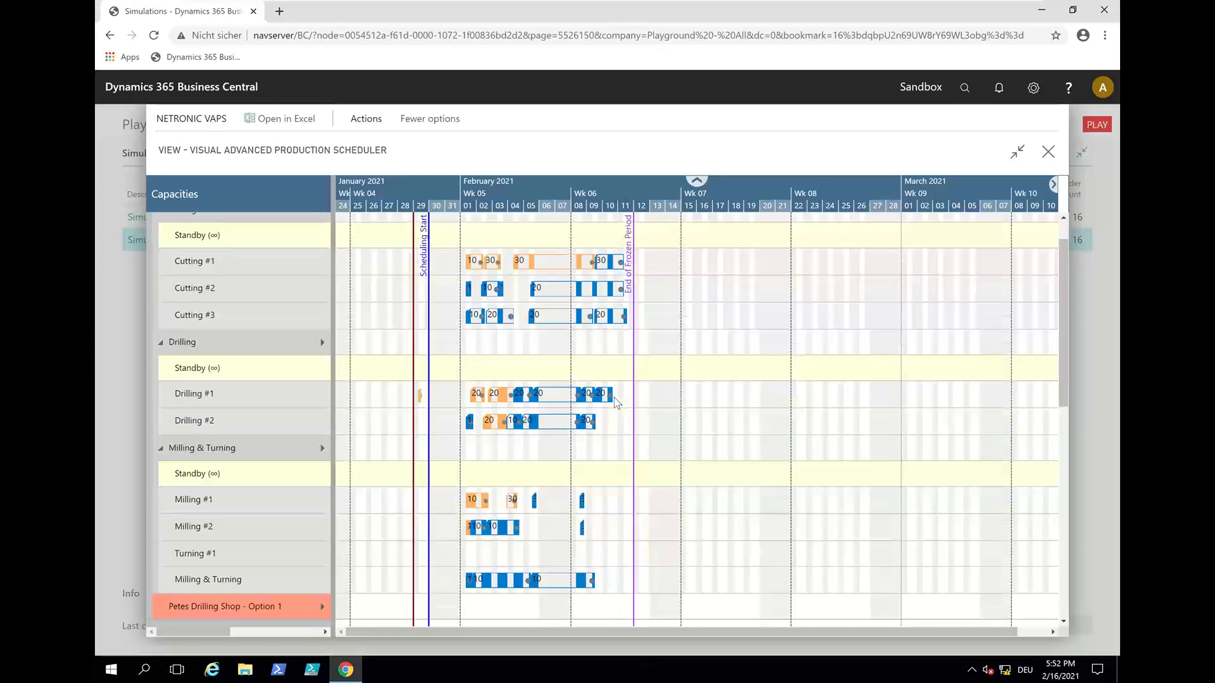
{"action": "scroll", "coordinate": [617, 403], "scroll_direction": "down", "scroll_amount": 1}
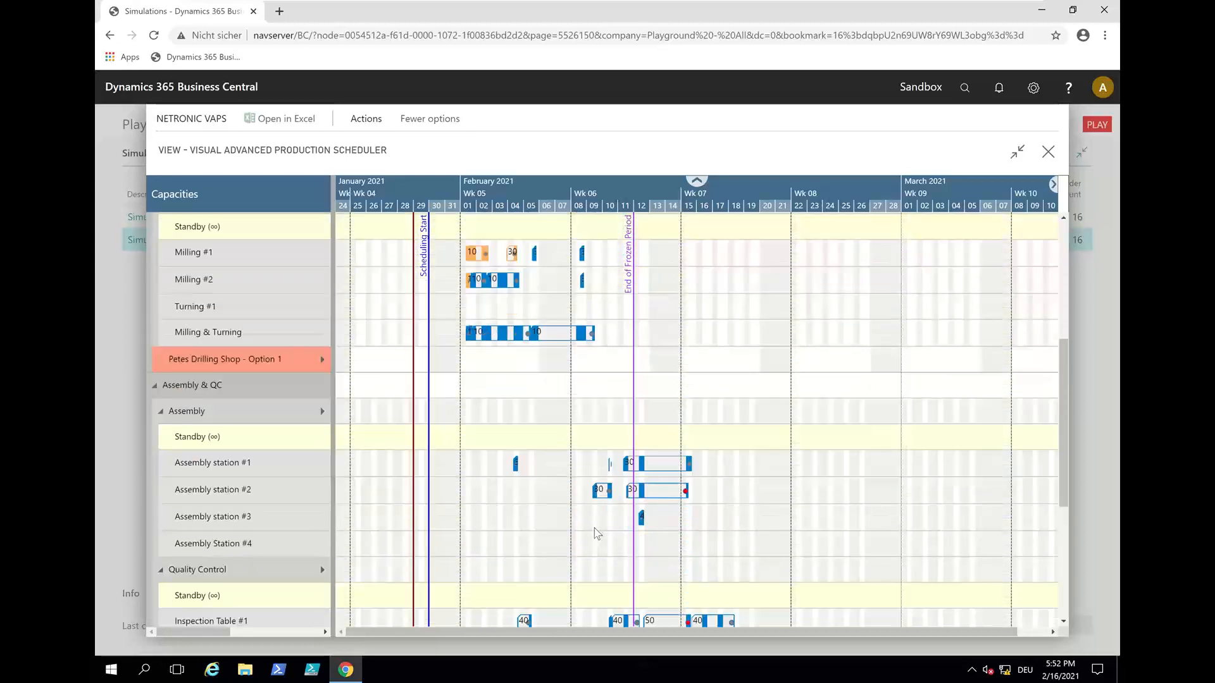
{"action": "scroll", "coordinate": [610, 504], "scroll_direction": "down", "scroll_amount": 3}
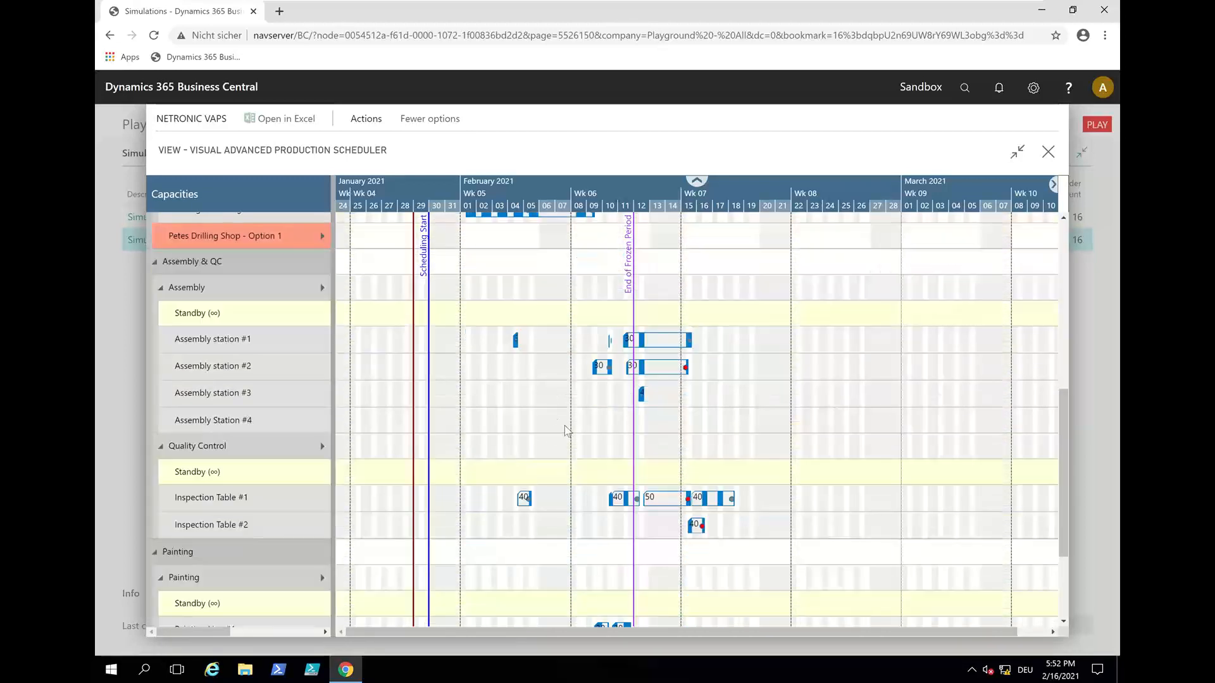
{"action": "left_click", "coordinate": [655, 369]}
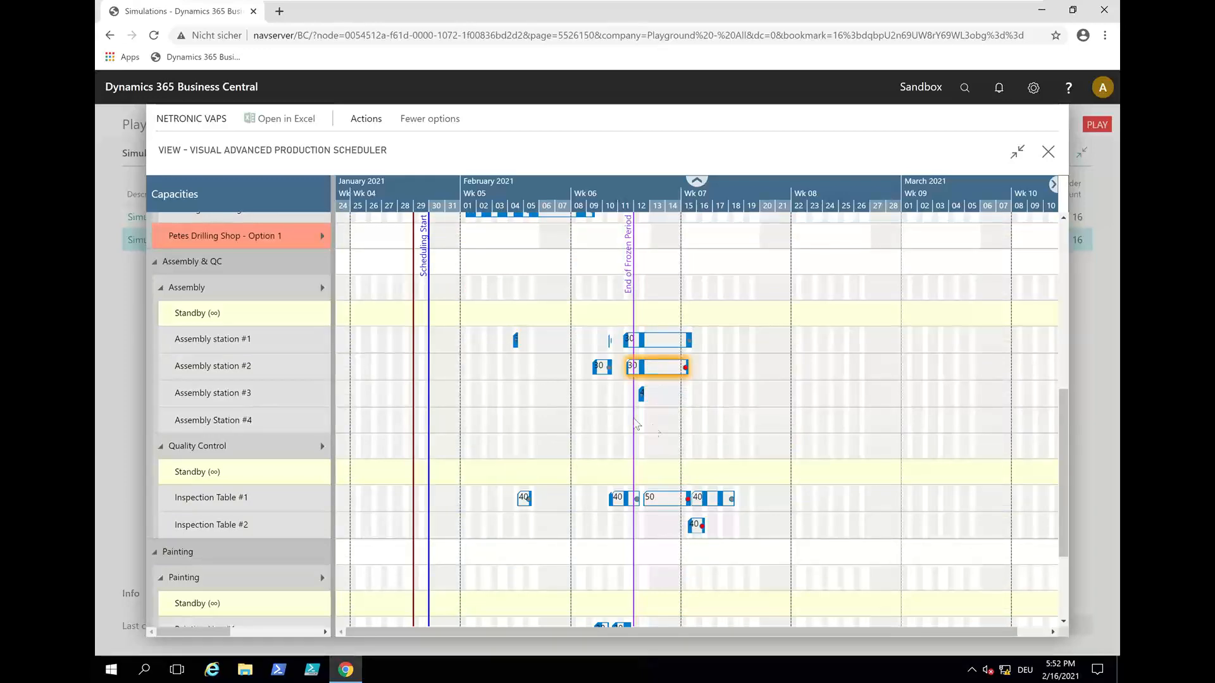
Follow the selected assembly operation's links to its preceding and following operations and compare them with the required due date
{"action": "scroll", "coordinate": [594, 481], "scroll_direction": "up", "scroll_amount": 10}
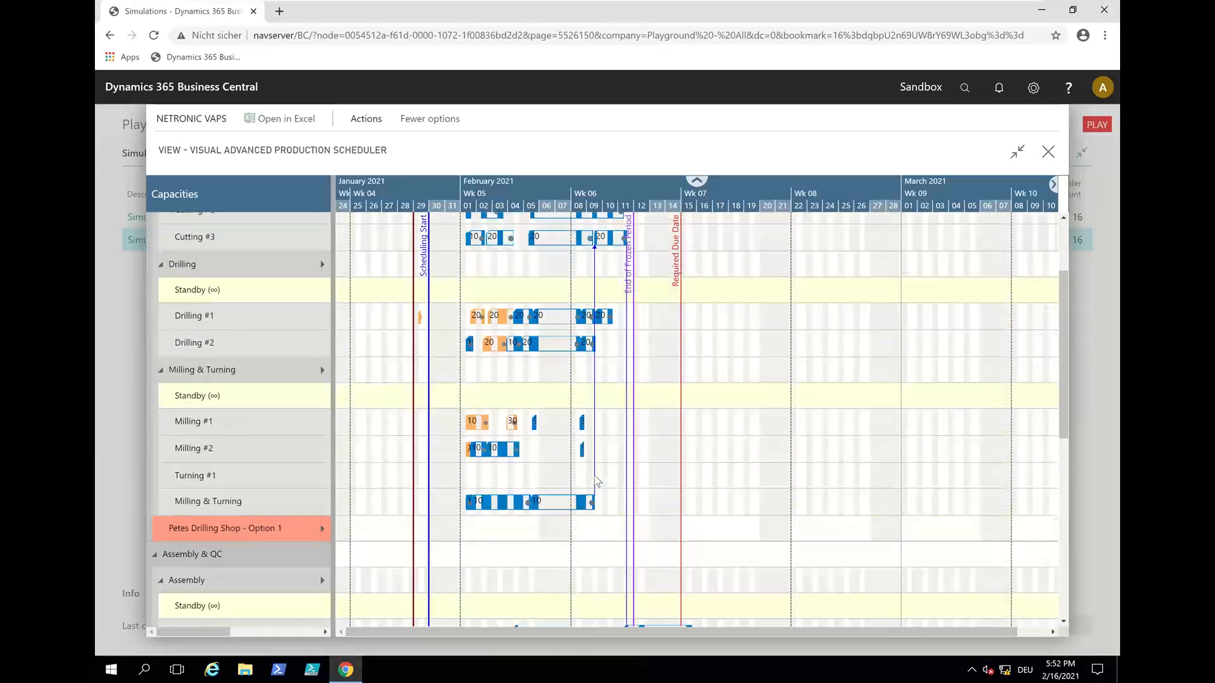
{"action": "scroll", "coordinate": [759, 417], "scroll_direction": "down", "scroll_amount": 10}
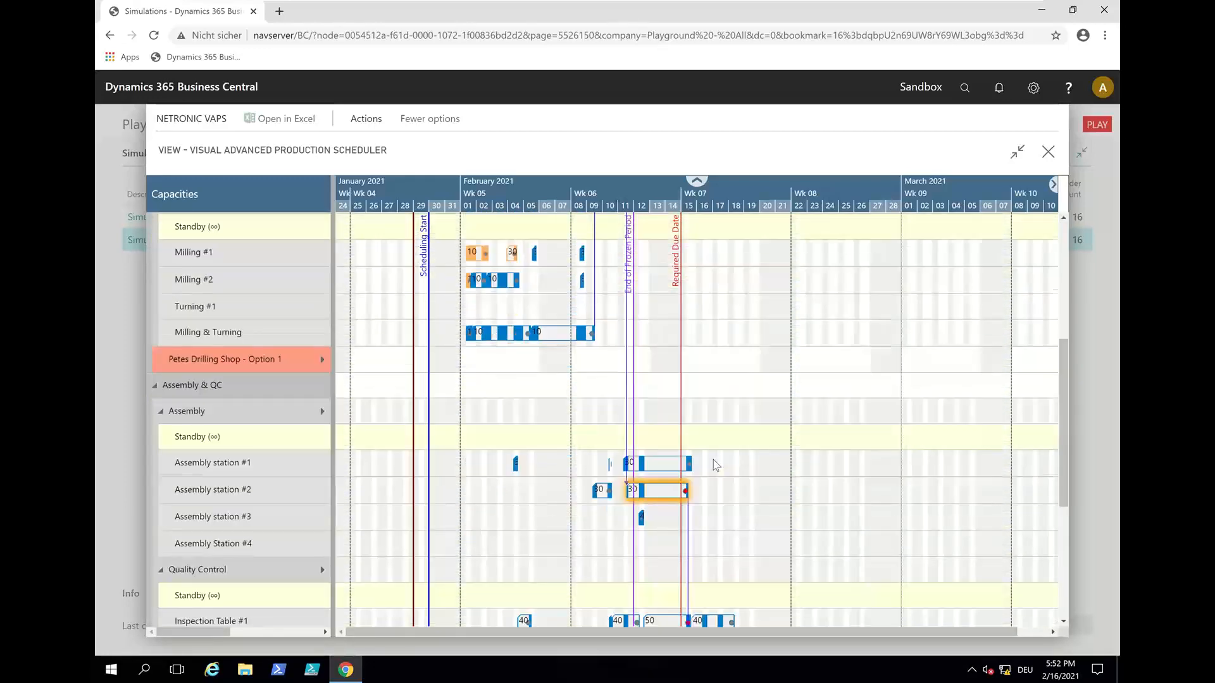
{"action": "scroll", "coordinate": [721, 464], "scroll_direction": "up", "scroll_amount": 10}
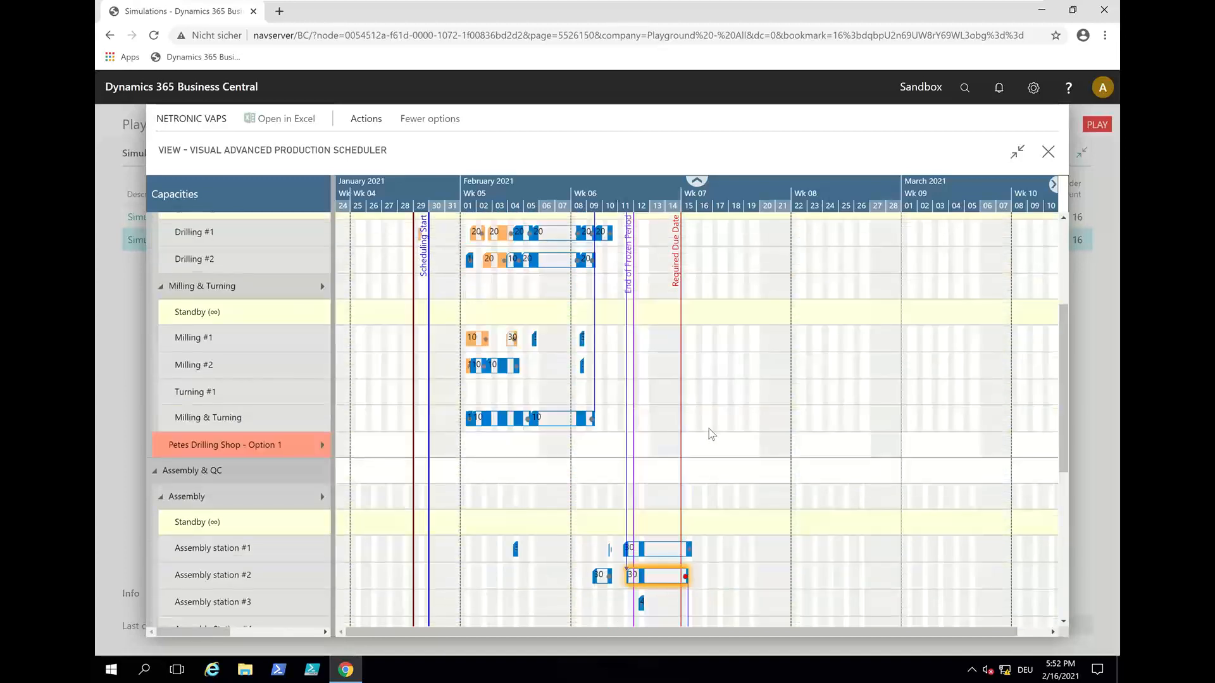
{"action": "scroll", "coordinate": [716, 409], "scroll_direction": "down", "scroll_amount": 3}
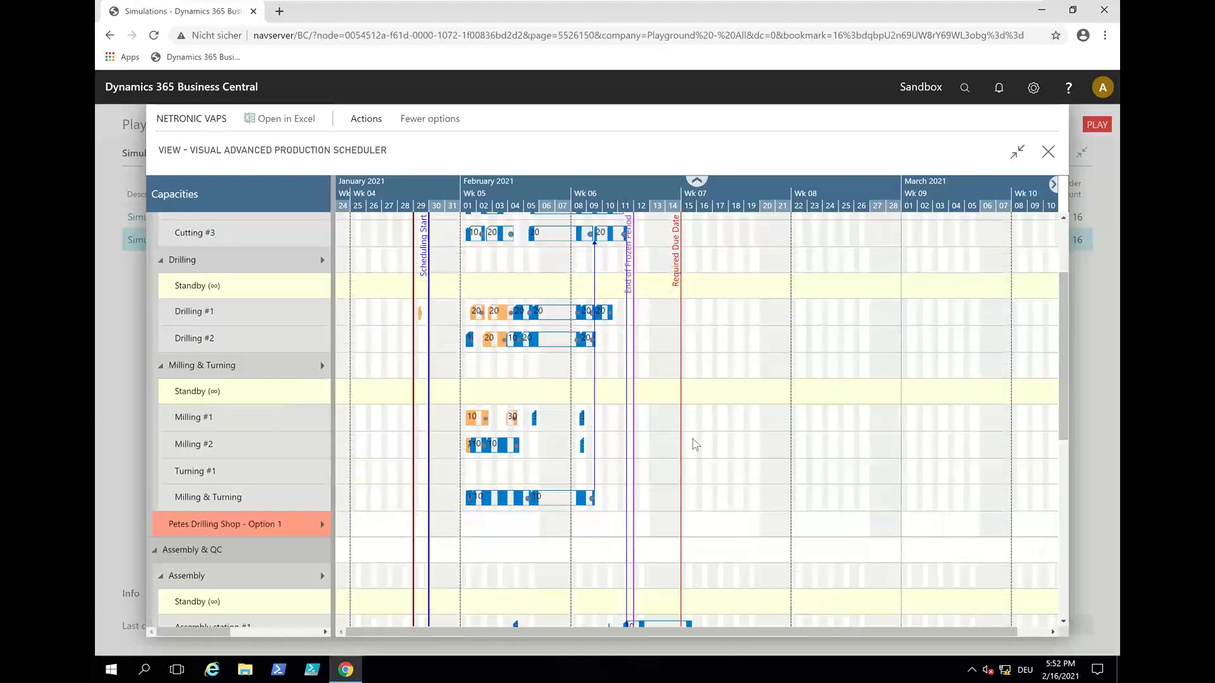
{"action": "scroll", "coordinate": [637, 180], "scroll_direction": "up", "scroll_amount": 2}
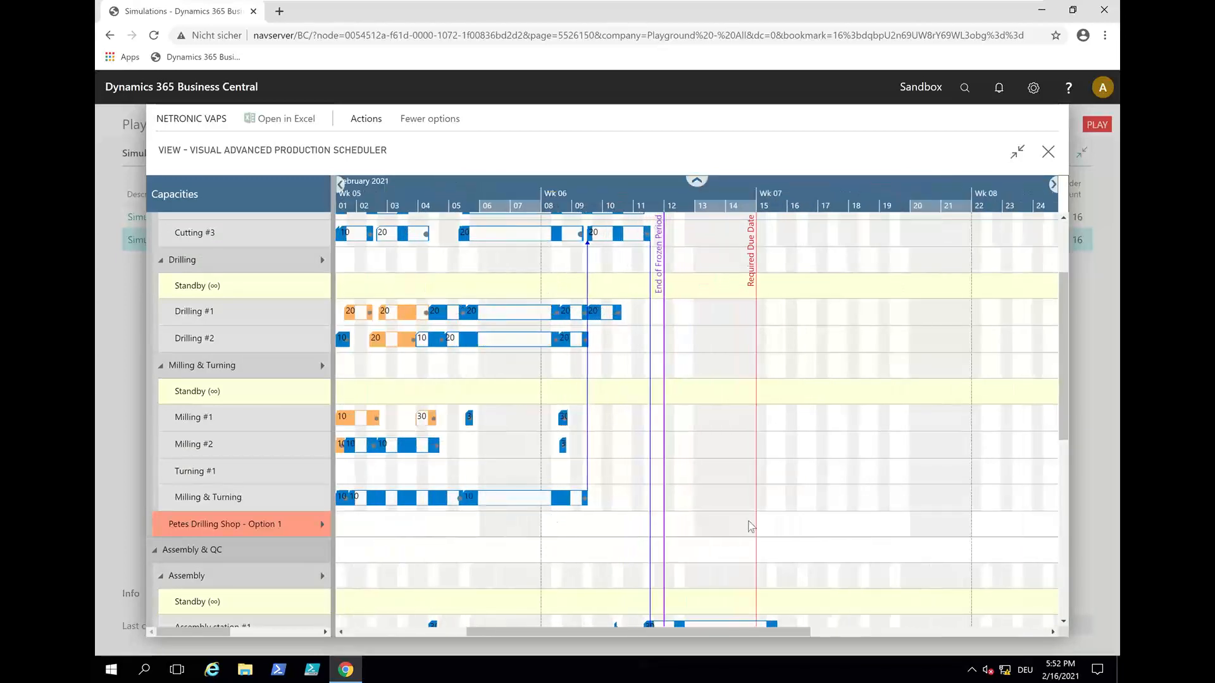
{"action": "scroll", "coordinate": [763, 531], "scroll_direction": "down", "scroll_amount": 7}
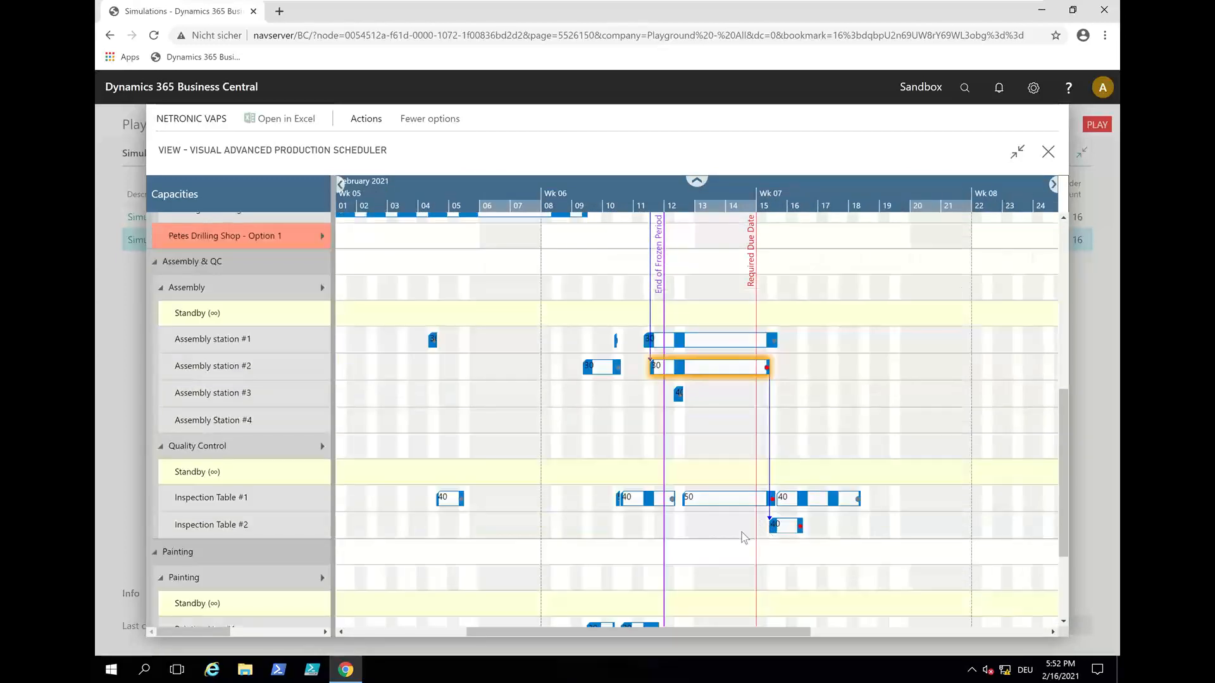
{"action": "scroll", "coordinate": [740, 535], "scroll_direction": "up", "scroll_amount": 3}
{"action": "scroll", "coordinate": [739, 533], "scroll_direction": "up", "scroll_amount": 7}
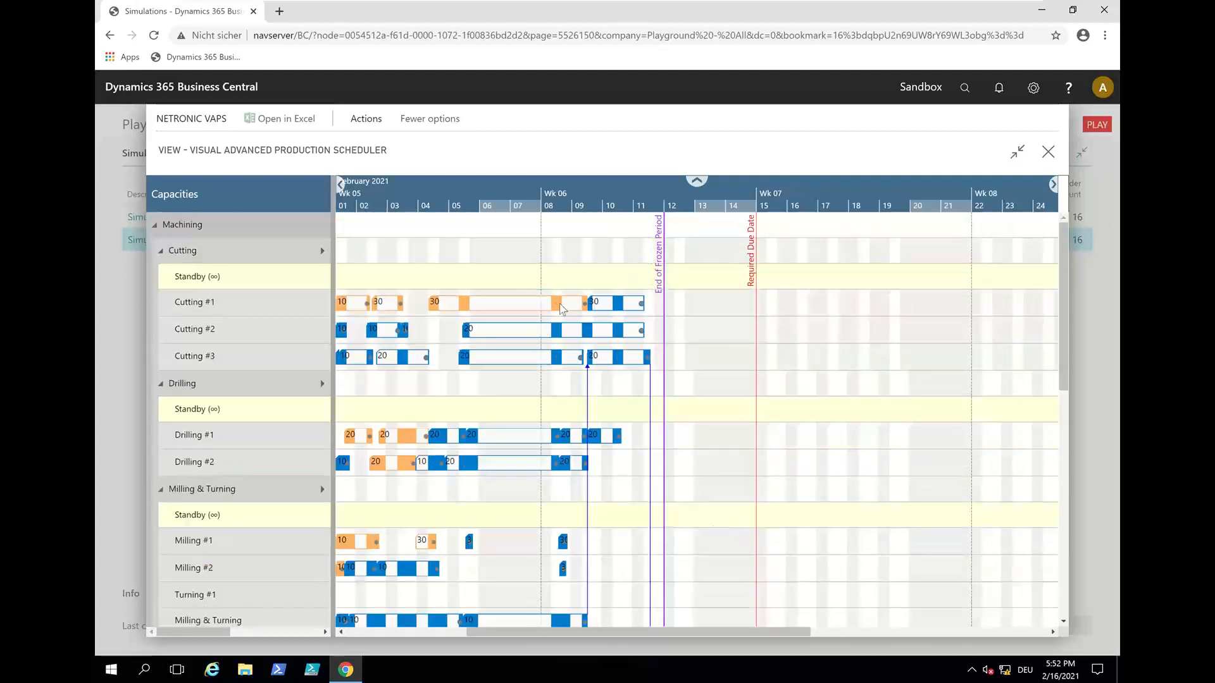
{"action": "scroll", "coordinate": [481, 206], "scroll_direction": "down", "scroll_amount": 3}
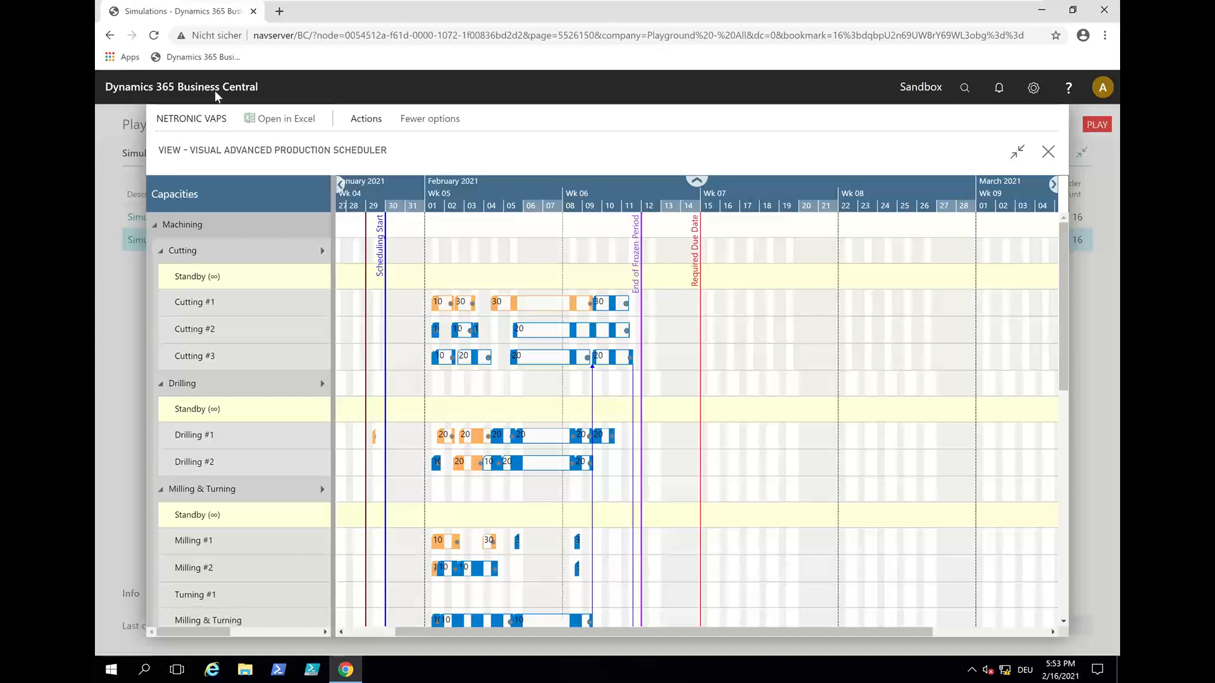
Review the available scheduling methods, including Fill Idle Times and Optimize by Item Attribute, without running one
{"action": "left_click", "coordinate": [359, 125]}
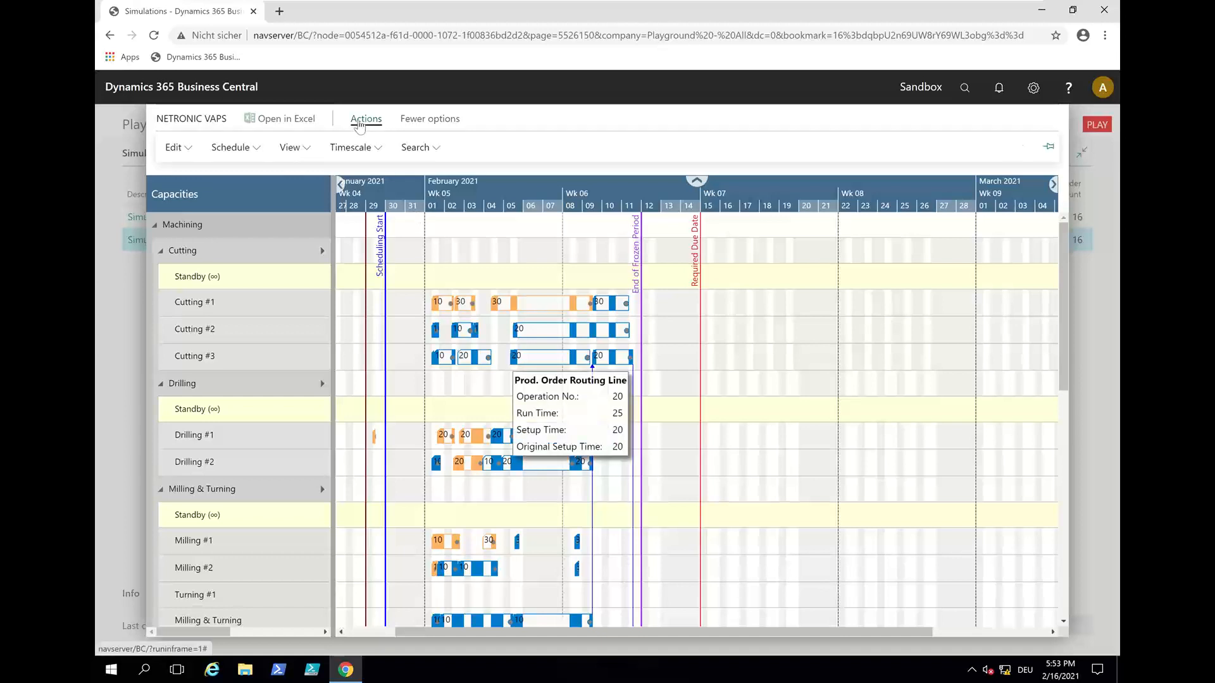
{"action": "left_click", "coordinate": [233, 147]}
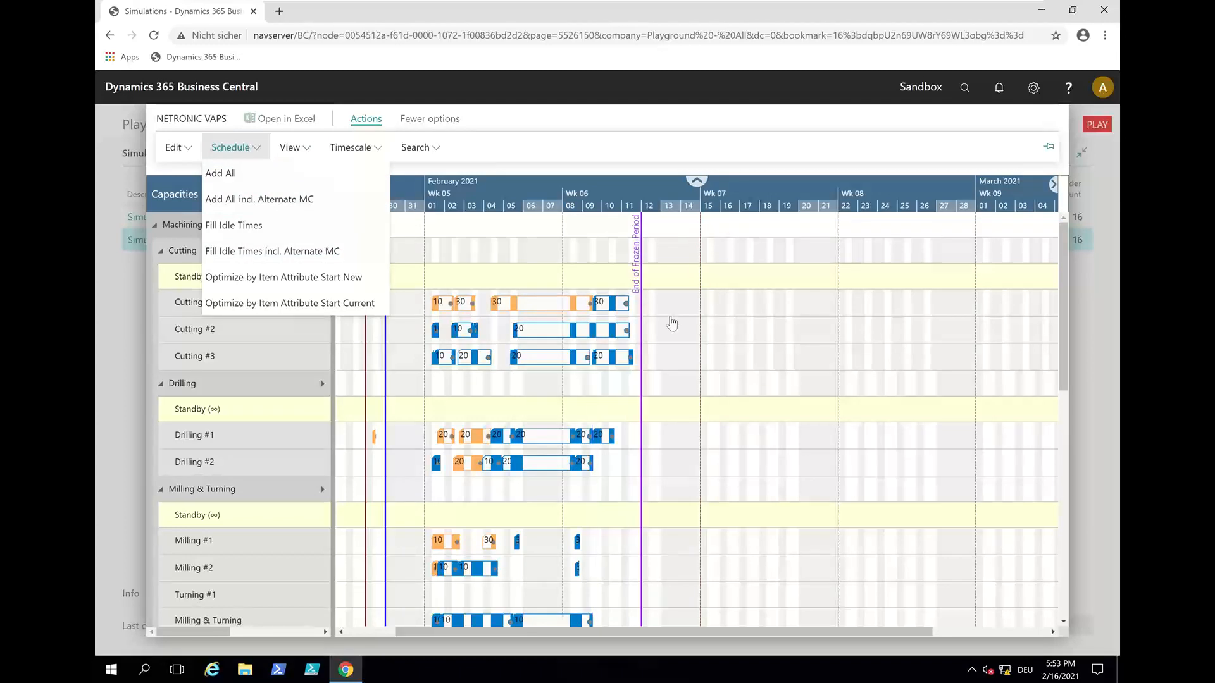
{"action": "left_click", "coordinate": [227, 148]}
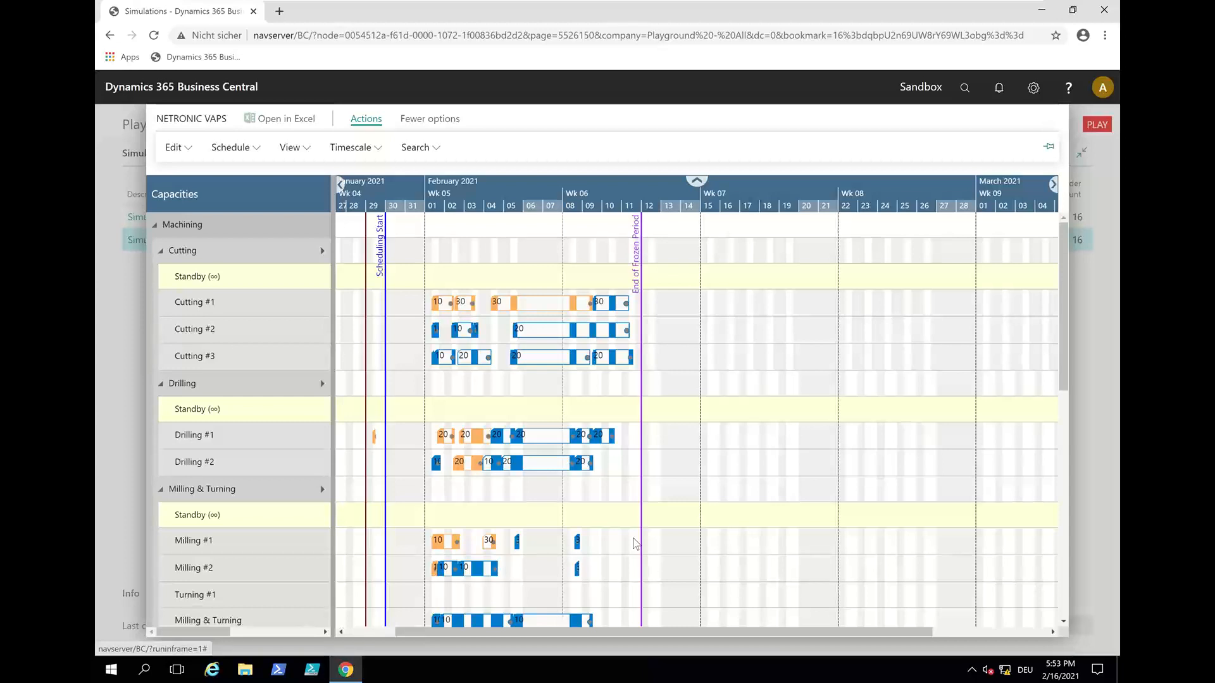
{"action": "scroll", "coordinate": [683, 496], "scroll_direction": "down", "scroll_amount": 3}
{"action": "scroll", "coordinate": [684, 496], "scroll_direction": "up", "scroll_amount": 3}
{"action": "mouse_move", "coordinate": [437, 303]}
{"action": "left_click", "coordinate": [972, 119]}
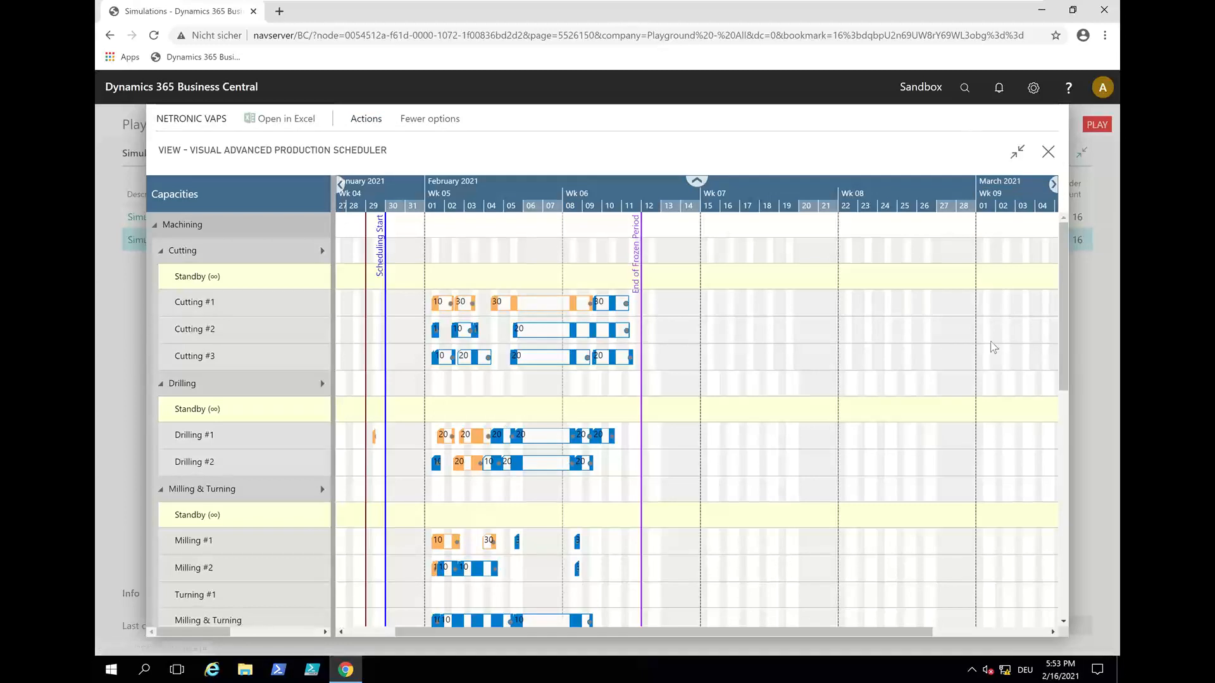
Close the simulation's scheduler view and open VAPS Setup to examine the MRP Setup section
{"action": "left_click", "coordinate": [1049, 152]}
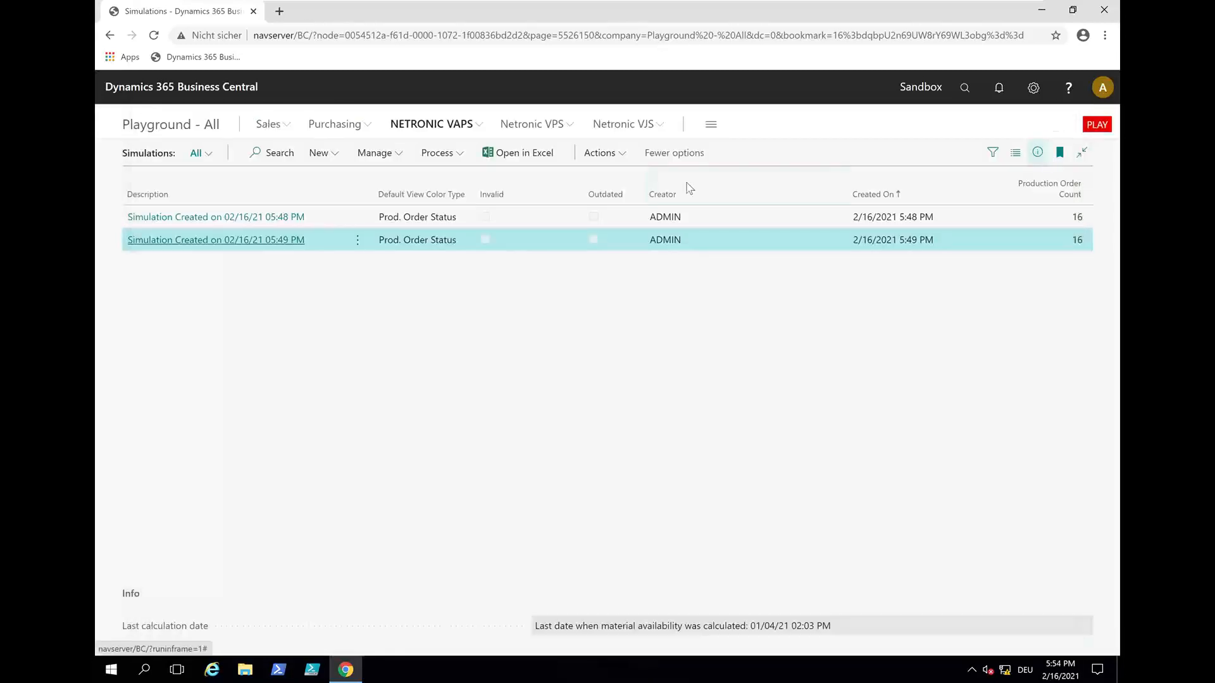
{"action": "left_click", "coordinate": [469, 126]}
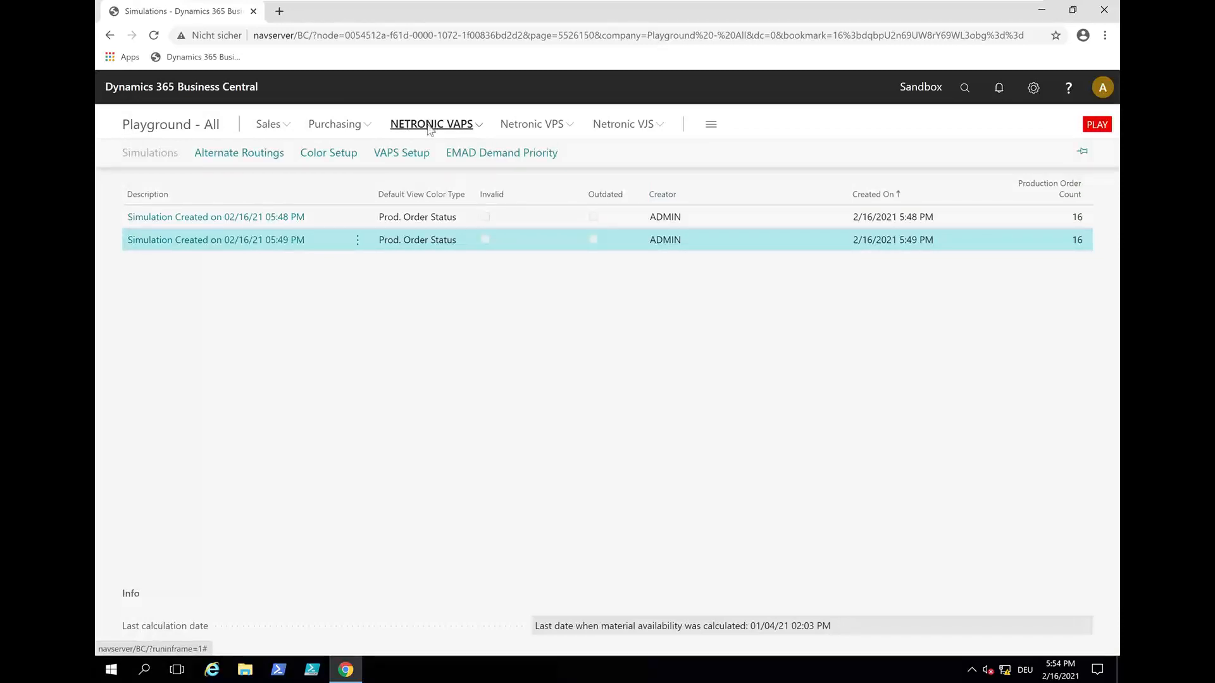
{"action": "left_click", "coordinate": [411, 155]}
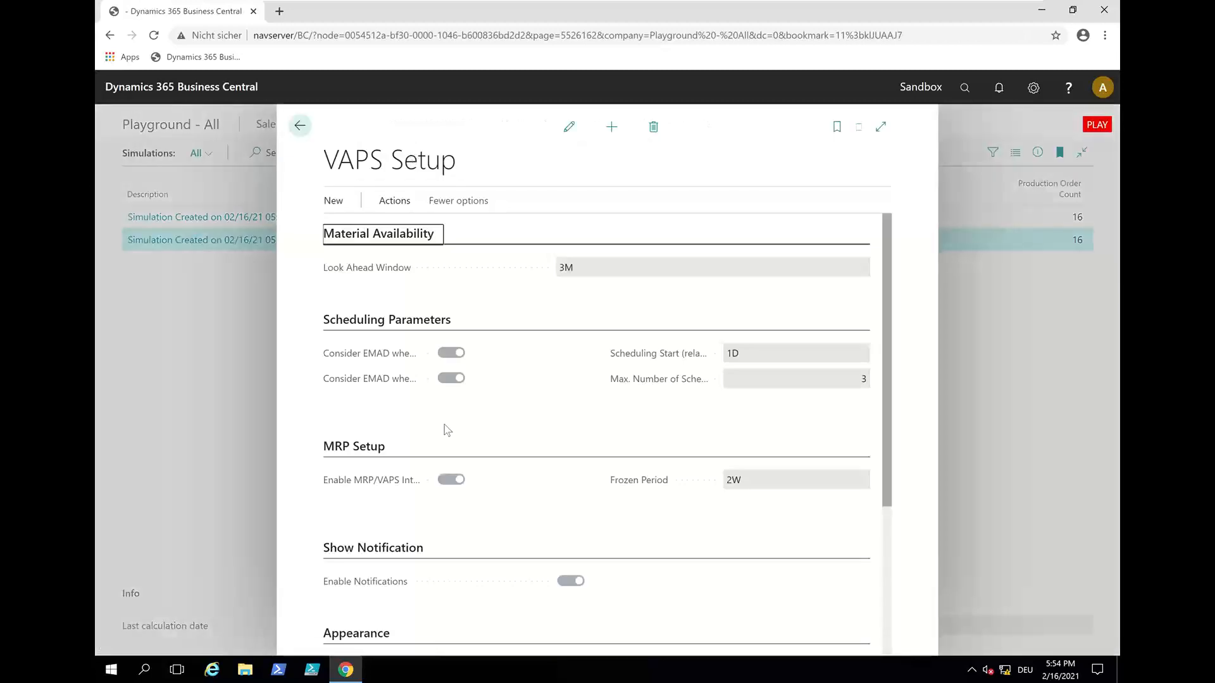
{"action": "scroll", "coordinate": [448, 431], "scroll_direction": "down", "scroll_amount": 2}
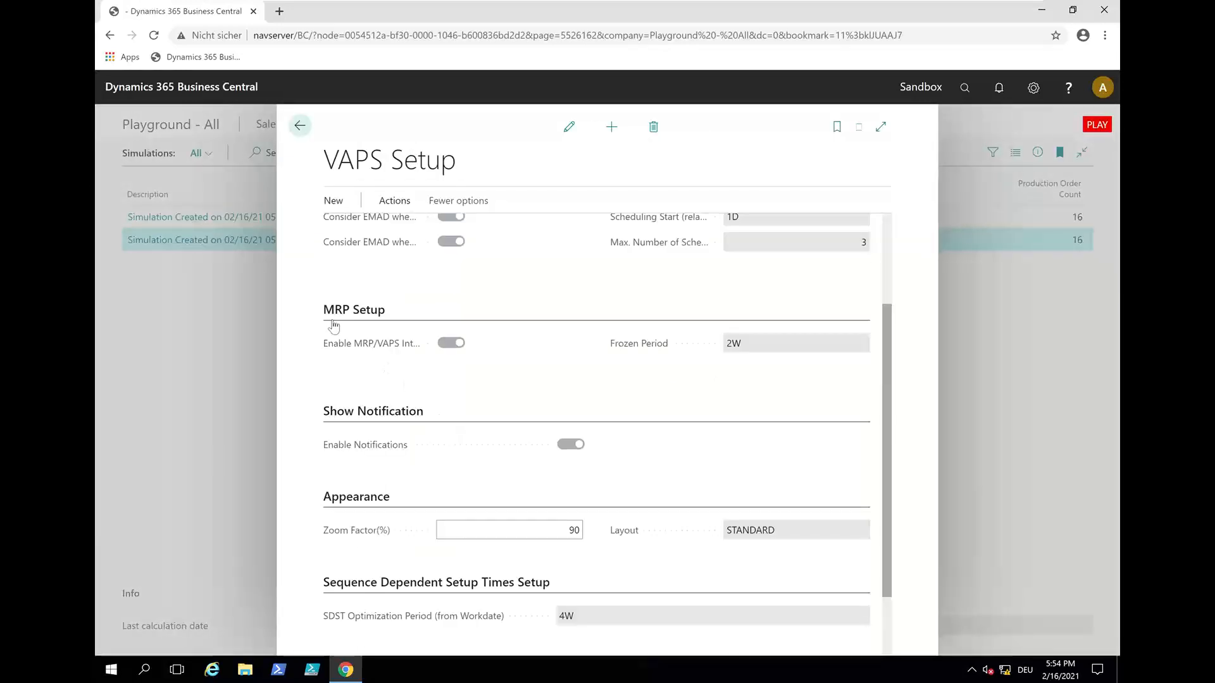
Switch VAPS Setup to edit mode, examine the MRP/VAPS integration and Frozen Period settings, and return to the simulations list
{"action": "left_click", "coordinate": [569, 127]}
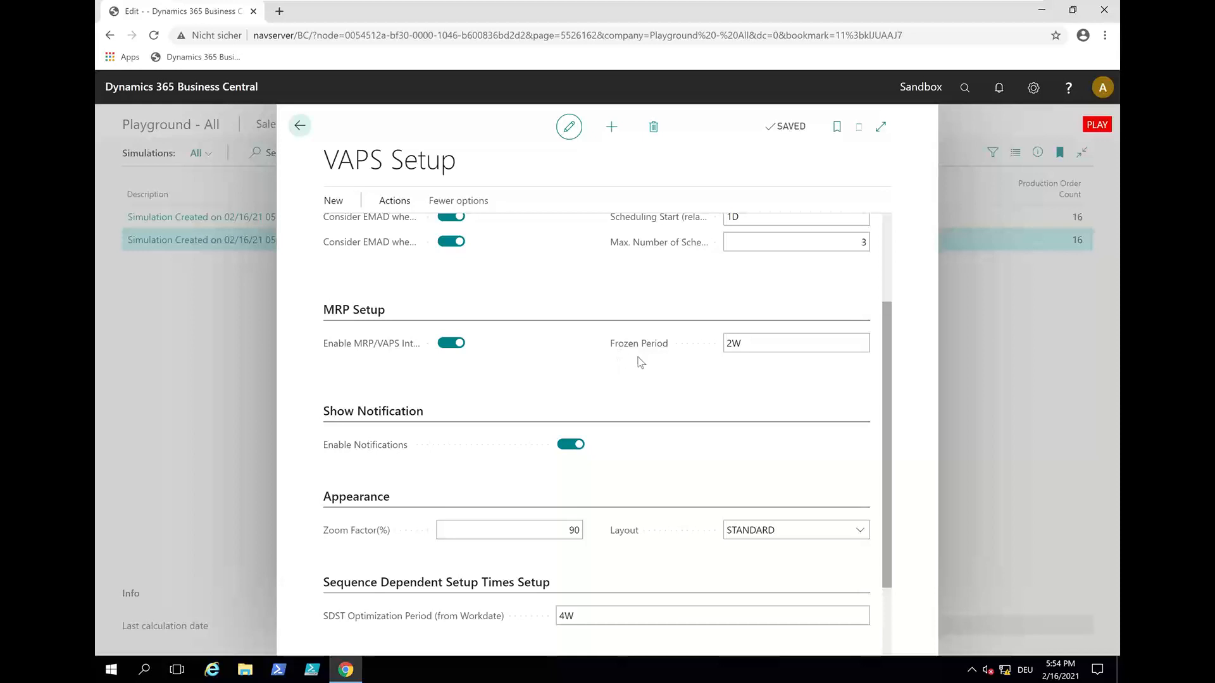
{"action": "left_click", "coordinate": [726, 345]}
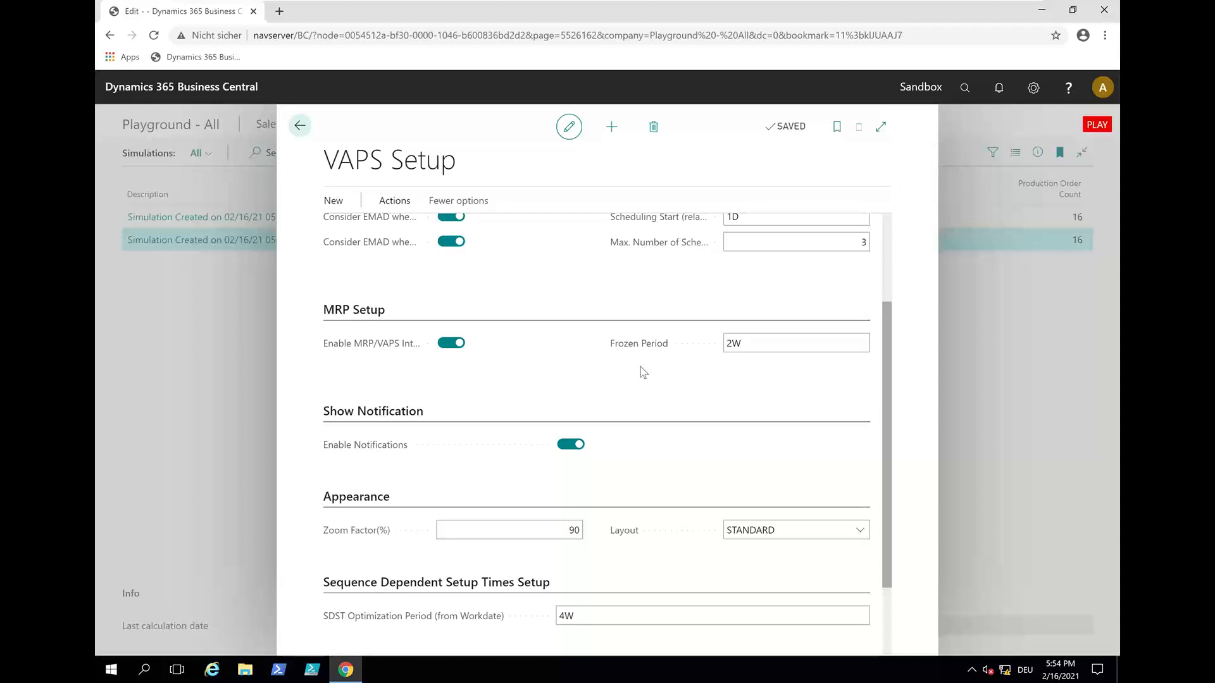
{"action": "left_click", "coordinate": [734, 352]}
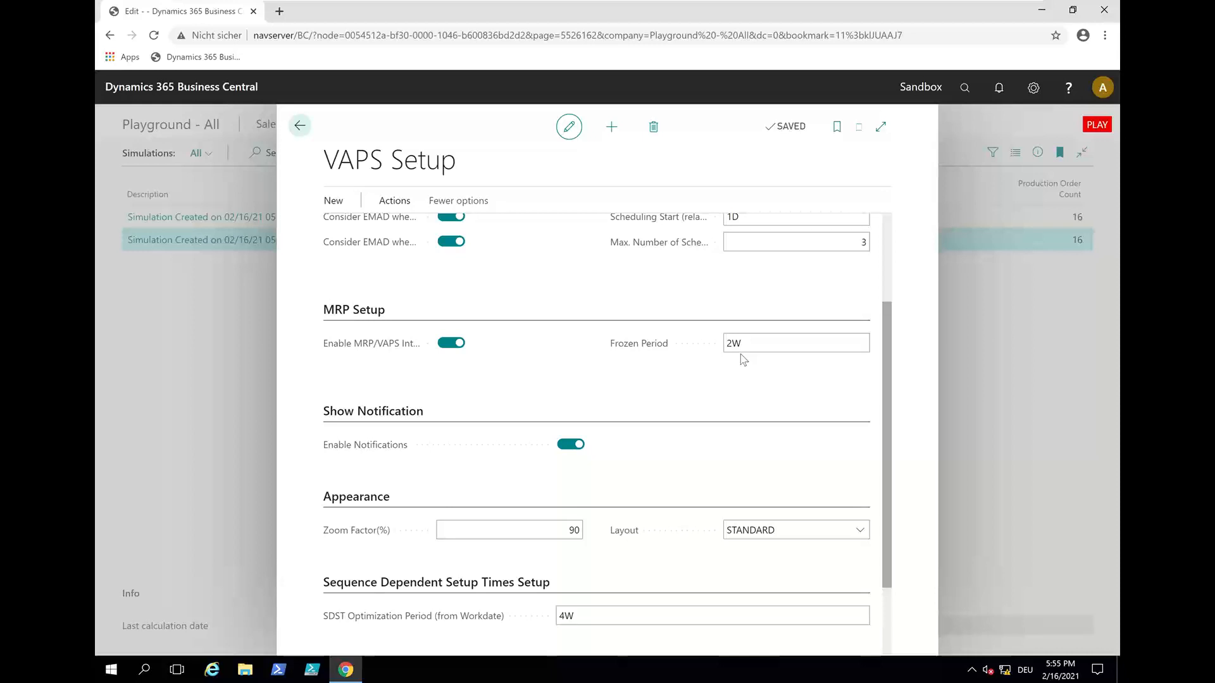
{"action": "left_click", "coordinate": [754, 343]}
{"action": "left_click", "coordinate": [300, 125]}
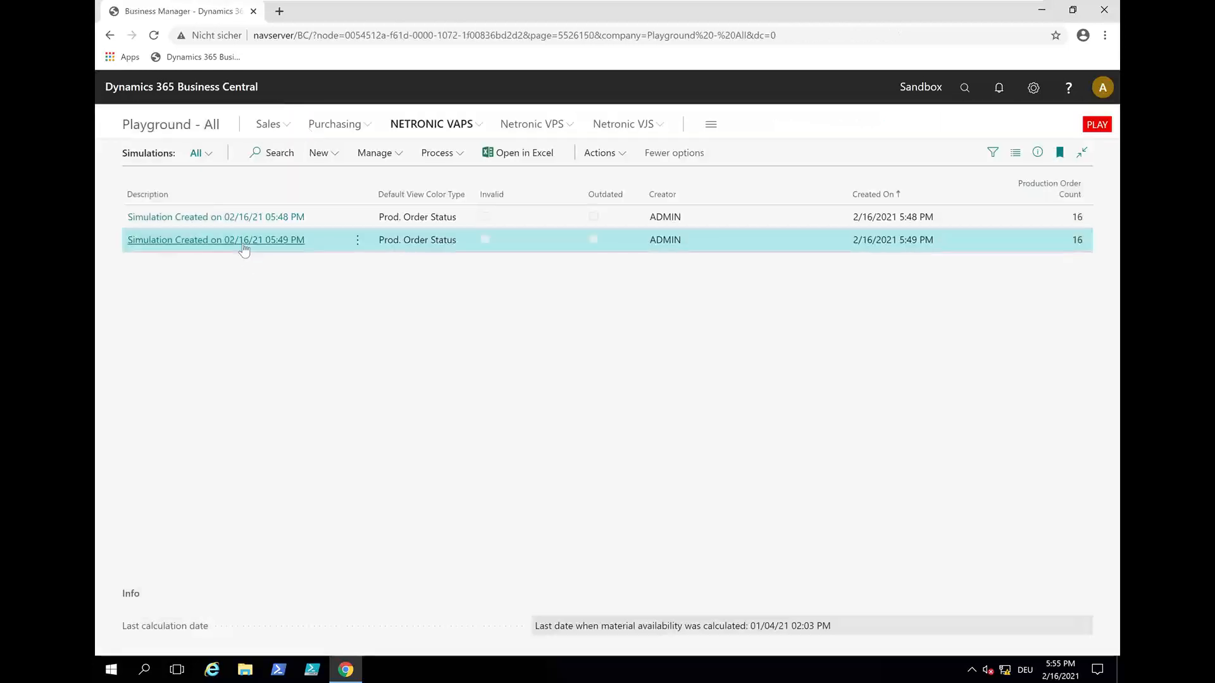
Open the simulation created on 02/16/21 05:49 PM, apply the MRP View color mode, and review the operation colors across all capacities
{"action": "left_click", "coordinate": [243, 245]}
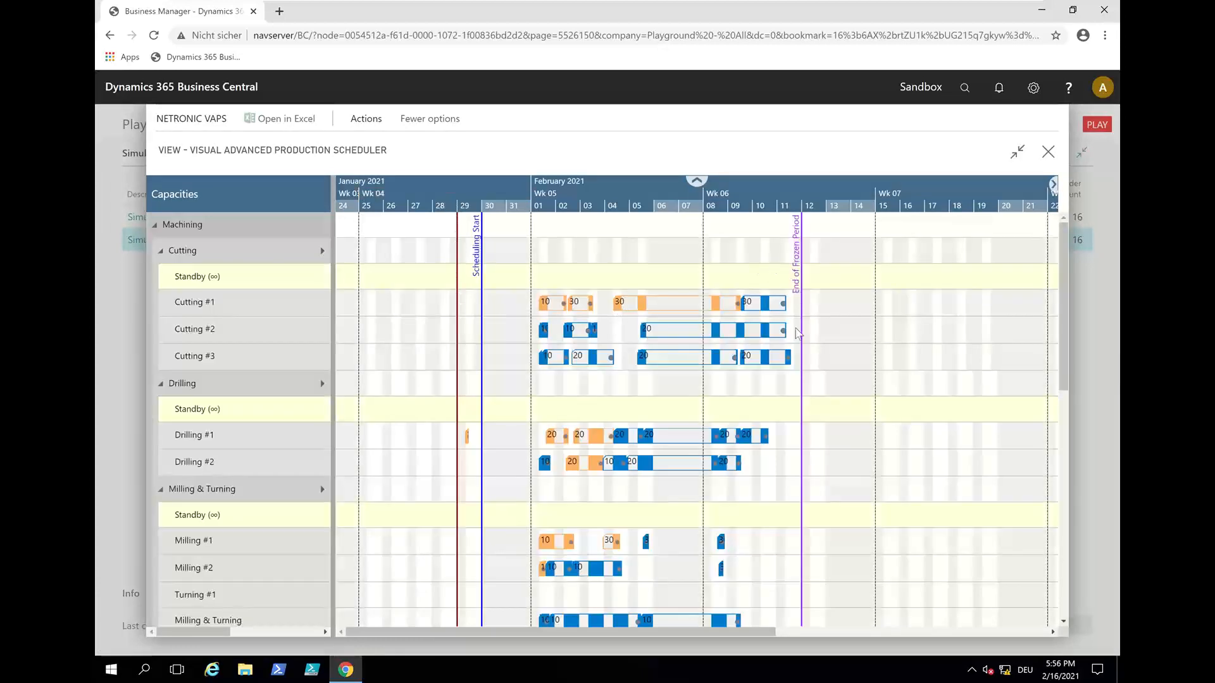
{"action": "left_click", "coordinate": [366, 120]}
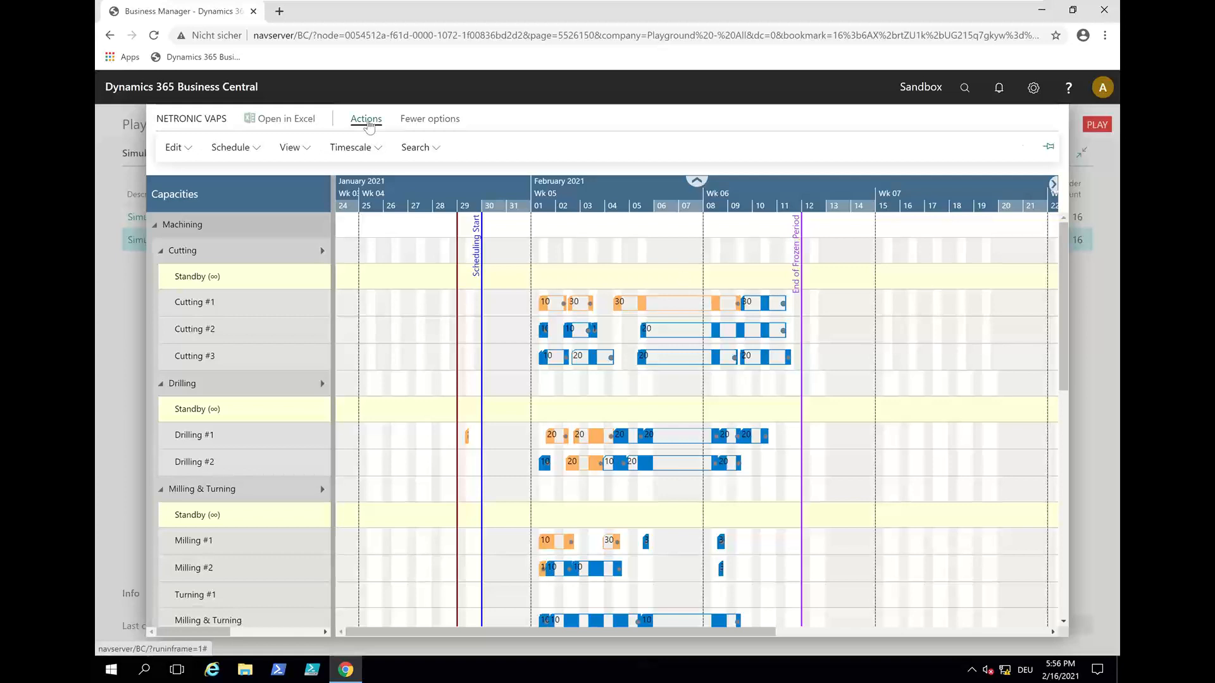
{"action": "left_click", "coordinate": [290, 148]}
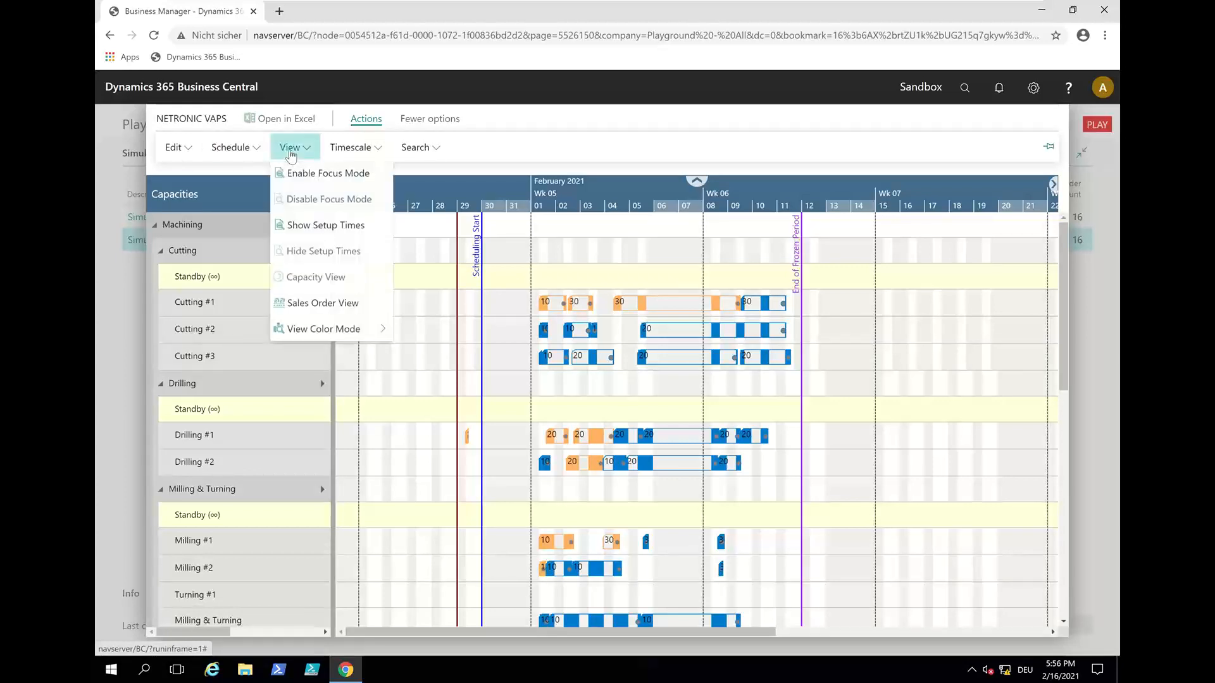
{"action": "mouse_move", "coordinate": [340, 331]}
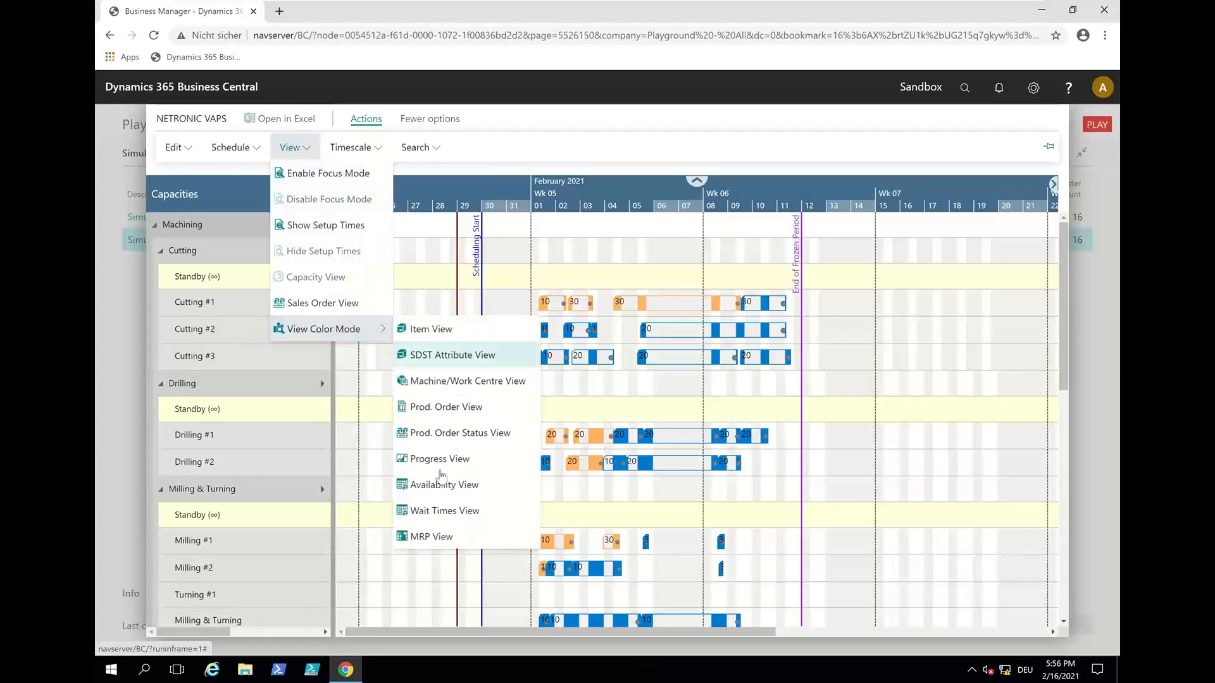
{"action": "left_click", "coordinate": [426, 538]}
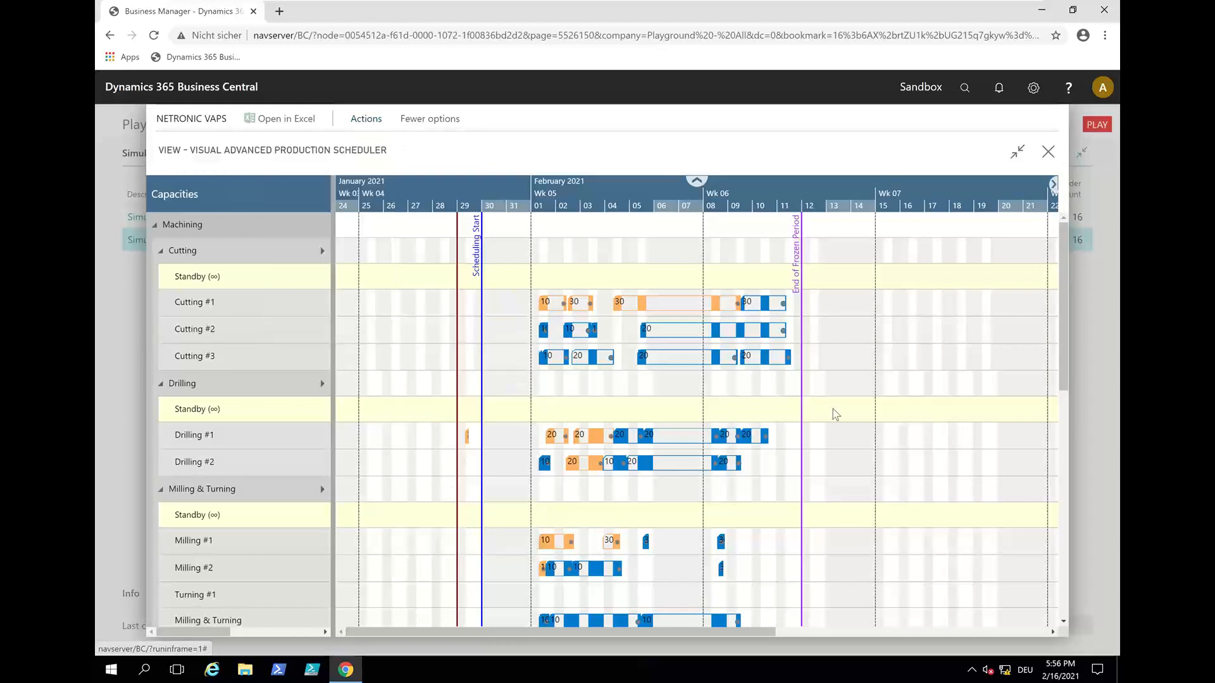
{"action": "scroll", "coordinate": [846, 413], "scroll_direction": "down", "scroll_amount": 4}
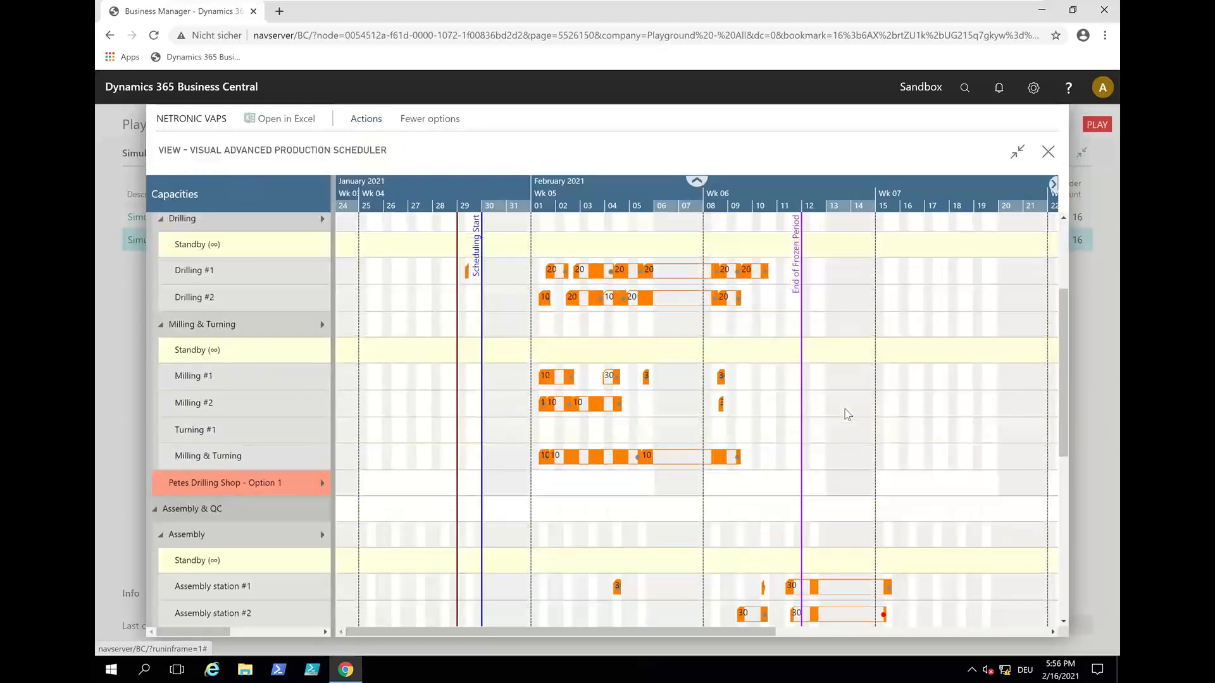
{"action": "scroll", "coordinate": [848, 415], "scroll_direction": "down", "scroll_amount": 5}
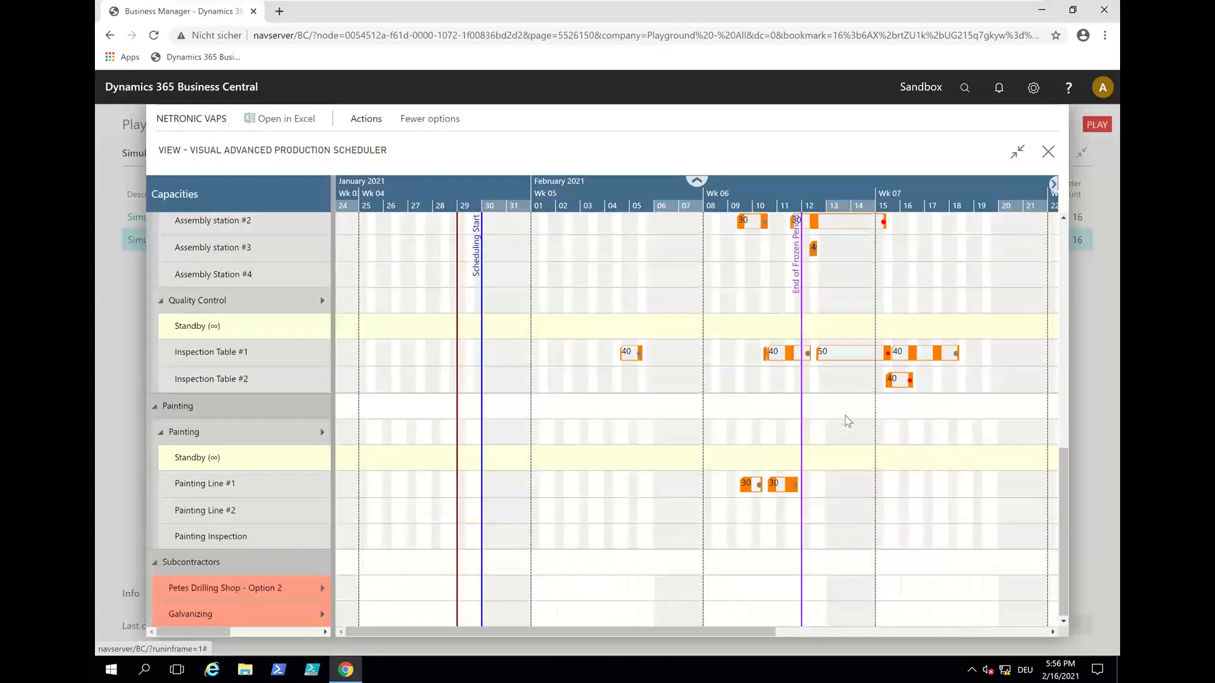
{"action": "scroll", "coordinate": [848, 421], "scroll_direction": "up", "scroll_amount": 1}
{"action": "scroll", "coordinate": [848, 421], "scroll_direction": "up", "scroll_amount": 8}
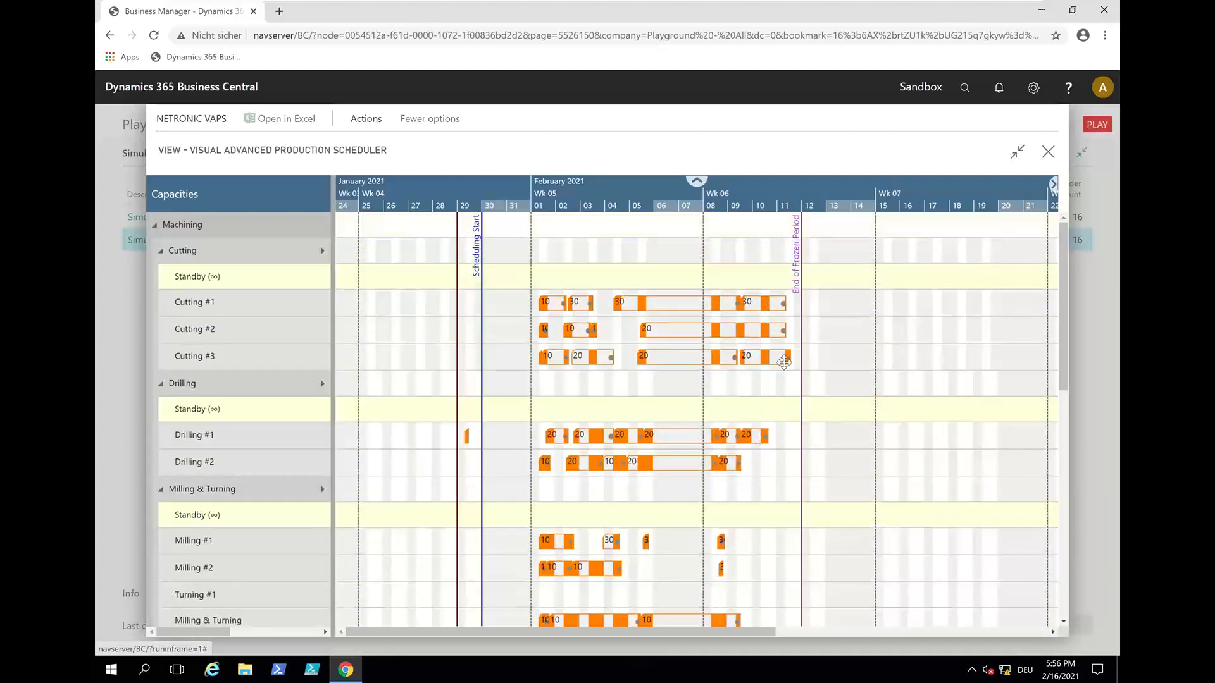
Select operation 20 on Cutting #3 and move its linked preceding operation 10 on Milling & Turning to February 15, beyond the frozen period
{"action": "mouse_move", "coordinate": [787, 359]}
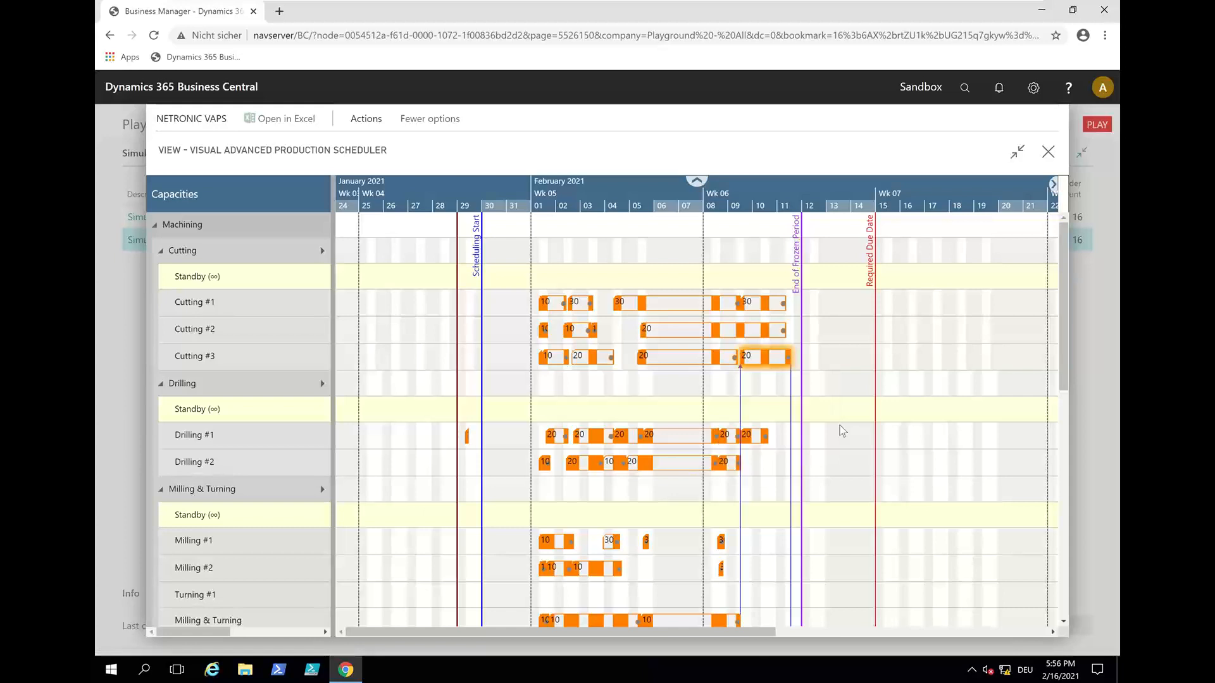
{"action": "scroll", "coordinate": [842, 430], "scroll_direction": "down", "scroll_amount": 3}
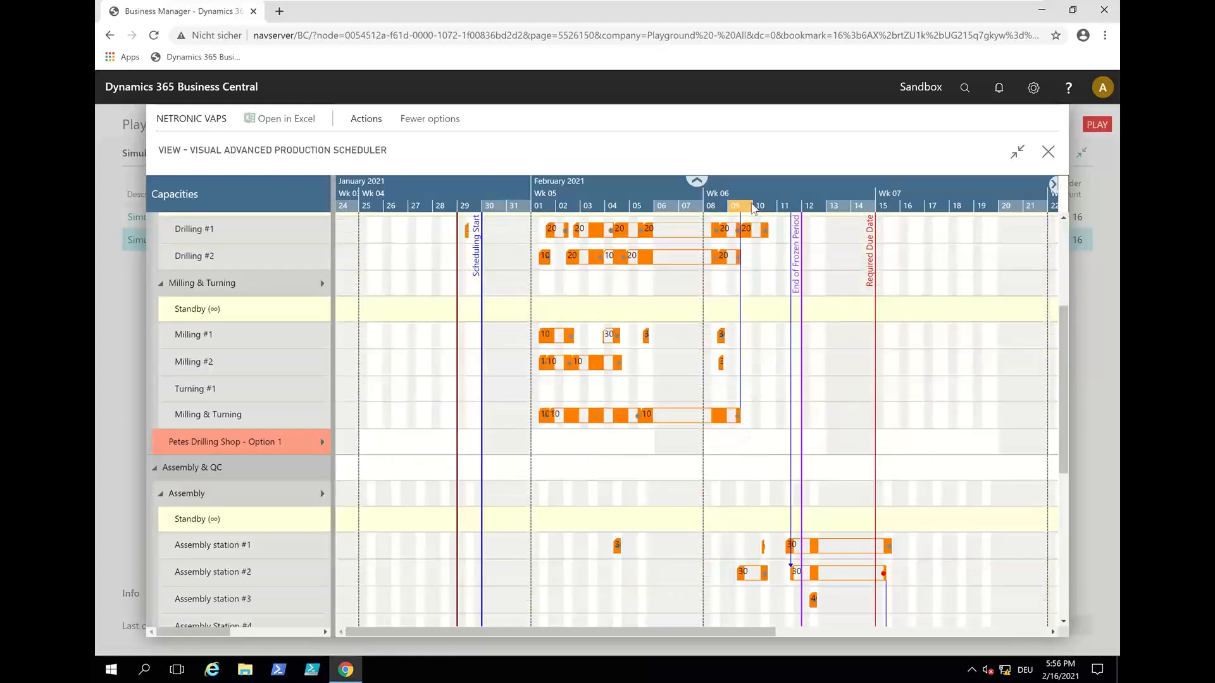
{"action": "scroll", "coordinate": [751, 209], "scroll_direction": "up", "scroll_amount": 2}
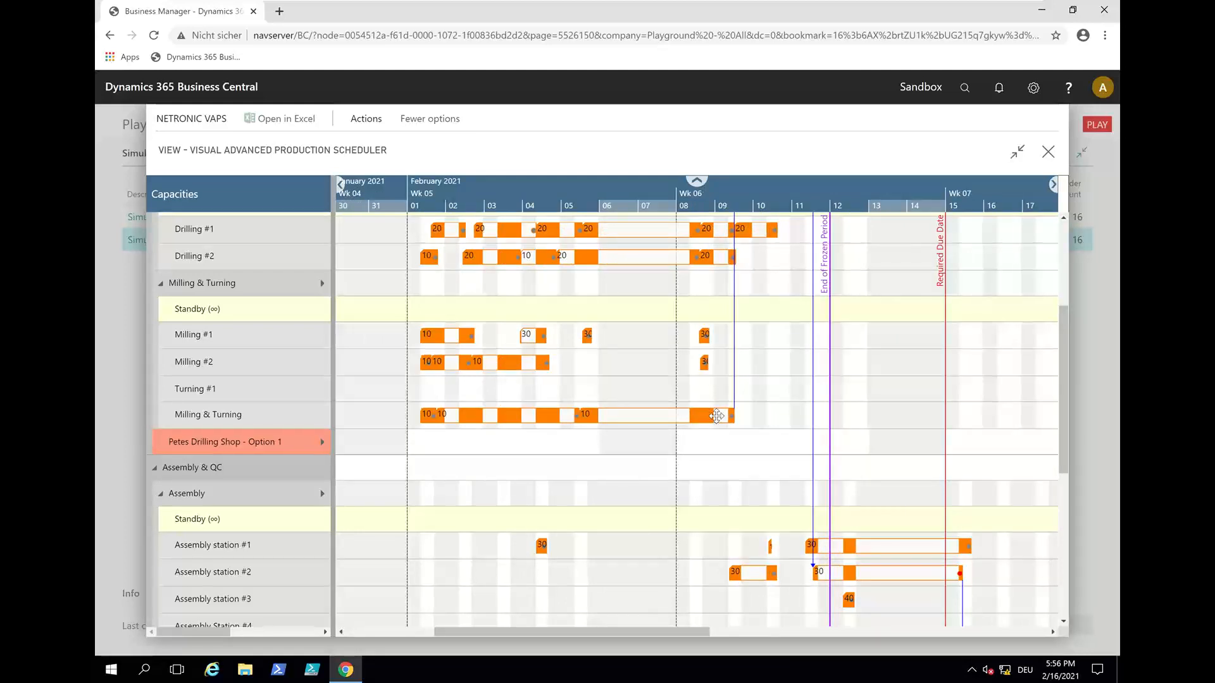
{"action": "mouse_move", "coordinate": [717, 416]}
{"action": "left_mouse_down"}
{"action": "mouse_move", "coordinate": [630, 418]}
{"action": "mouse_move", "coordinate": [976, 424]}
{"action": "left_mouse_up"}
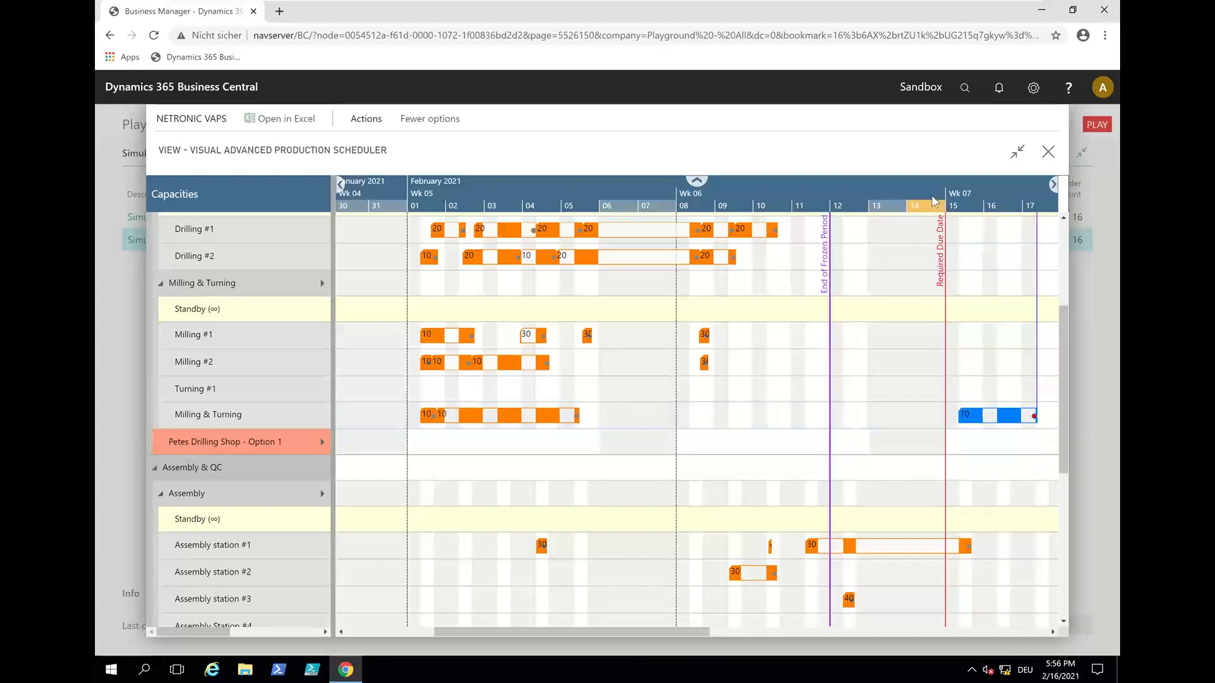
Follow the moved production order's links through Cutting #3, Assembly station #2 and Inspection Table #2, comparing colors and dates with the frozen period
{"action": "scroll", "coordinate": [936, 201], "scroll_direction": "down", "scroll_amount": 2}
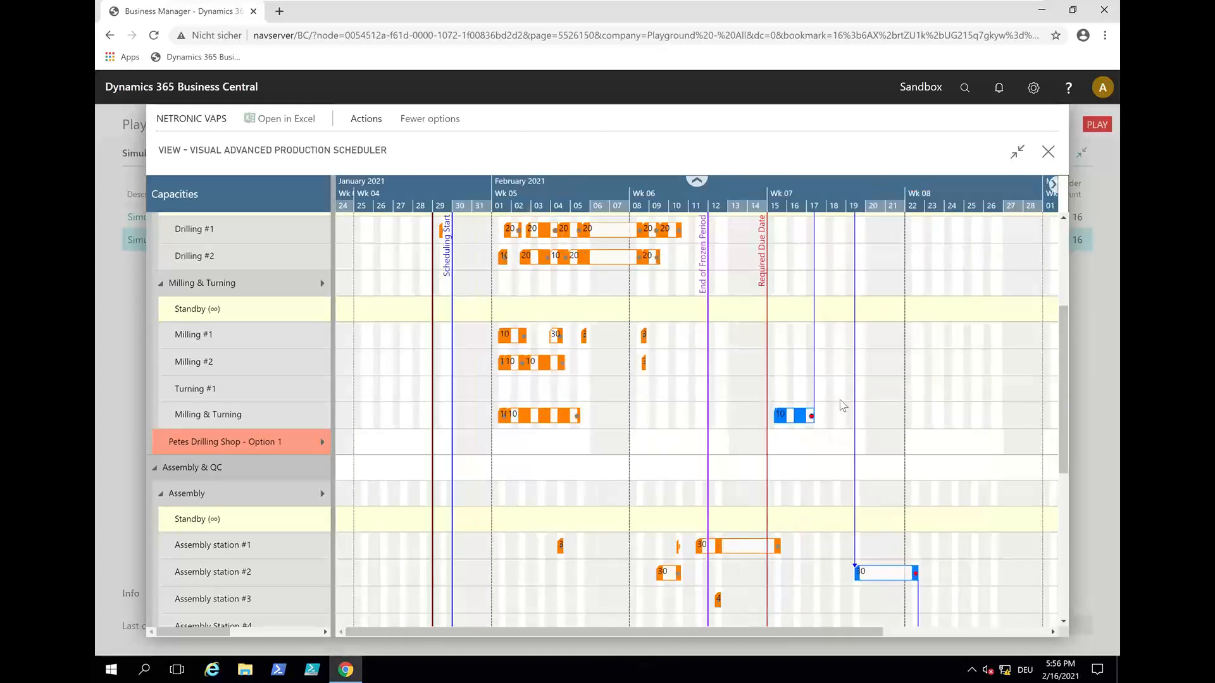
{"action": "scroll", "coordinate": [841, 408], "scroll_direction": "down", "scroll_amount": 2}
{"action": "scroll", "coordinate": [842, 408], "scroll_direction": "up", "scroll_amount": 5}
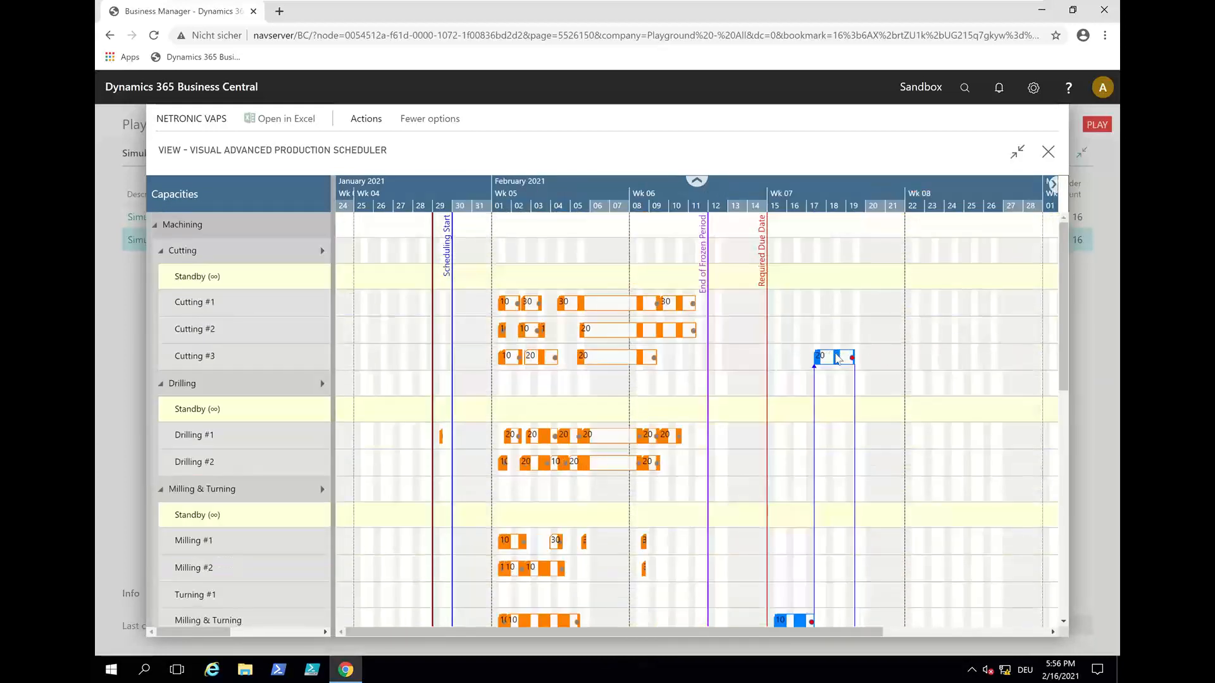
{"action": "scroll", "coordinate": [890, 389], "scroll_direction": "down", "scroll_amount": 1}
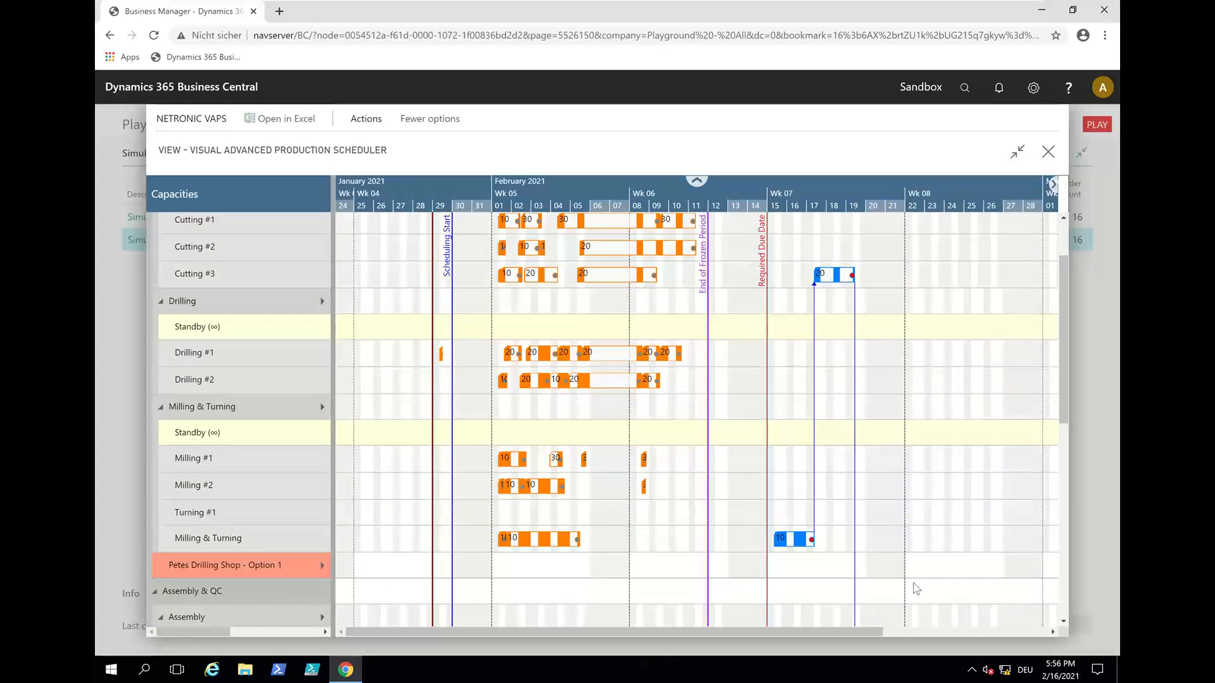
{"action": "scroll", "coordinate": [918, 588], "scroll_direction": "down", "scroll_amount": 3}
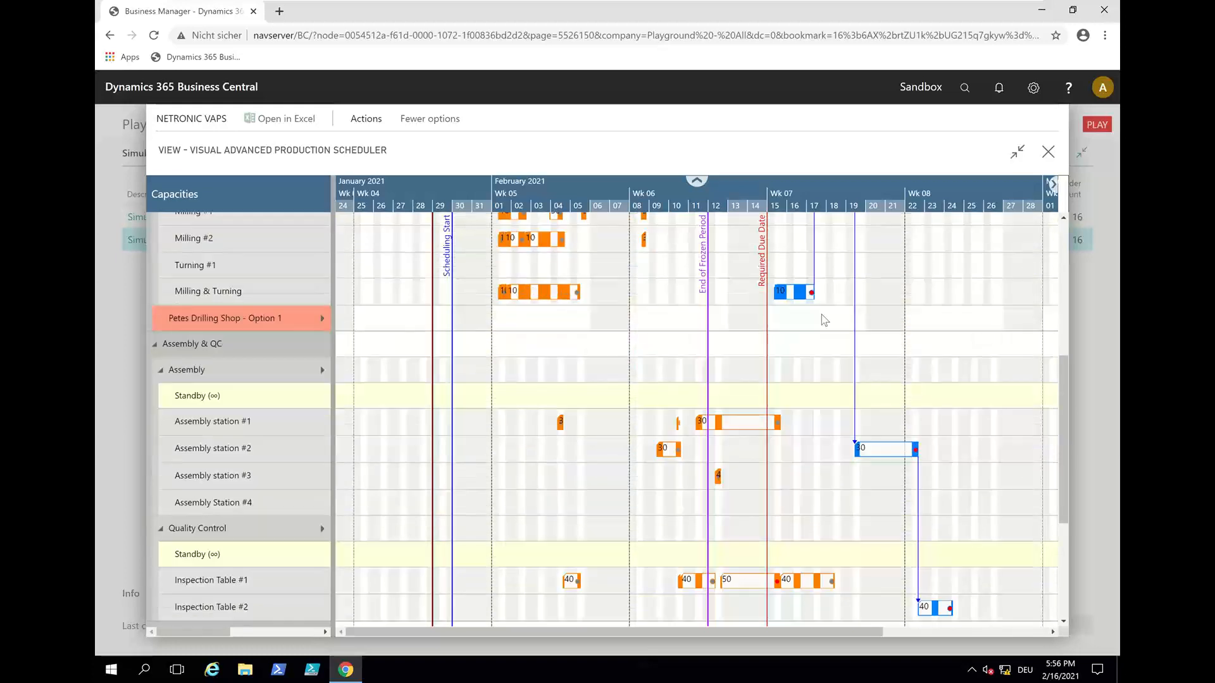
{"action": "mouse_move", "coordinate": [856, 368]}
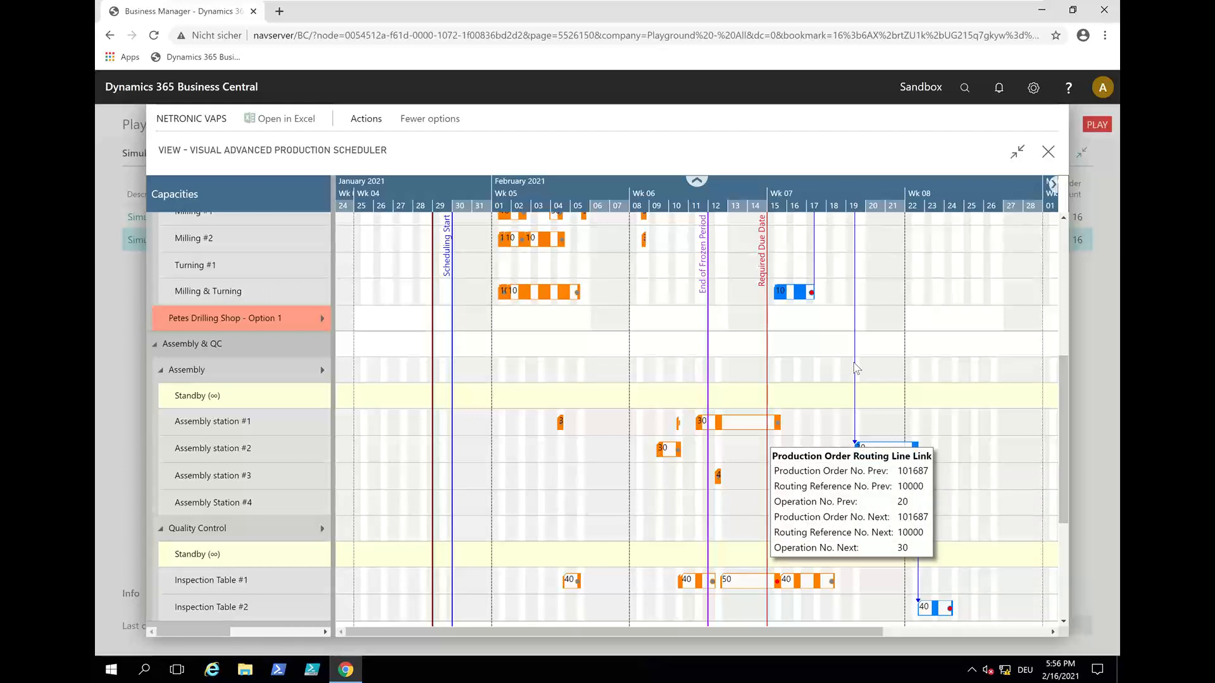
{"action": "mouse_move", "coordinate": [1000, 13]}
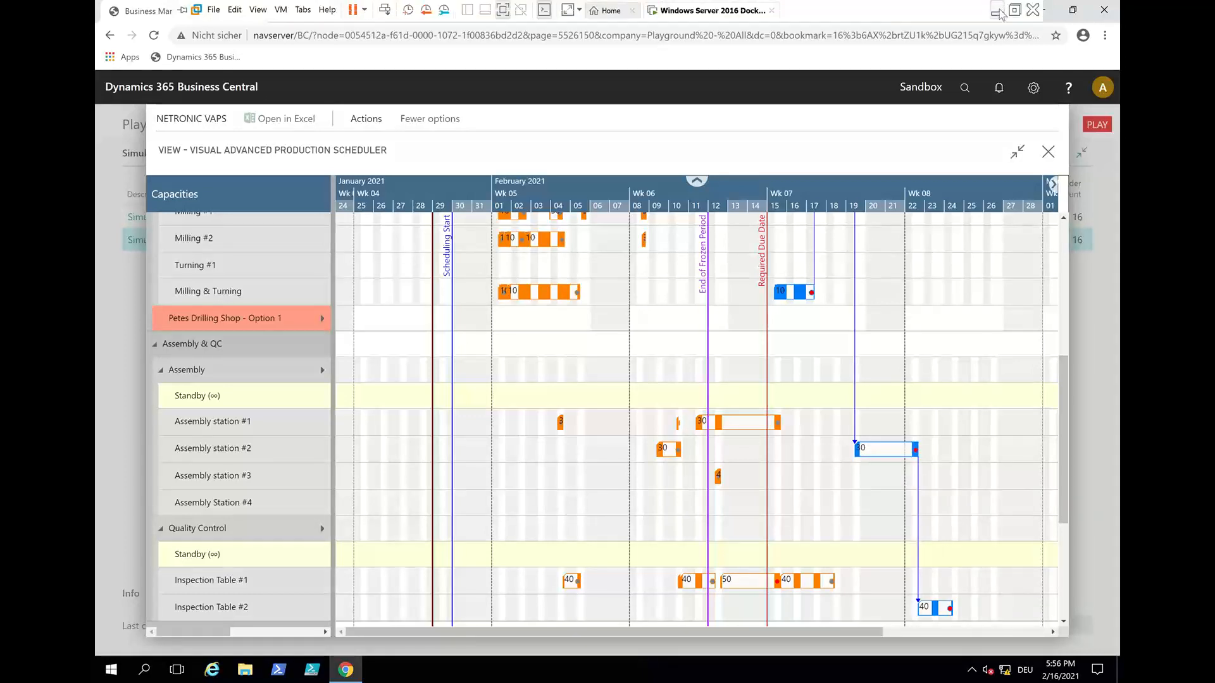